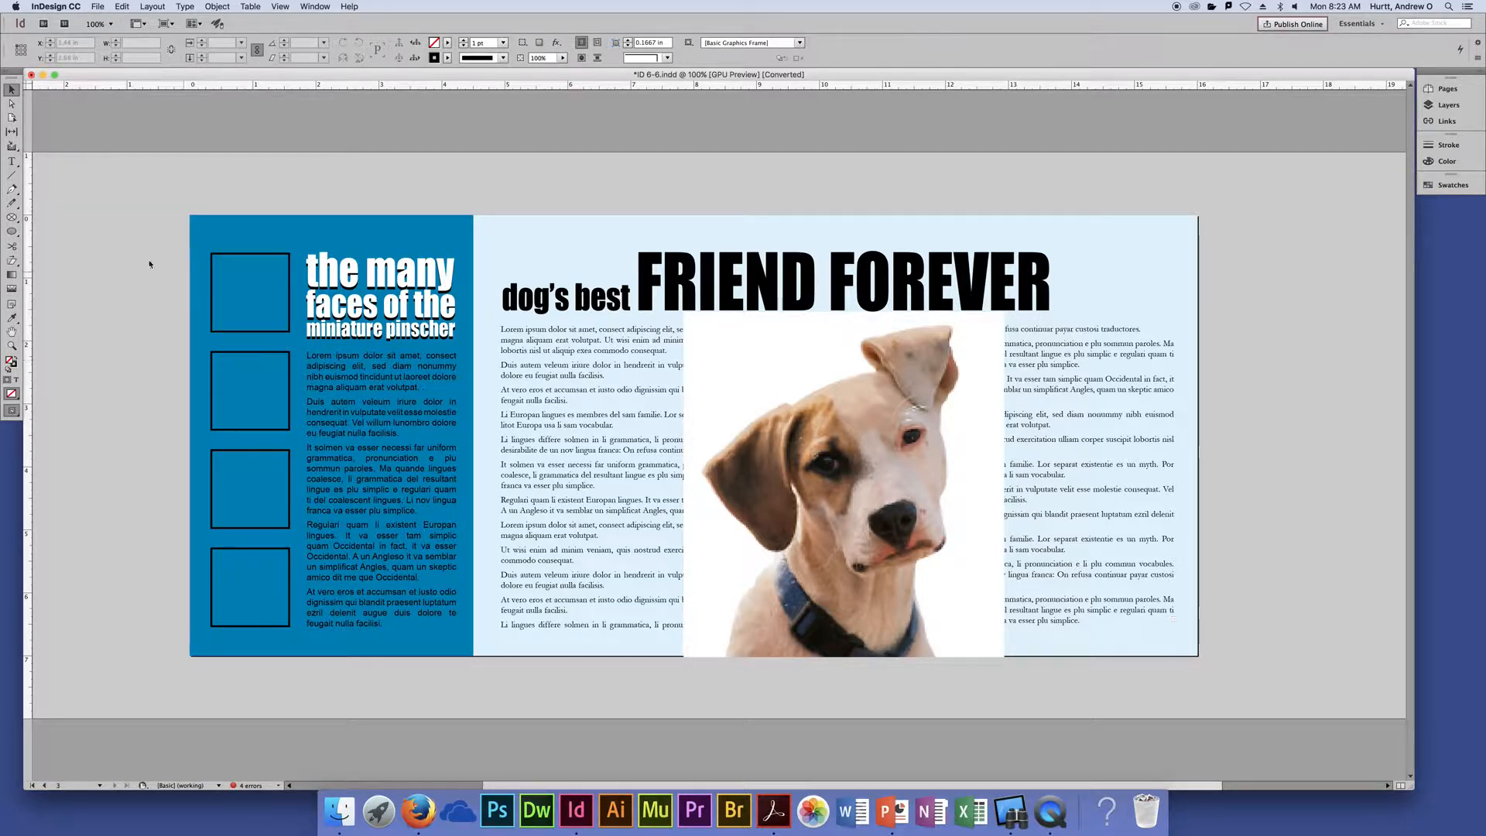
{"action": "left_click", "coordinate": [263, 334]}
{"action": "left_click", "coordinate": [249, 429], "text": "shift"}
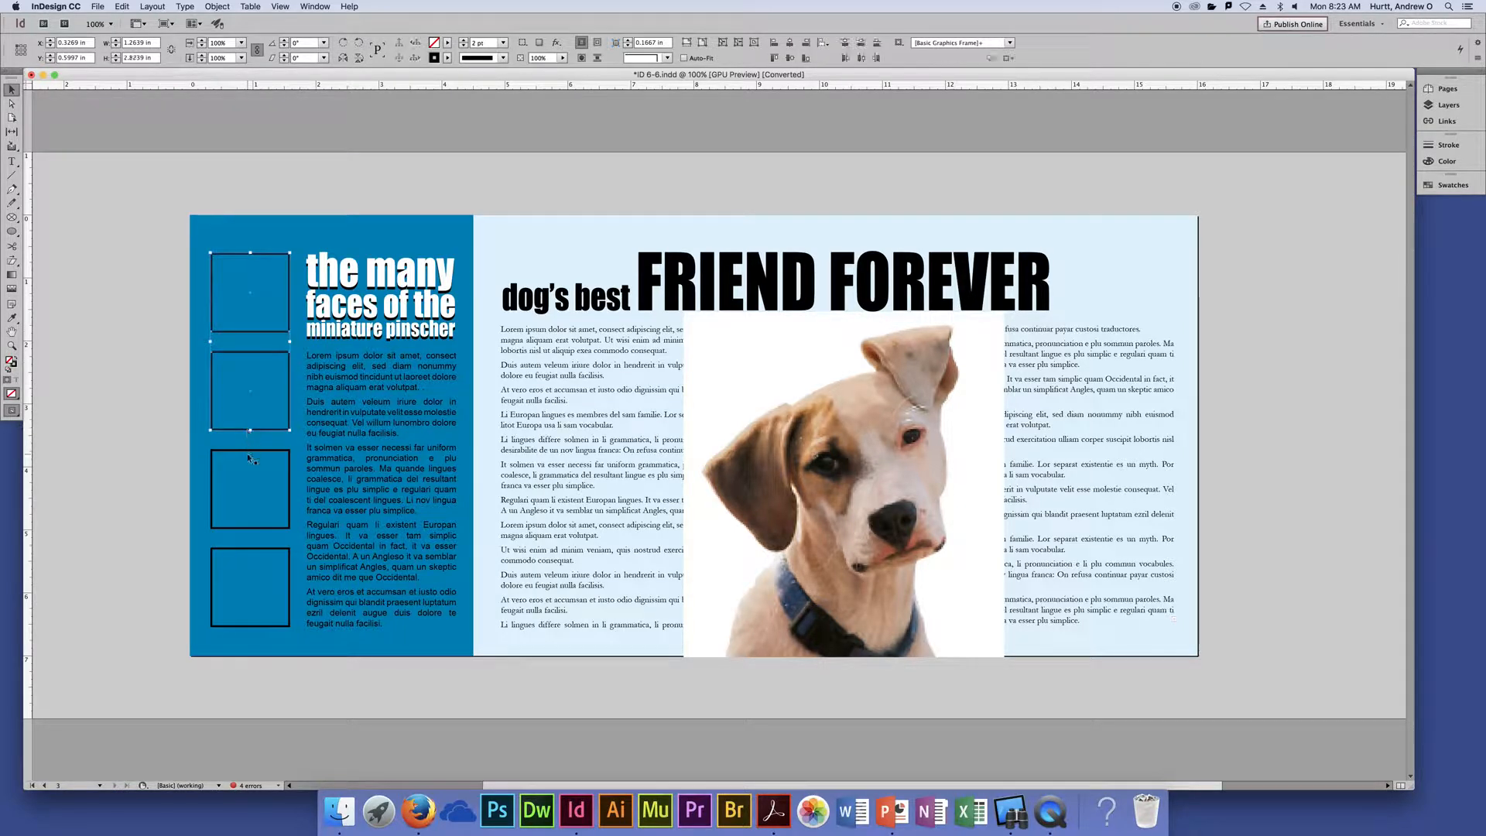
{"action": "left_click", "coordinate": [246, 454]}
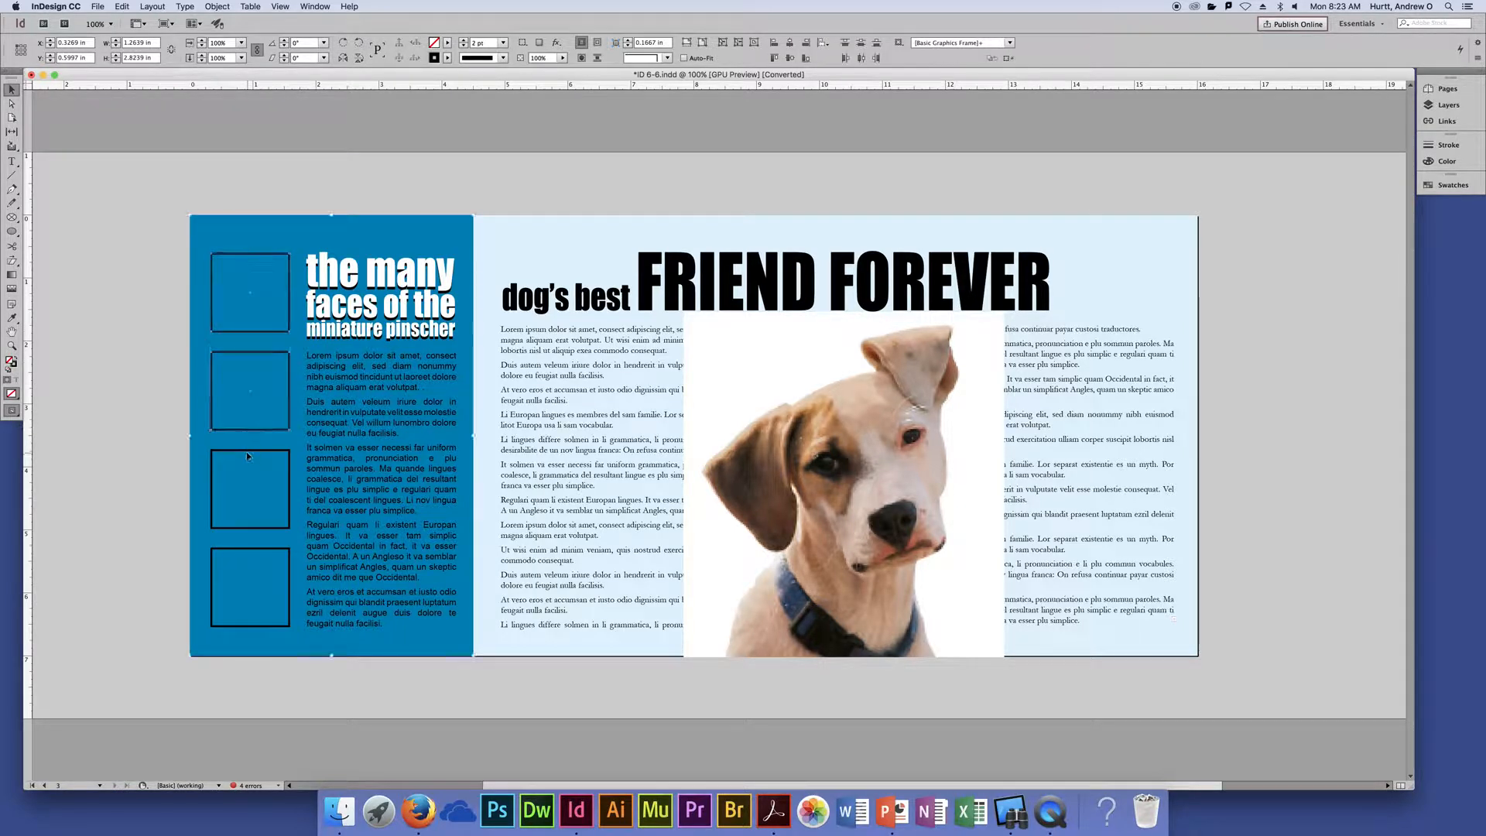
{"action": "left_click", "coordinate": [224, 332]}
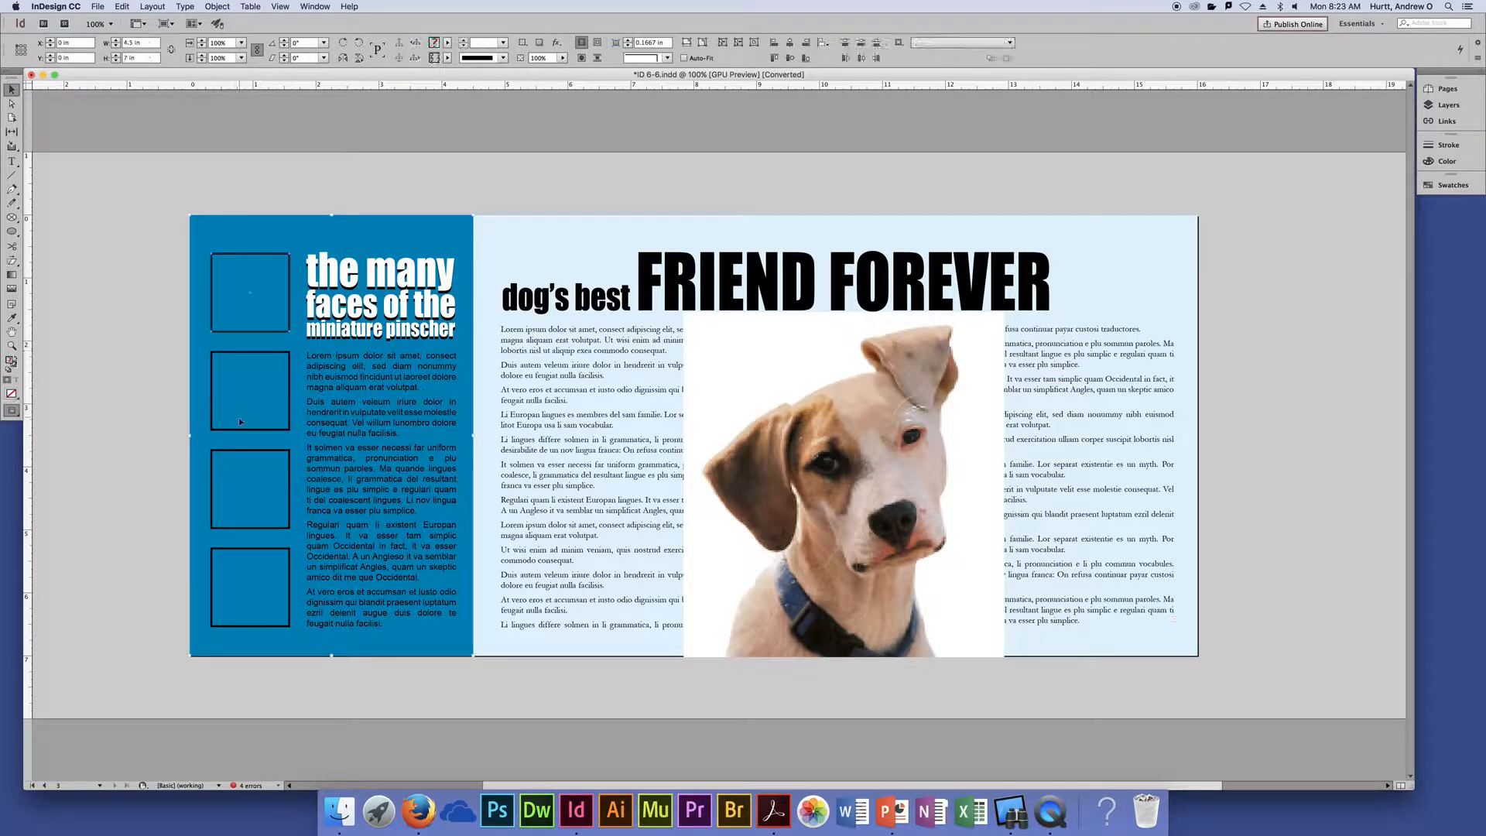
{"action": "left_click", "coordinate": [127, 322]}
Select all four empty square picture frames in the dark blue column together.
{"action": "left_click", "coordinate": [251, 332]}
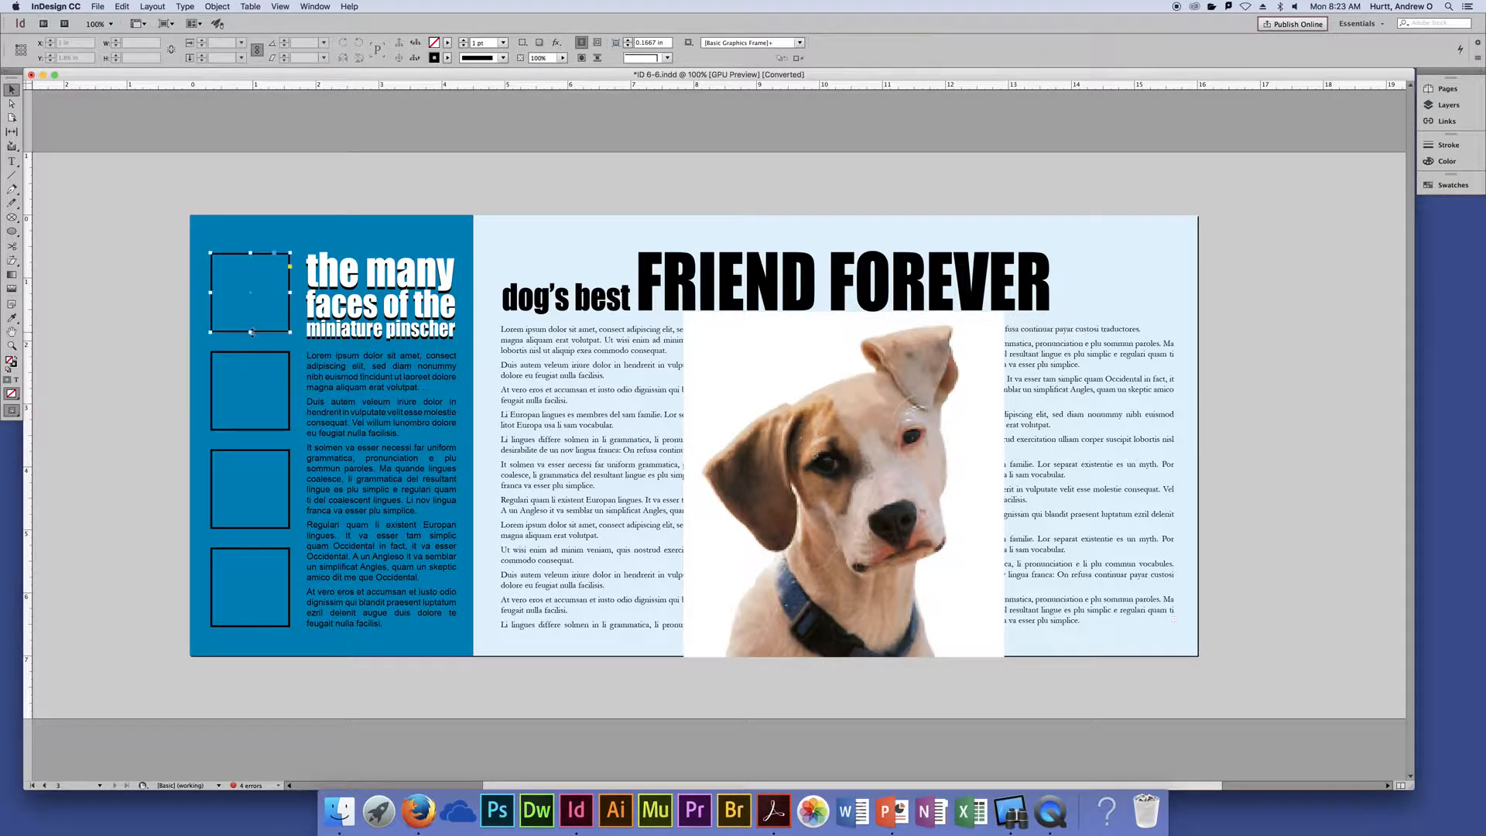
{"action": "left_click", "coordinate": [258, 351], "text": "shift"}
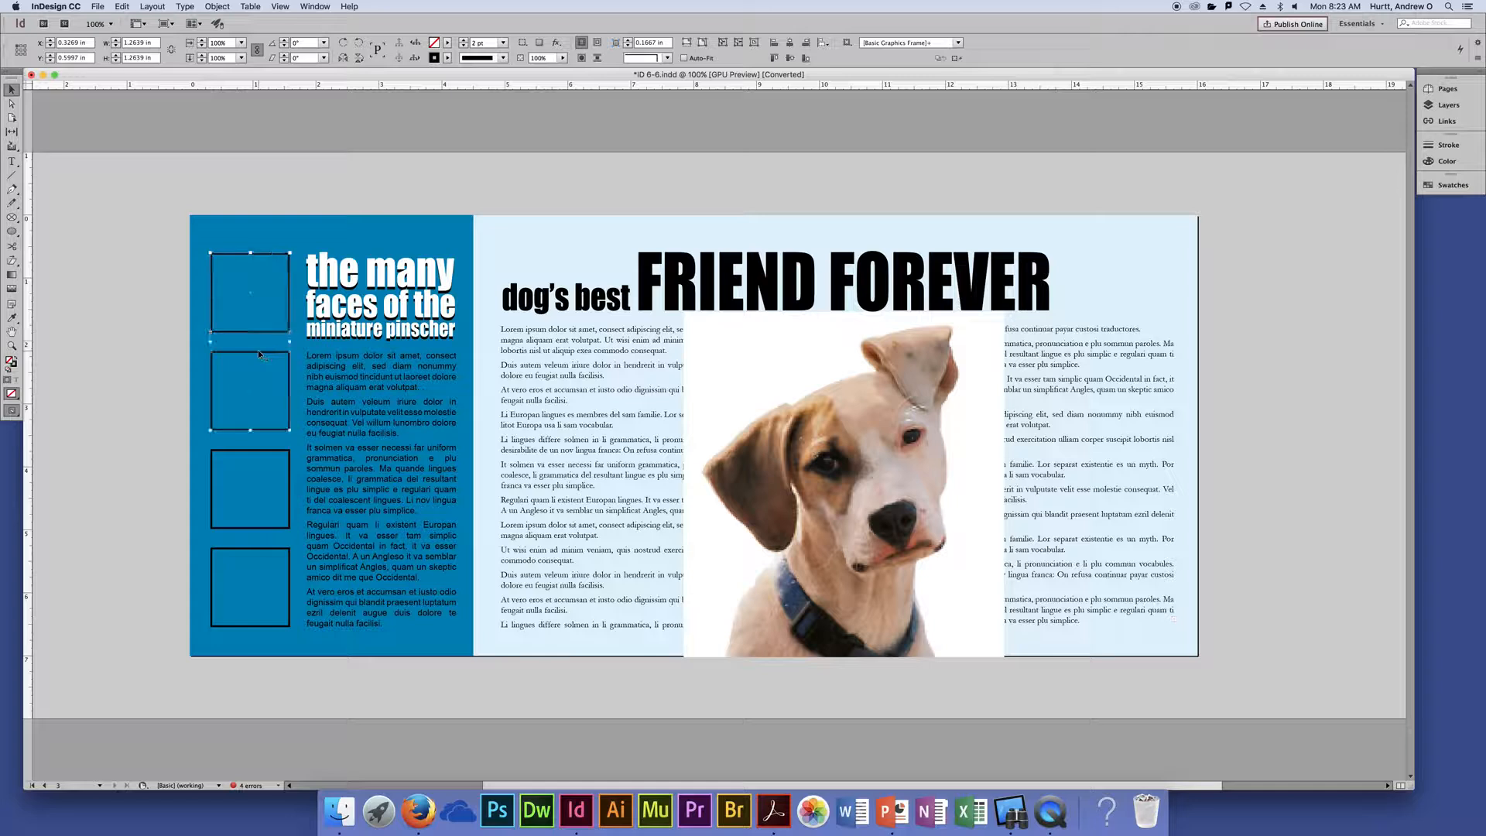
{"action": "left_click", "coordinate": [272, 449], "text": "shift"}
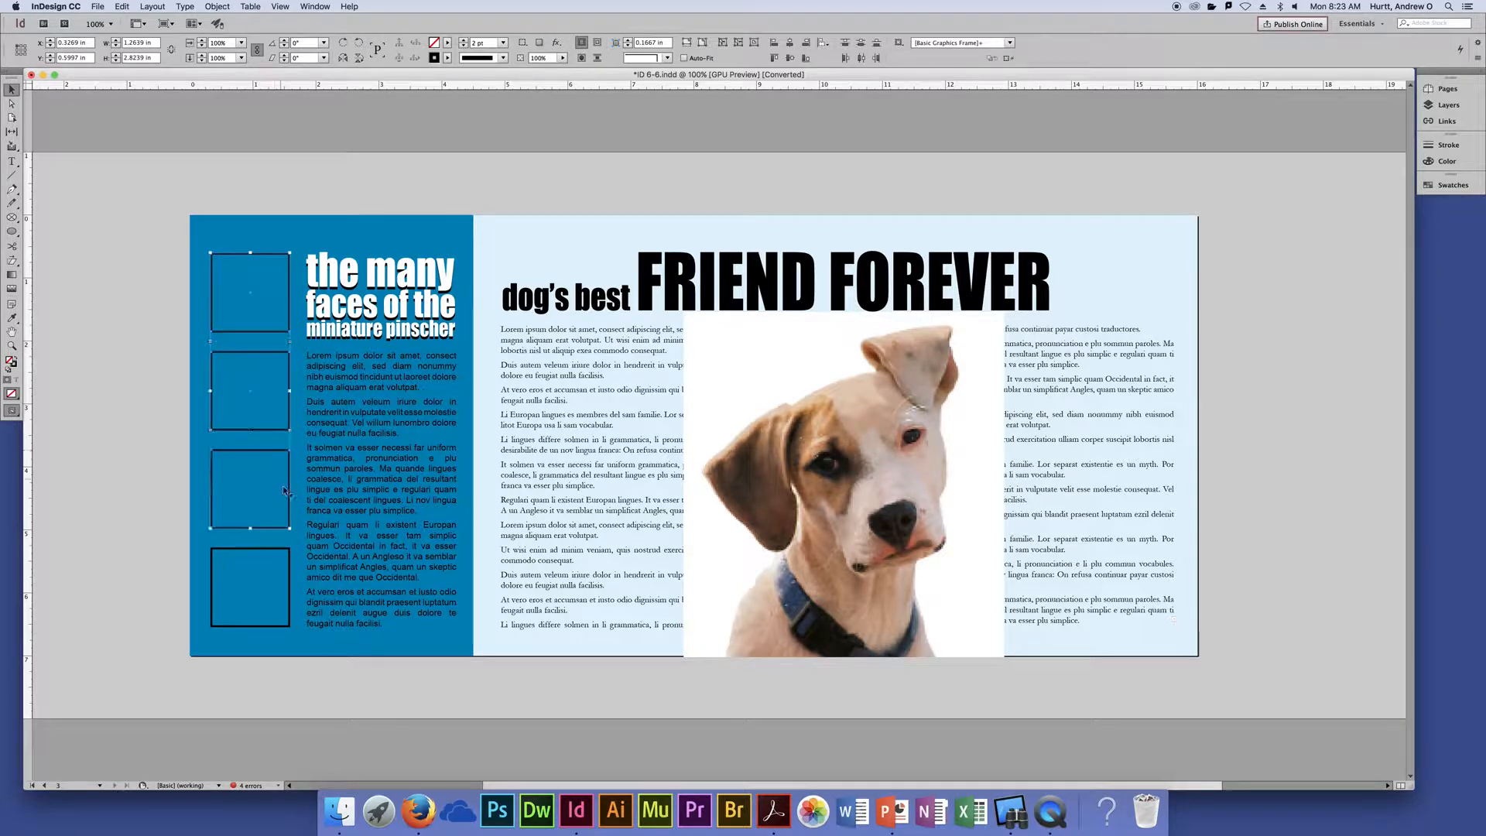
{"action": "left_click", "coordinate": [281, 557], "text": "shift"}
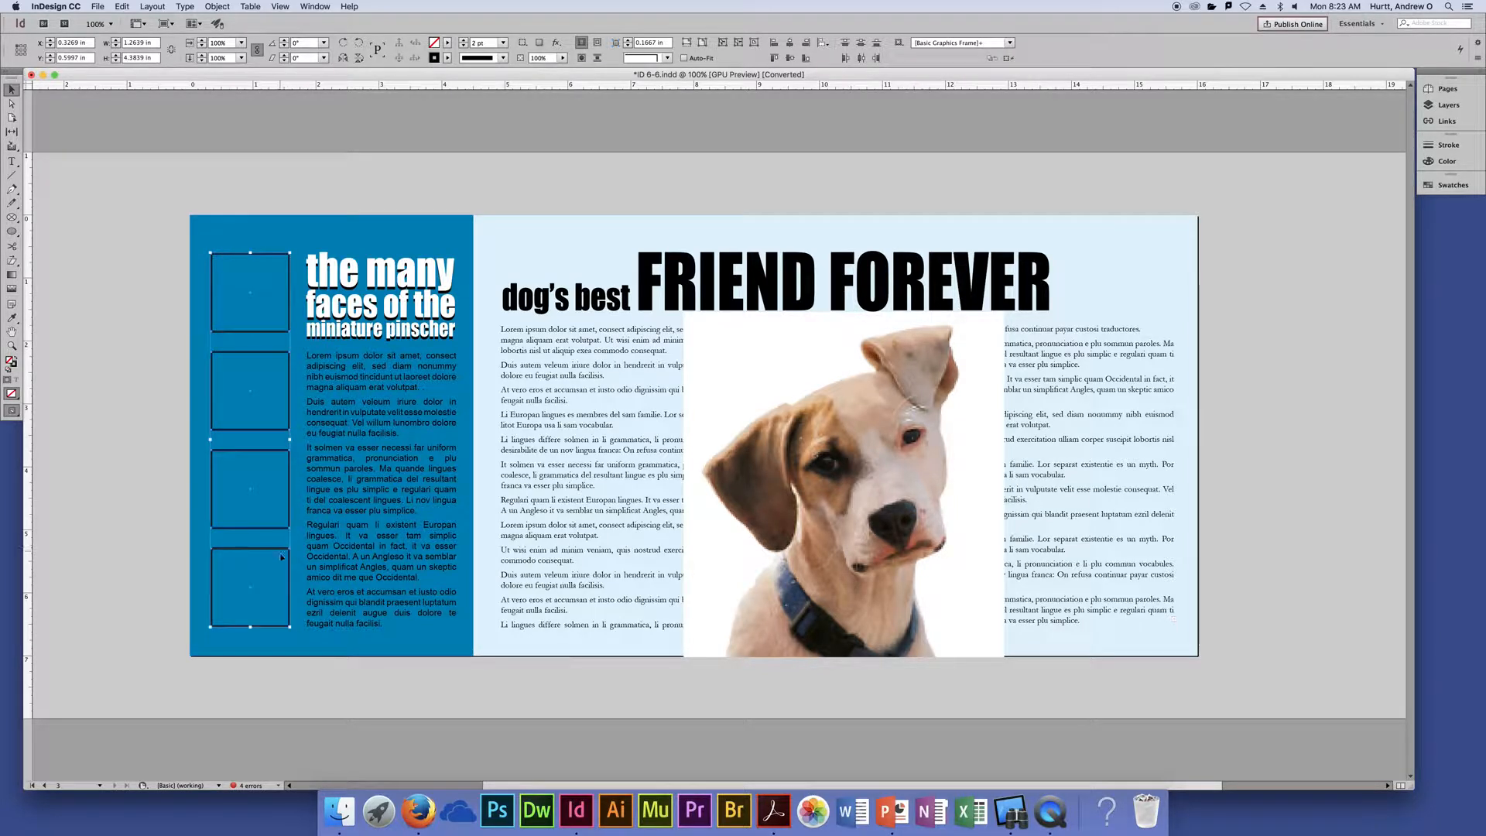
{"action": "left_click", "coordinate": [97, 6]}
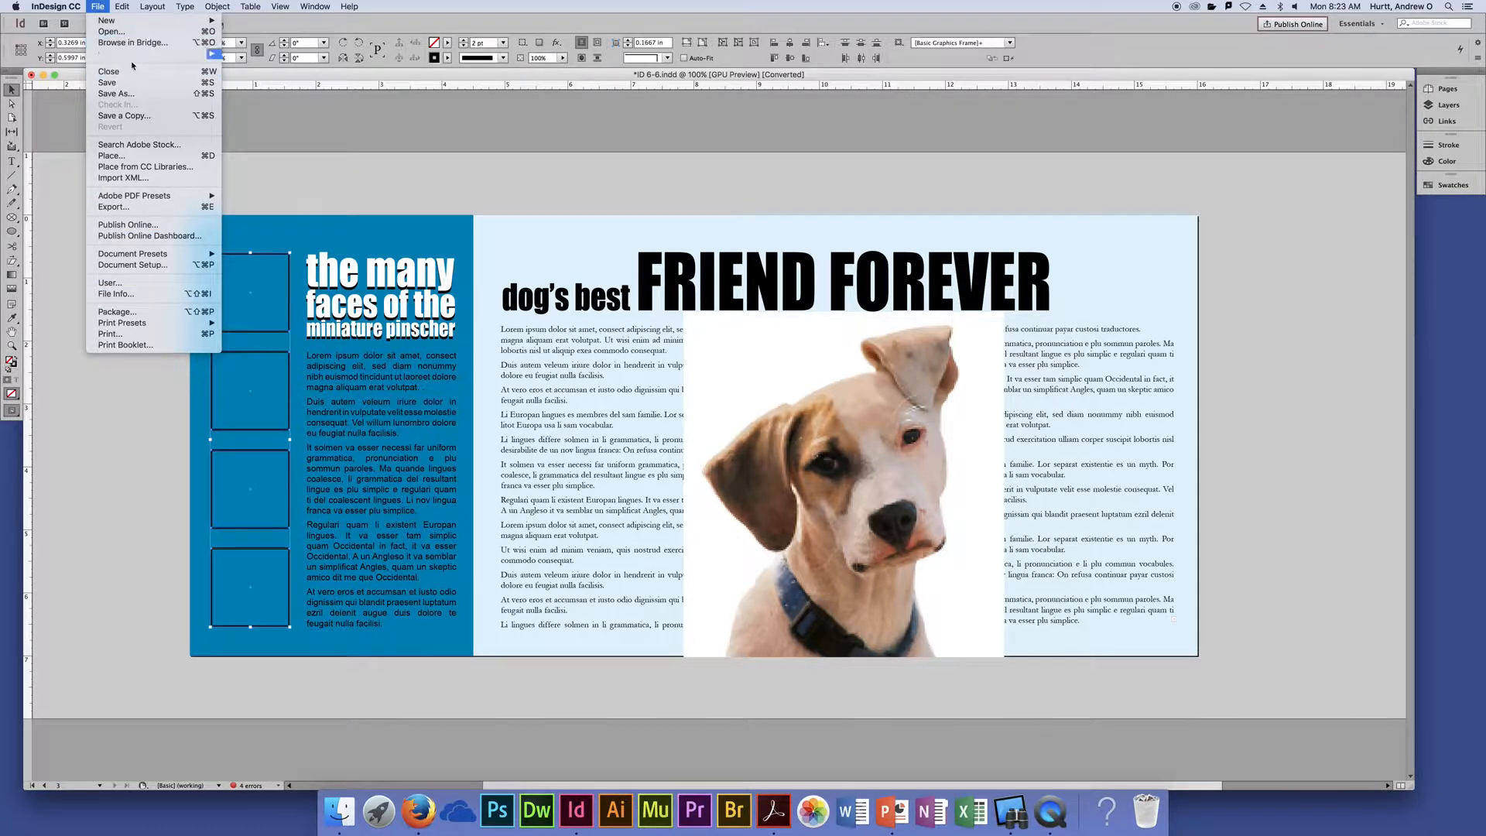
{"action": "left_click", "coordinate": [112, 155]}
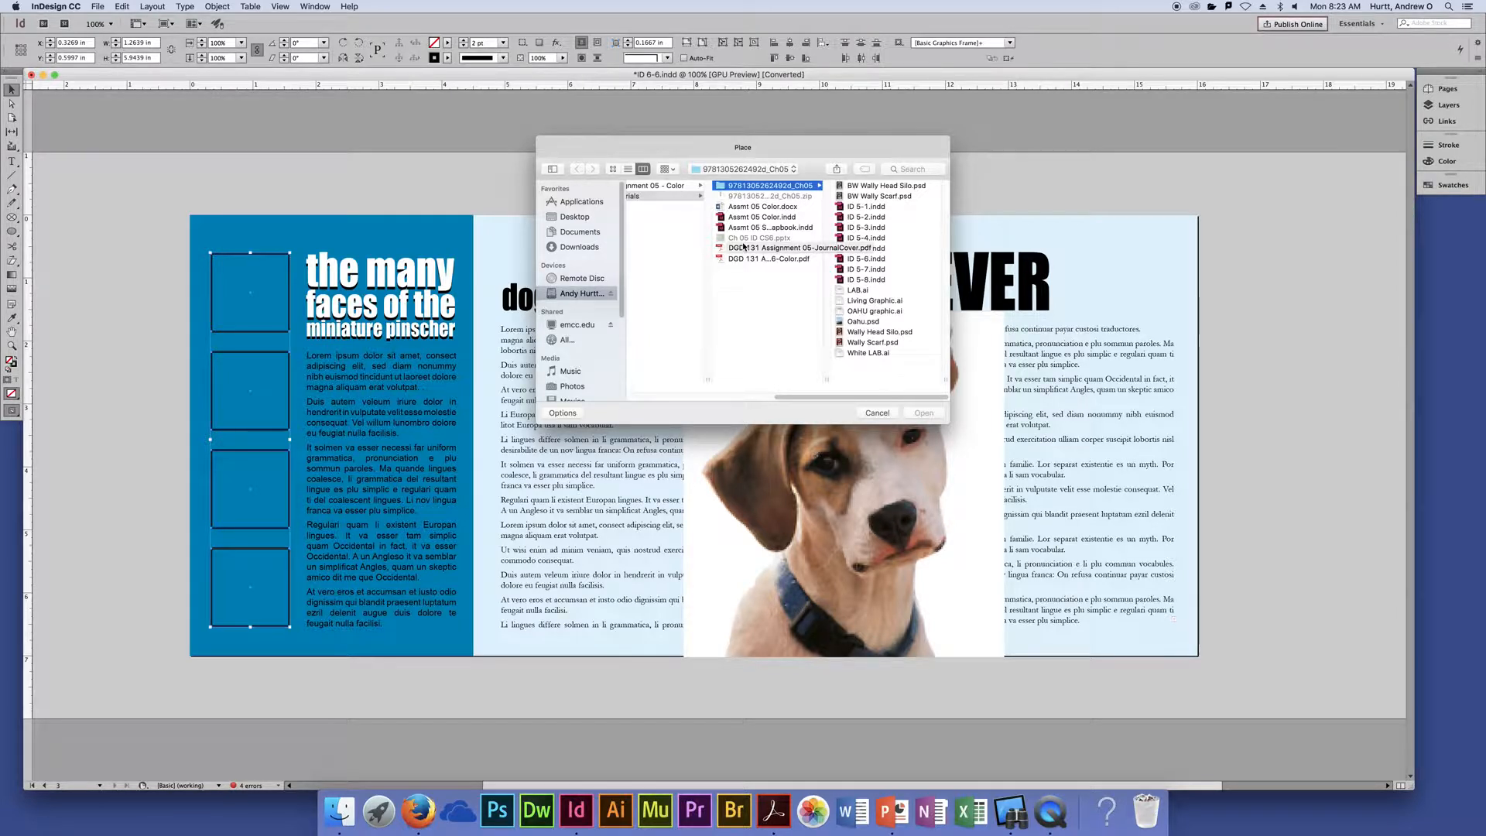
{"action": "scroll", "coordinate": [743, 246], "scroll_direction": "left", "scroll_amount": 3}
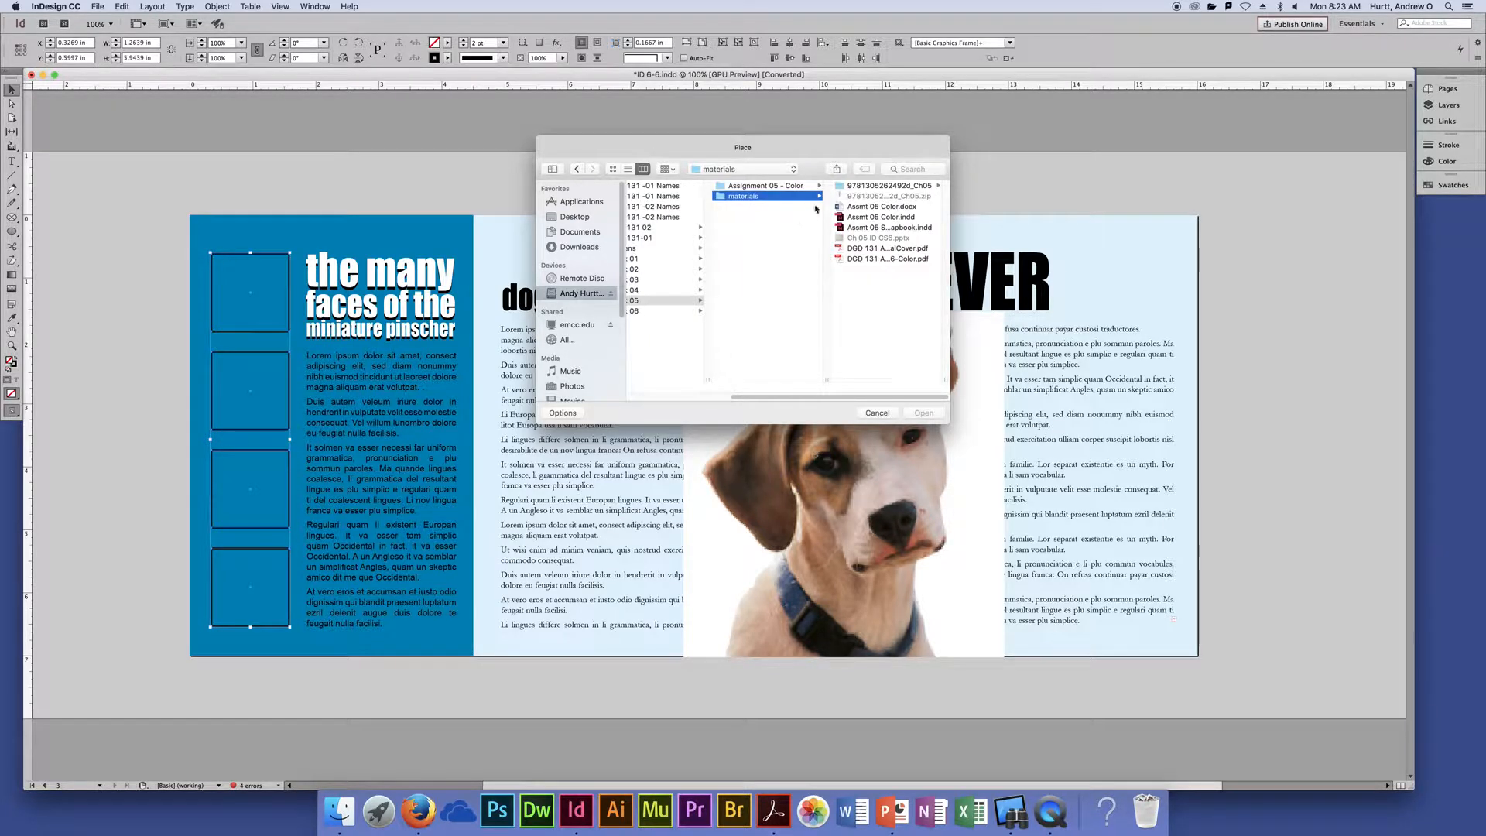
{"action": "left_click", "coordinate": [652, 311]}
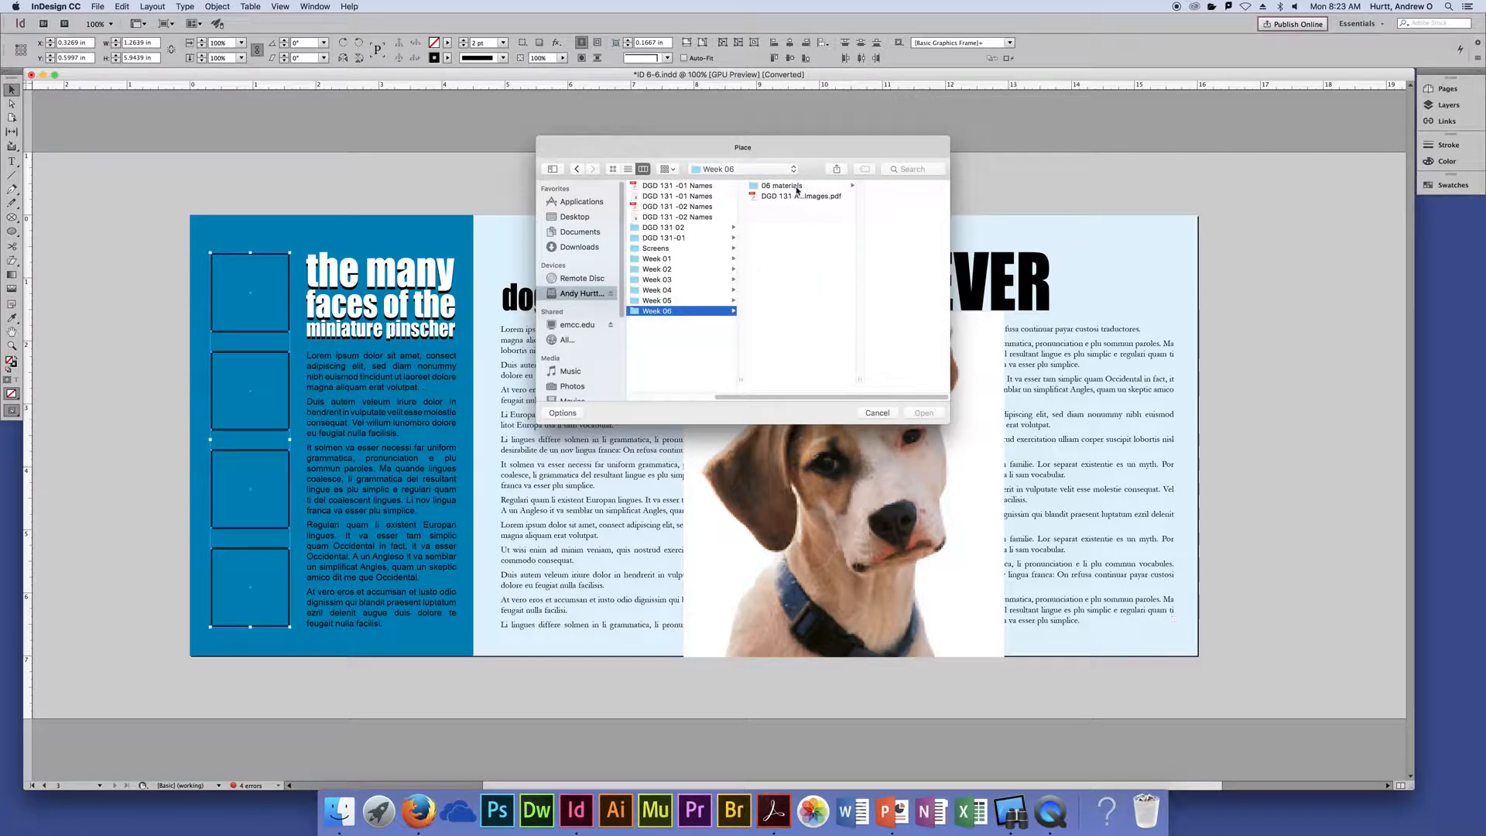
{"action": "left_click", "coordinate": [799, 187]}
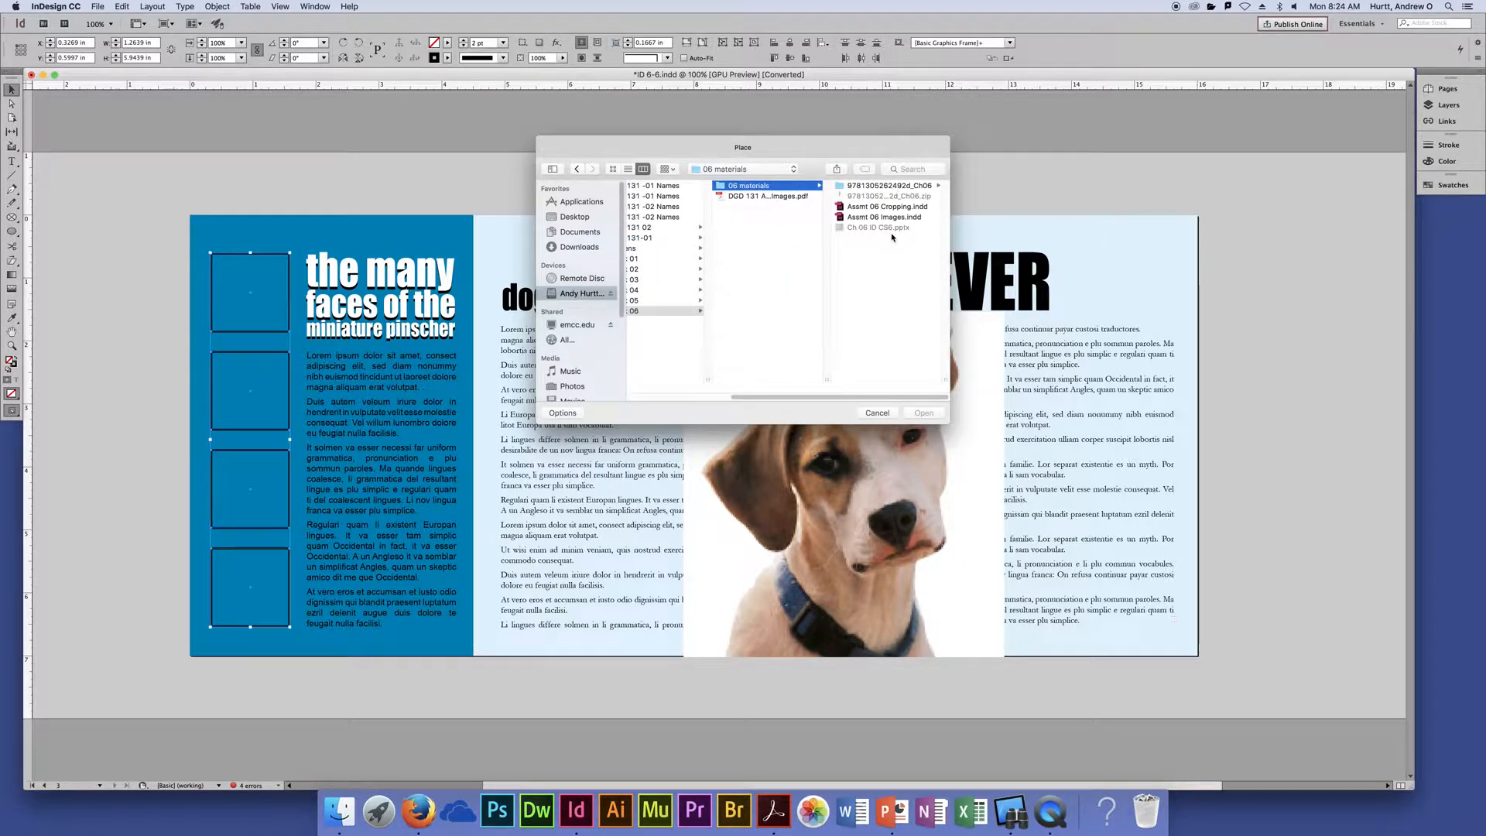
{"action": "left_click", "coordinate": [887, 186]}
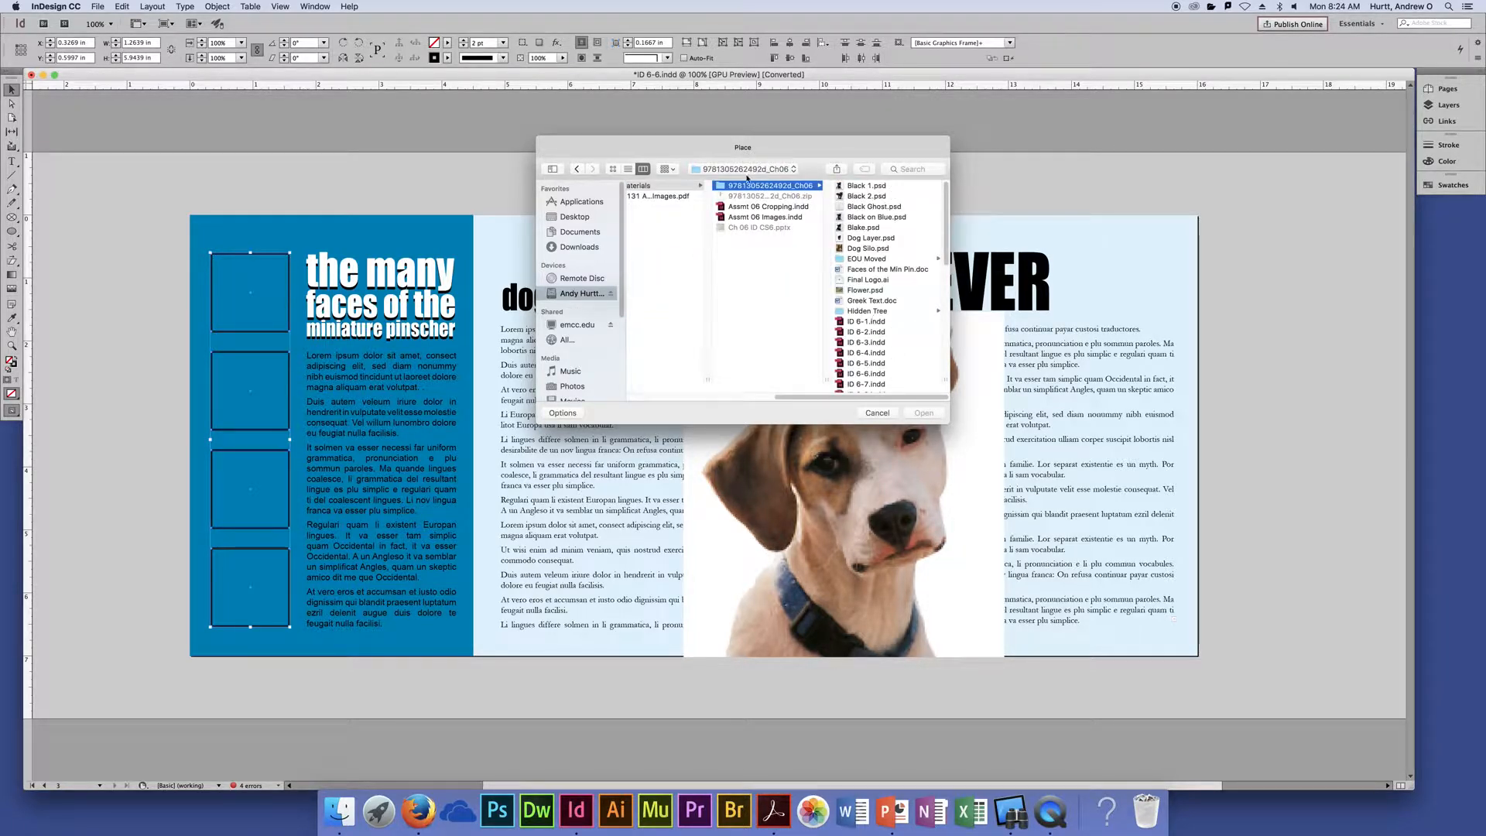
{"action": "left_click_drag", "start_coordinate": [746, 176], "coordinate": [567, 157]}
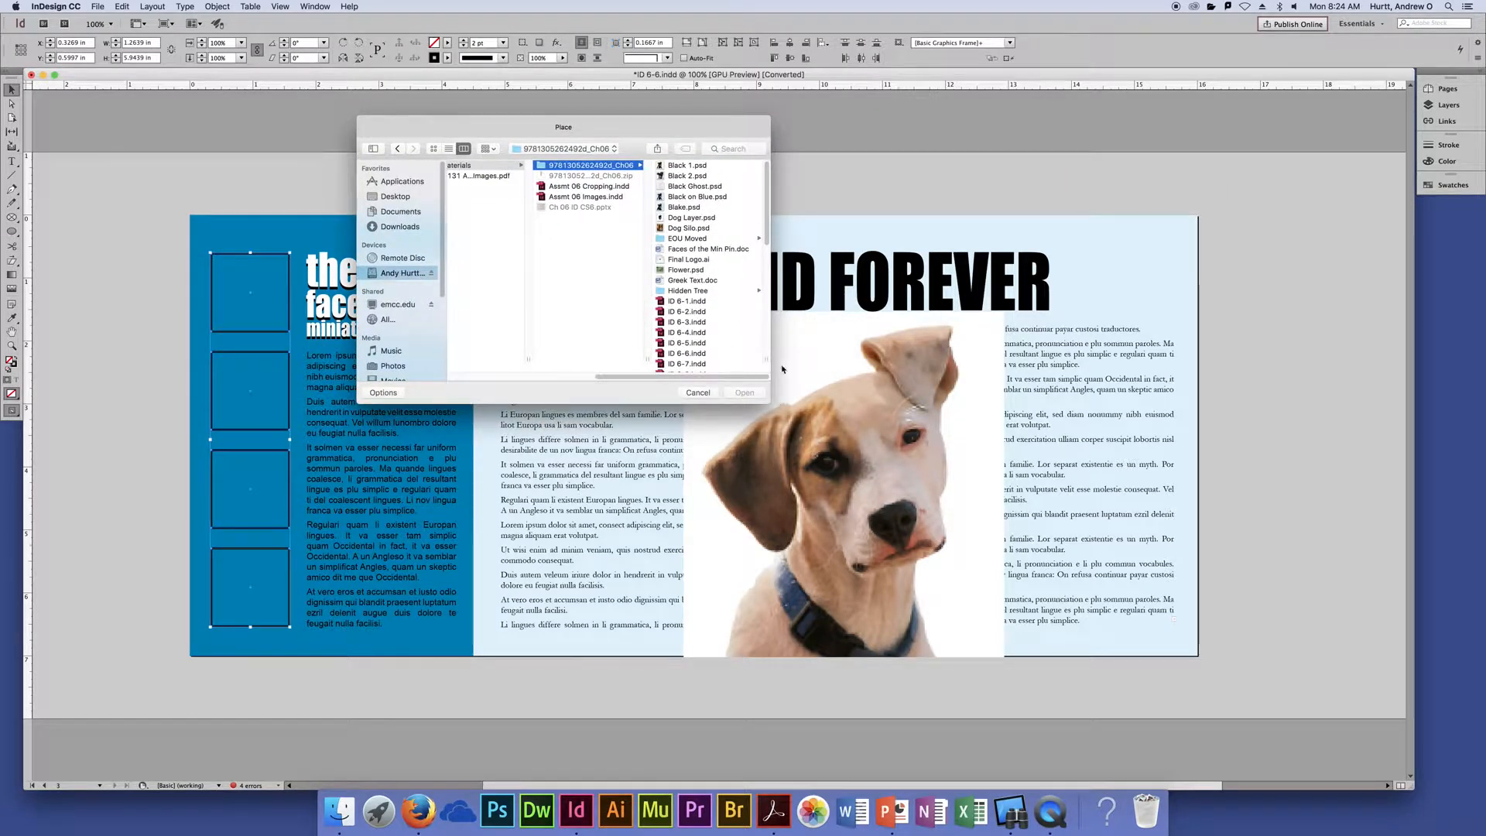
{"action": "scroll", "coordinate": [711, 298], "scroll_direction": "down", "scroll_amount": 3}
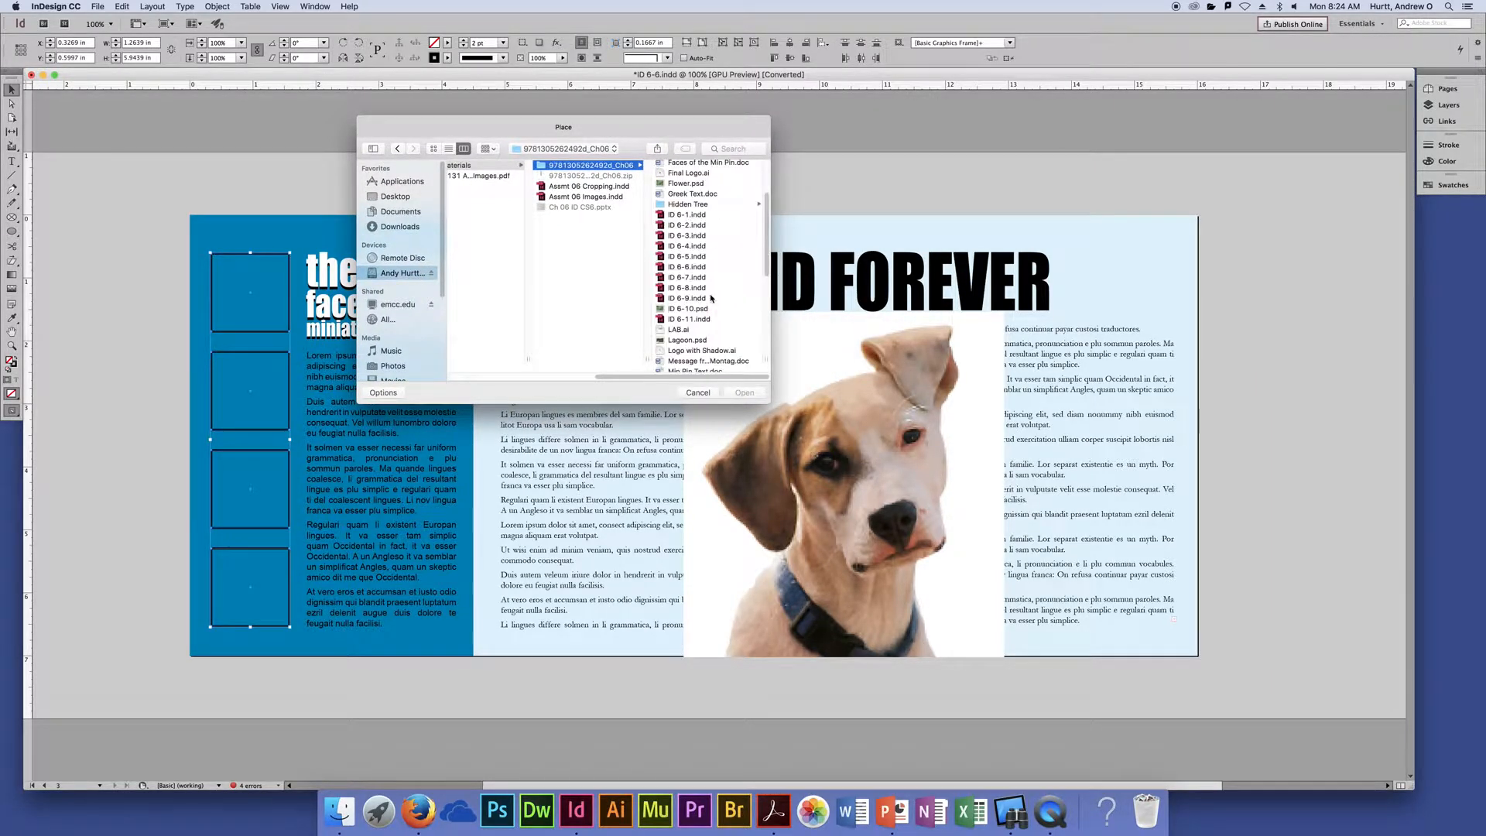
{"action": "scroll", "coordinate": [711, 298], "scroll_direction": "up", "scroll_amount": 3}
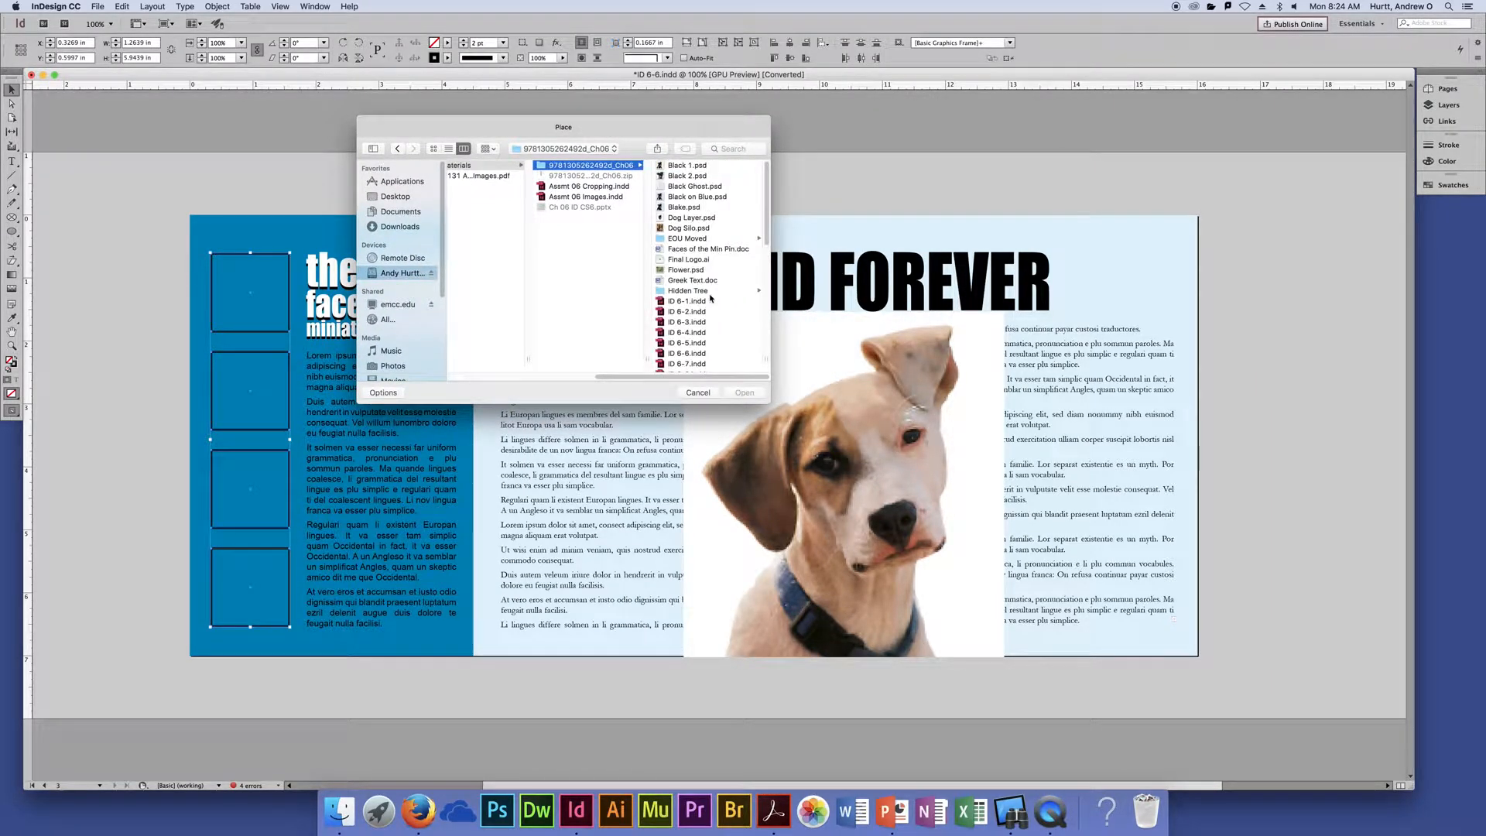
Select the non-adjacent files Black 1.psd, Puppies.psd, Red 2.psd and Wally Scarf.psd together in the Ch06 folder.
{"action": "left_click", "coordinate": [687, 167]}
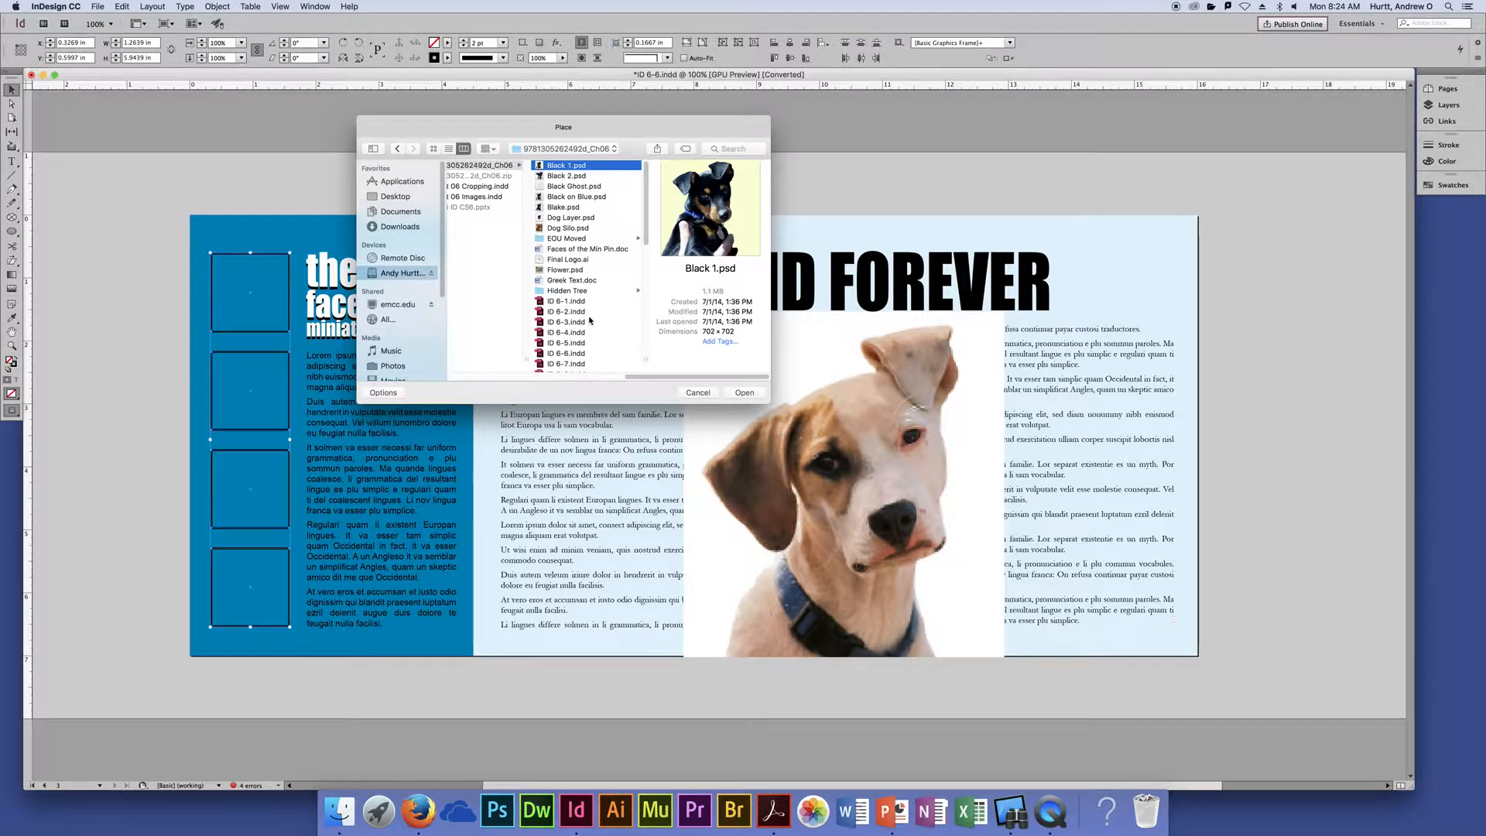
{"action": "scroll", "coordinate": [593, 317], "scroll_direction": "down", "scroll_amount": 1}
{"action": "scroll", "coordinate": [588, 319], "scroll_direction": "down", "scroll_amount": 10}
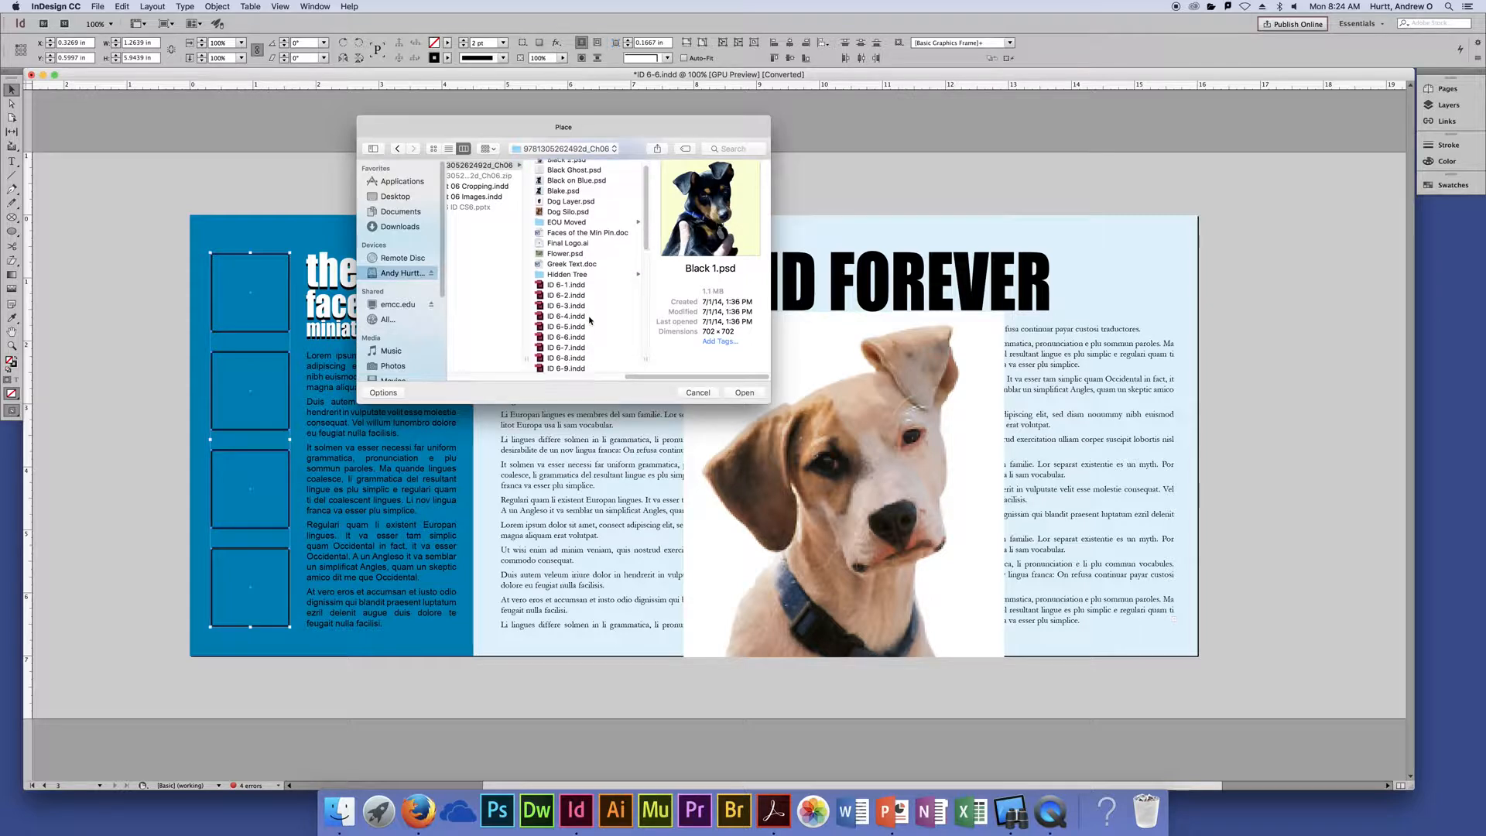
{"action": "scroll", "coordinate": [589, 320], "scroll_direction": "down", "scroll_amount": 1}
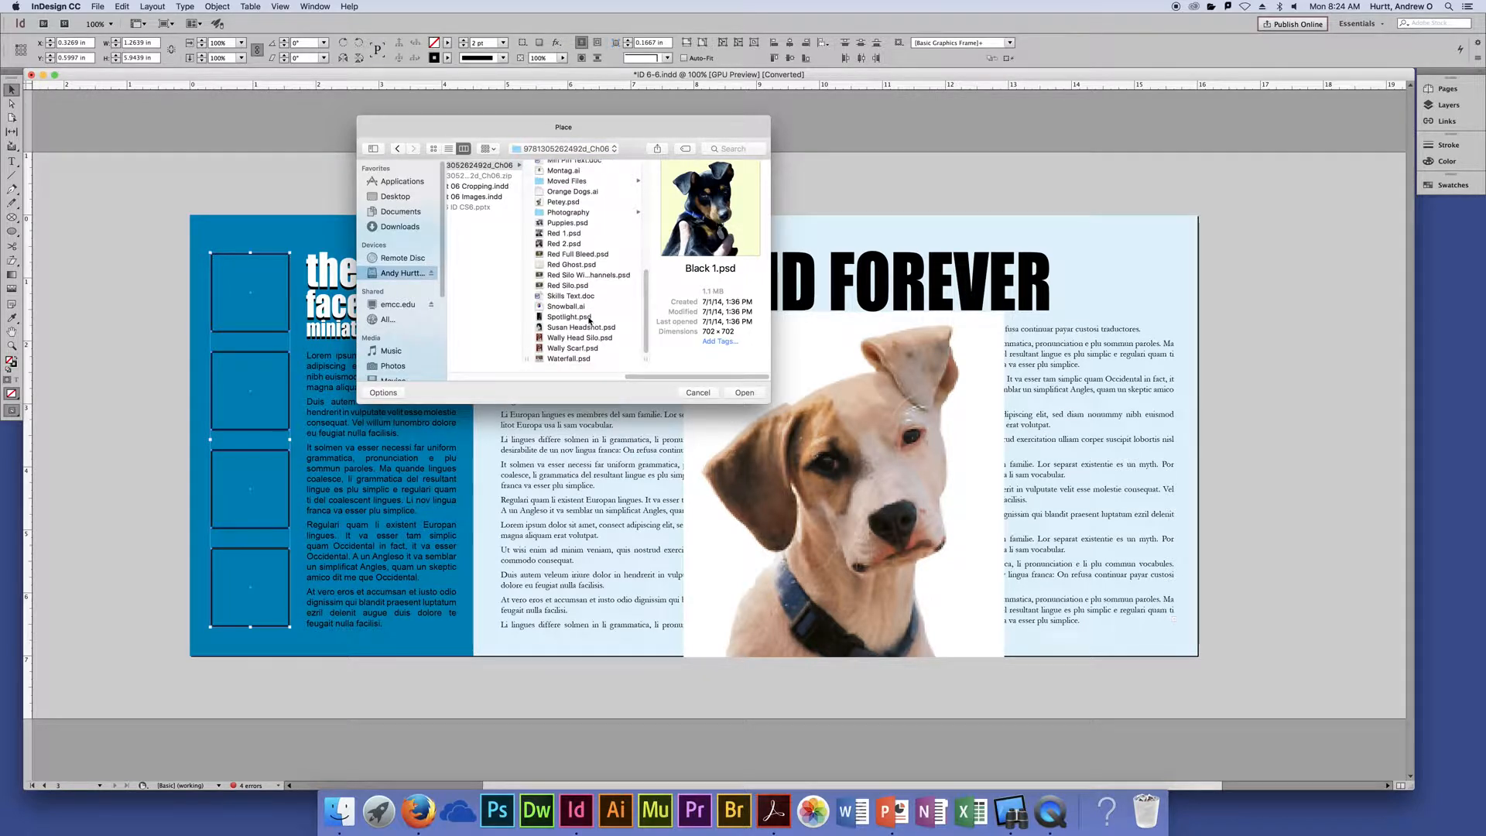
{"action": "left_click", "coordinate": [577, 223], "text": "super"}
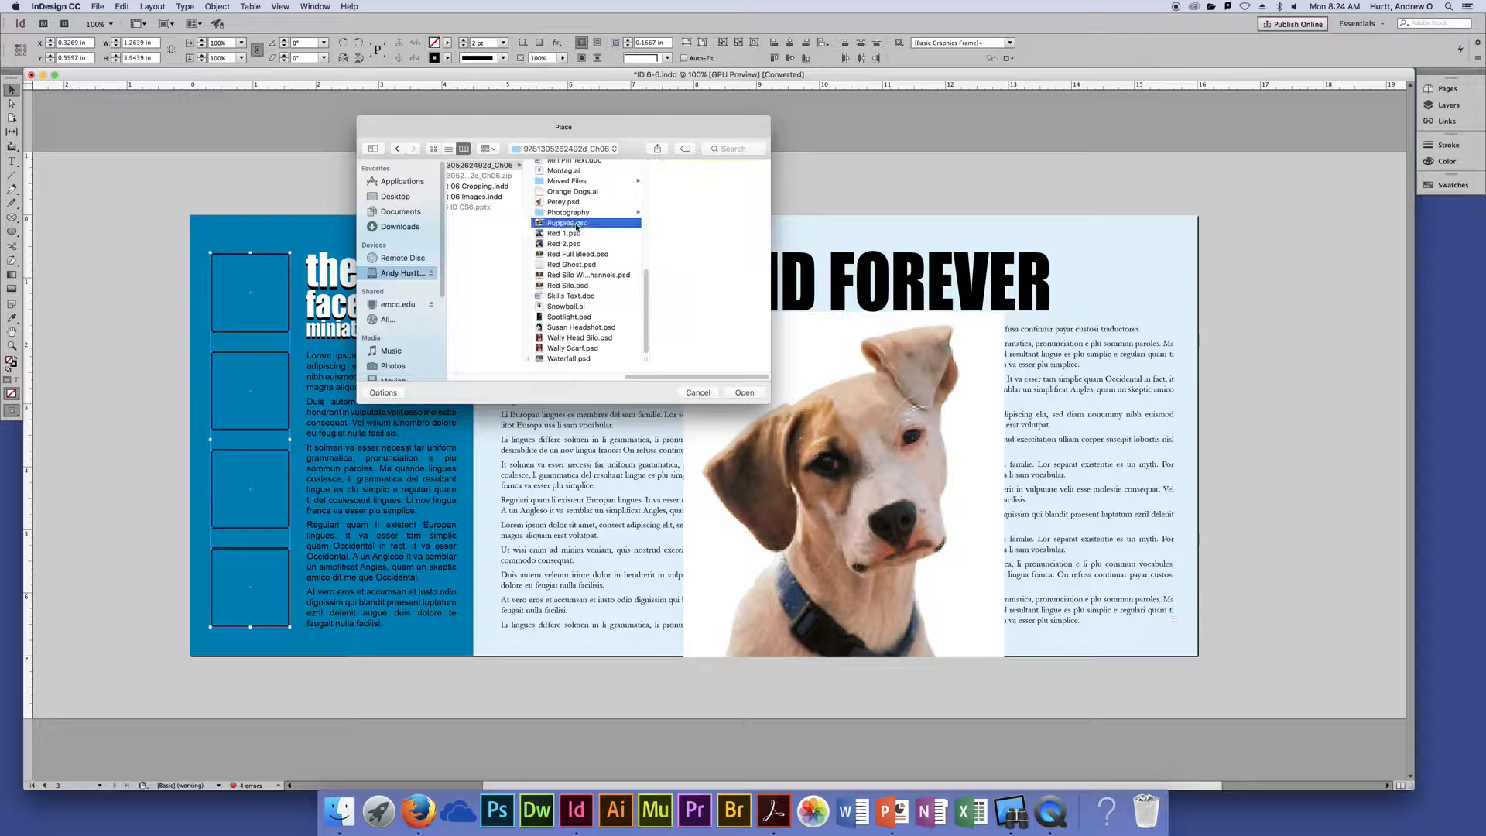
{"action": "scroll", "coordinate": [598, 301], "scroll_direction": "up", "scroll_amount": 10}
{"action": "scroll", "coordinate": [598, 302], "scroll_direction": "down", "scroll_amount": 10}
{"action": "left_click", "coordinate": [563, 243], "text": "super"}
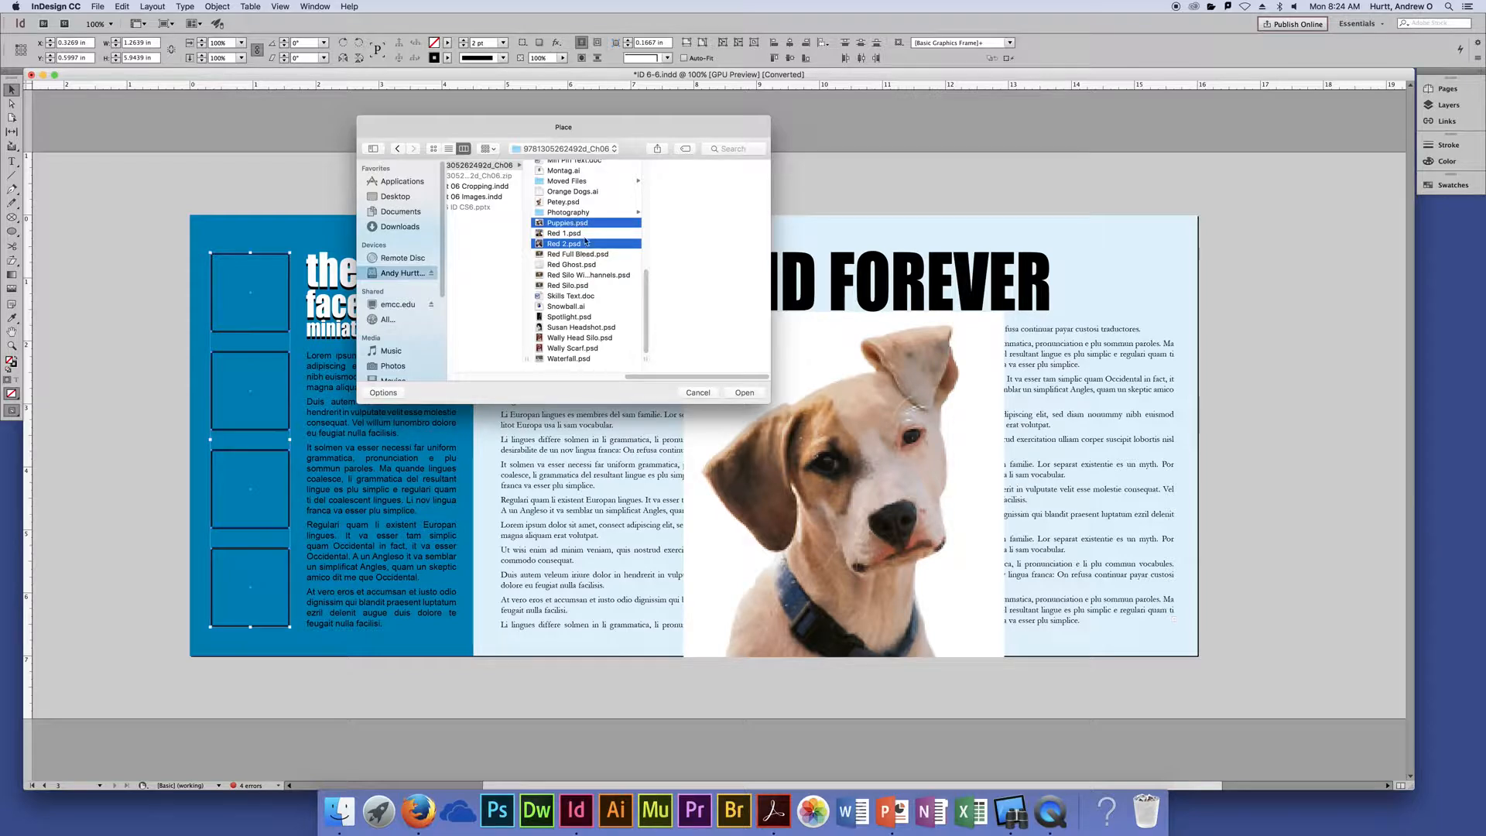
{"action": "left_click", "coordinate": [574, 349], "text": "super"}
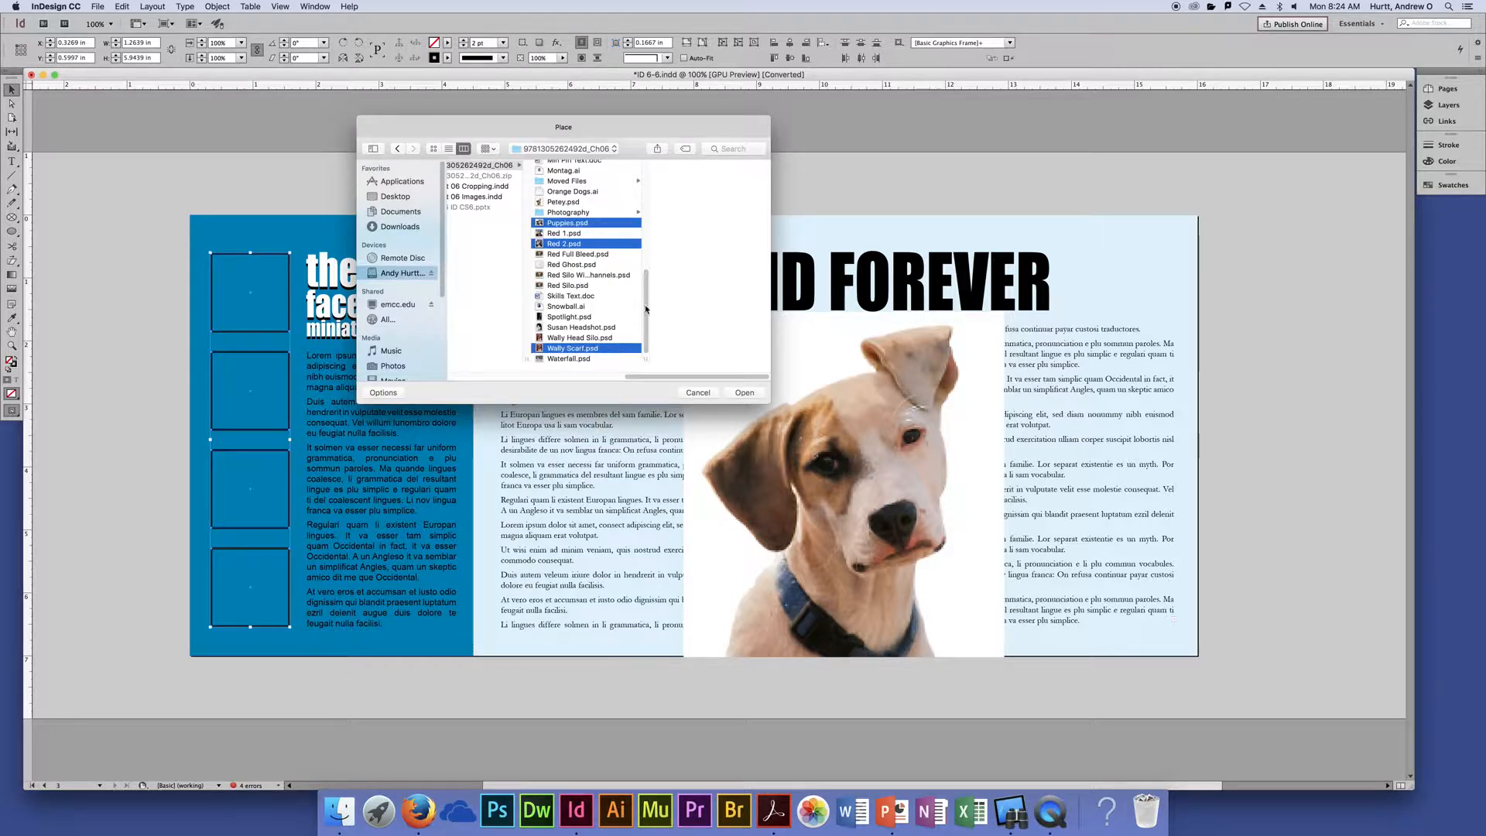
{"action": "scroll", "coordinate": [598, 294], "scroll_direction": "up", "scroll_amount": 10}
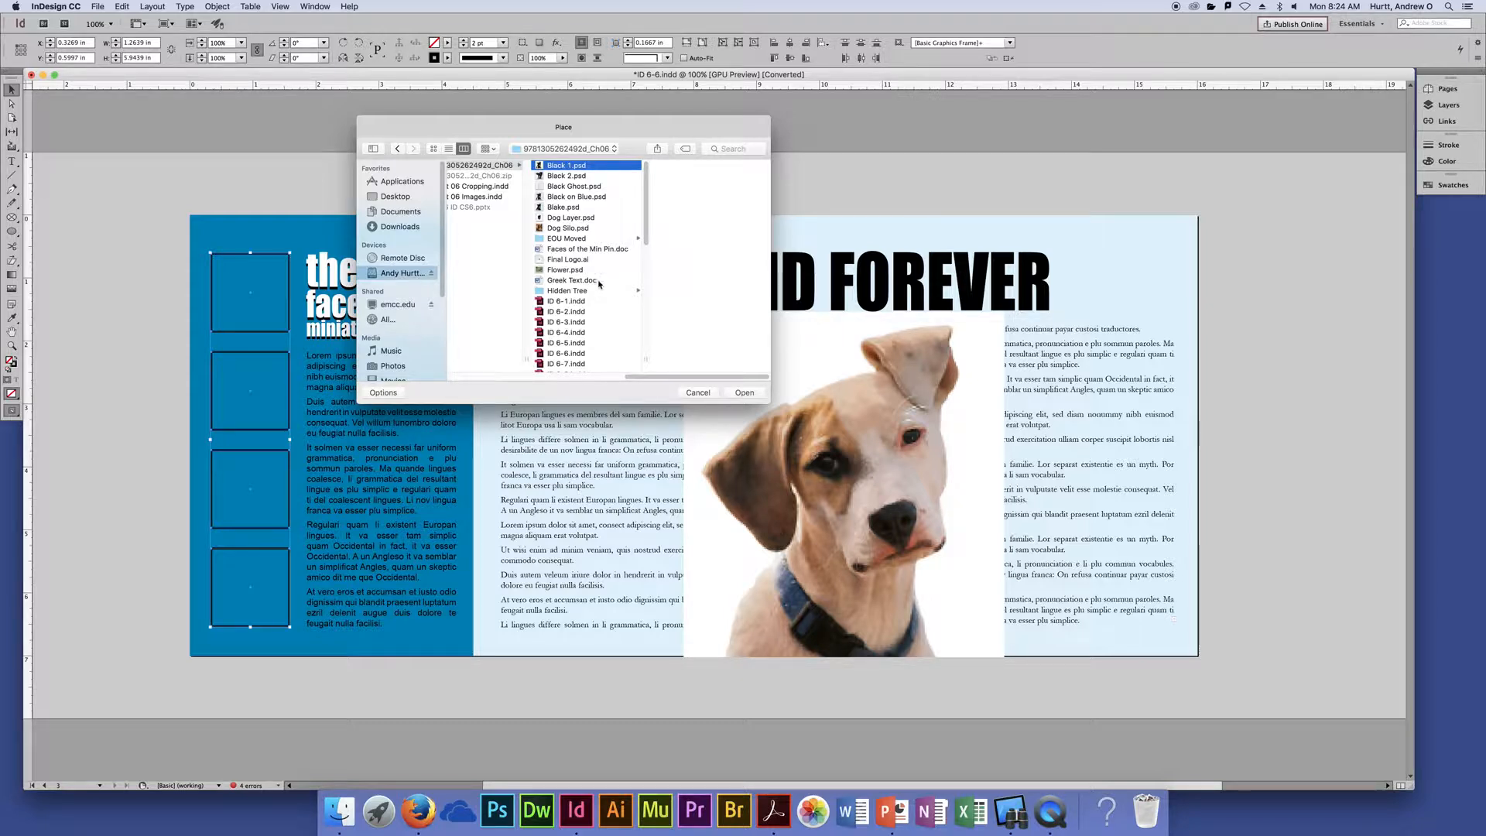
Try selecting the continuous range of files from Black 1.psd to Flower.psd.
{"action": "left_click", "coordinate": [568, 166]}
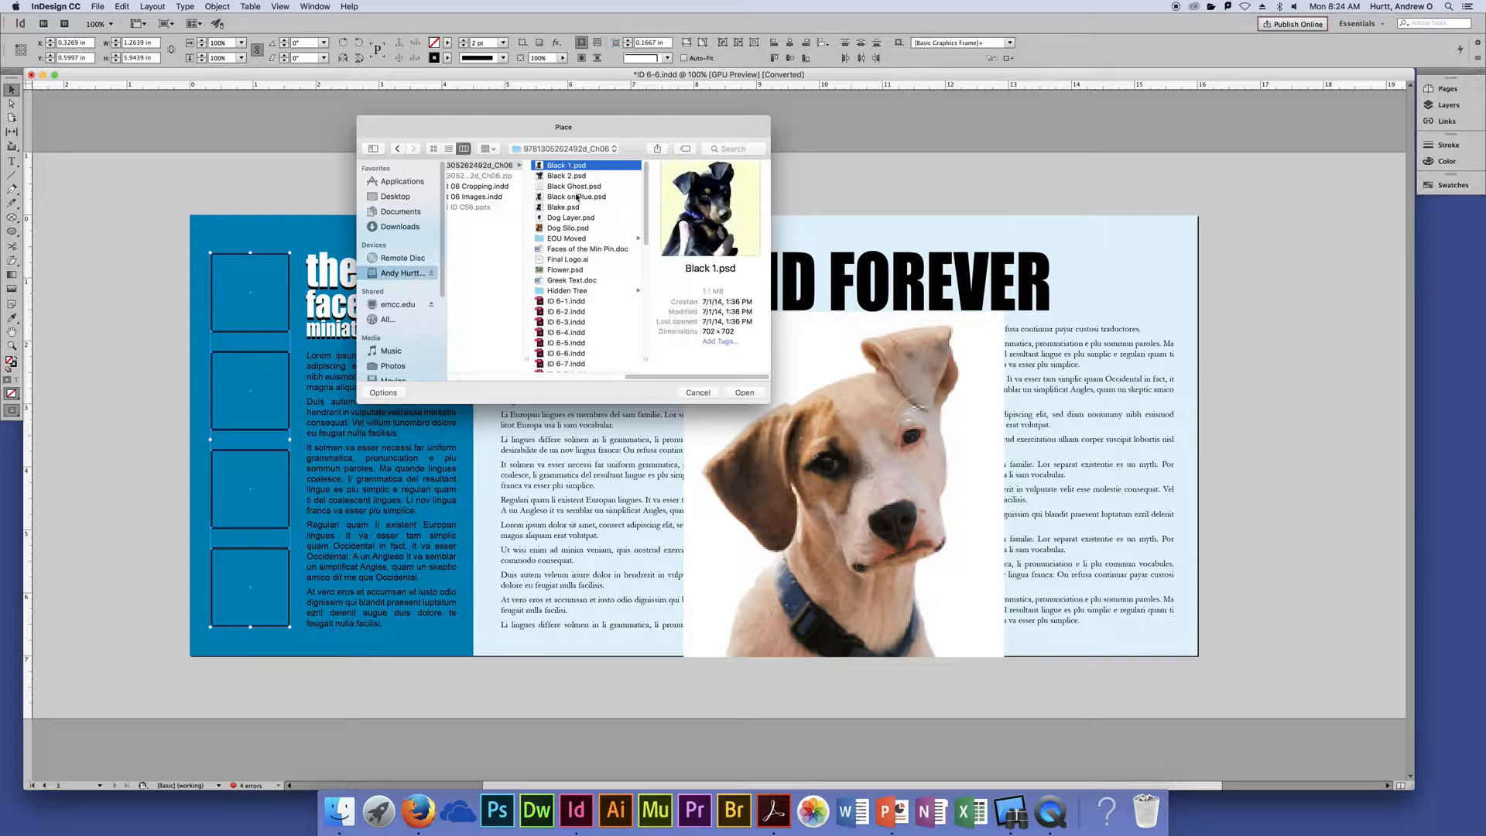
{"action": "left_click", "coordinate": [576, 269], "text": "shift"}
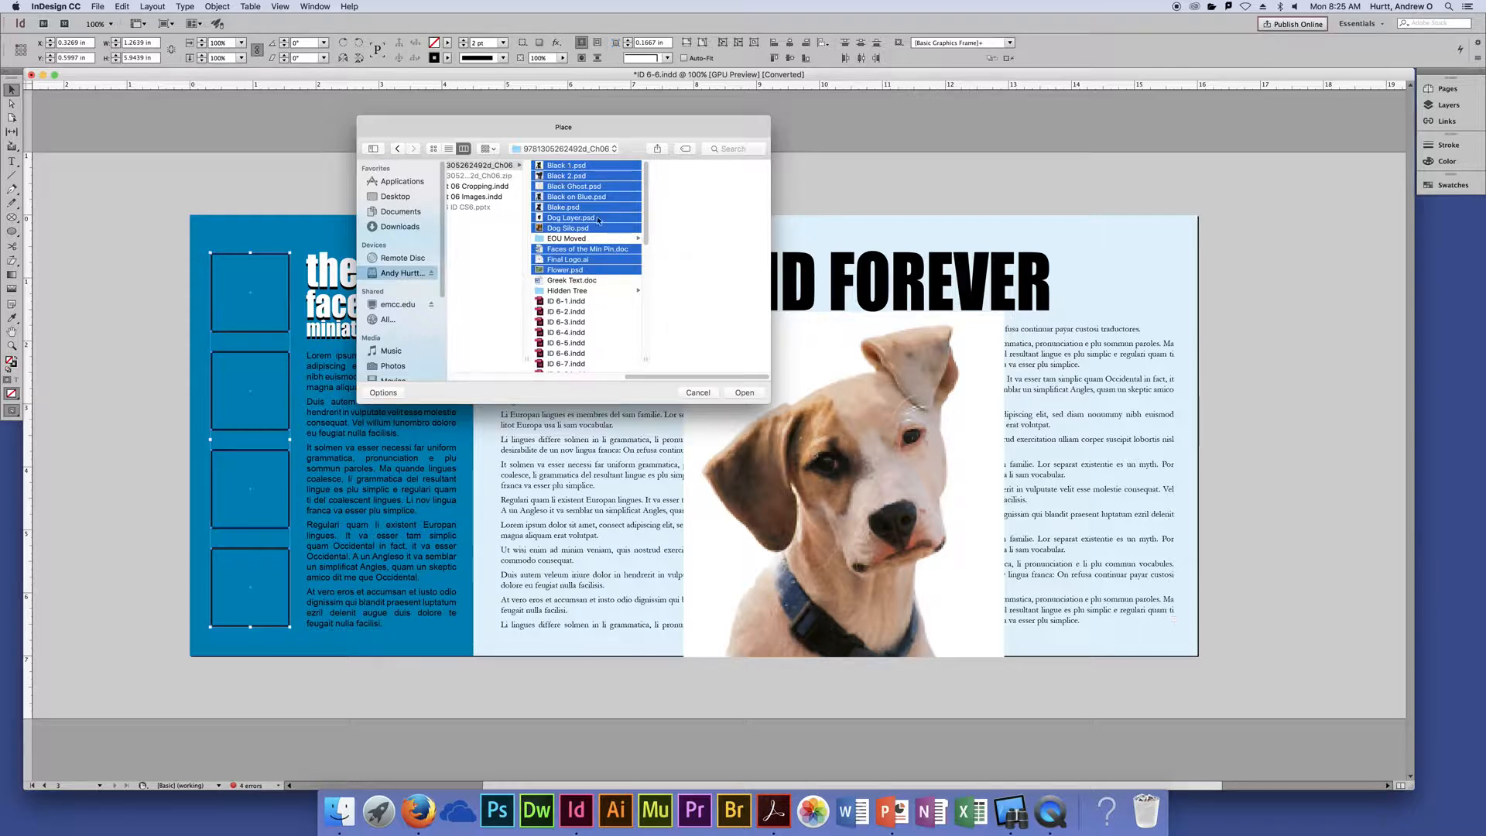
{"action": "left_click", "coordinate": [585, 176]}
Load Black 1.psd, Puppies.psd, Red 2.psd and Wally Scarf.psd together for placing.
{"action": "left_click", "coordinate": [581, 166]}
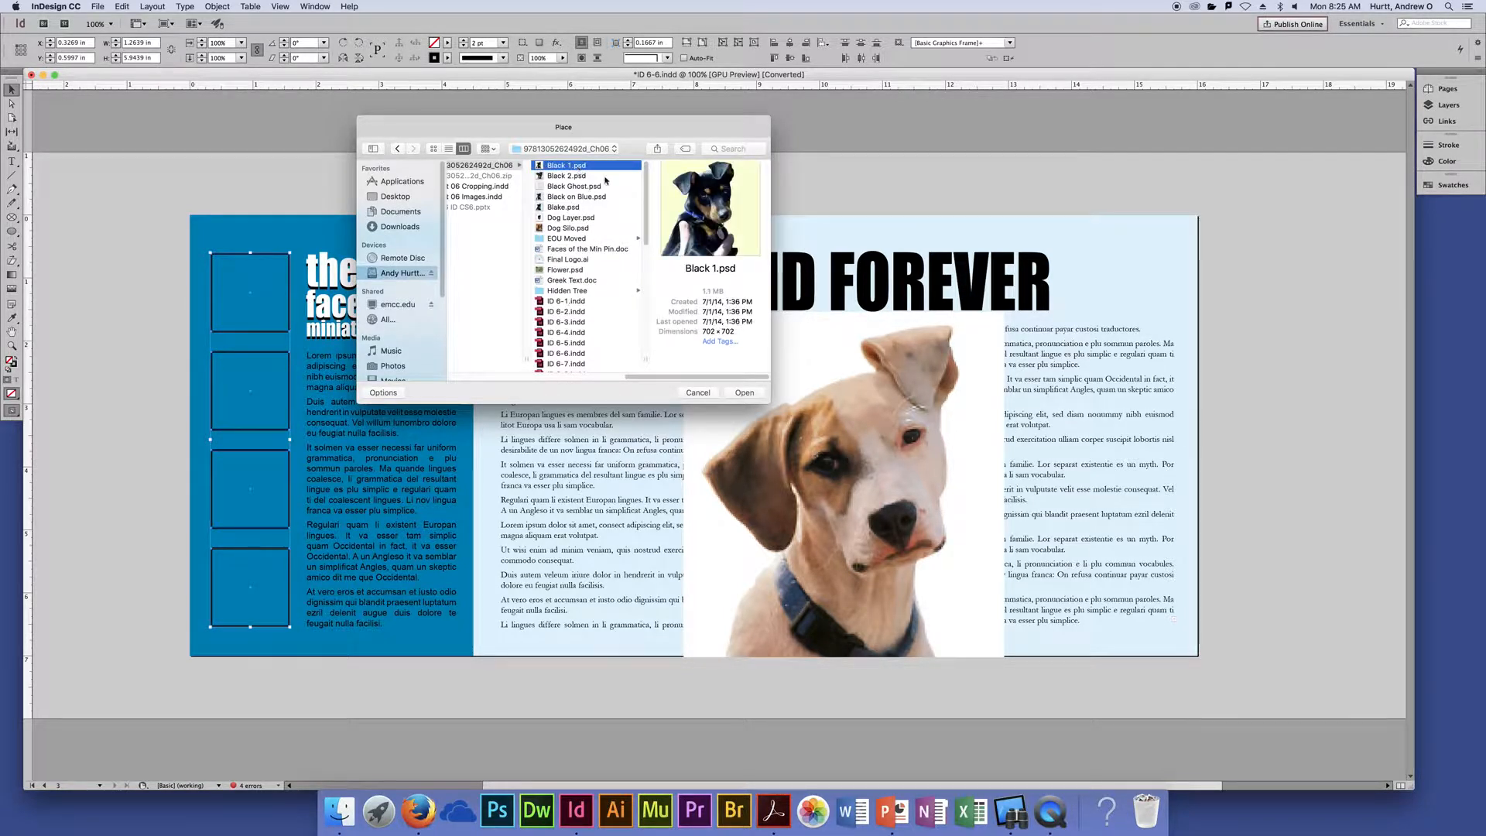
{"action": "scroll", "coordinate": [603, 306], "scroll_direction": "down", "scroll_amount": 10}
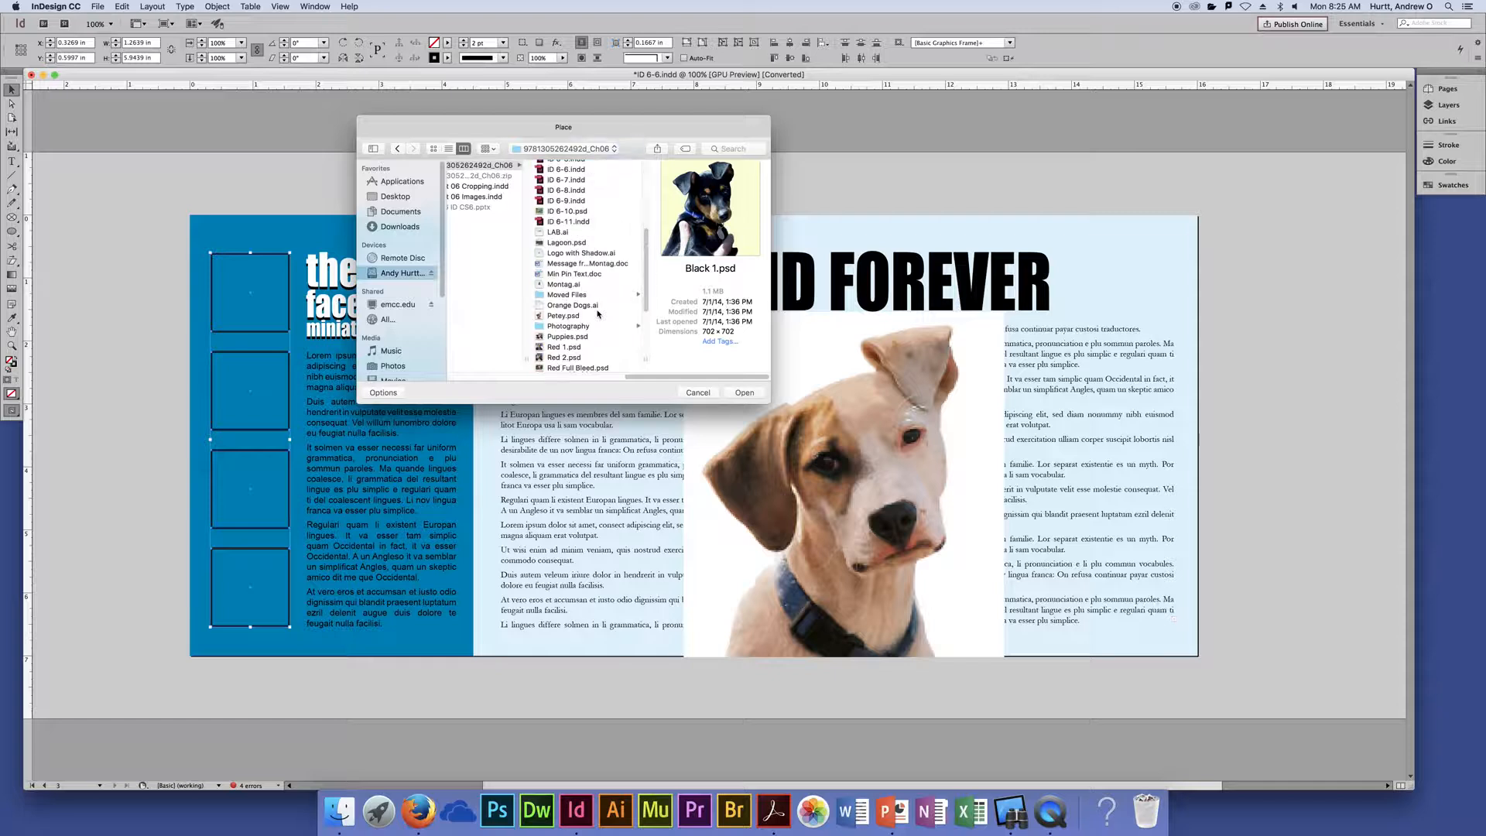
{"action": "left_click", "coordinate": [579, 223]}
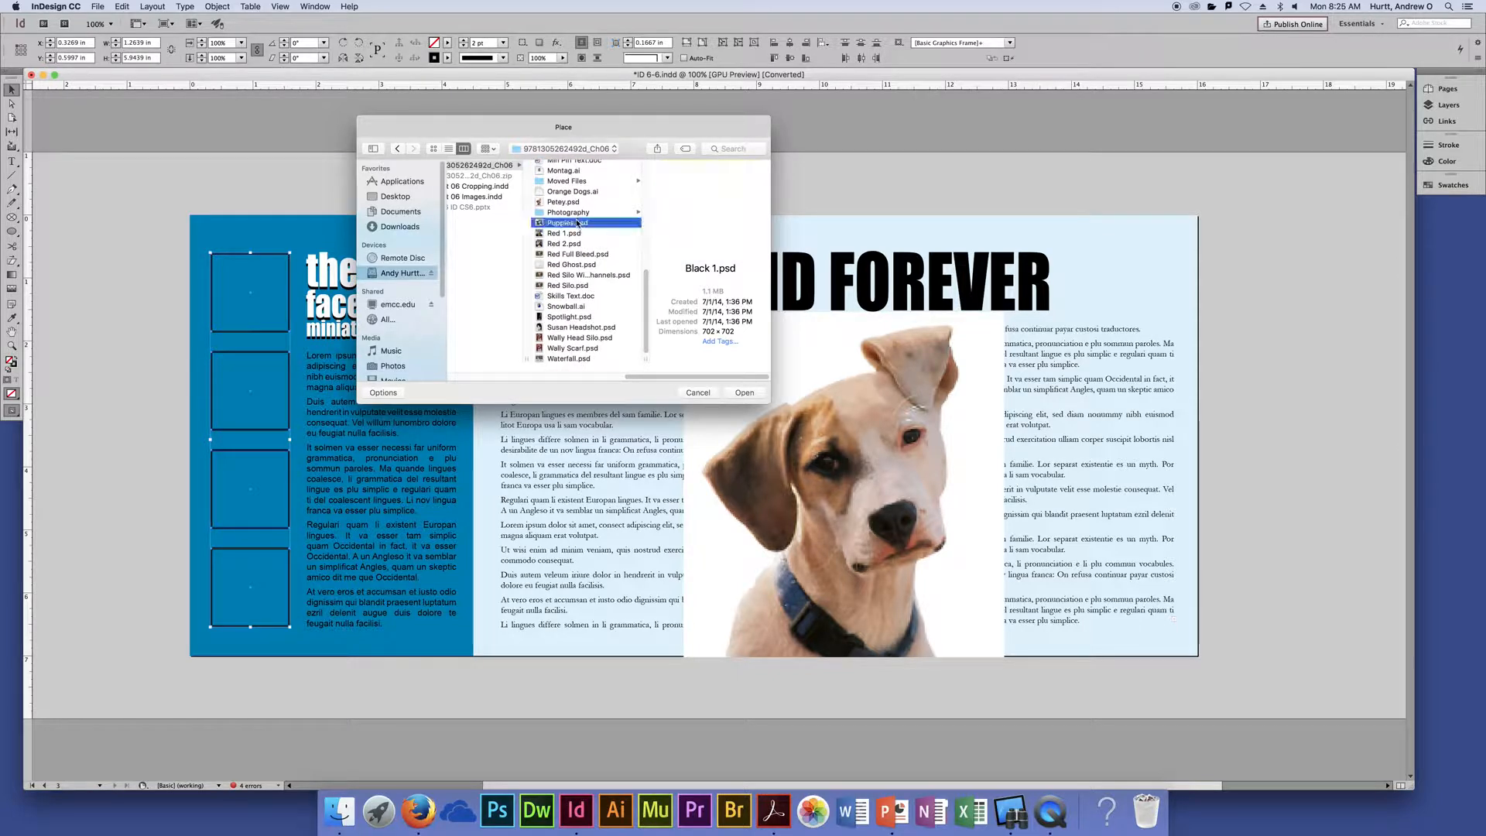
{"action": "left_click", "coordinate": [574, 244], "text": "super"}
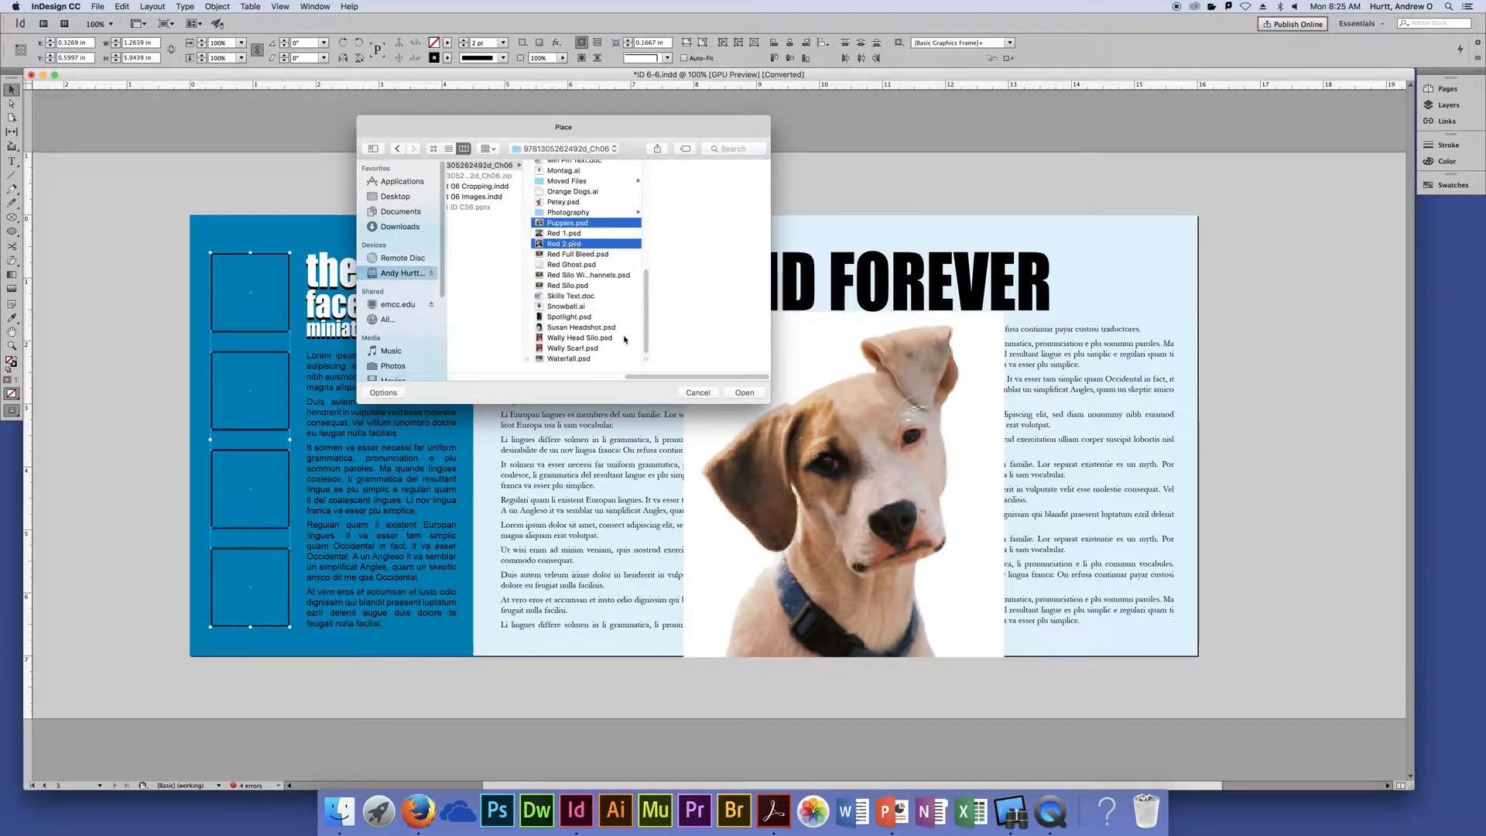
{"action": "left_click", "coordinate": [585, 350], "text": "super"}
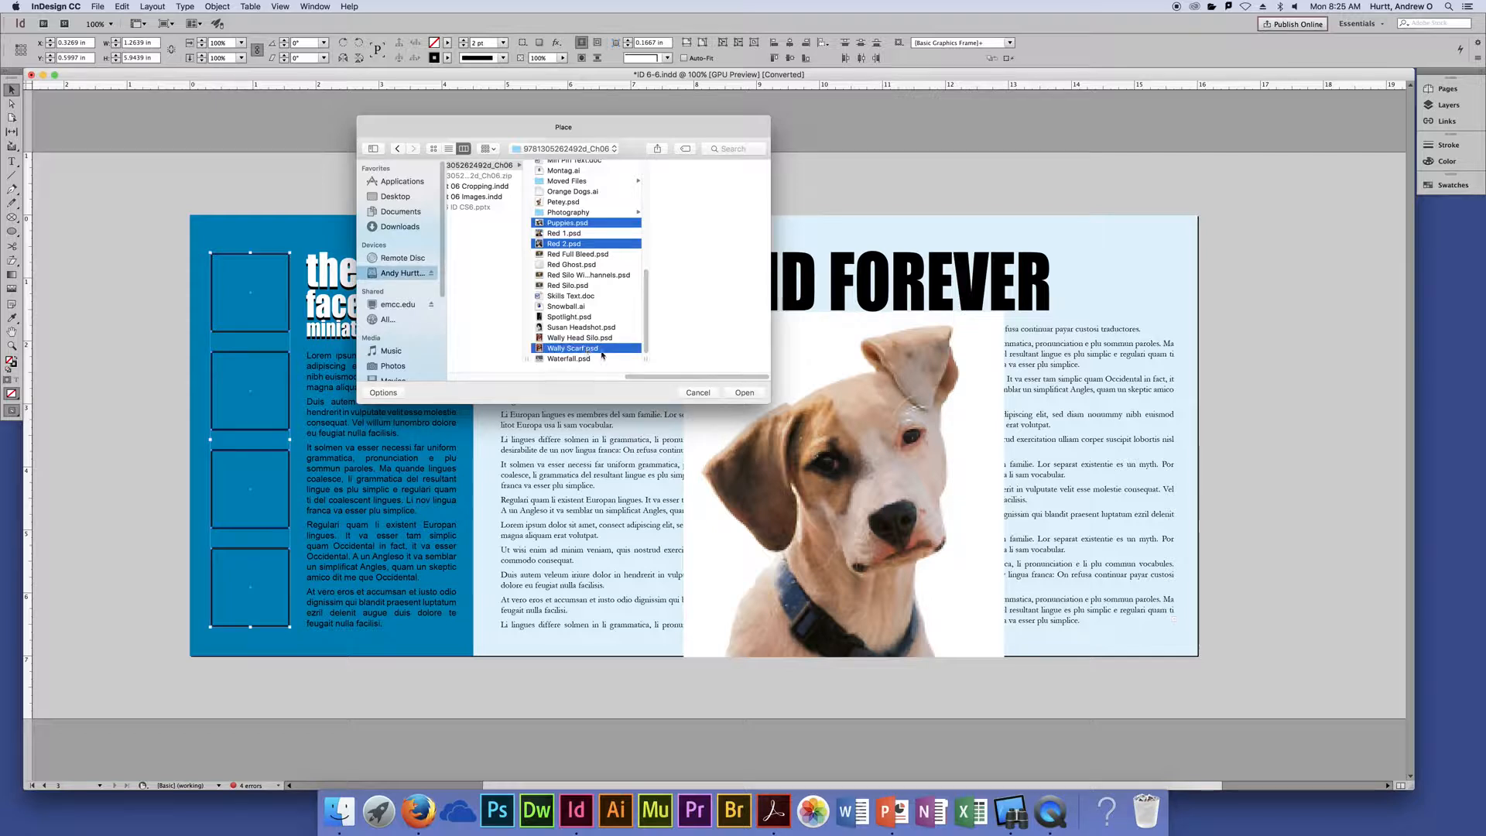
{"action": "left_click", "coordinate": [744, 393]}
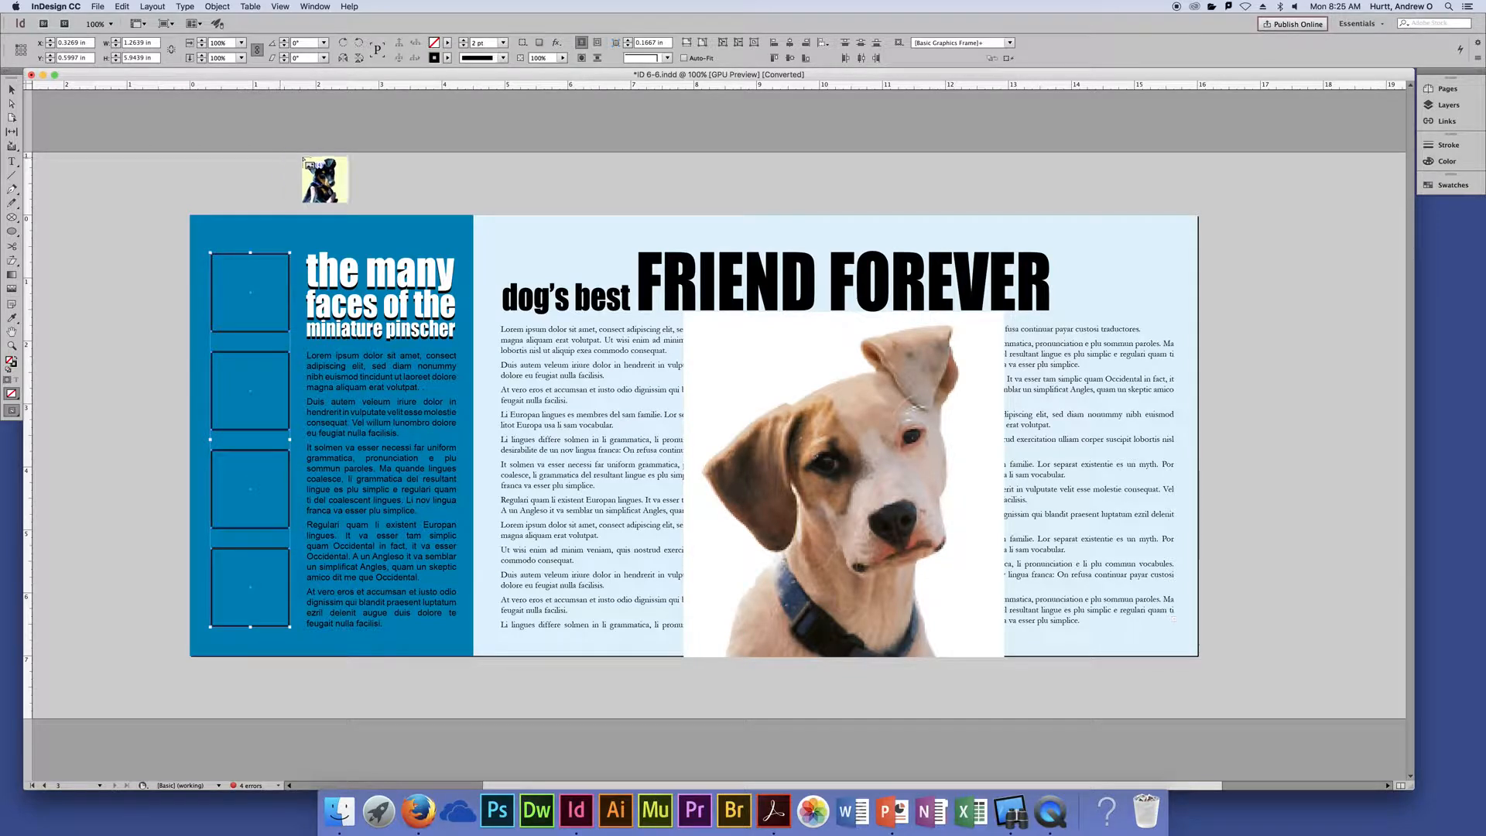
Place the loaded Black 1, Puppies, Red 2 and Wally Scarf images into the four square frames, from top to bottom.
{"action": "left_click", "coordinate": [251, 332]}
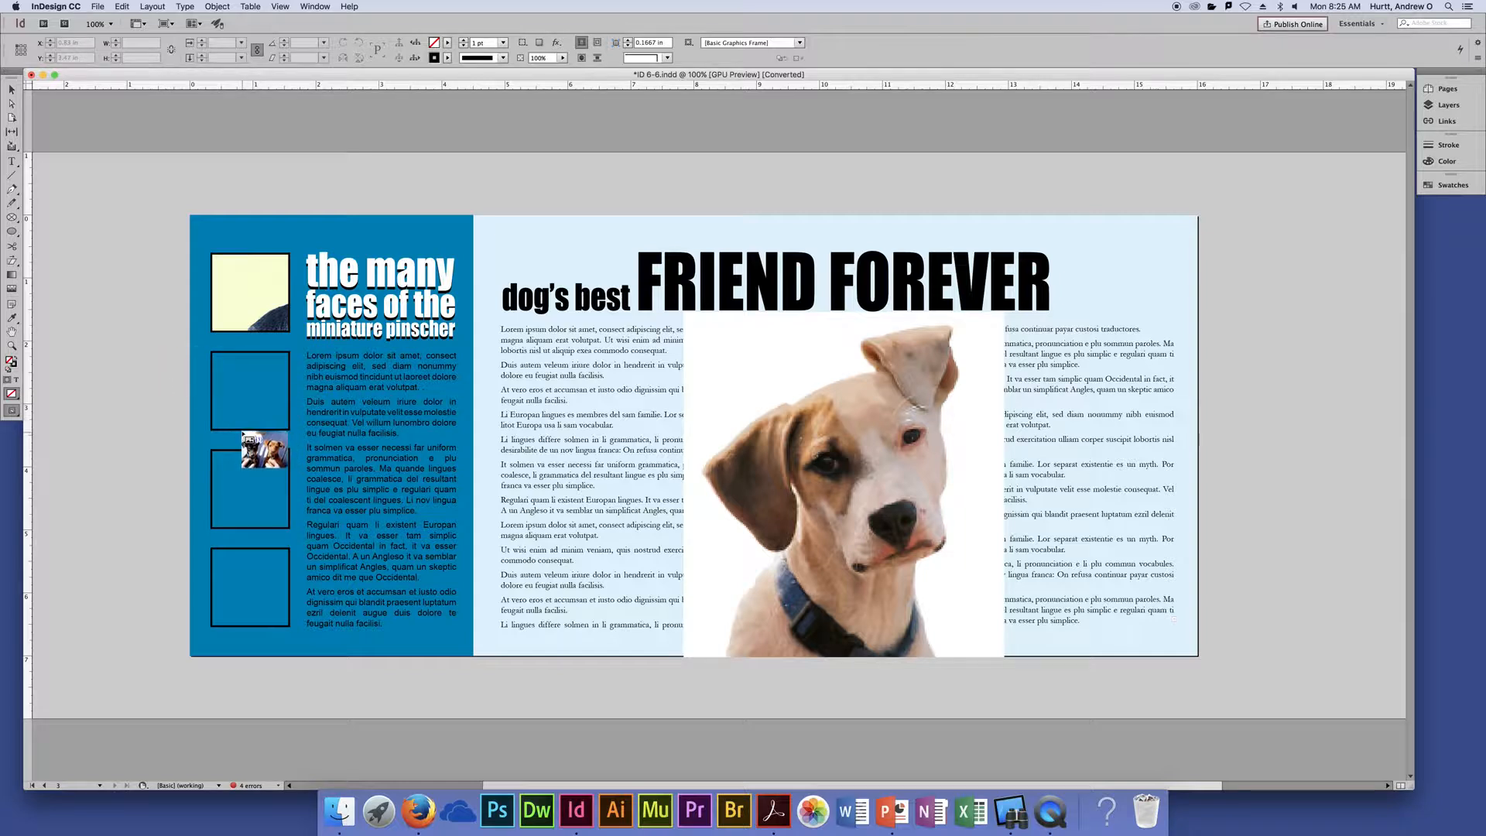
{"action": "left_click", "coordinate": [243, 427]}
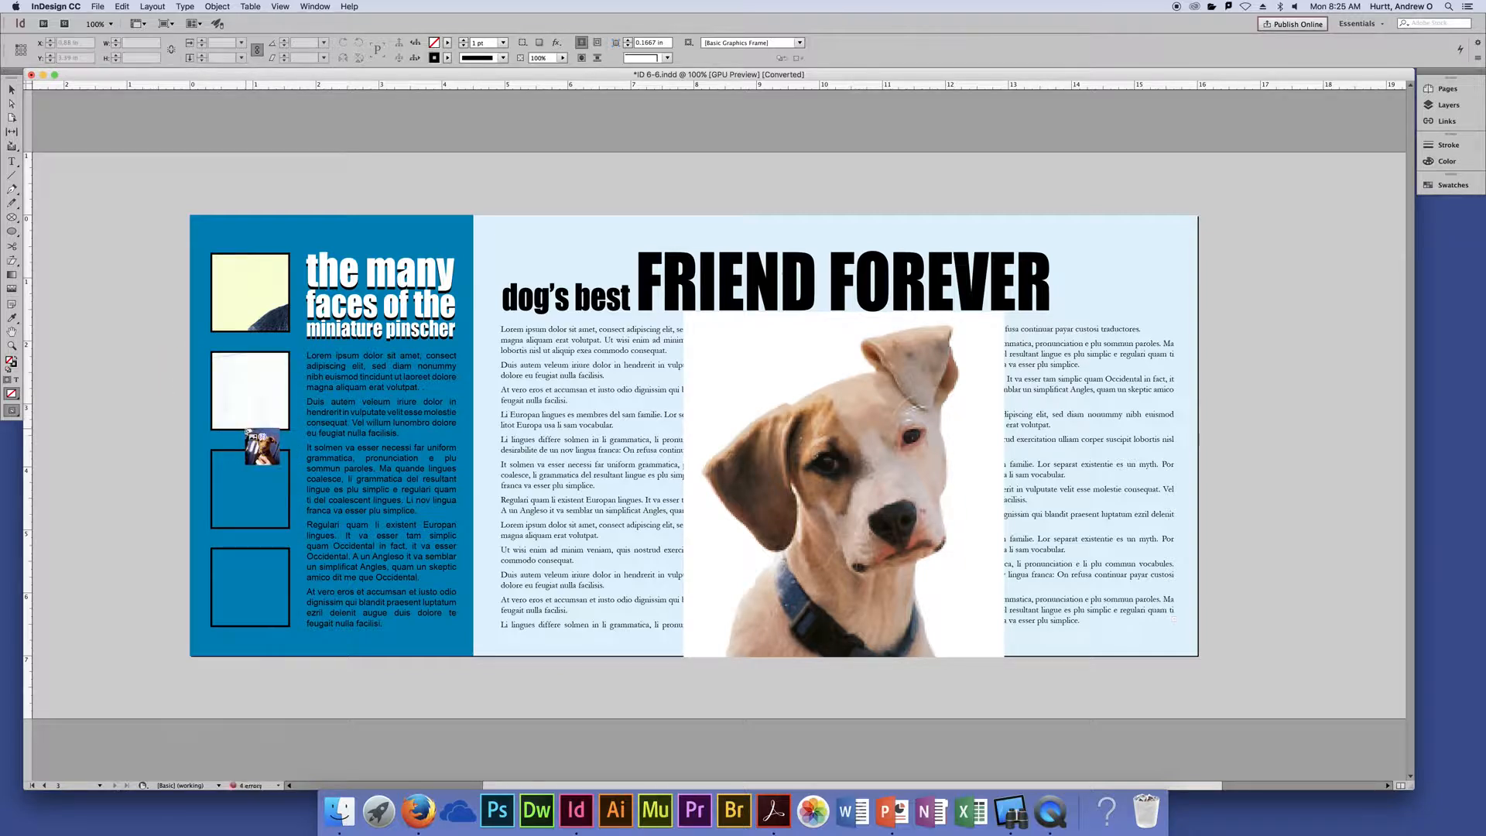
{"action": "left_click", "coordinate": [258, 524]}
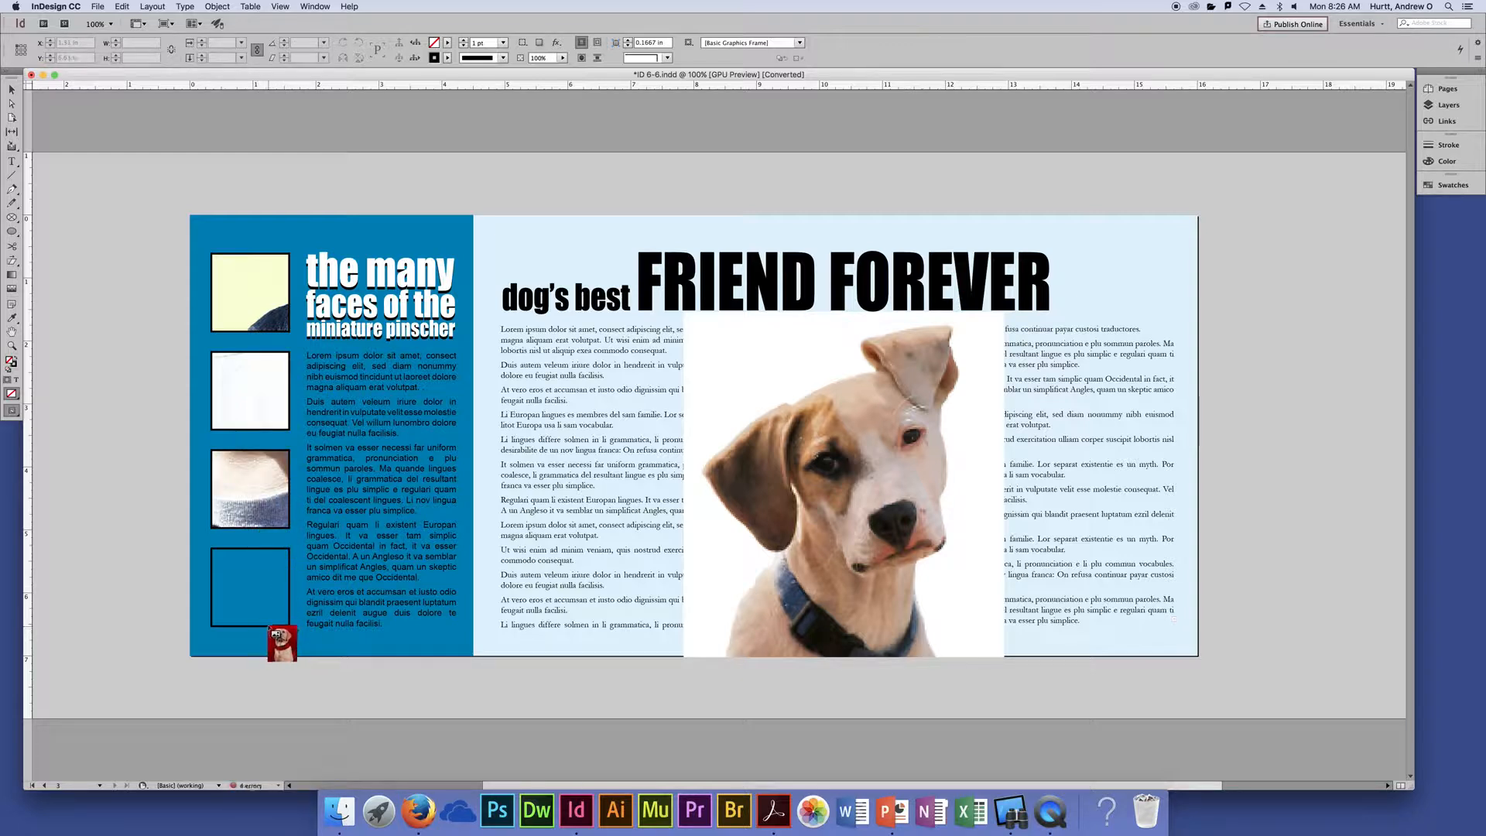
{"action": "left_click", "coordinate": [269, 628]}
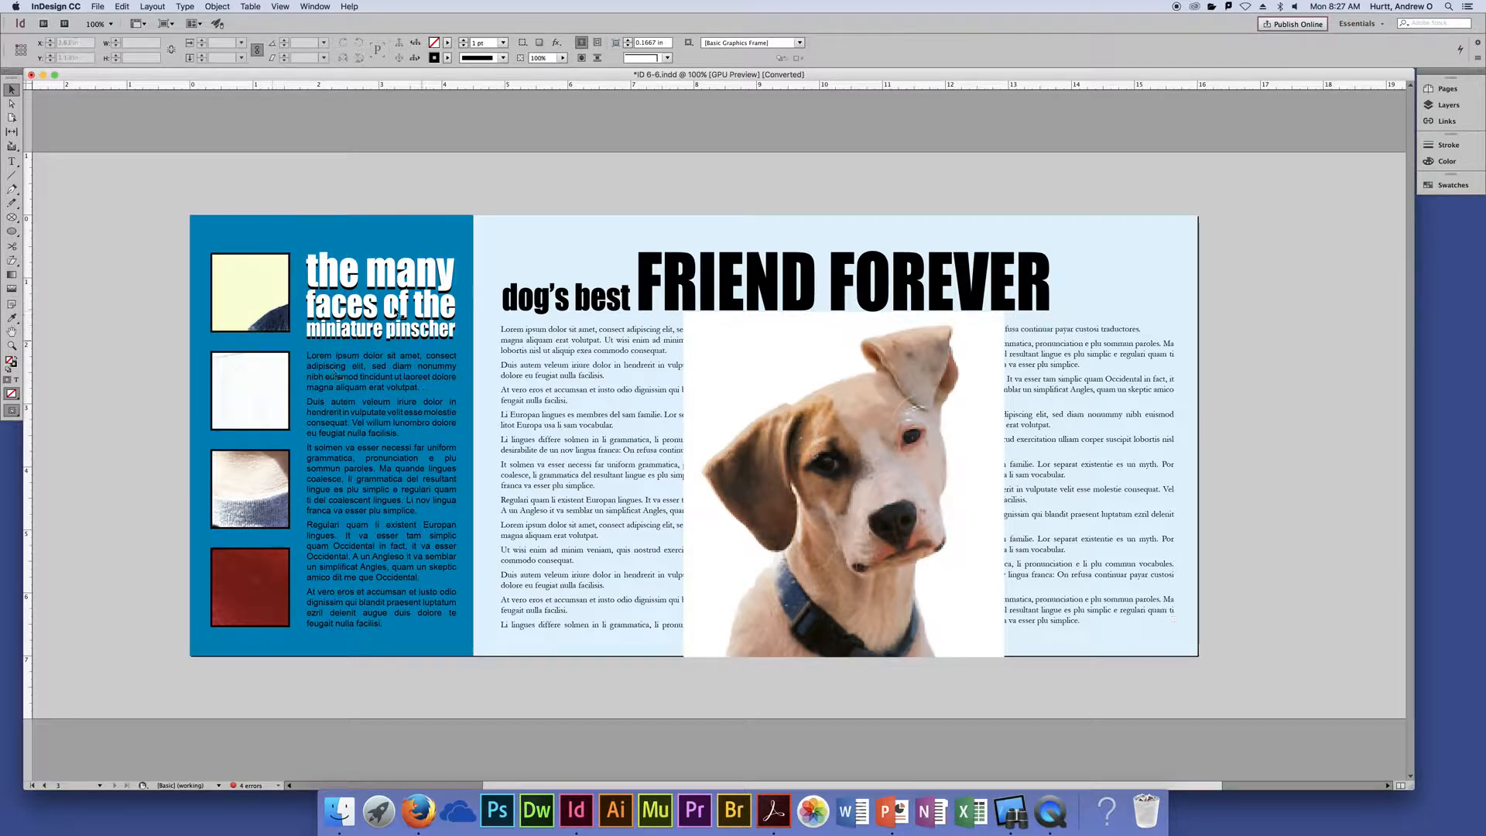
Apply Fill Frame Proportionally to the Black 1 photo in the topmost square frame.
{"action": "left_click", "coordinate": [258, 308]}
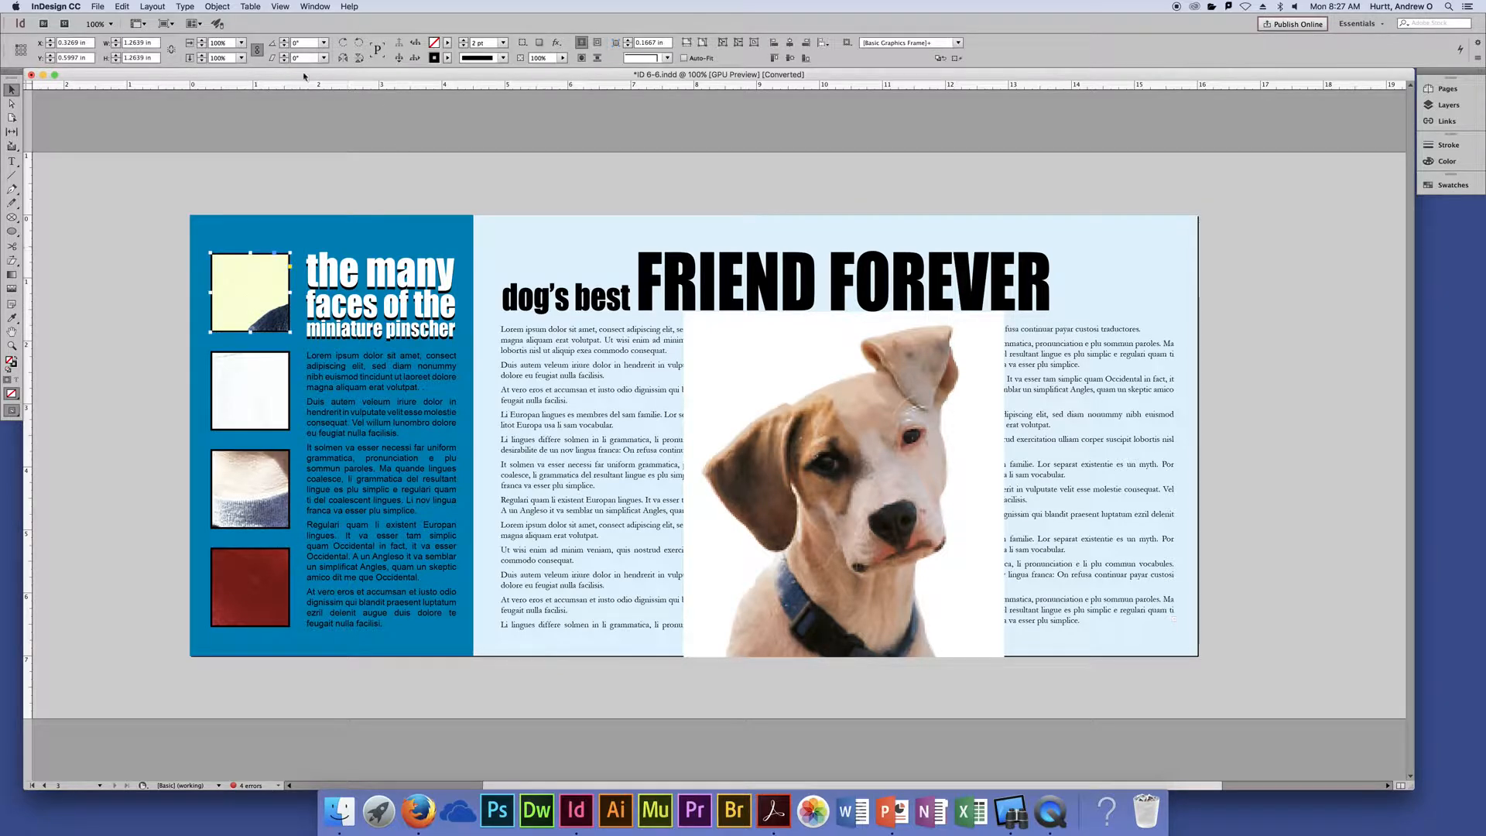
{"action": "left_click", "coordinate": [217, 6]}
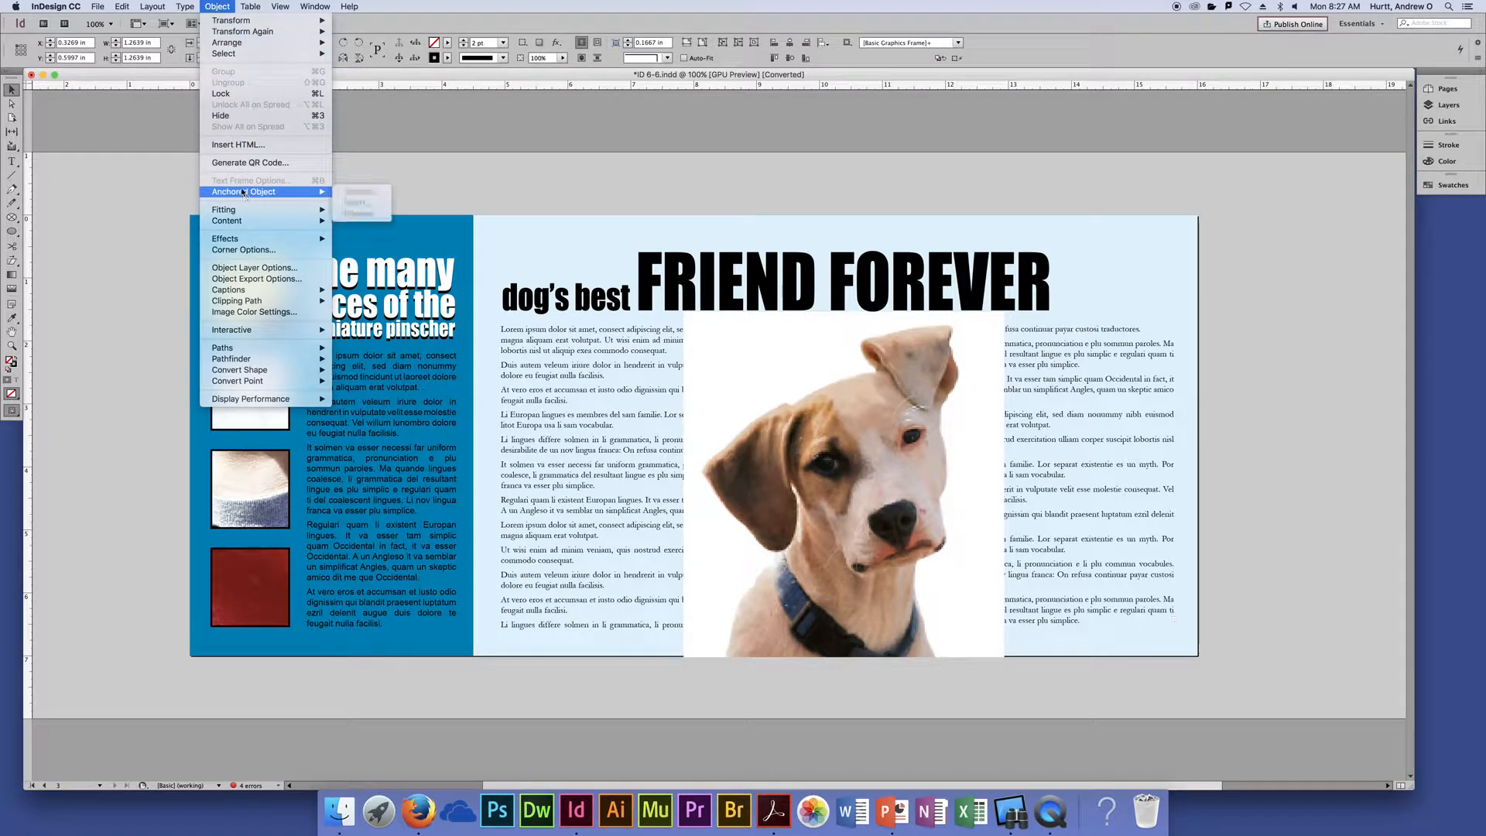
{"action": "mouse_move", "coordinate": [235, 210]}
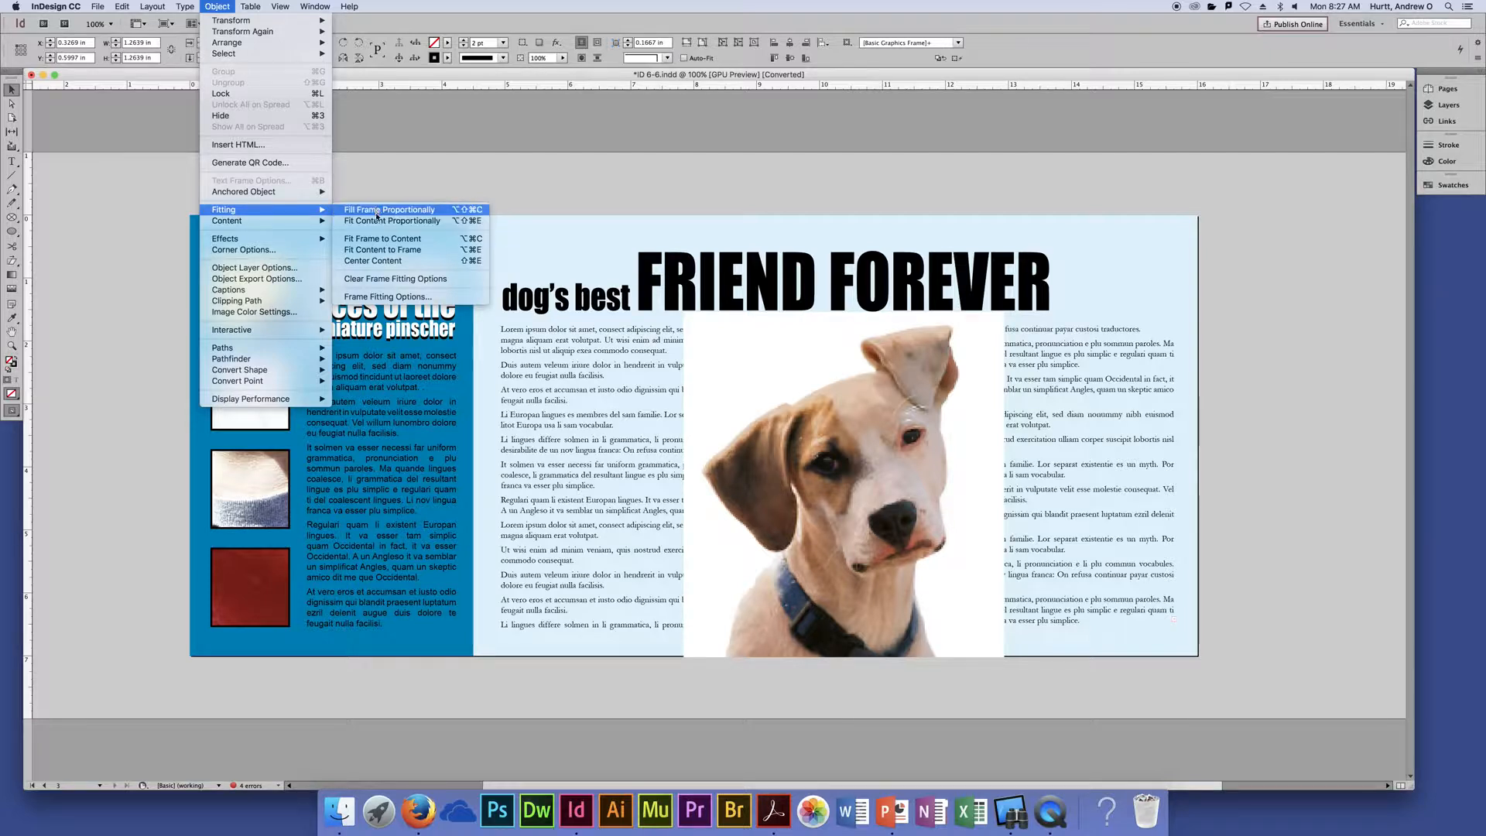
{"action": "left_click", "coordinate": [376, 211]}
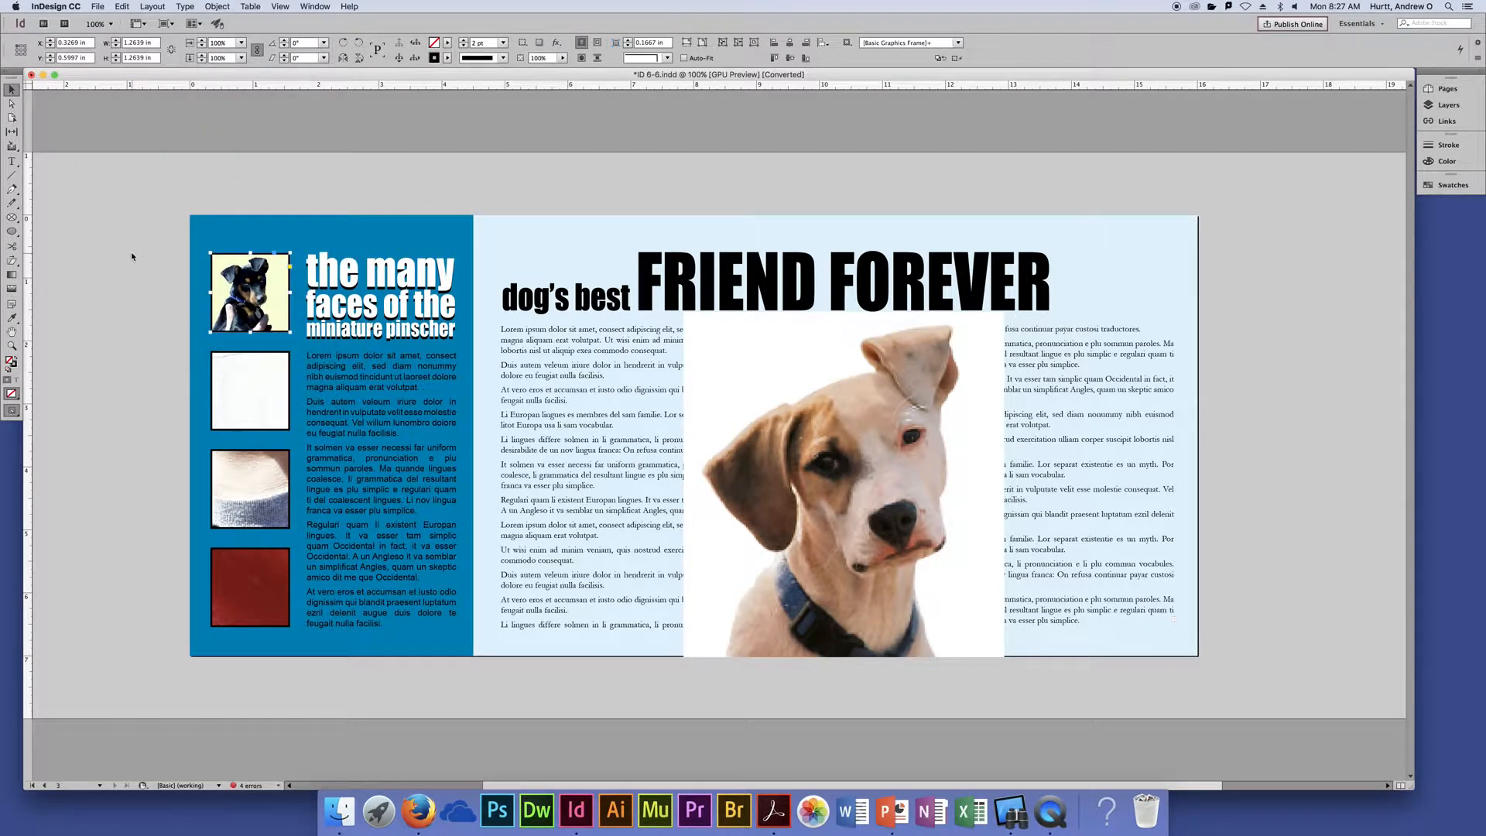
Apply Fit Content Proportionally to the Black 1 photo in the topmost frame and deselect it.
{"action": "left_click", "coordinate": [217, 7]}
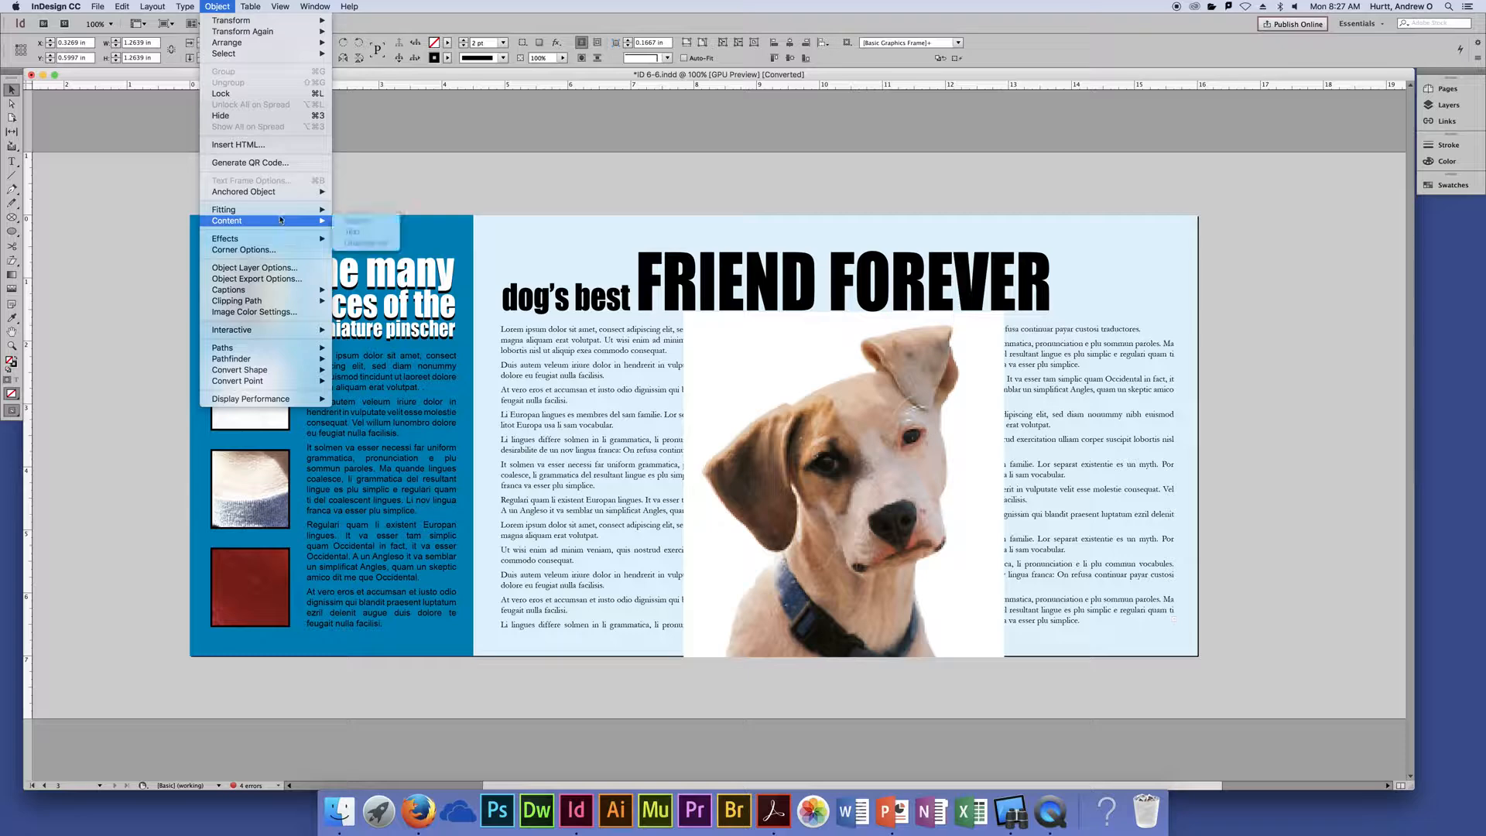
{"action": "mouse_move", "coordinate": [286, 209]}
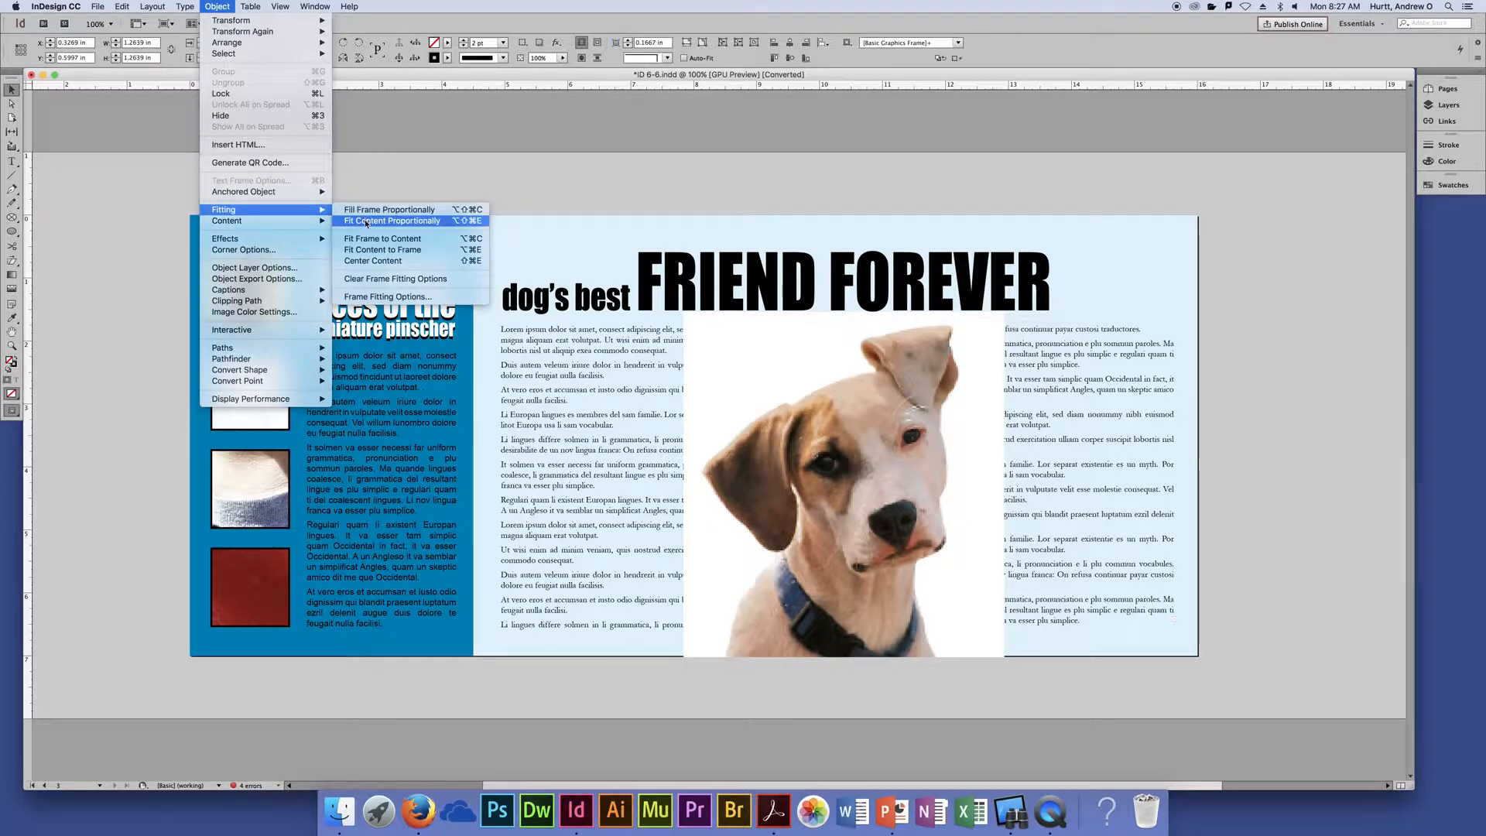
{"action": "left_click", "coordinate": [412, 222]}
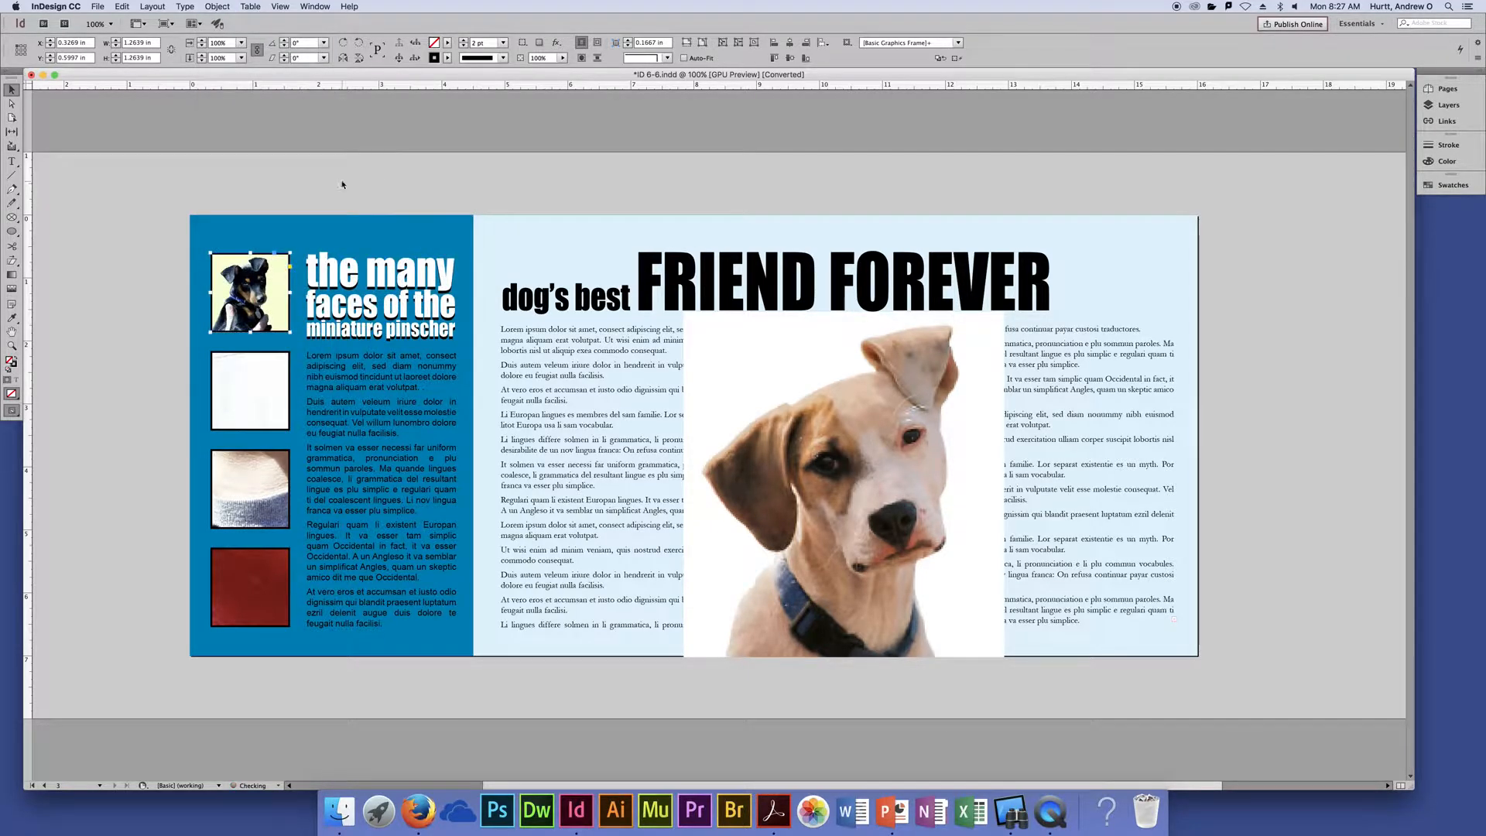
{"action": "key", "text": "shift+super+a"}
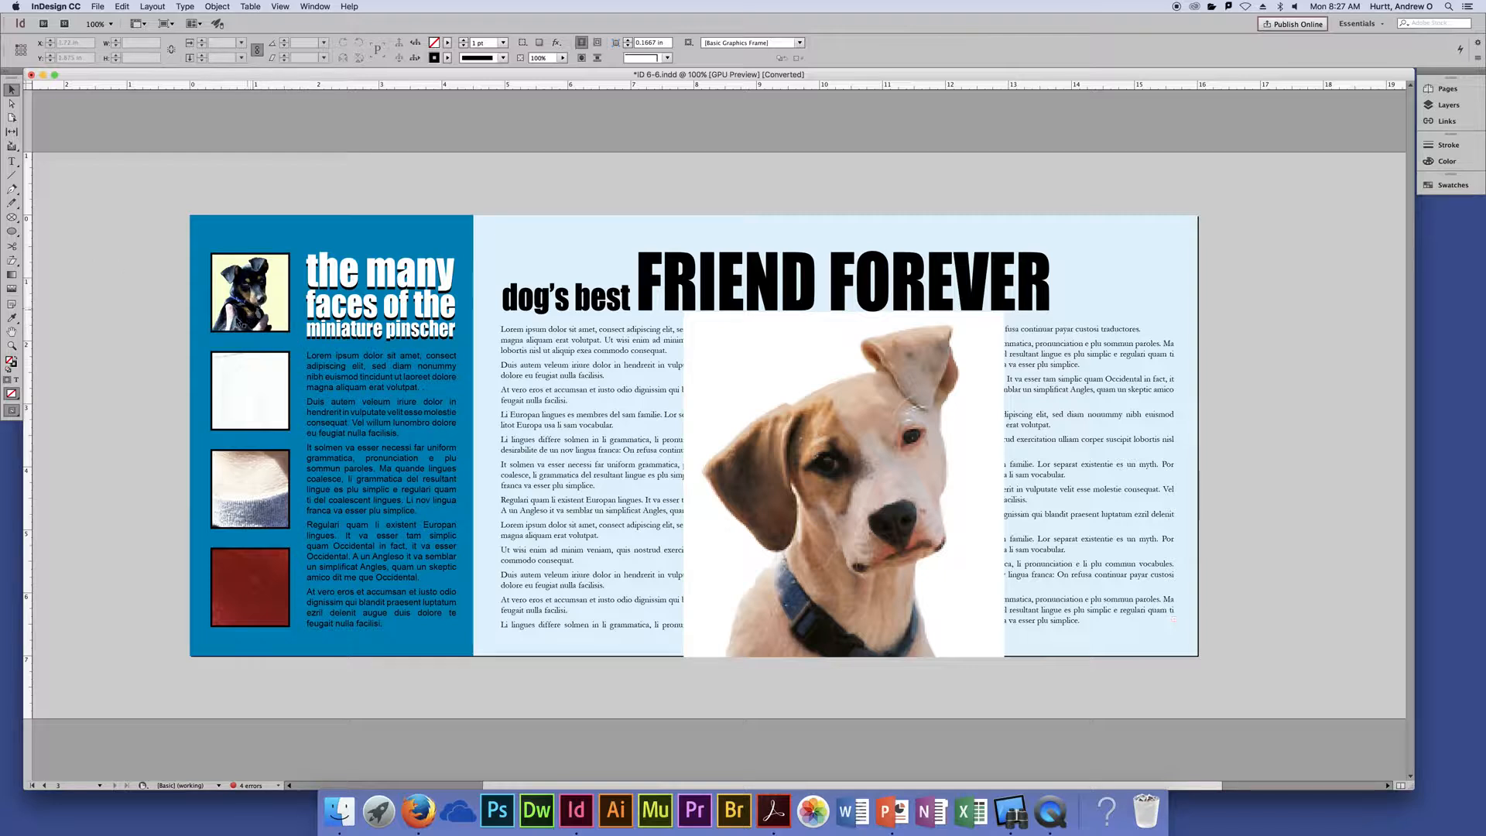
Apply Fit Content Proportionally to the Puppies photo in the second frame and examine its fit up close.
{"action": "left_click", "coordinate": [247, 391]}
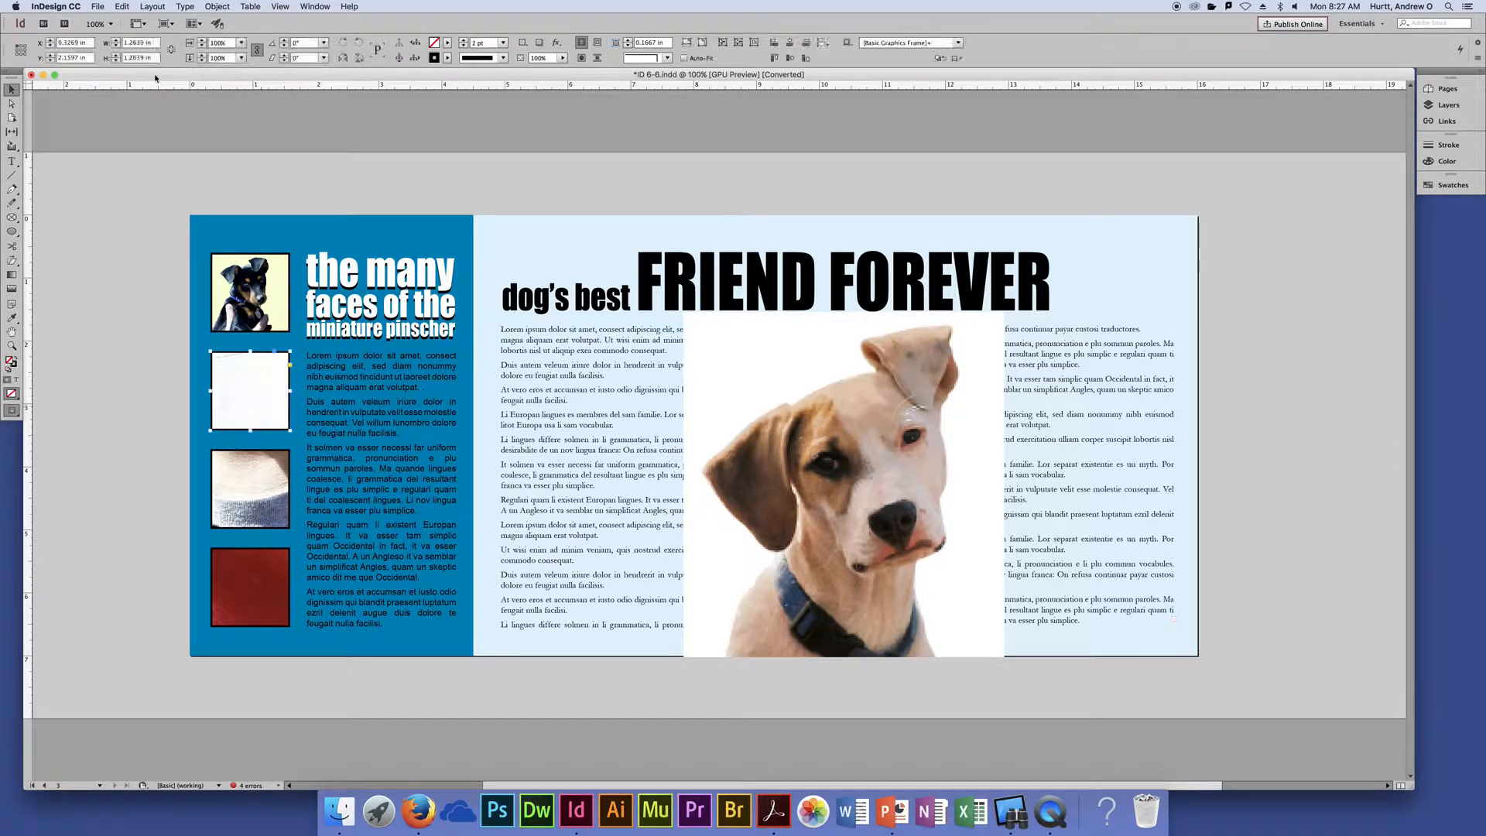
{"action": "left_click", "coordinate": [214, 7]}
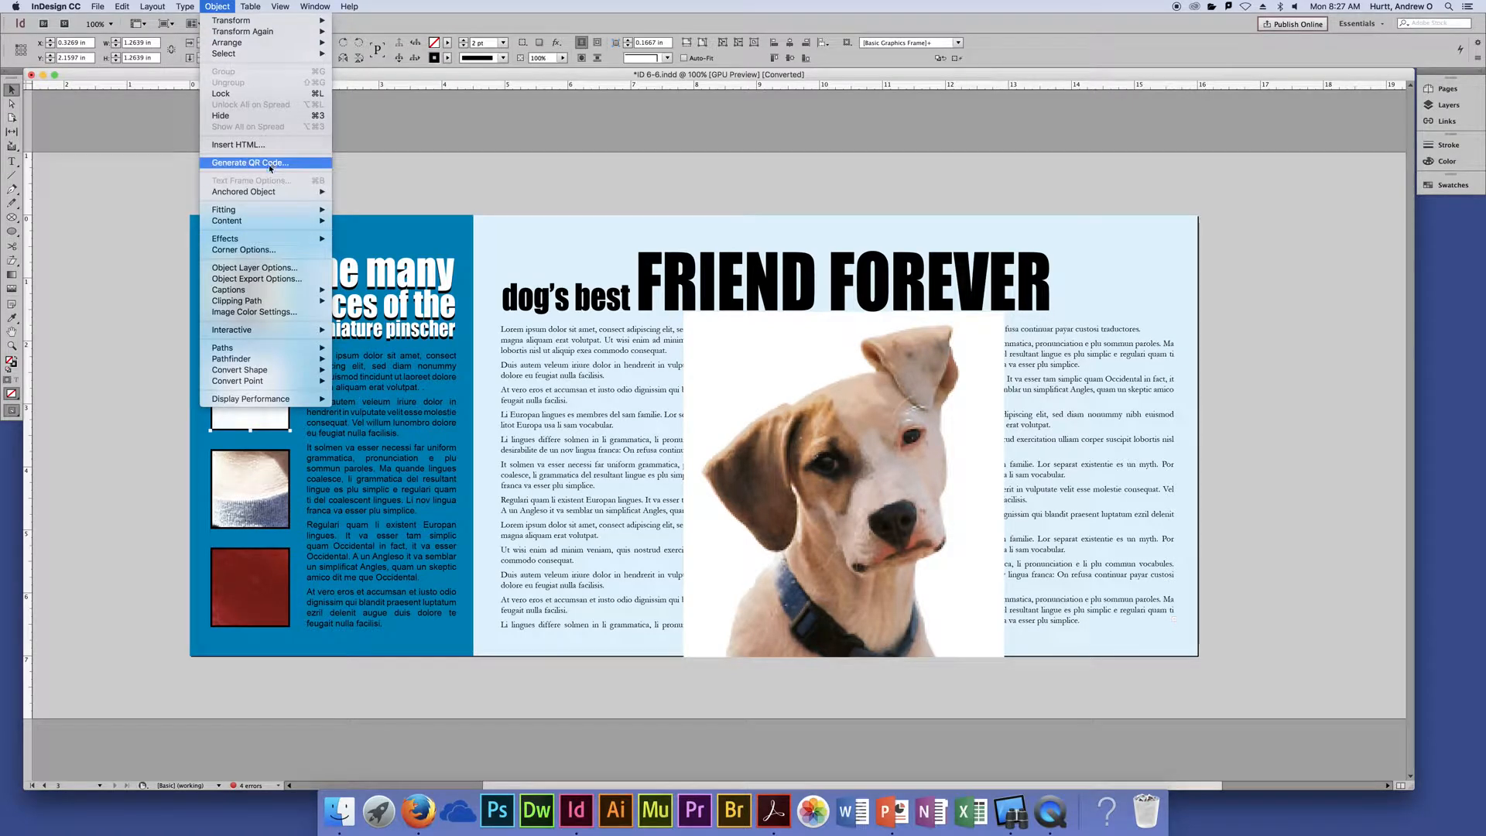
{"action": "mouse_move", "coordinate": [263, 210]}
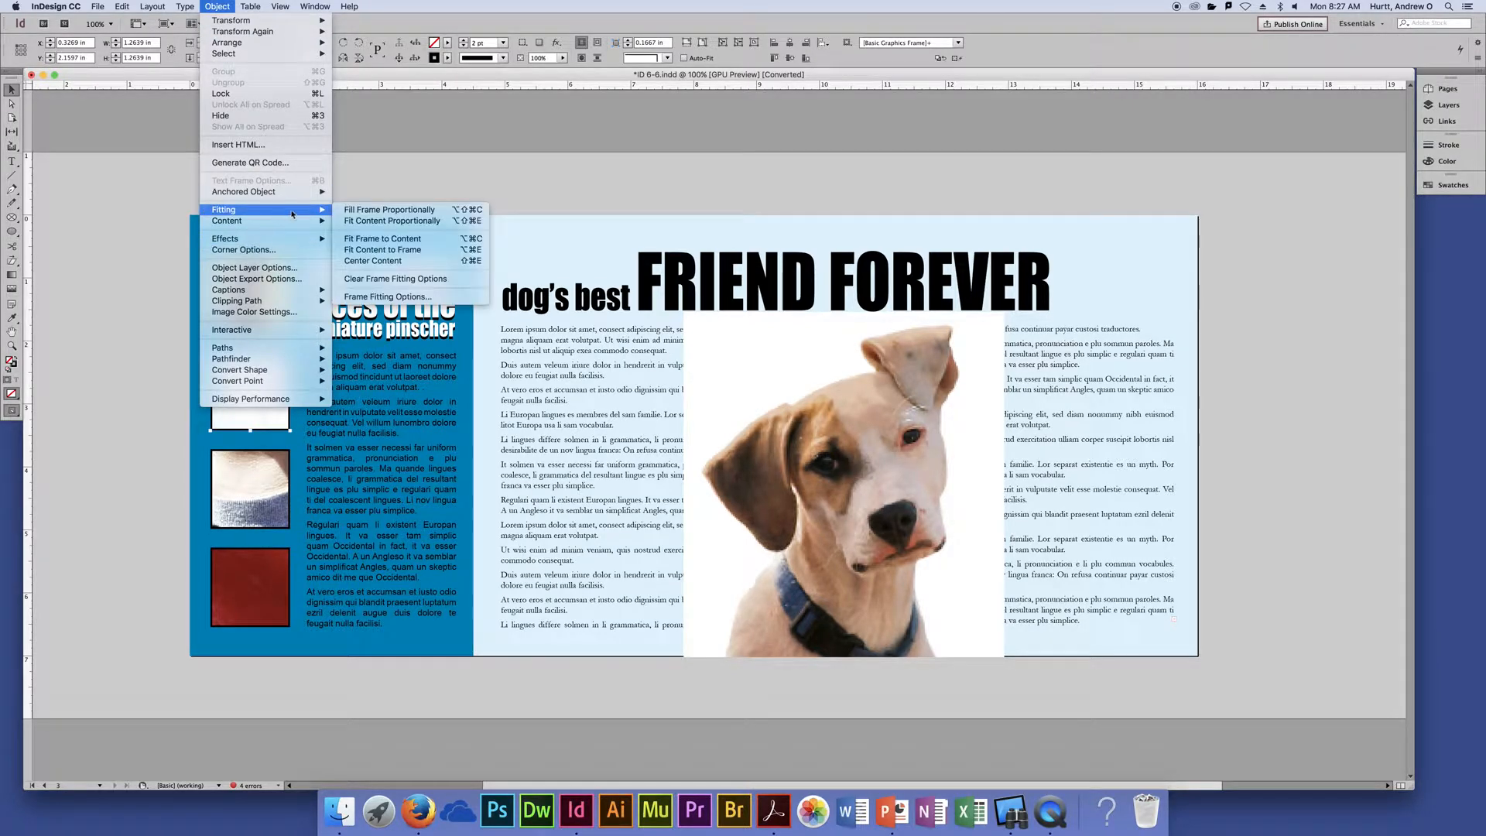
{"action": "left_click", "coordinate": [379, 222]}
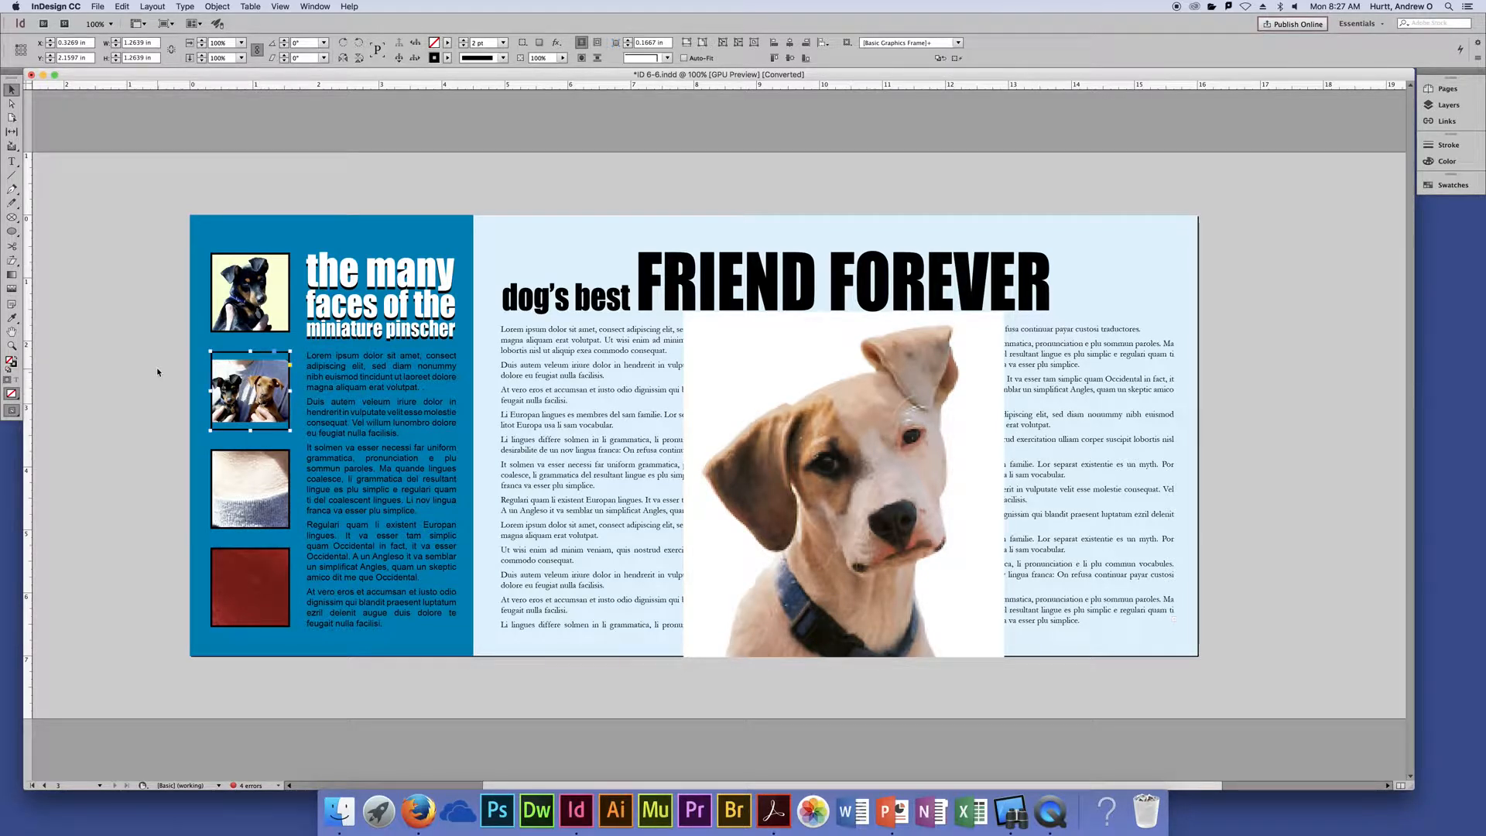
{"action": "key", "text": "super+equal"}
{"action": "key", "text": "super+equal"}
{"action": "key", "text": "super+equal"}
{"action": "key", "text": "super+equal"}
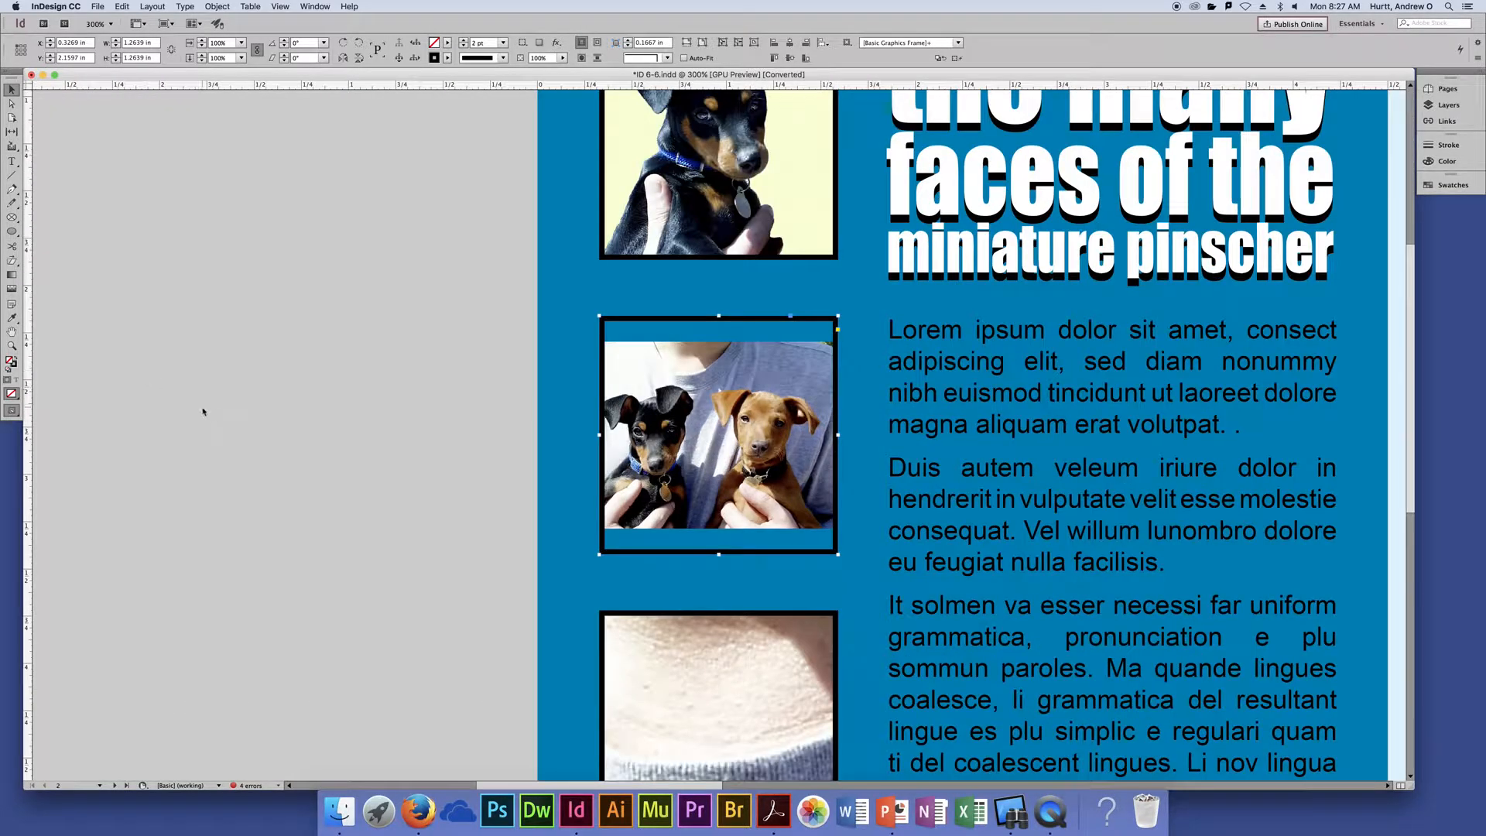
{"action": "left_click_drag", "start_coordinate": [431, 364], "coordinate": [192, 448]}
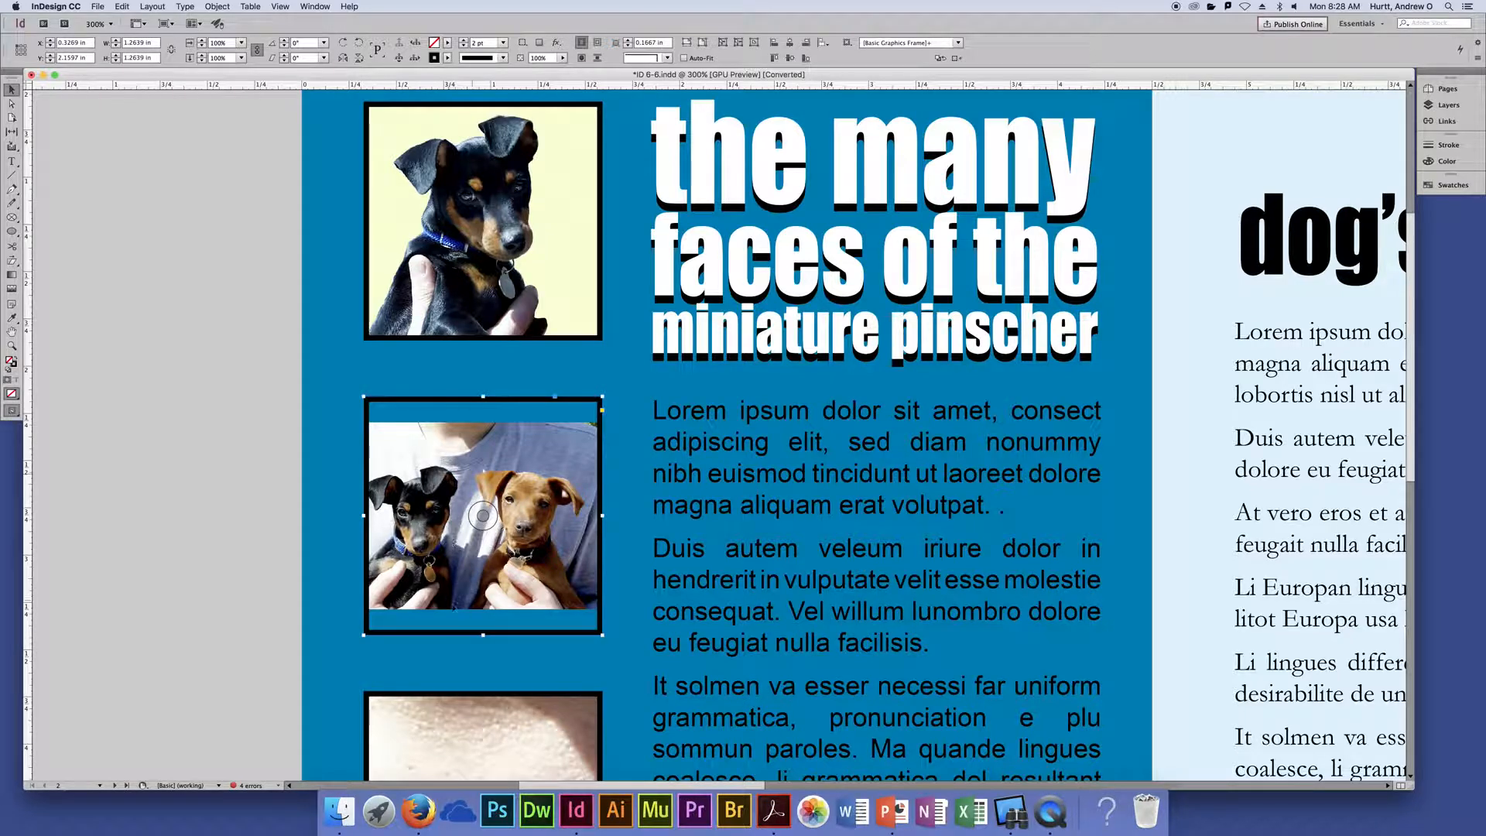
Apply Fill Frame Proportionally to the Puppies photo and shift the image slightly right and up inside its frame.
{"action": "left_click", "coordinate": [218, 6]}
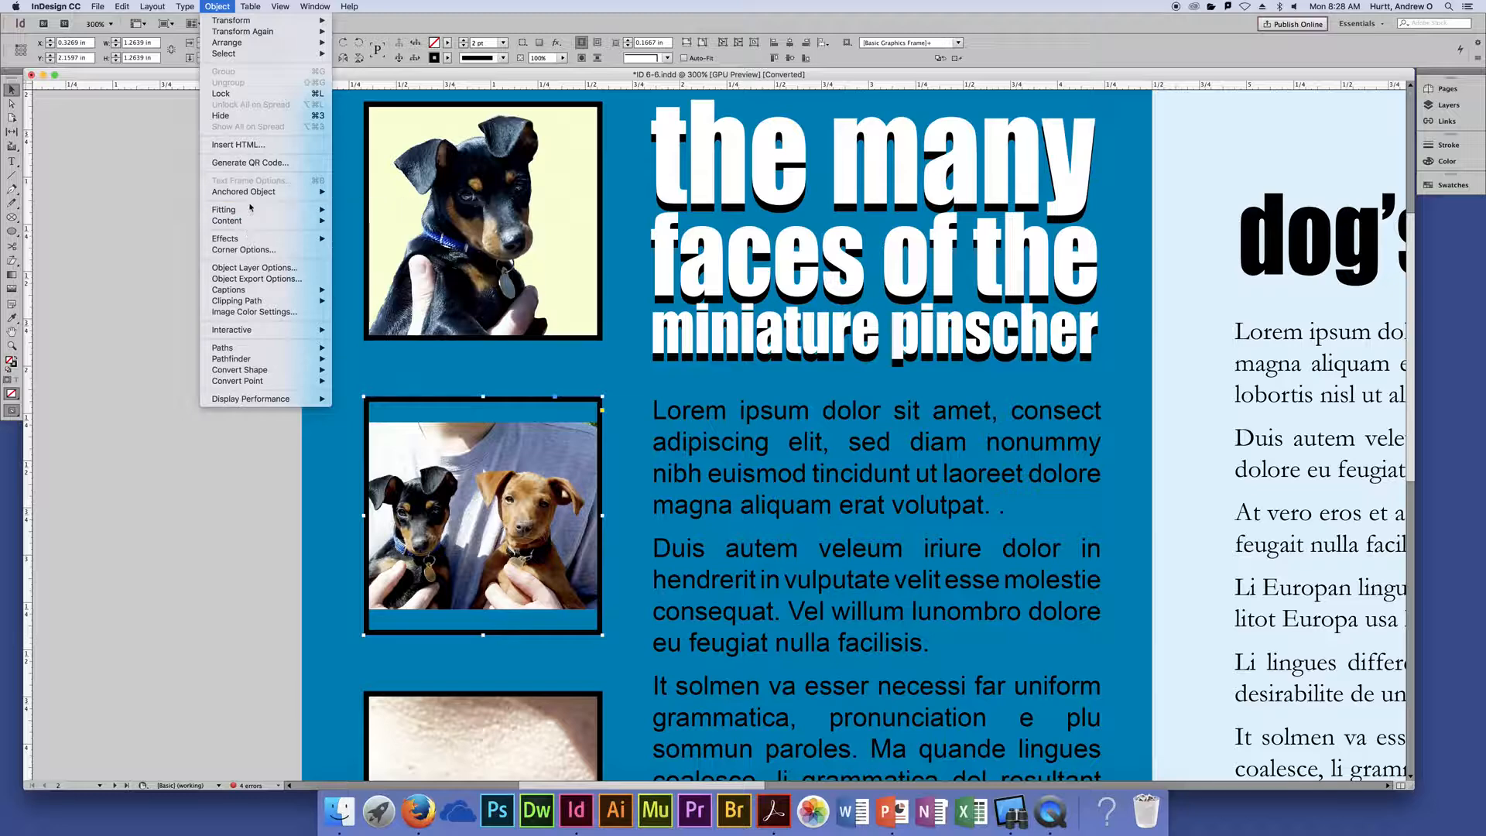
{"action": "mouse_move", "coordinate": [251, 209]}
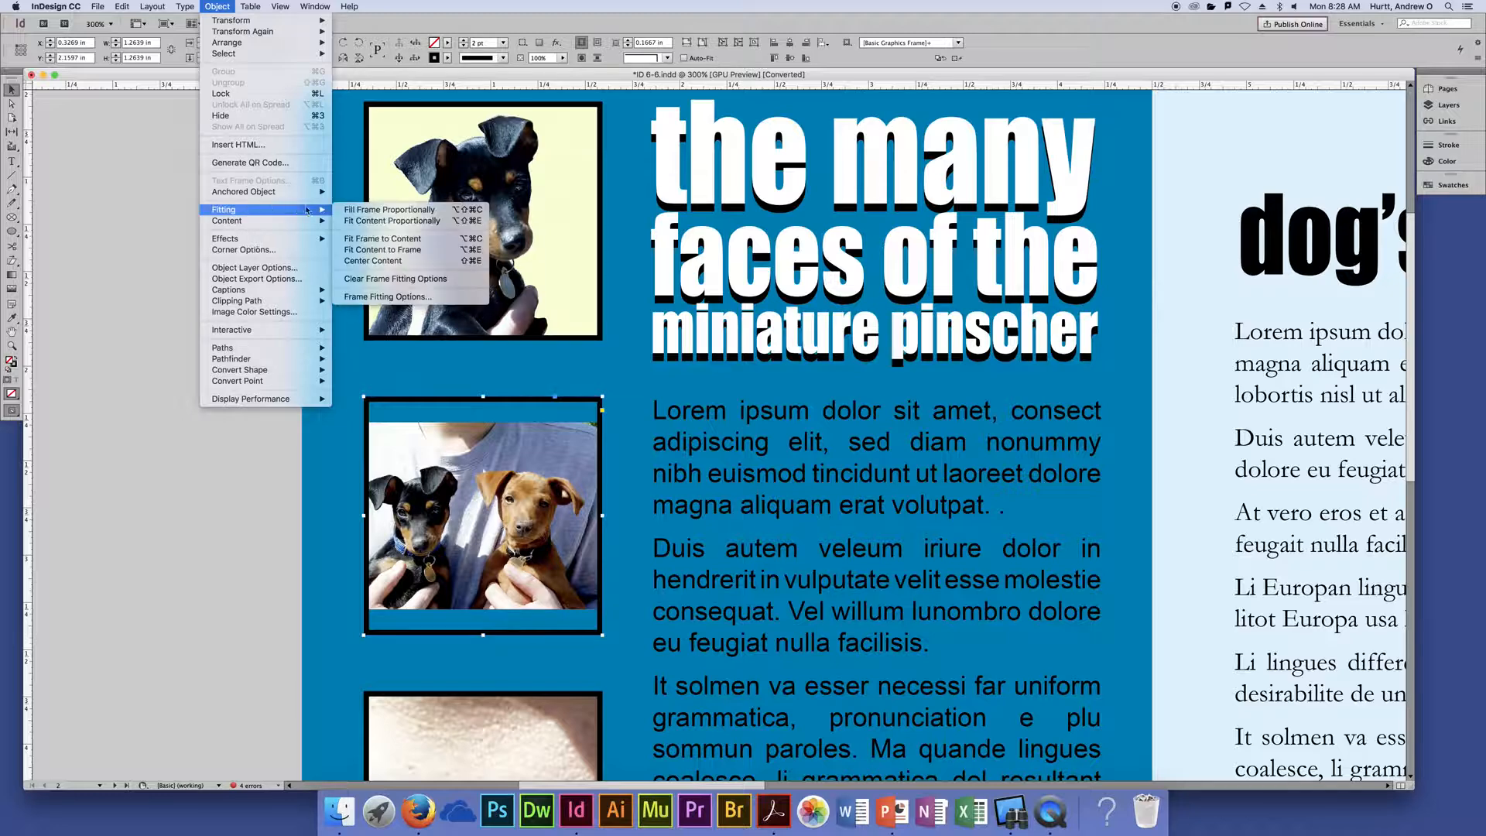
{"action": "left_click", "coordinate": [360, 209]}
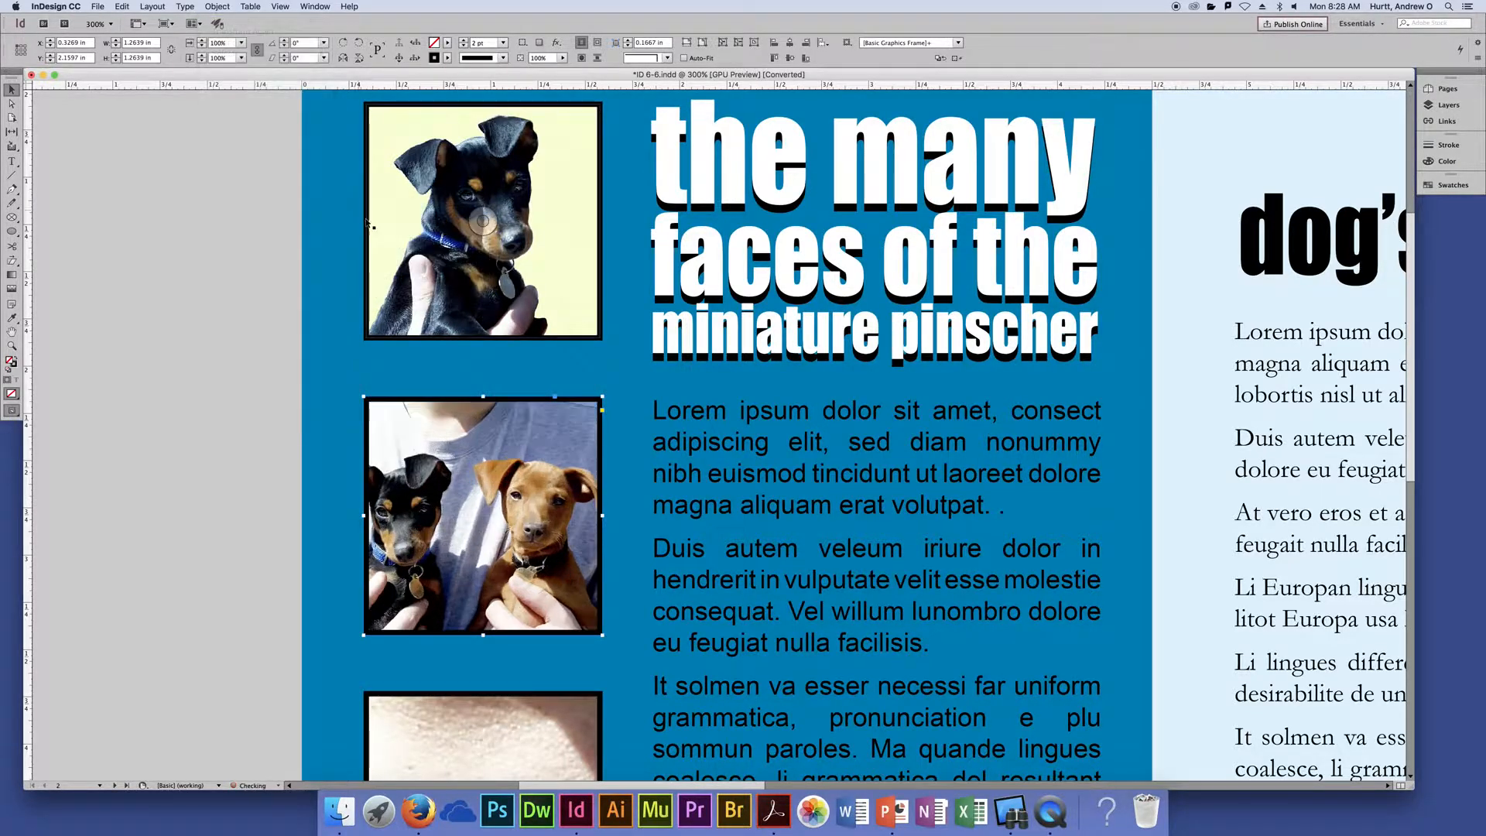
{"action": "left_click", "coordinate": [215, 232]}
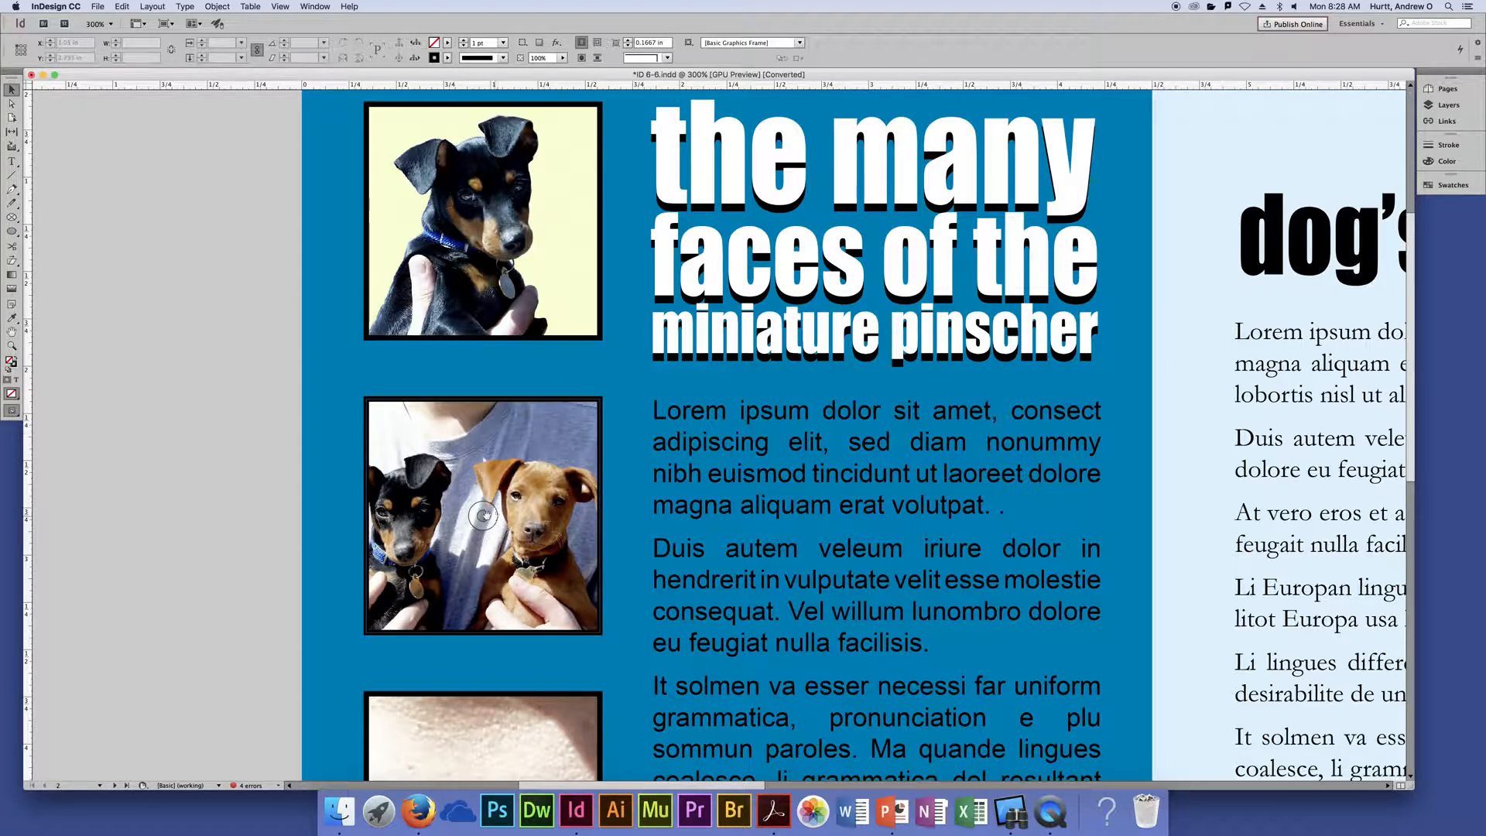
{"action": "left_click_drag", "start_coordinate": [483, 514], "coordinate": [492, 510]}
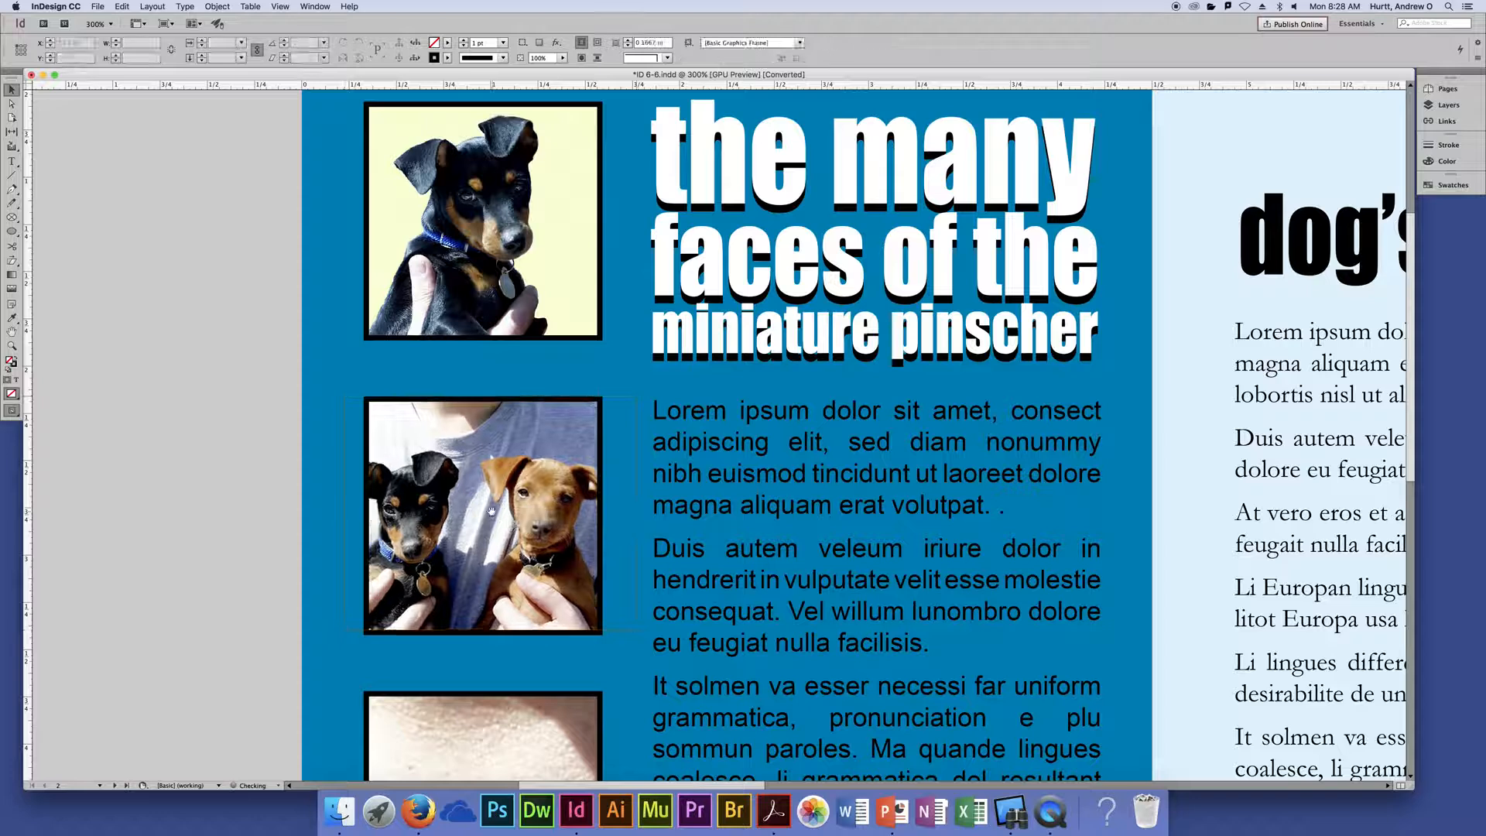
{"action": "left_click", "coordinate": [251, 461]}
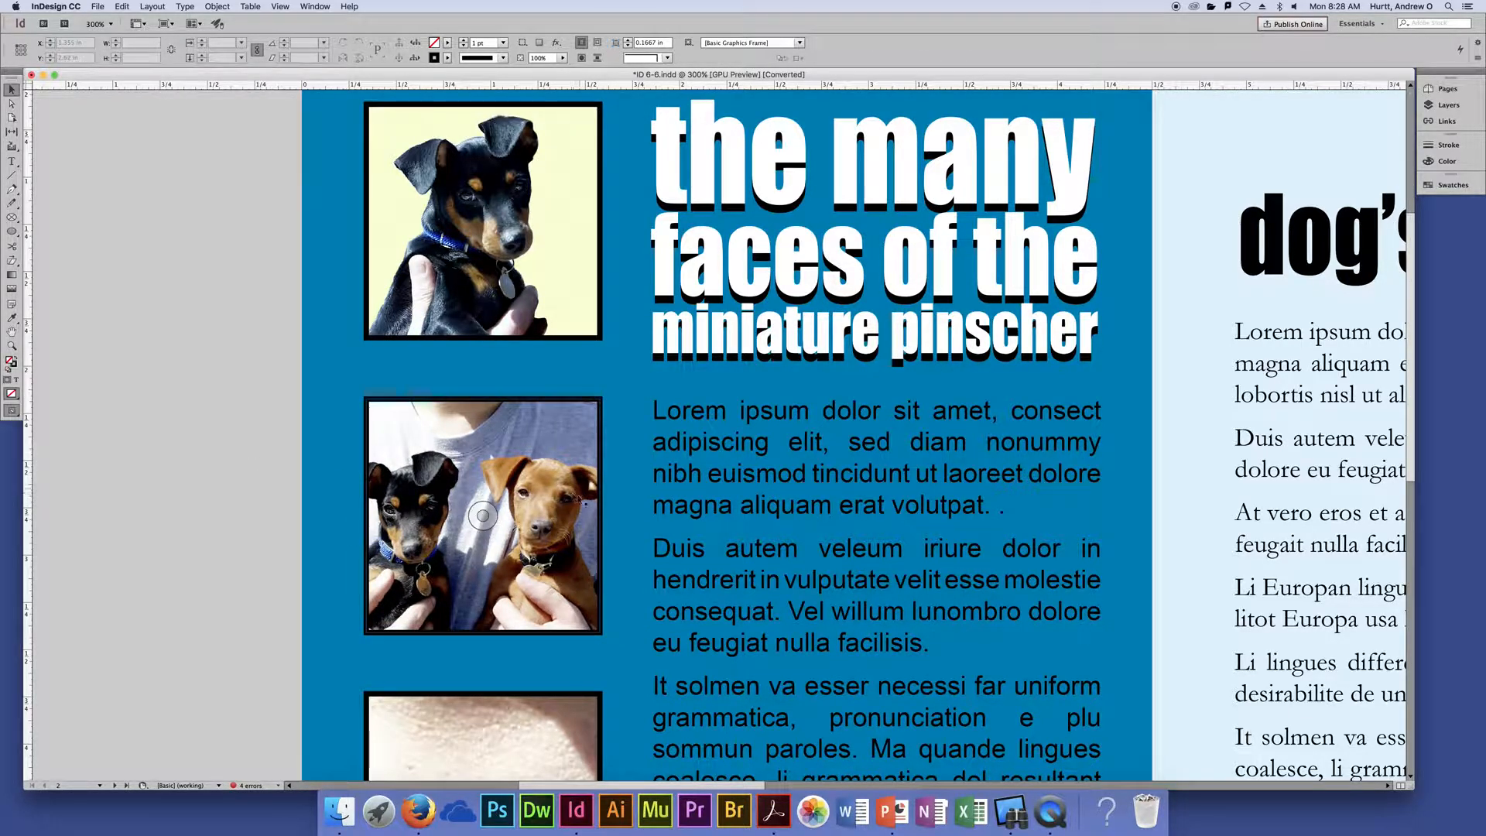
Apply Fit Content Proportionally to the Red 2 photo in the third square frame.
{"action": "scroll", "coordinate": [277, 519], "scroll_direction": "down", "scroll_amount": 10}
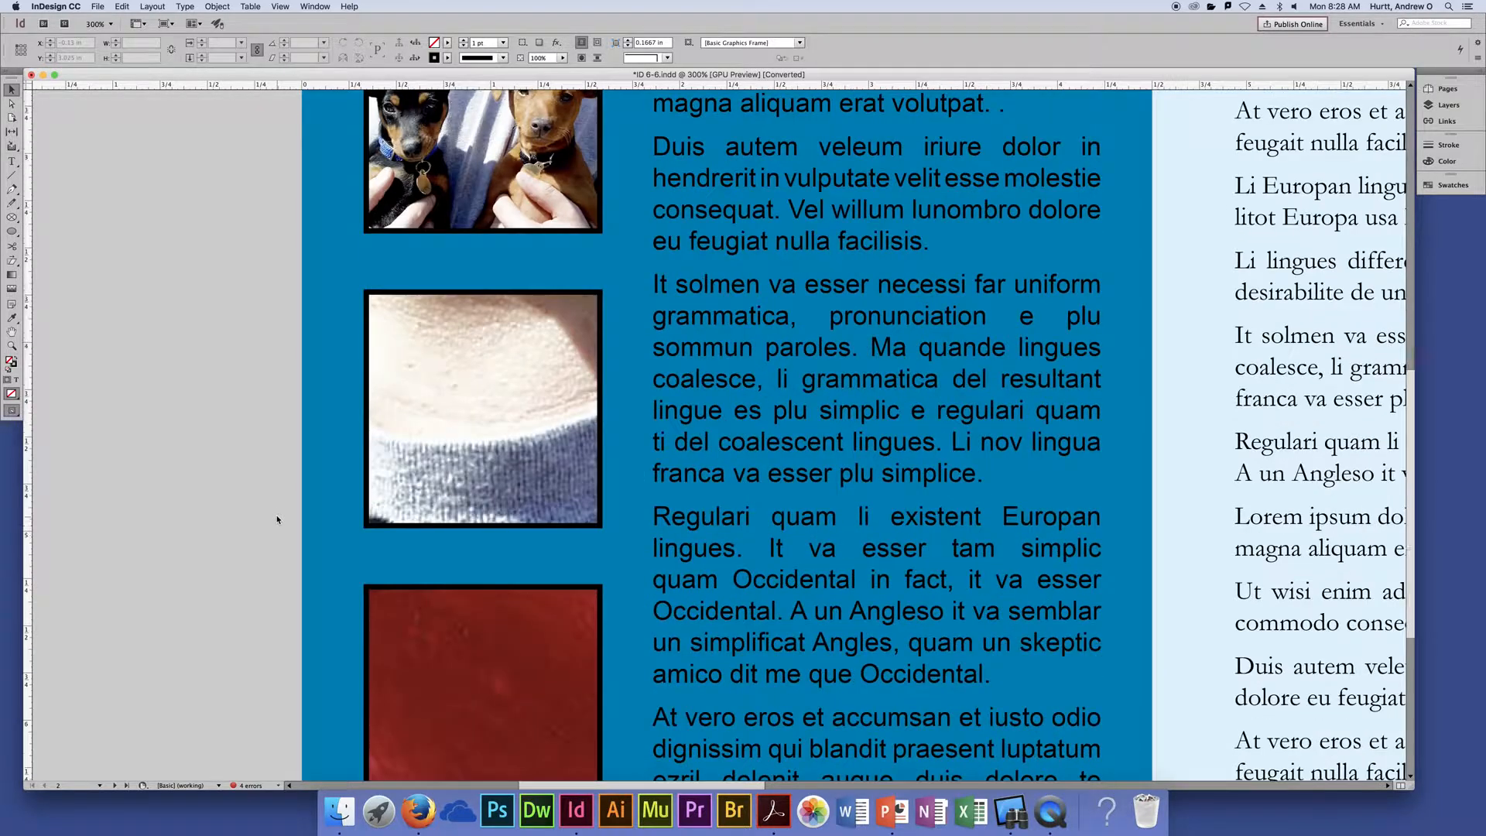
{"action": "scroll", "coordinate": [277, 519], "scroll_direction": "down", "scroll_amount": 5}
{"action": "scroll", "coordinate": [277, 519], "scroll_direction": "up", "scroll_amount": 10}
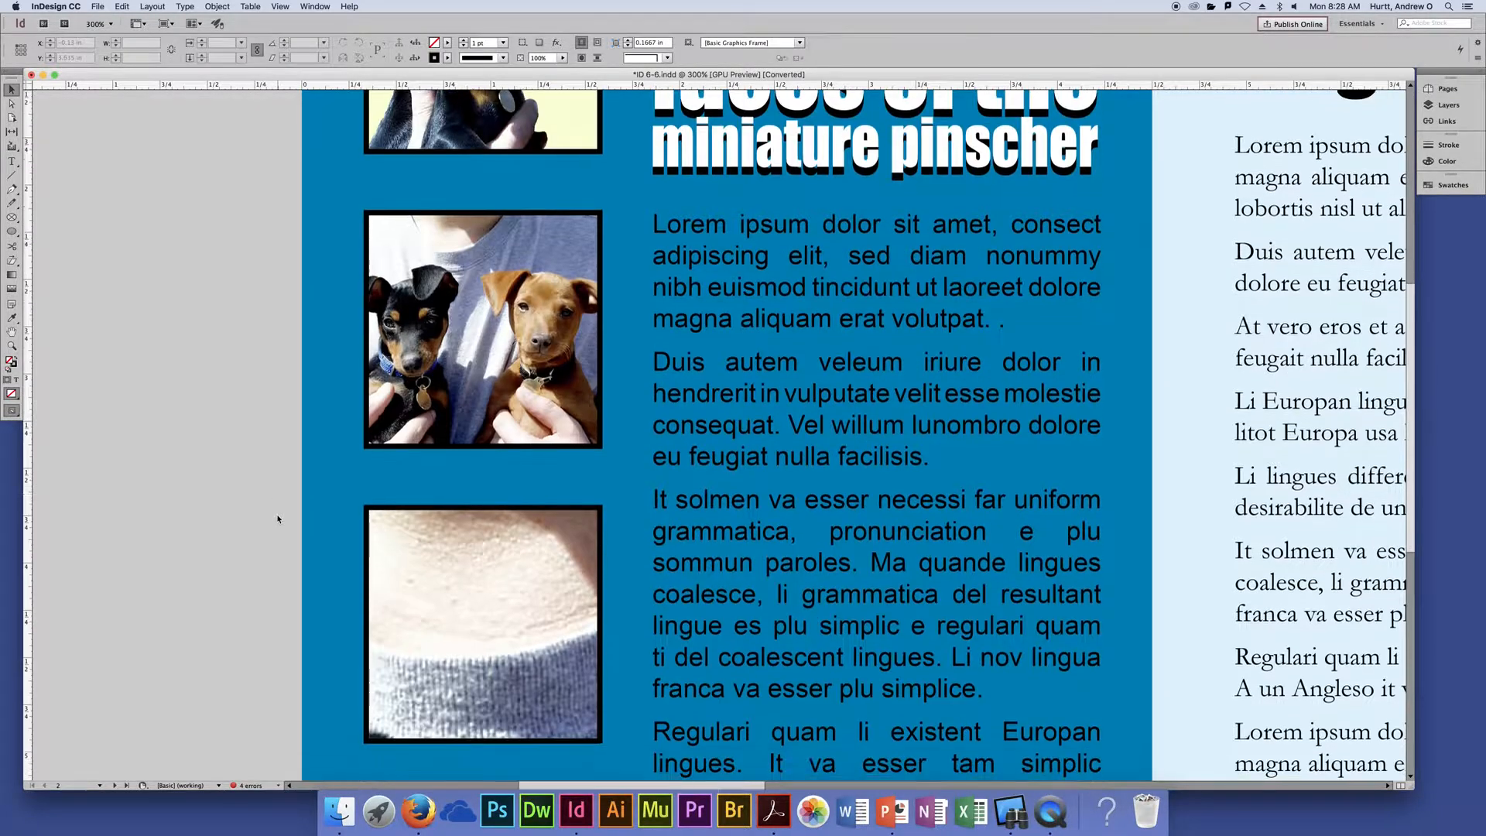
{"action": "left_click", "coordinate": [468, 588]}
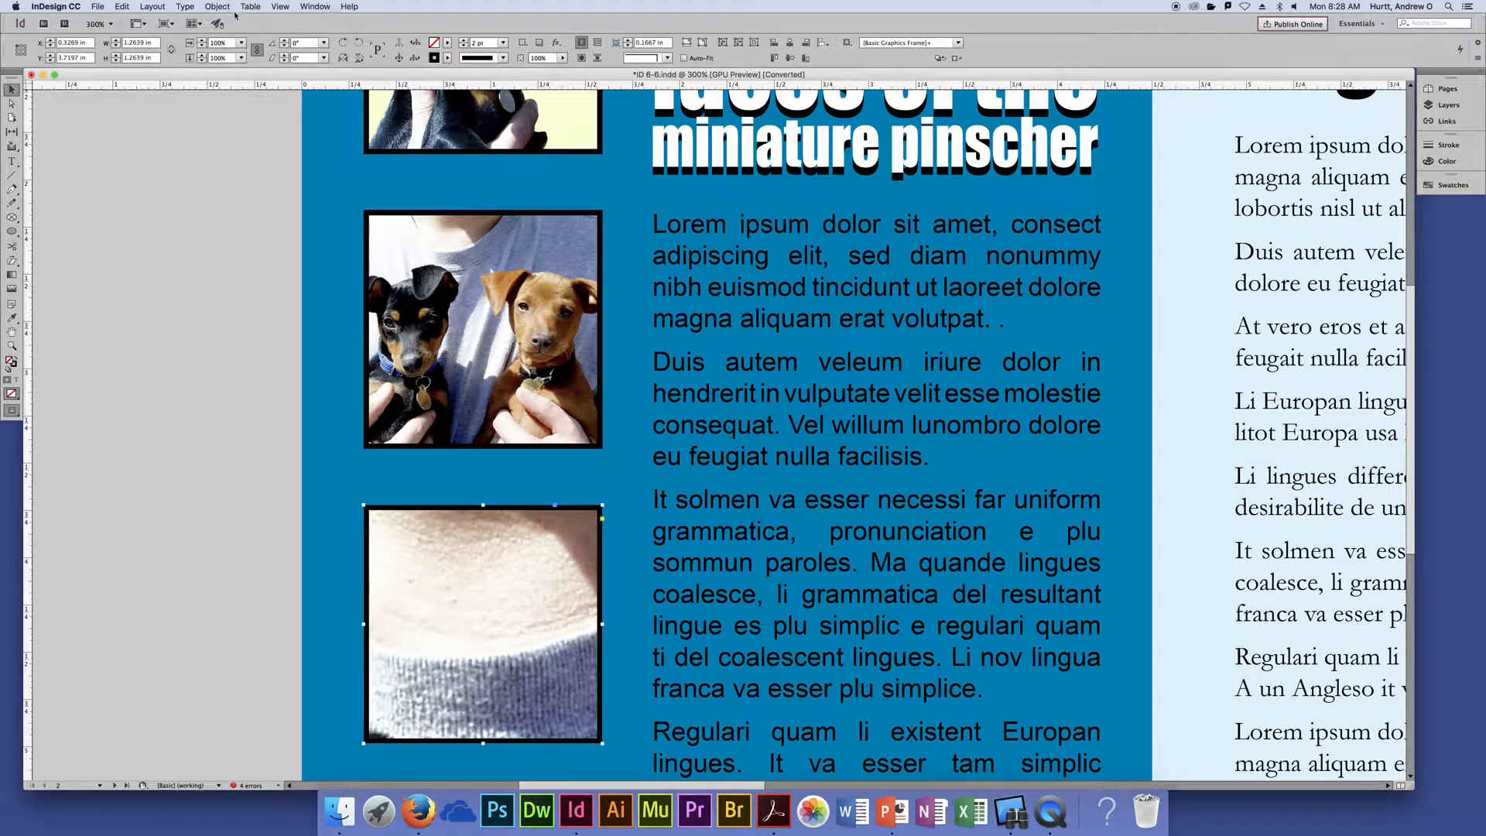
{"action": "left_click", "coordinate": [219, 7]}
{"action": "mouse_move", "coordinate": [270, 210]}
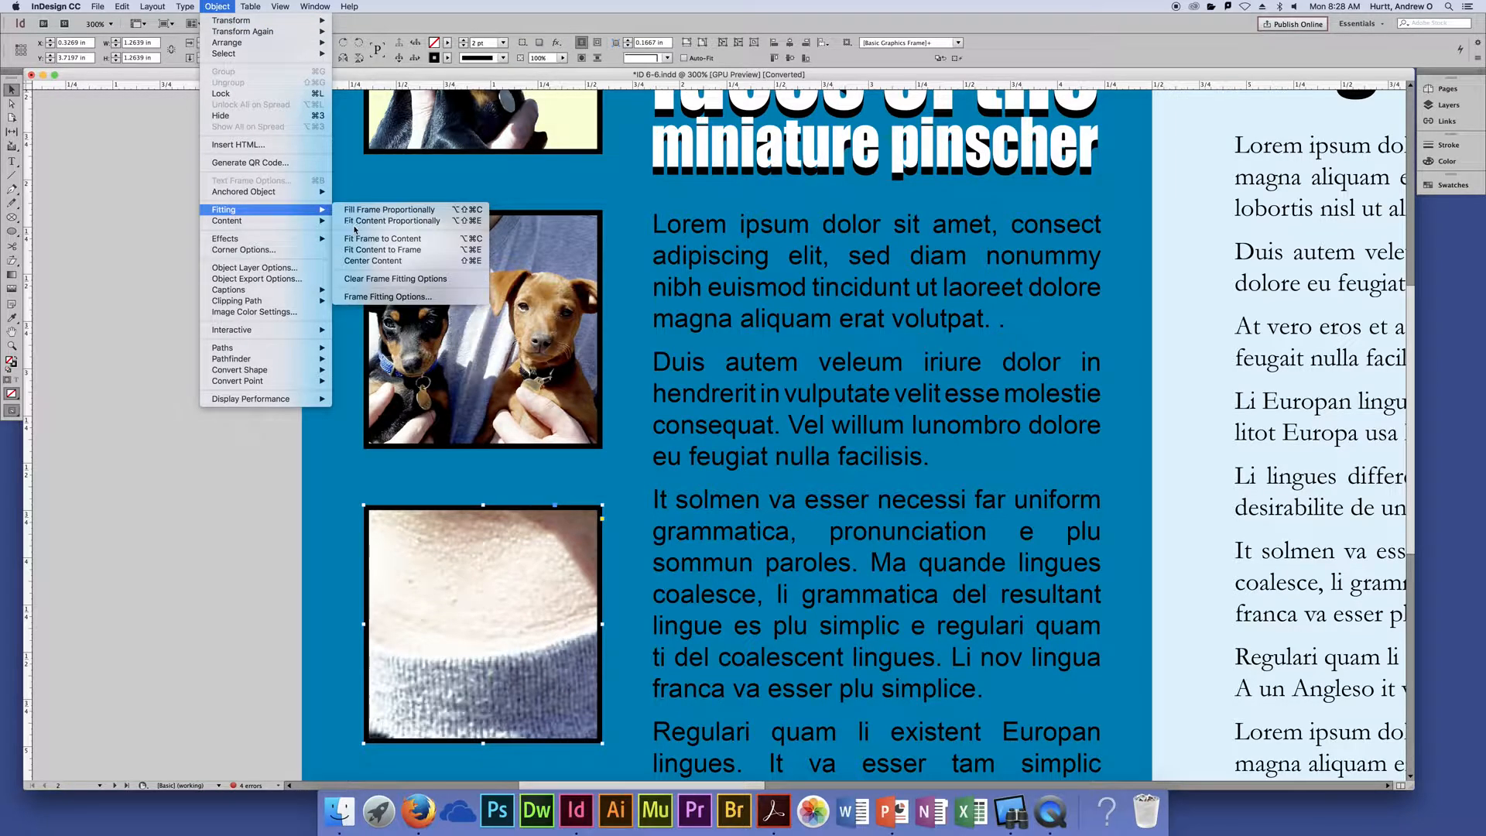
{"action": "left_click", "coordinate": [379, 221]}
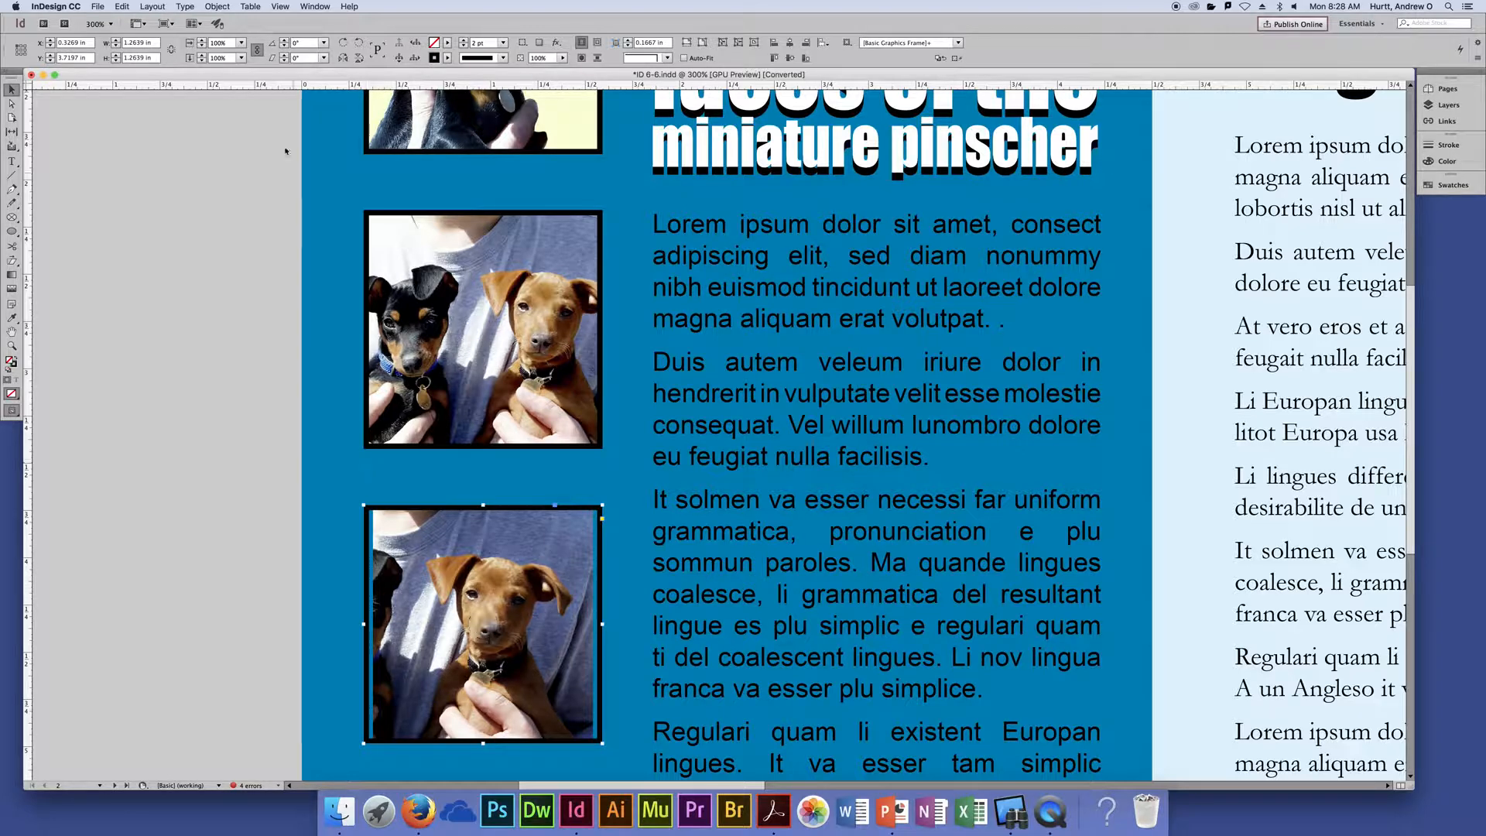
Apply Fill Frame Proportionally to the Red 2 photo in the third frame and deselect it.
{"action": "left_click", "coordinate": [219, 6]}
{"action": "mouse_move", "coordinate": [242, 209]}
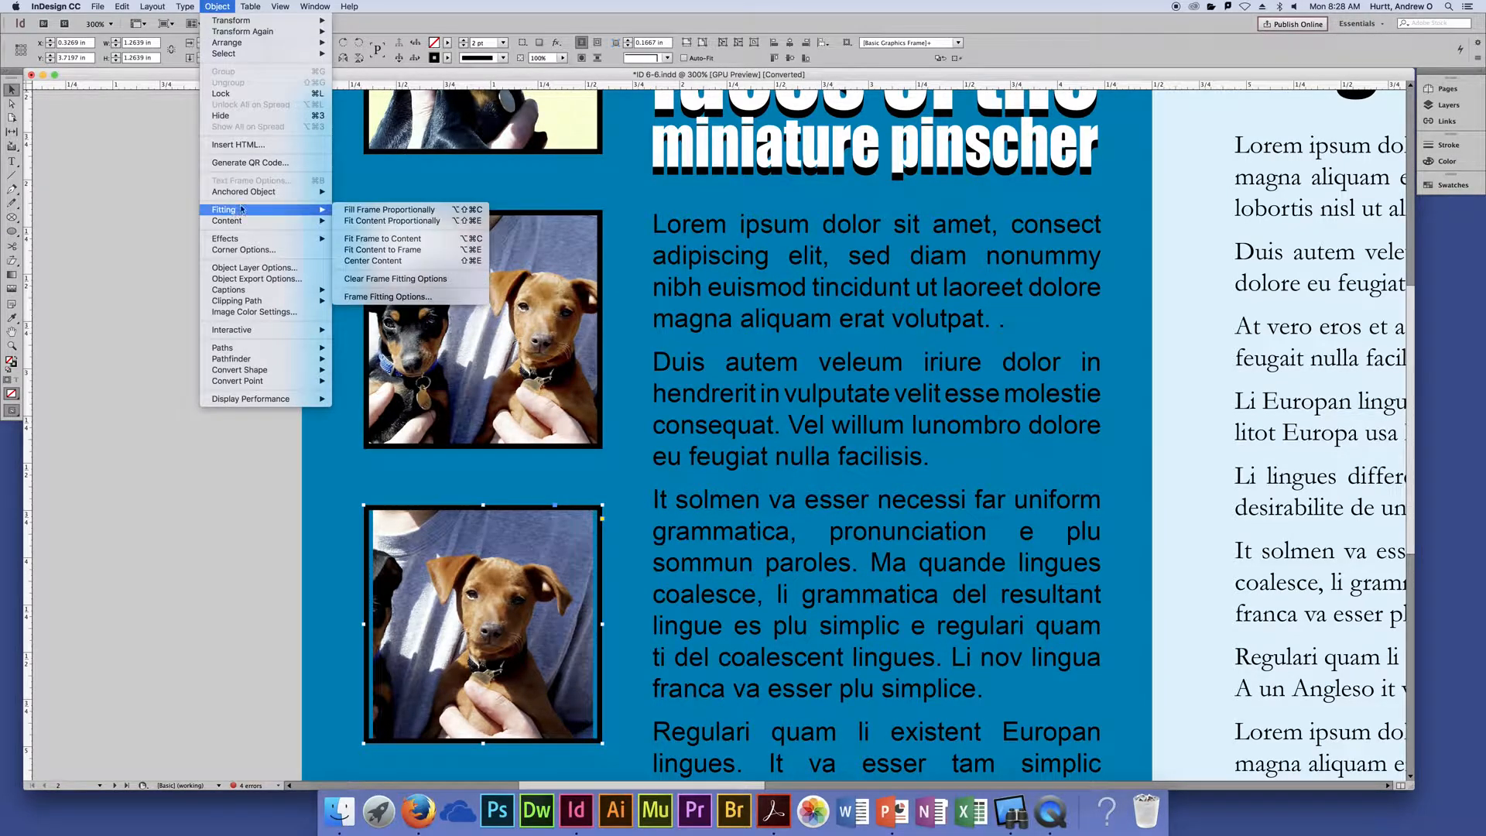
{"action": "left_click", "coordinate": [369, 210]}
{"action": "left_click", "coordinate": [189, 257]}
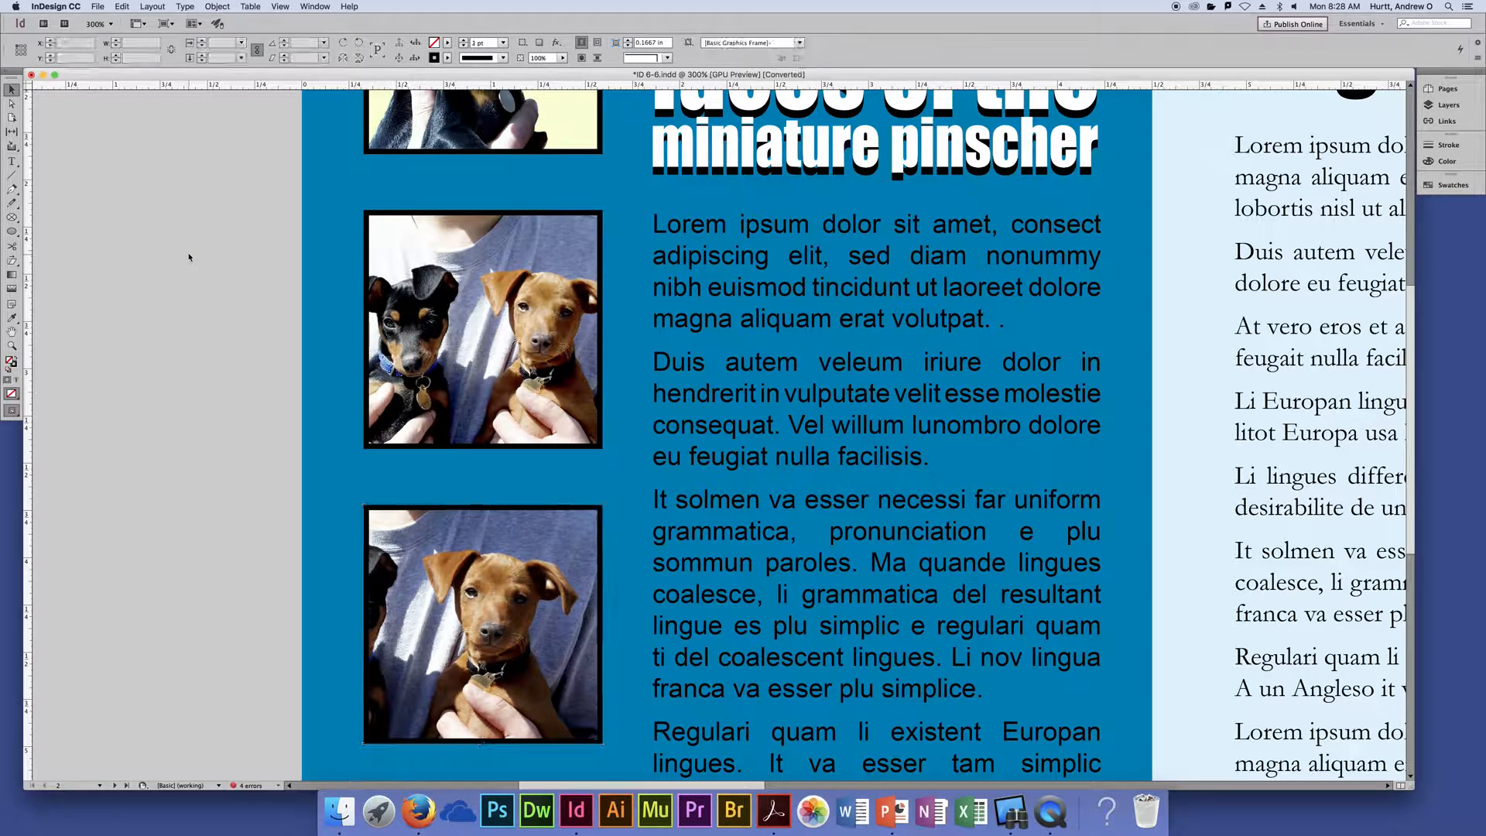
Apply Fit Content Proportionally to the Wally Scarf photo in the fourth square frame.
{"action": "scroll", "coordinate": [200, 285], "scroll_direction": "down", "scroll_amount": 5}
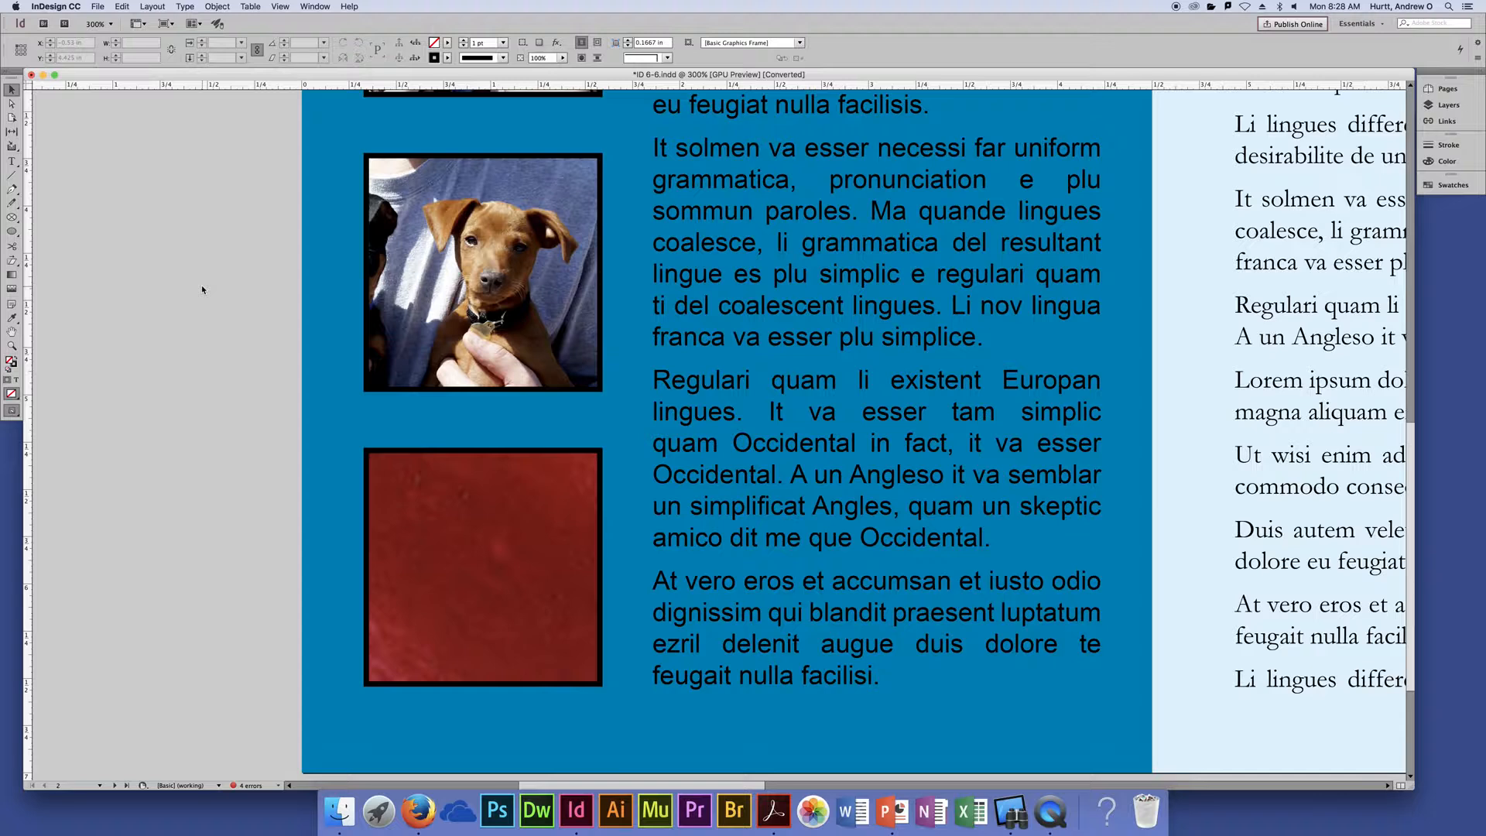
{"action": "left_click", "coordinate": [495, 588]}
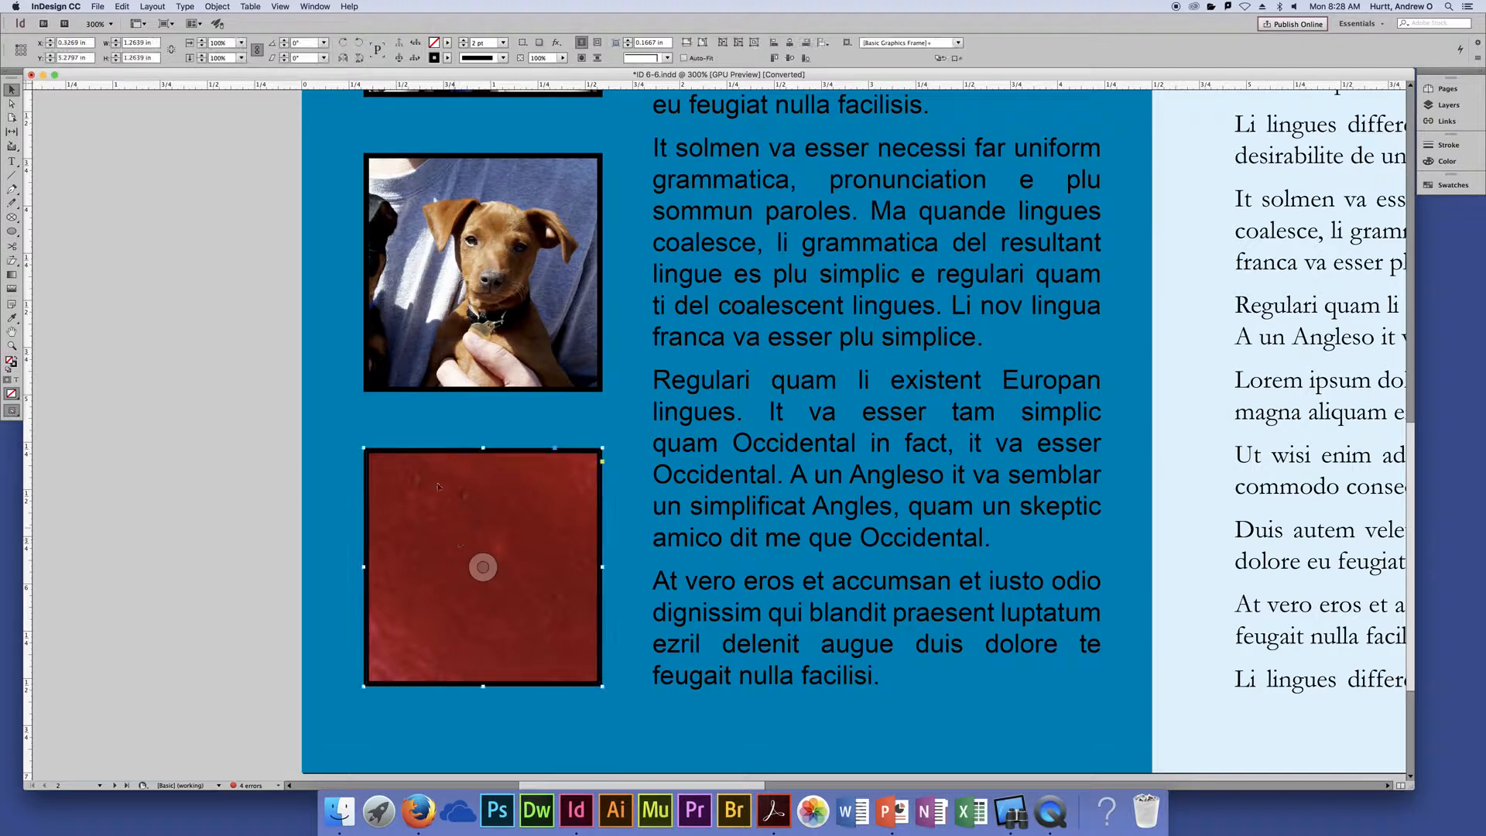
{"action": "left_click", "coordinate": [216, 6]}
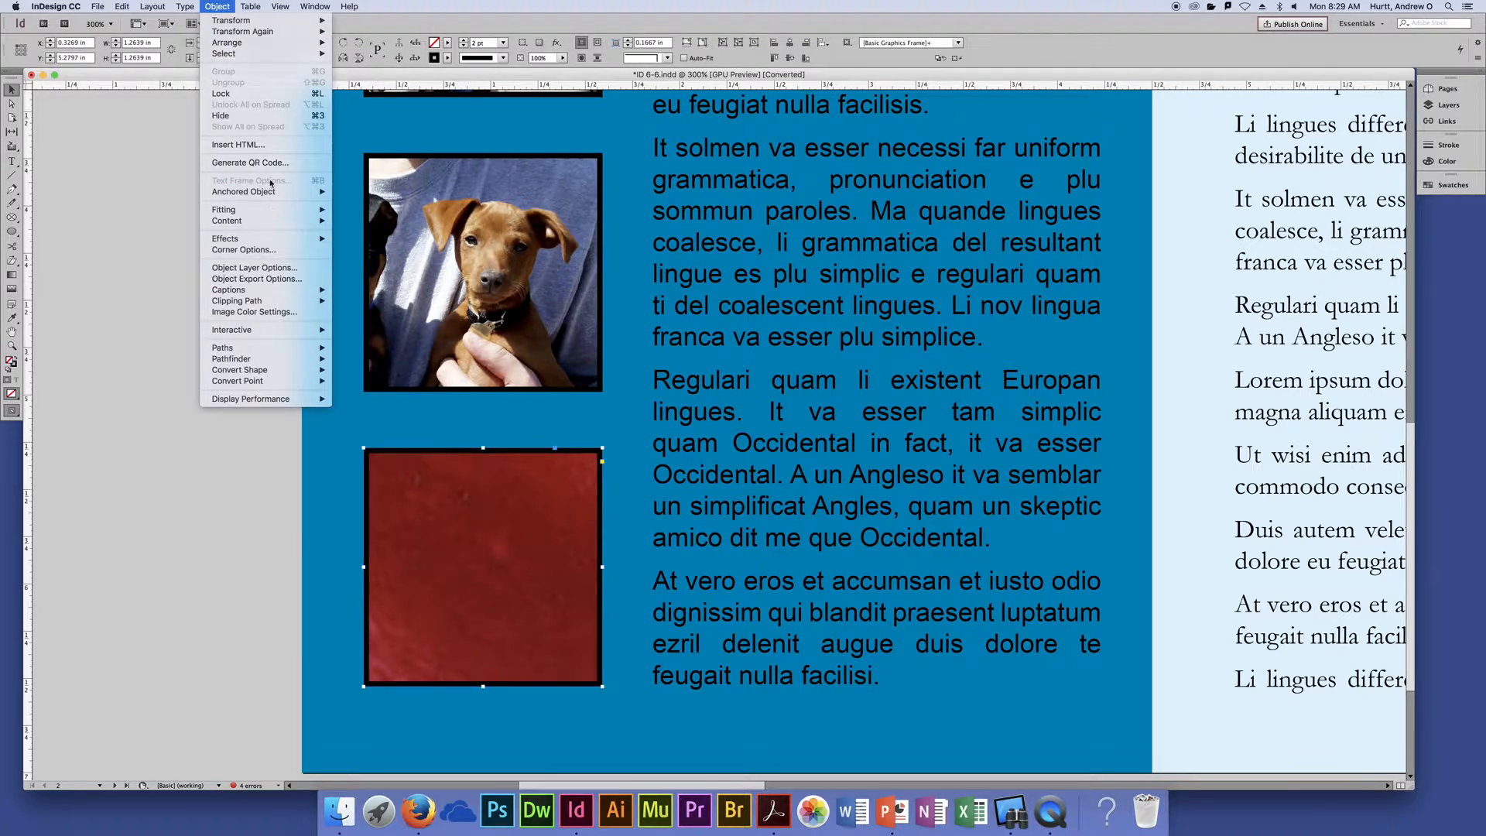
{"action": "mouse_move", "coordinate": [272, 210]}
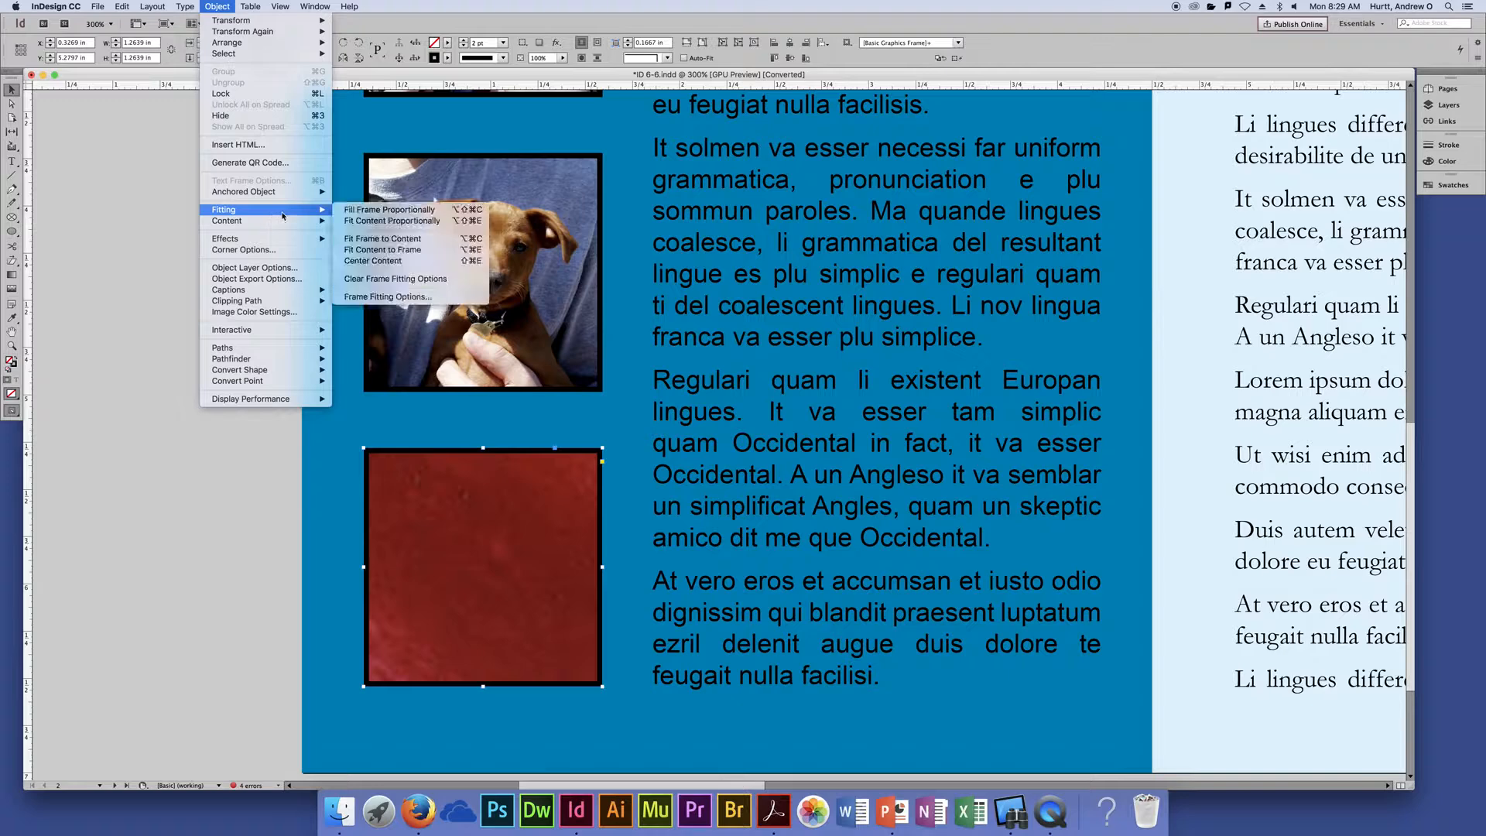
{"action": "left_click", "coordinate": [376, 223]}
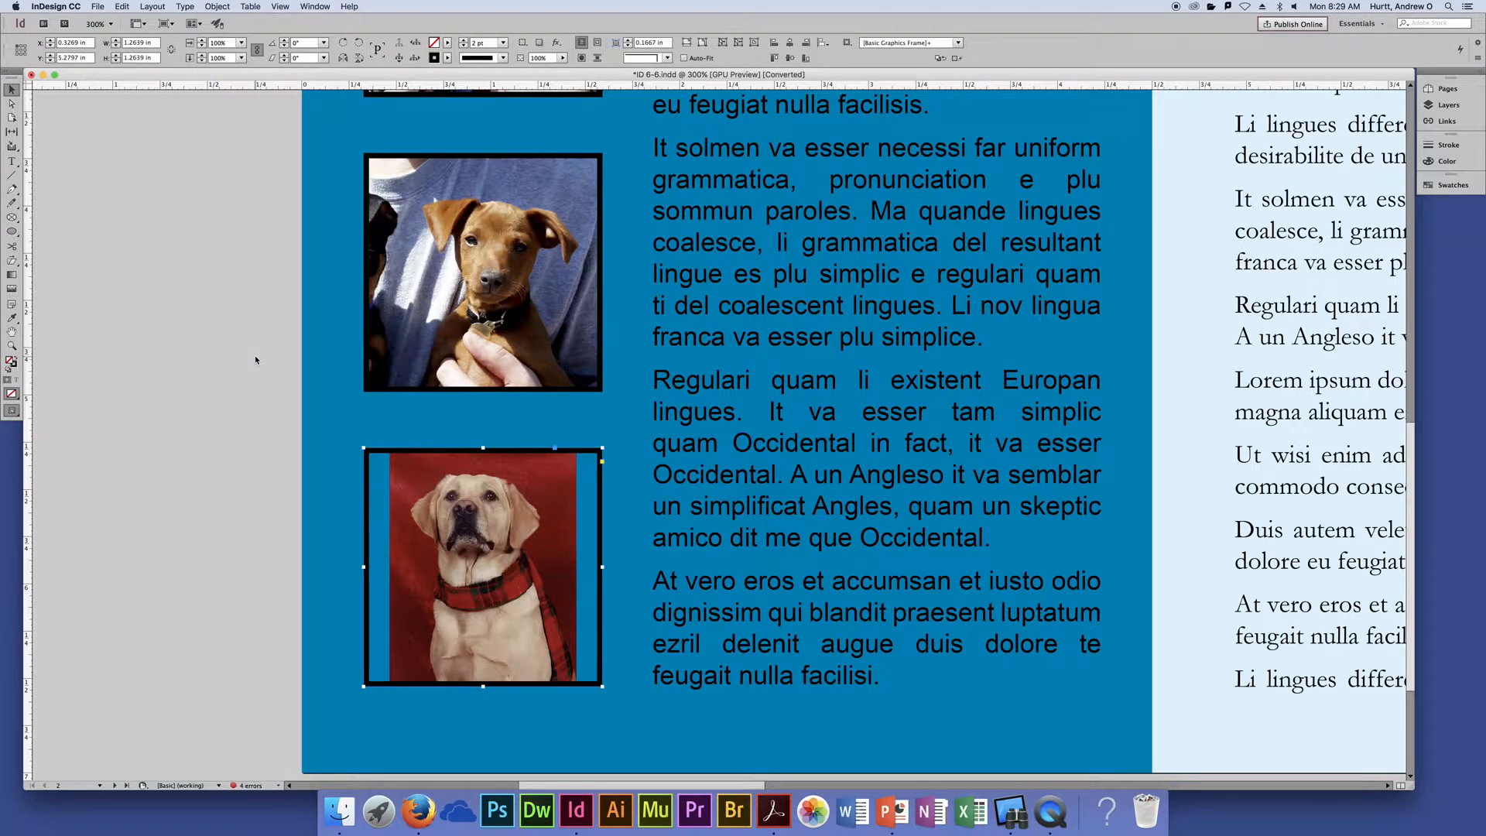
Apply Fill Frame Proportionally to the Wally Scarf photo in the fourth frame and deselect it.
{"action": "left_click", "coordinate": [255, 7]}
{"action": "mouse_move", "coordinate": [218, 6]}
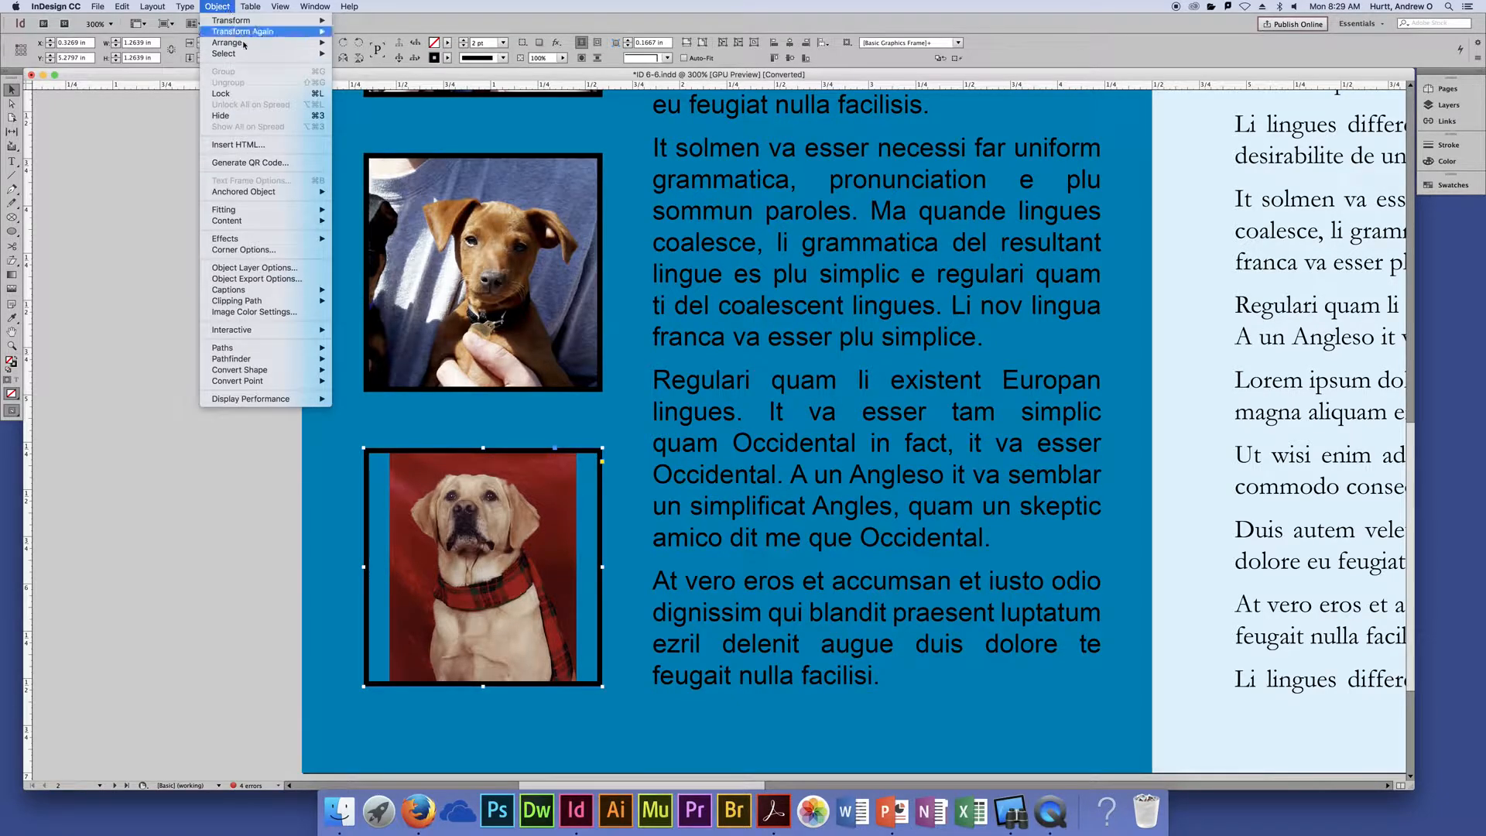
{"action": "mouse_move", "coordinate": [263, 210]}
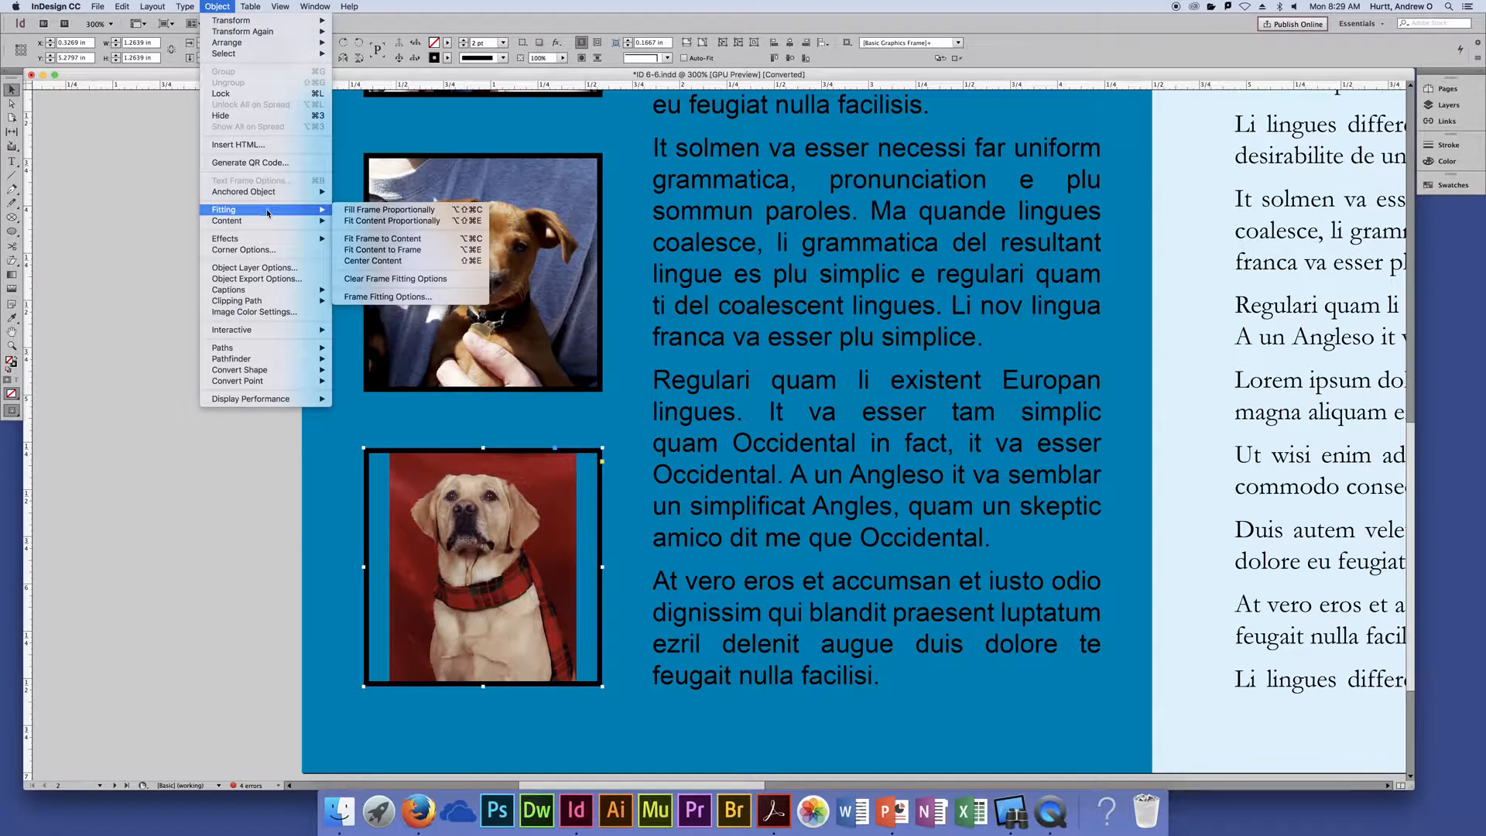
{"action": "left_click", "coordinate": [361, 212]}
{"action": "left_click", "coordinate": [192, 395]}
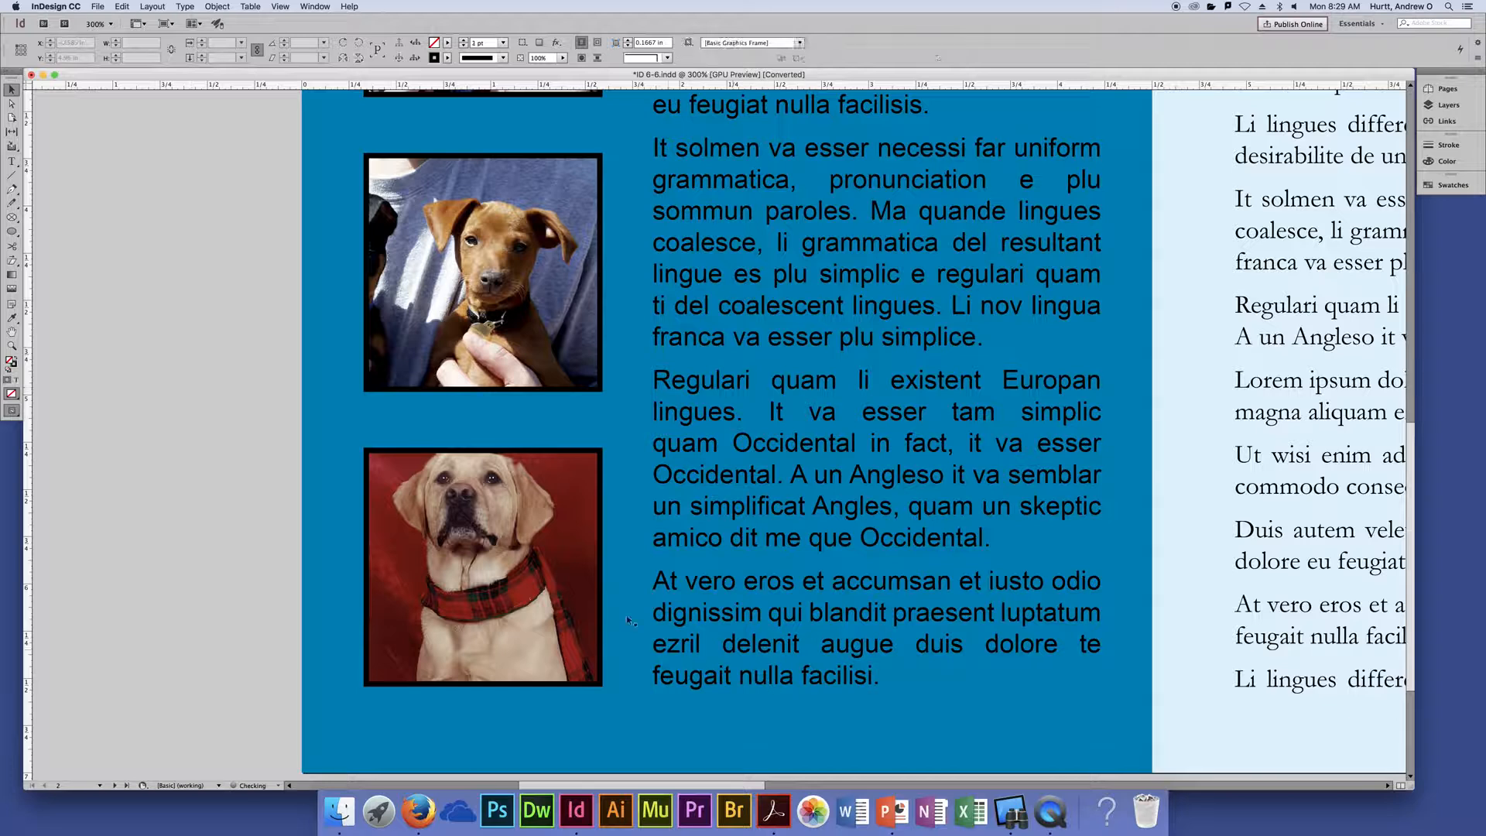
Shift the Wally Scarf photo down inside the fourth square frame and deselect it.
{"action": "mouse_move", "coordinate": [484, 573]}
{"action": "left_click_drag", "start_coordinate": [485, 573], "coordinate": [486, 598]}
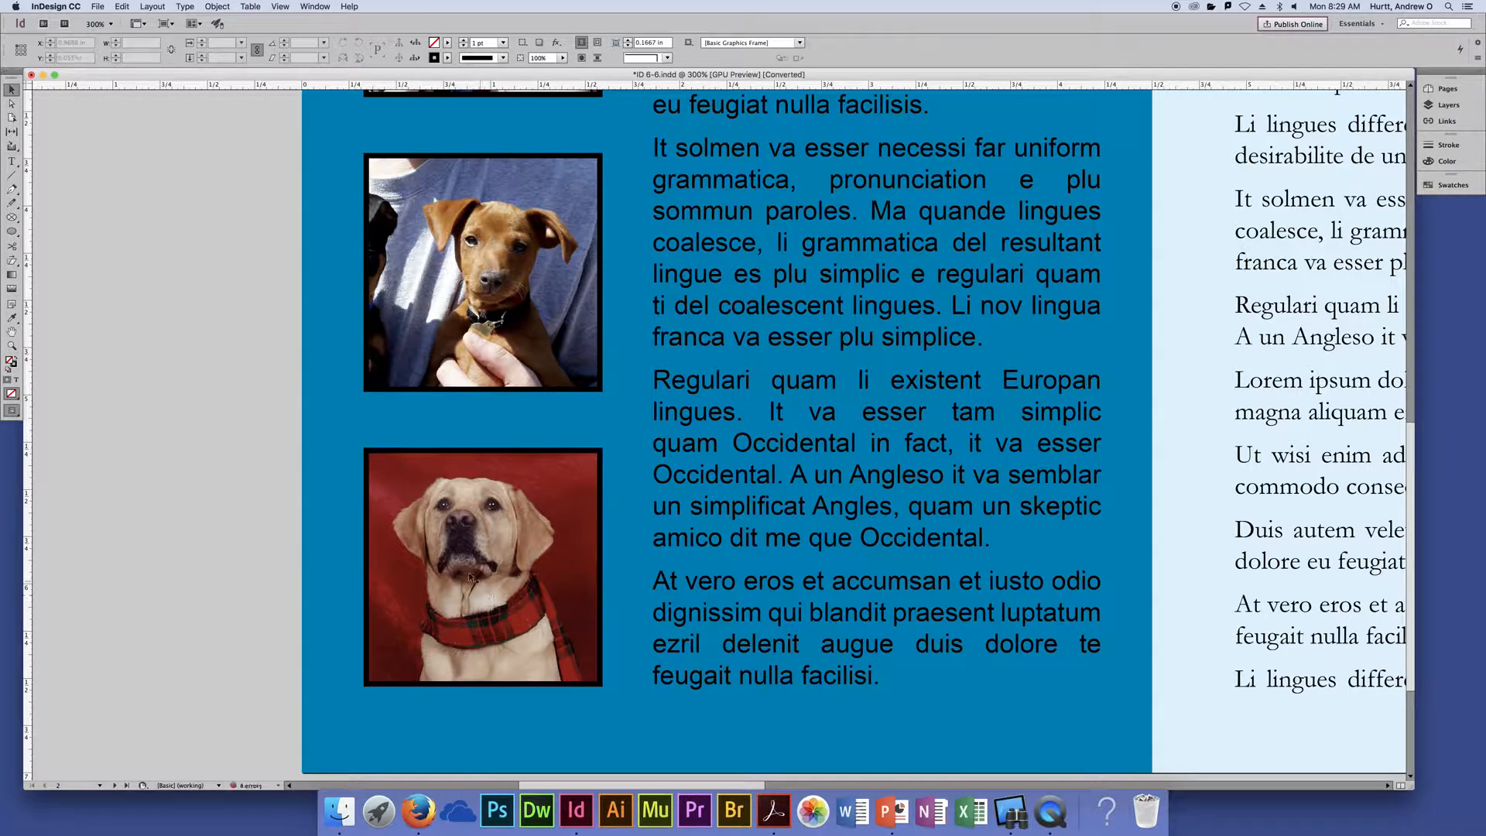
{"action": "left_click", "coordinate": [466, 577]}
{"action": "left_click", "coordinate": [209, 507]}
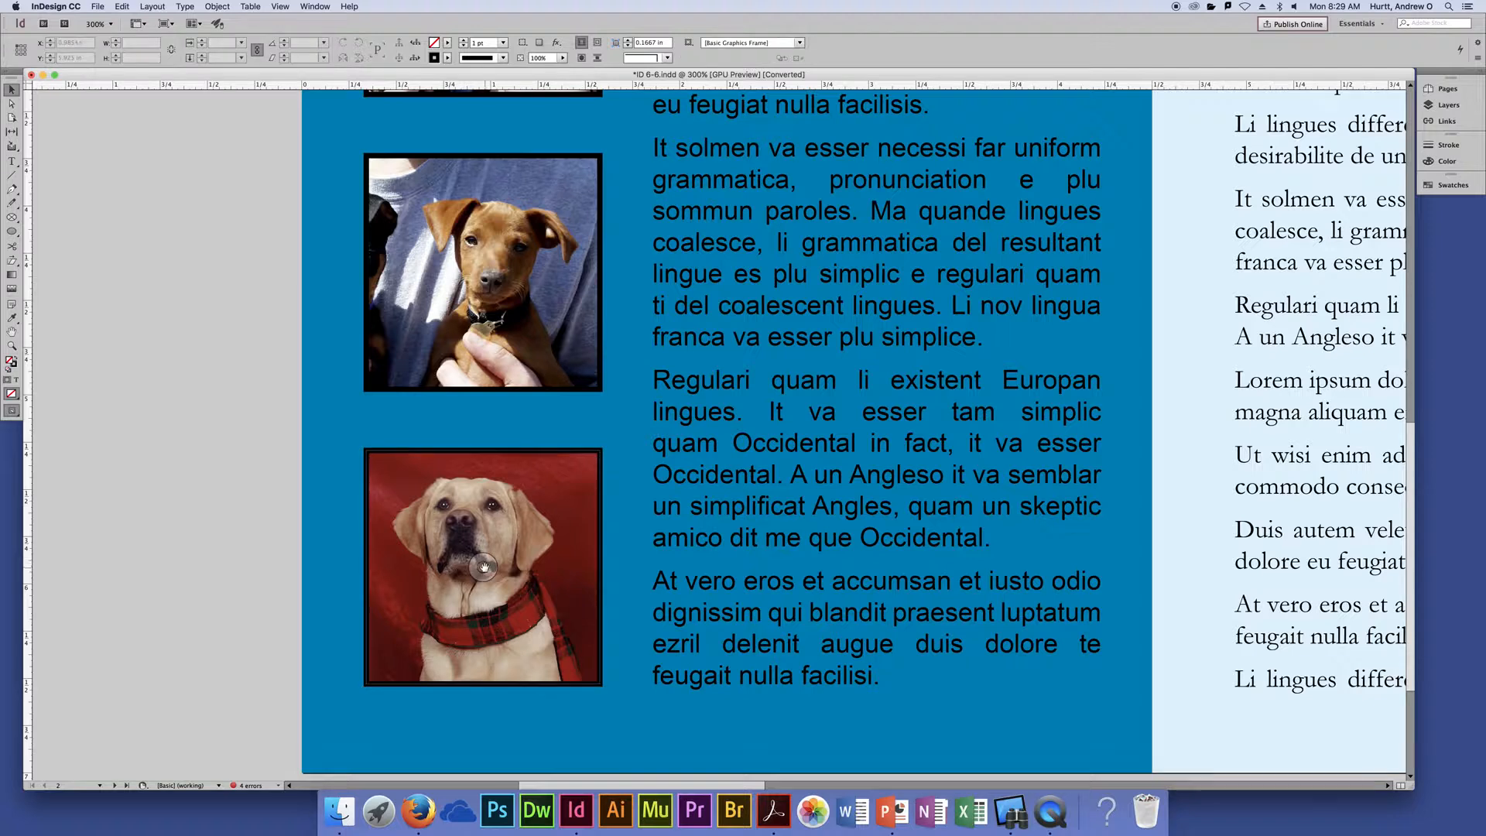
Nudge the Wally Scarf photo slightly upward within the fourth frame and deselect it.
{"action": "left_click", "coordinate": [484, 567]}
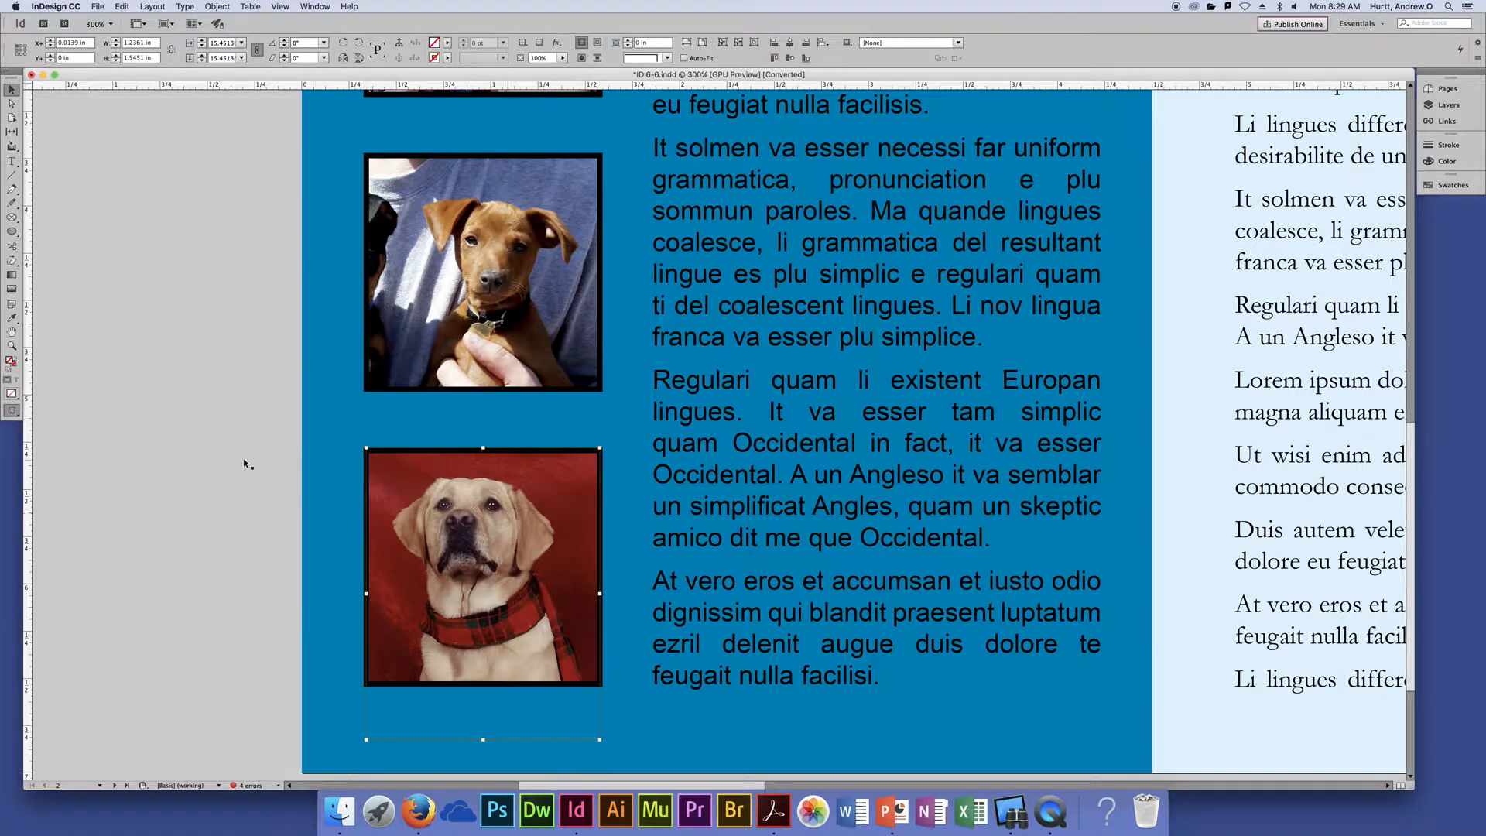
{"action": "key", "text": "Up"}
{"action": "key", "text": "Up"}
{"action": "key", "text": "Up"}
{"action": "key", "text": "Up"}
{"action": "key", "text": "Up"}
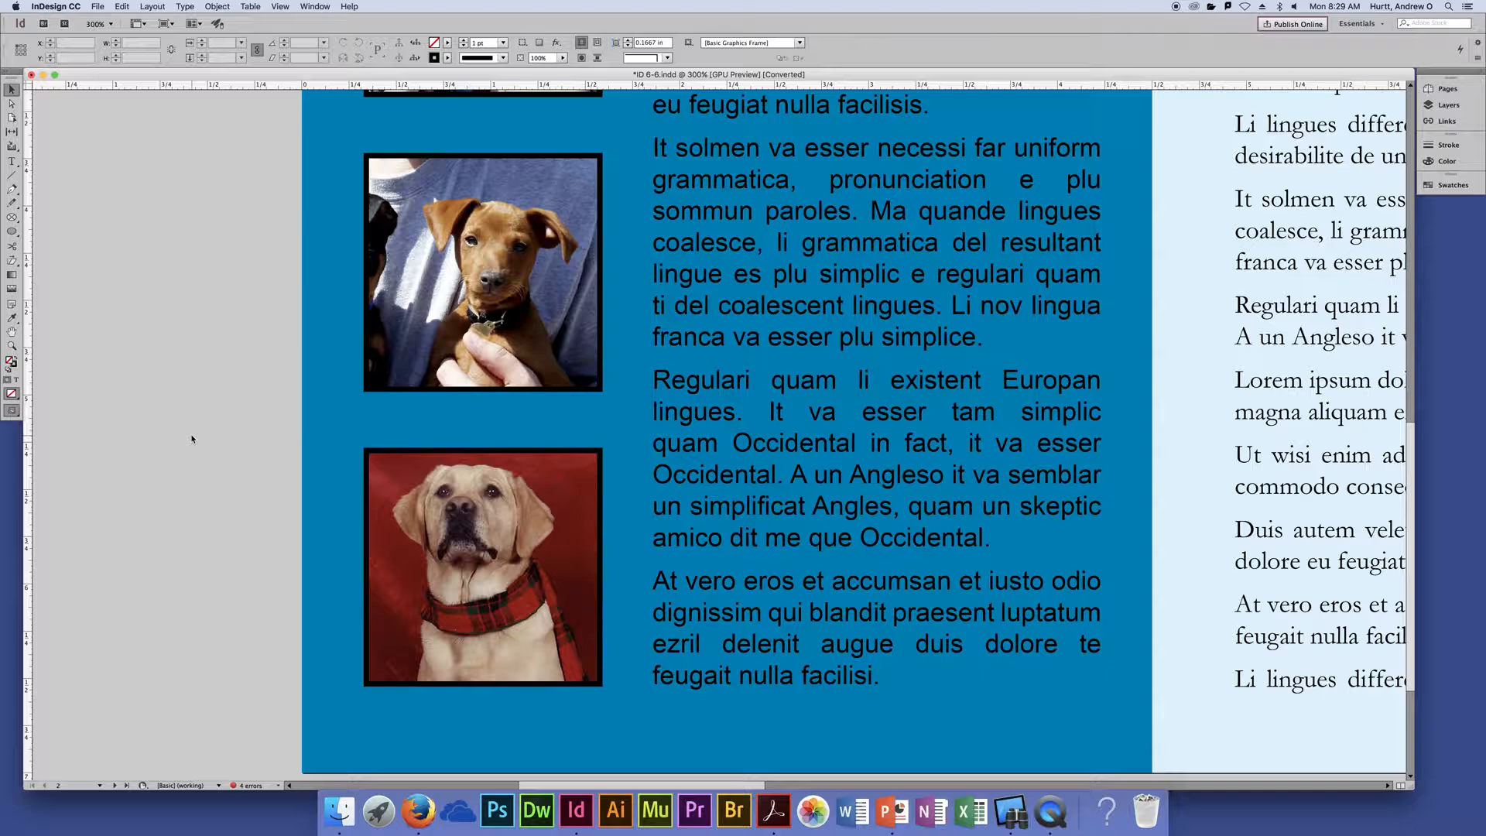
{"action": "key", "text": "super+0"}
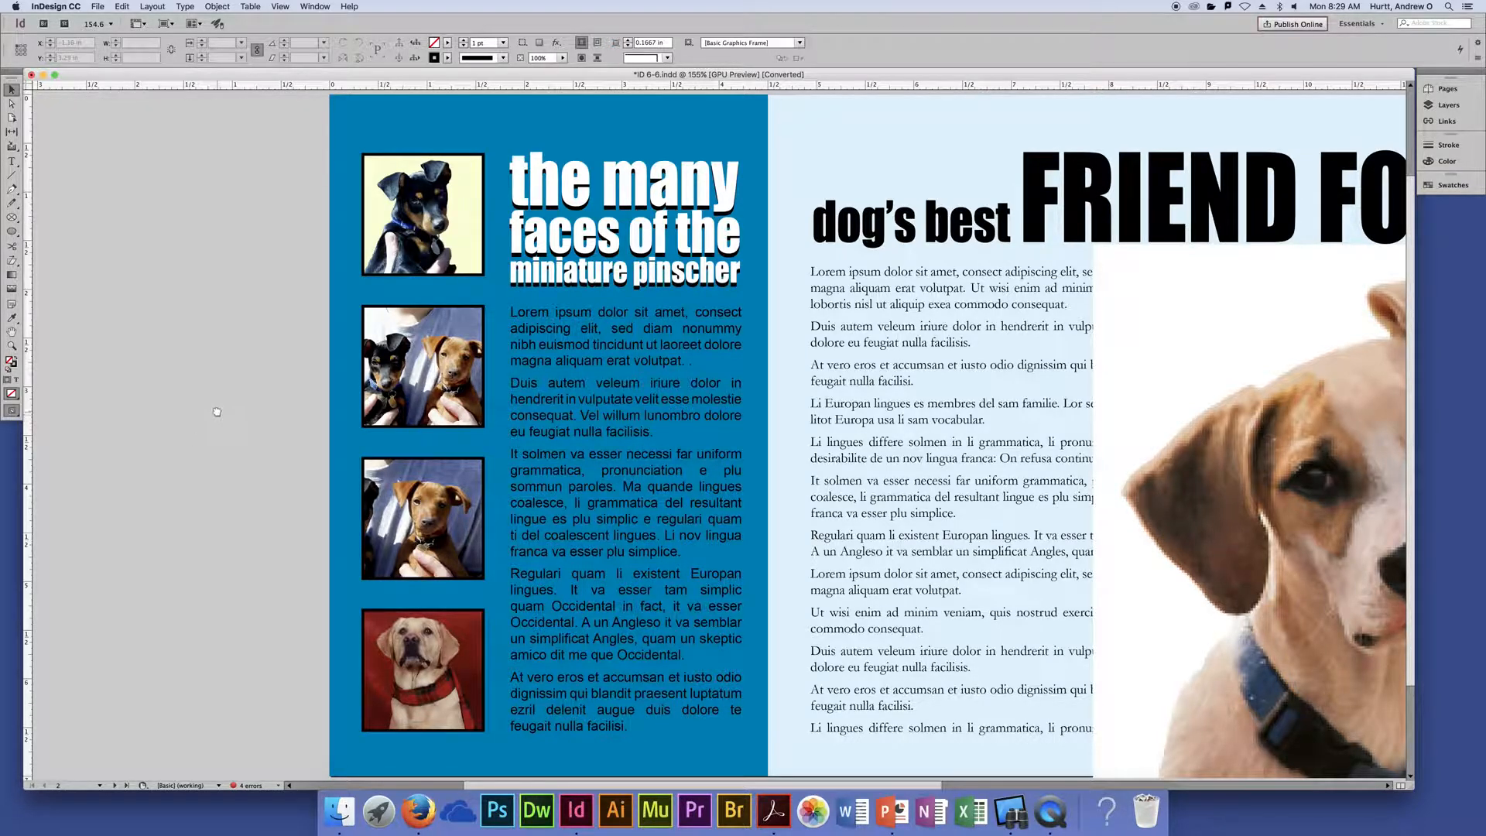
{"action": "left_click_drag", "start_coordinate": [215, 419], "coordinate": [186, 398]}
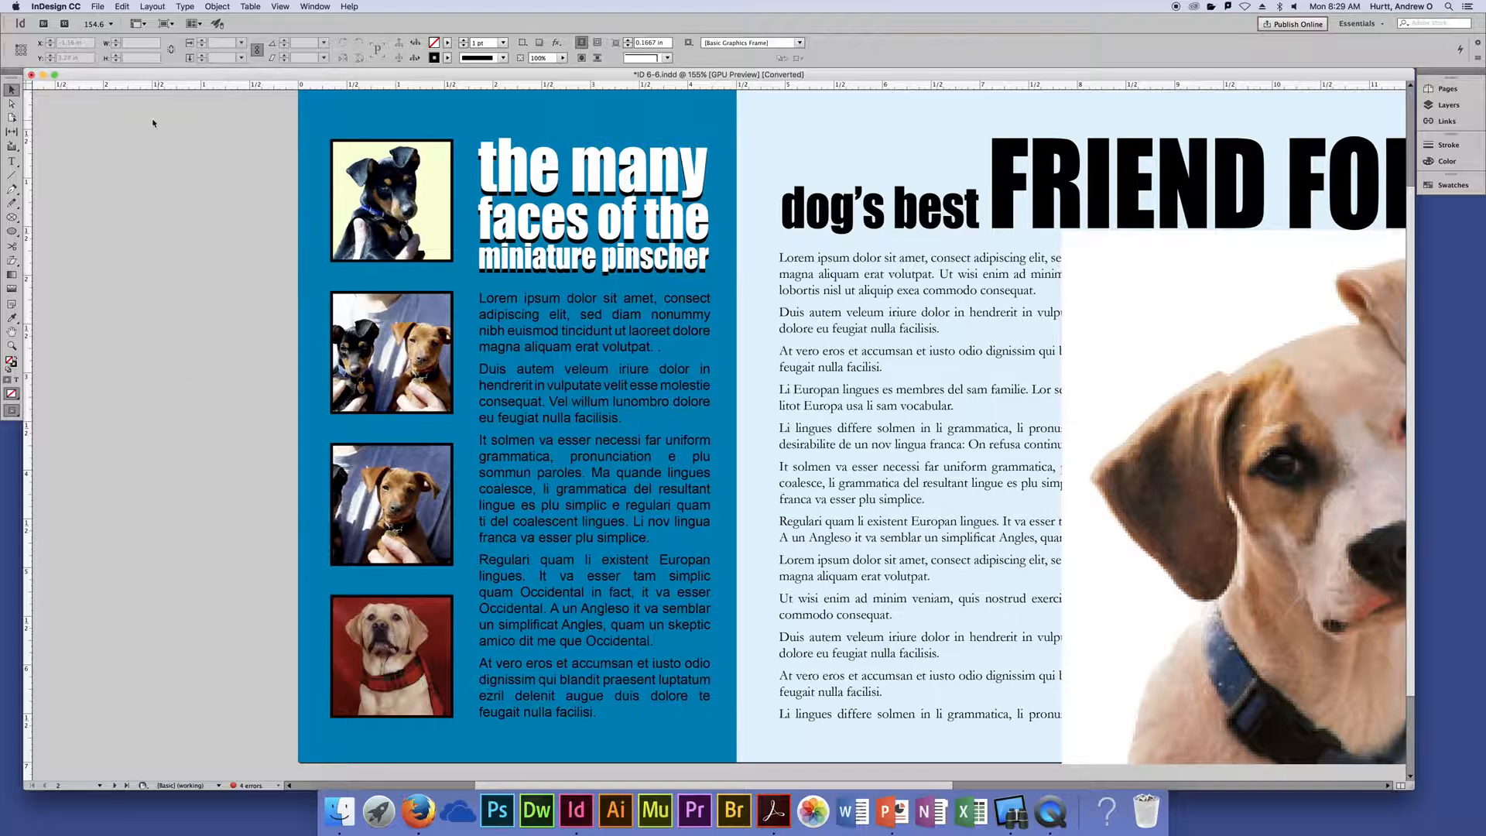
{"action": "left_click", "coordinate": [208, 8]}
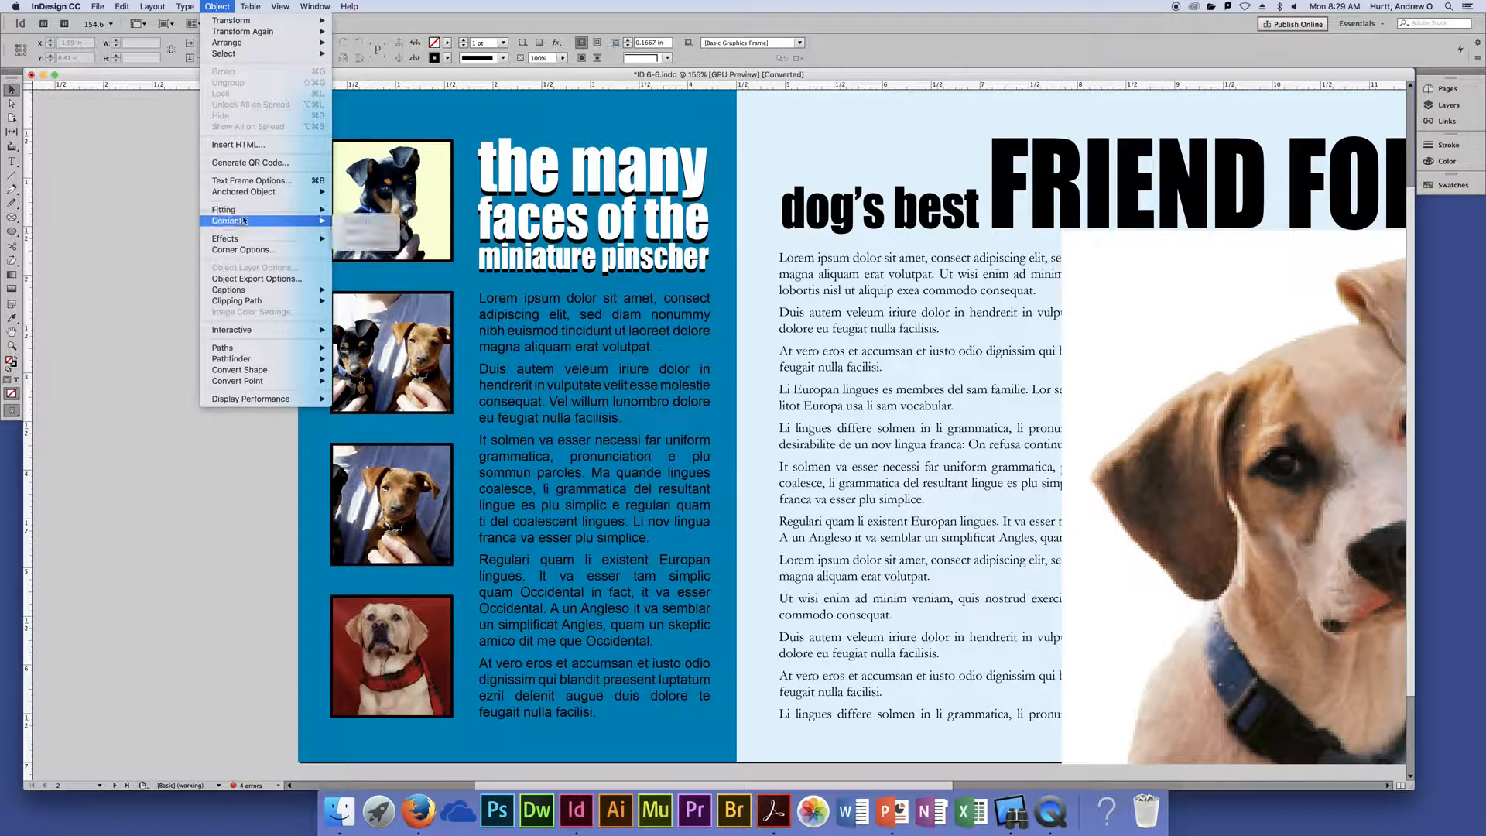
{"action": "mouse_move", "coordinate": [245, 215]}
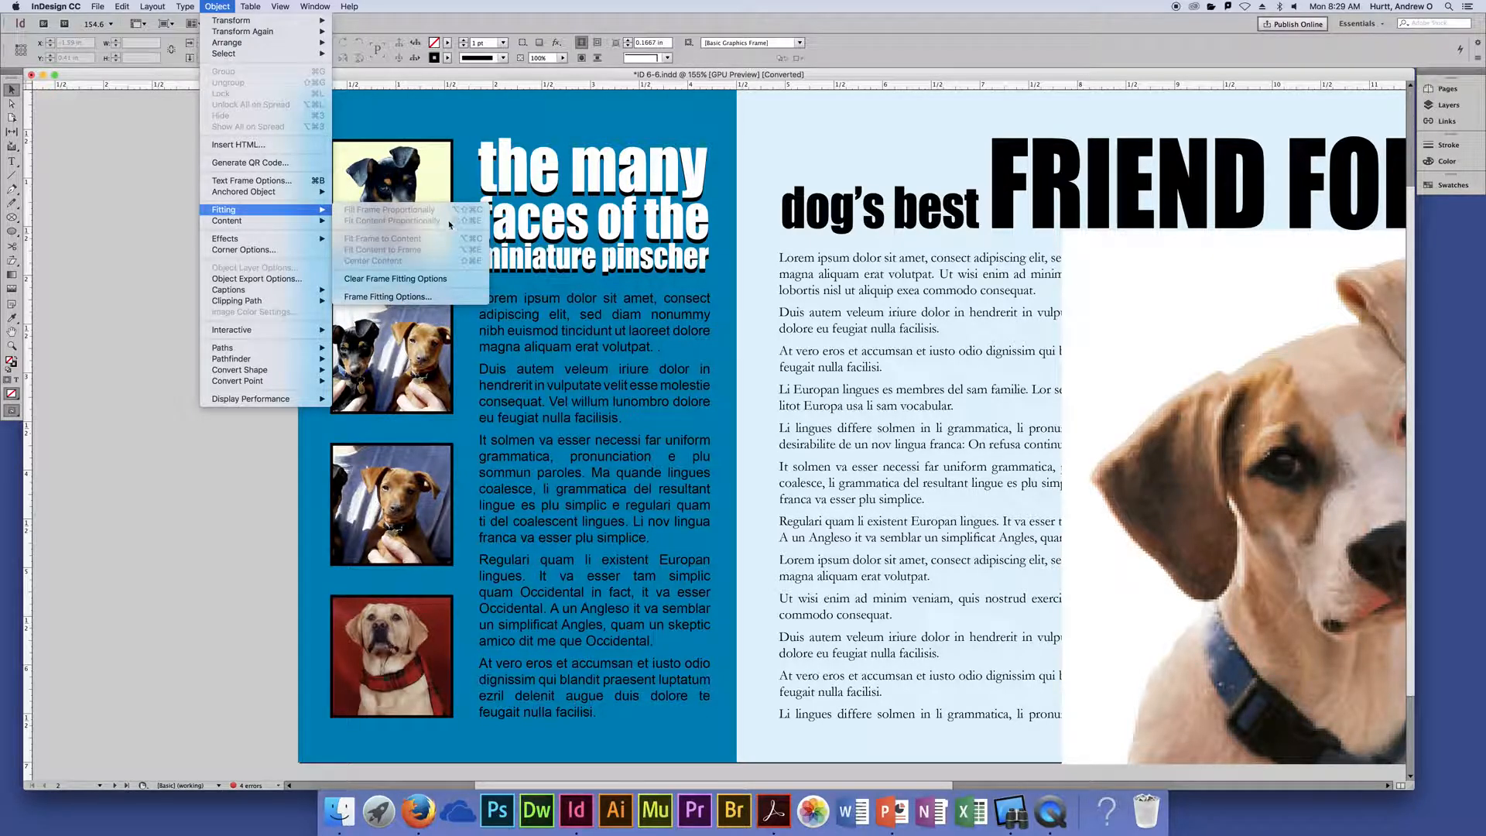
{"action": "left_click", "coordinate": [152, 221]}
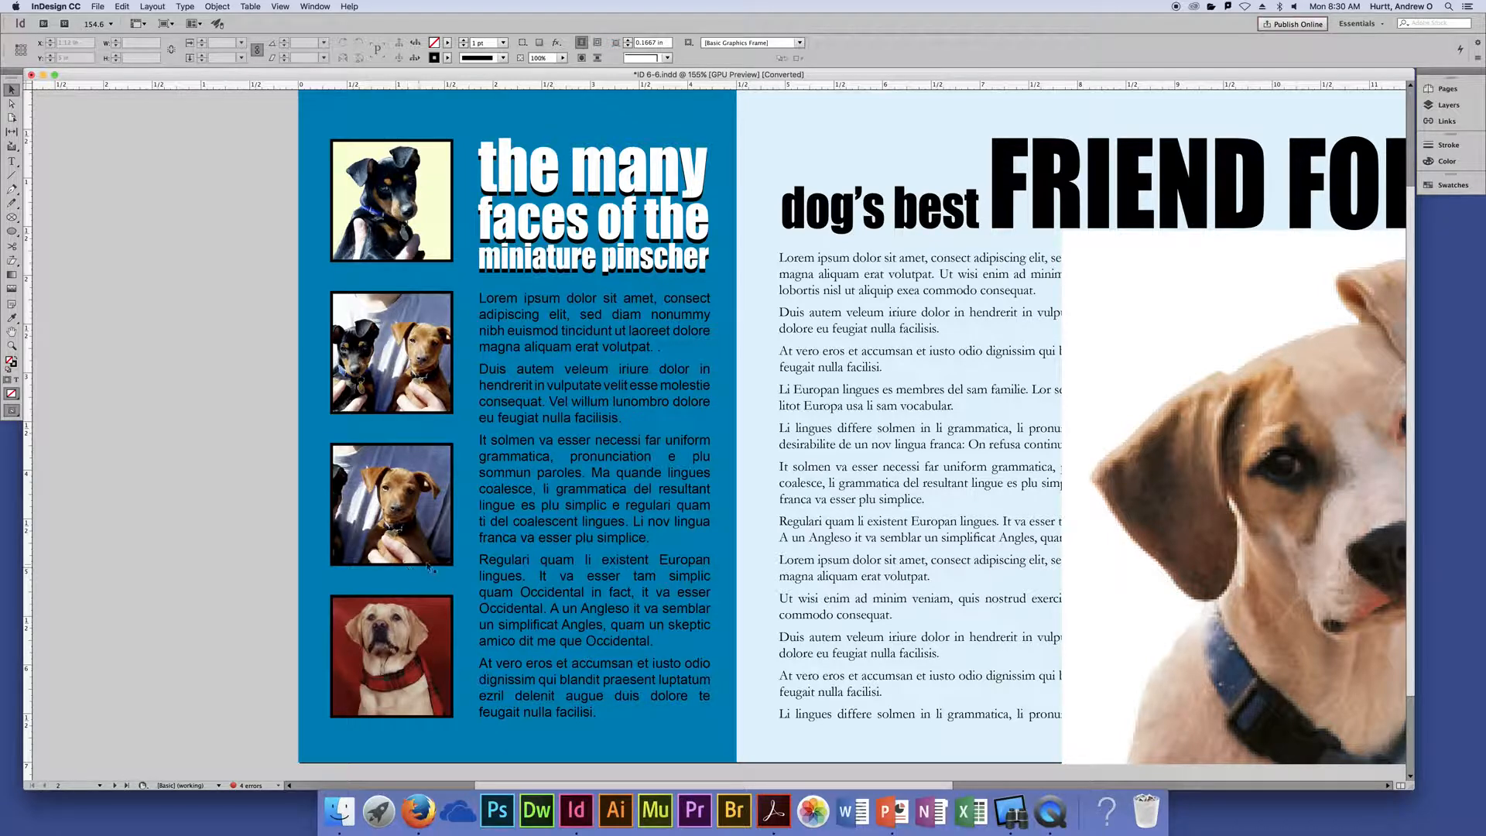
Open the list of linked files and check the status of each link.
{"action": "key", "text": "super+minus"}
{"action": "key", "text": "super+minus"}
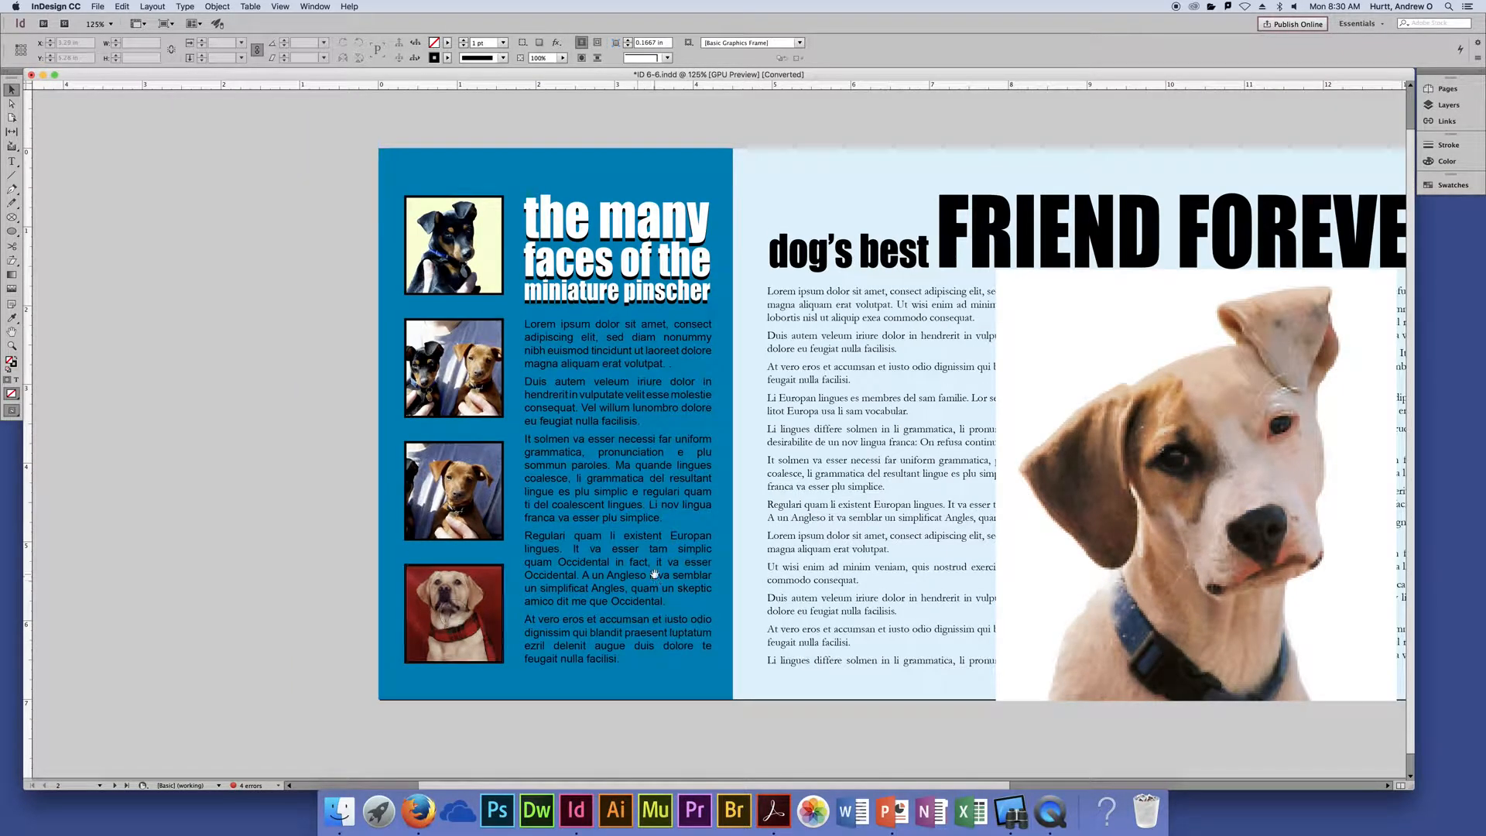
{"action": "scroll", "coordinate": [701, 491], "scroll_direction": "right", "scroll_amount": 5}
{"action": "left_click_drag", "start_coordinate": [700, 491], "coordinate": [586, 476]}
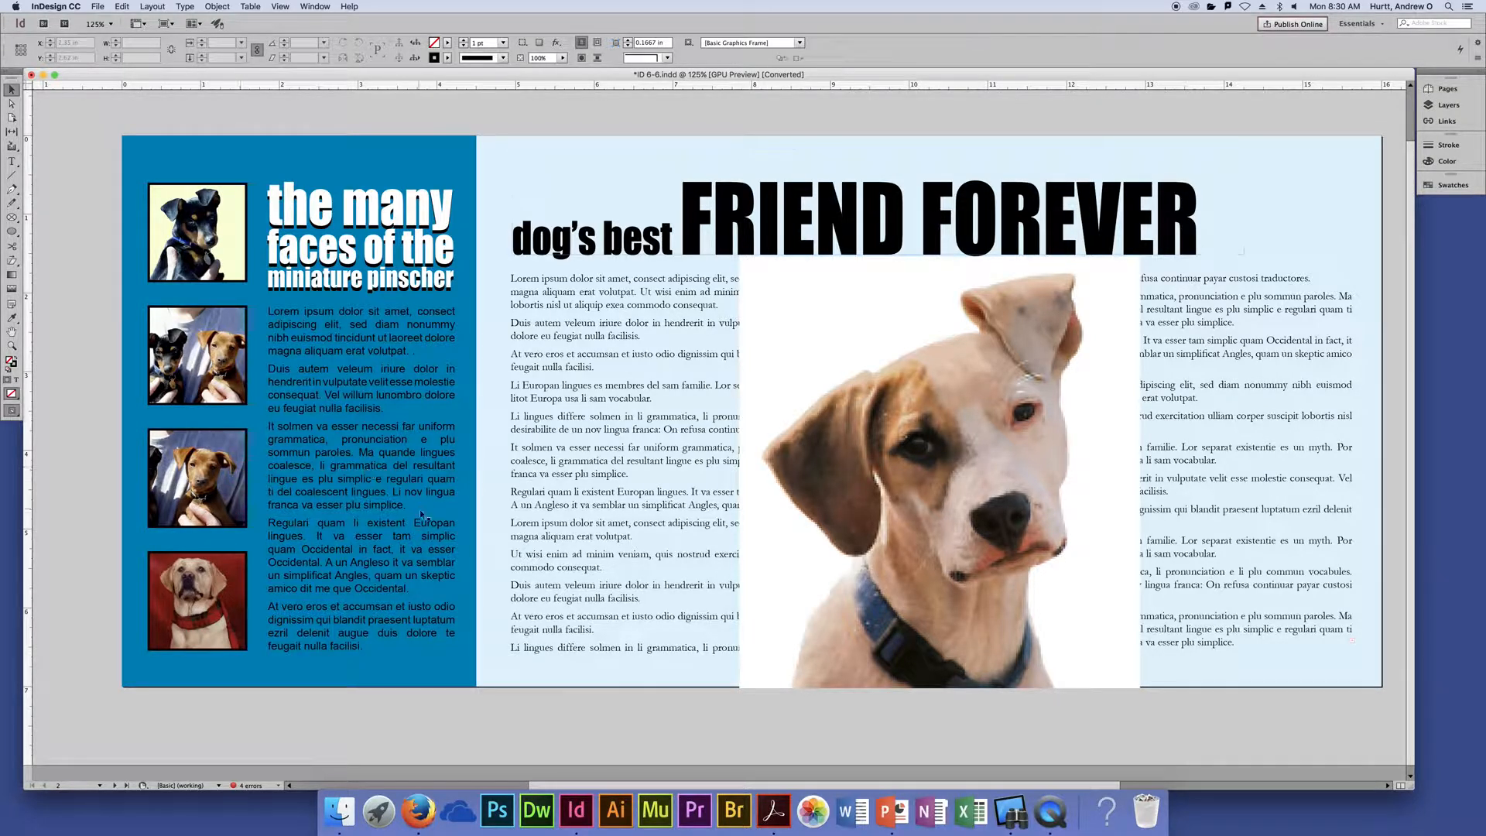
{"action": "left_click", "coordinate": [1447, 122]}
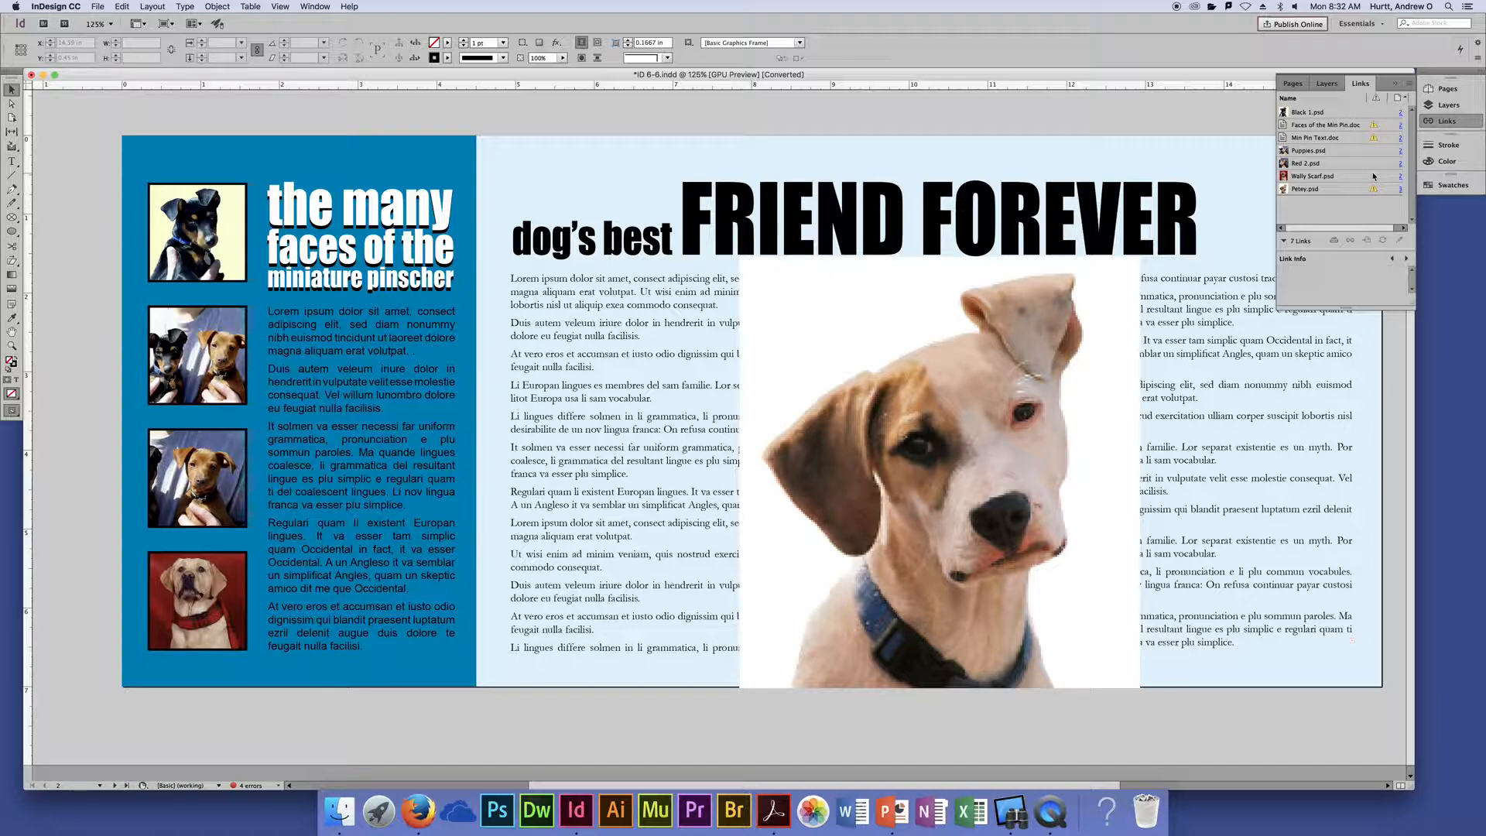
{"action": "mouse_move", "coordinate": [1374, 177]}
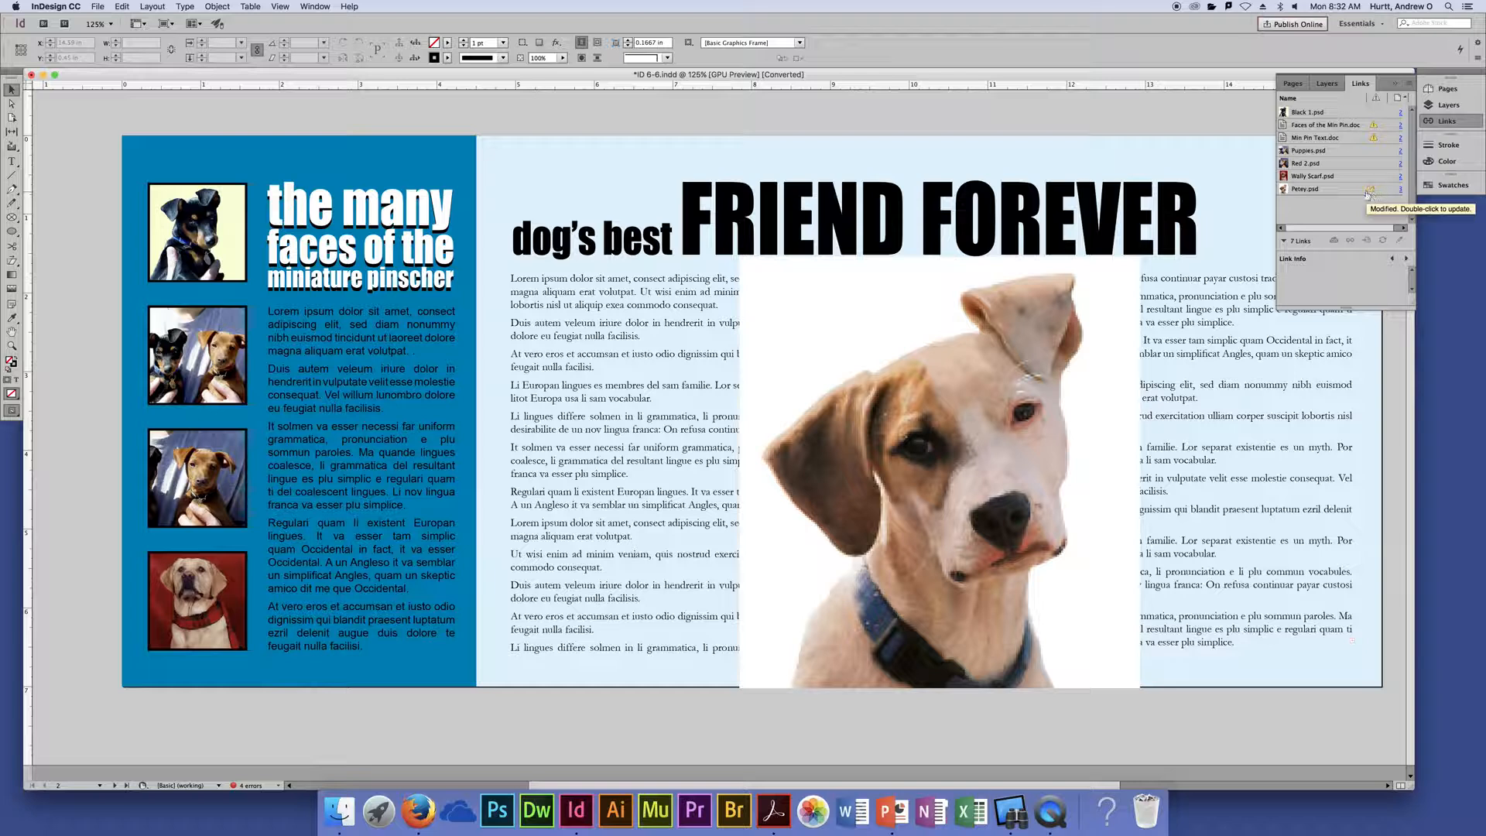
Update the modified Petey.psd link while viewing the large dog photo at 200%.
{"action": "double_click", "coordinate": [1375, 193]}
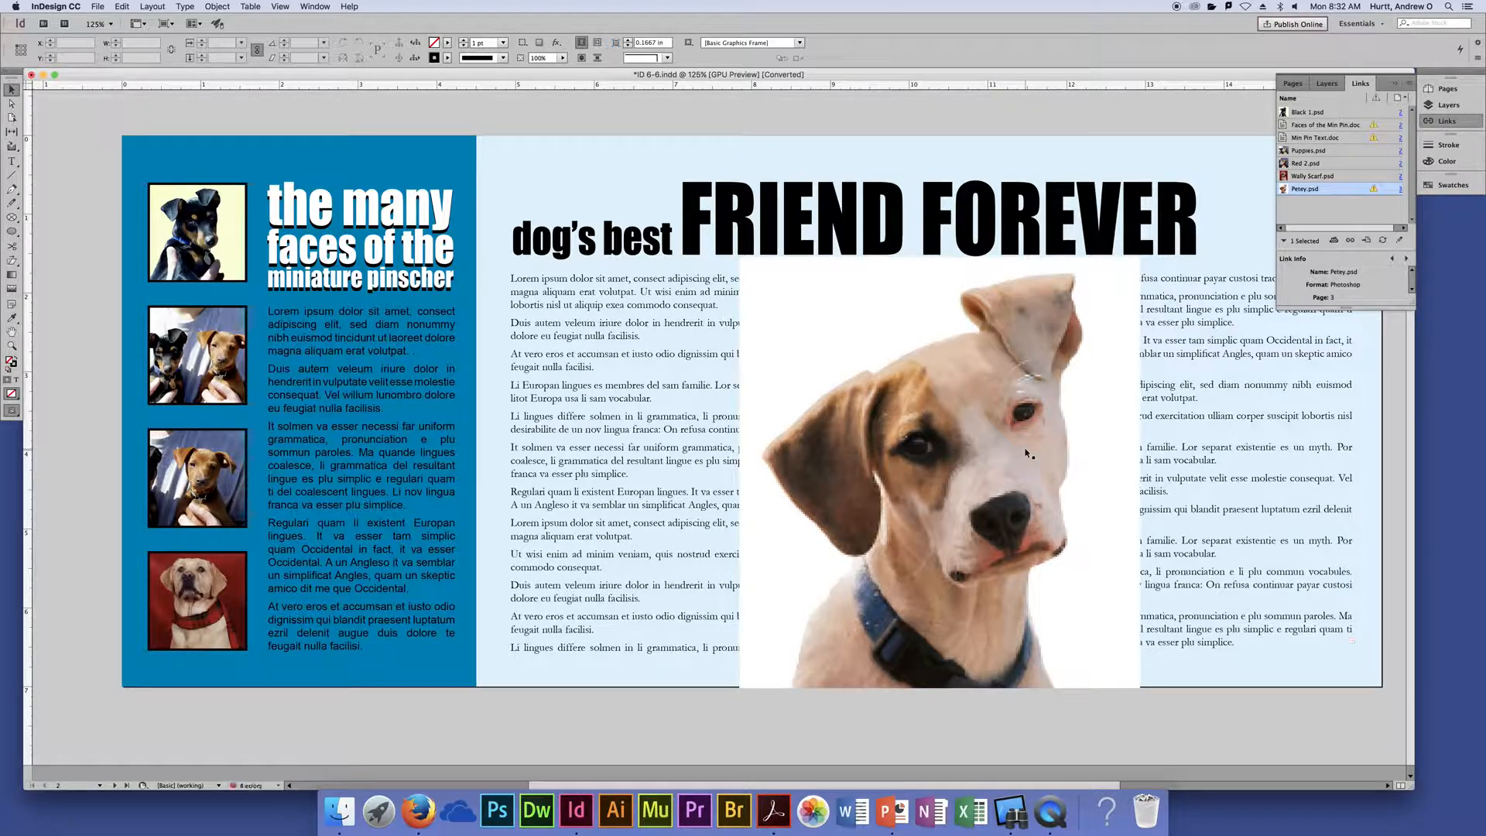
{"action": "key", "text": "super+2"}
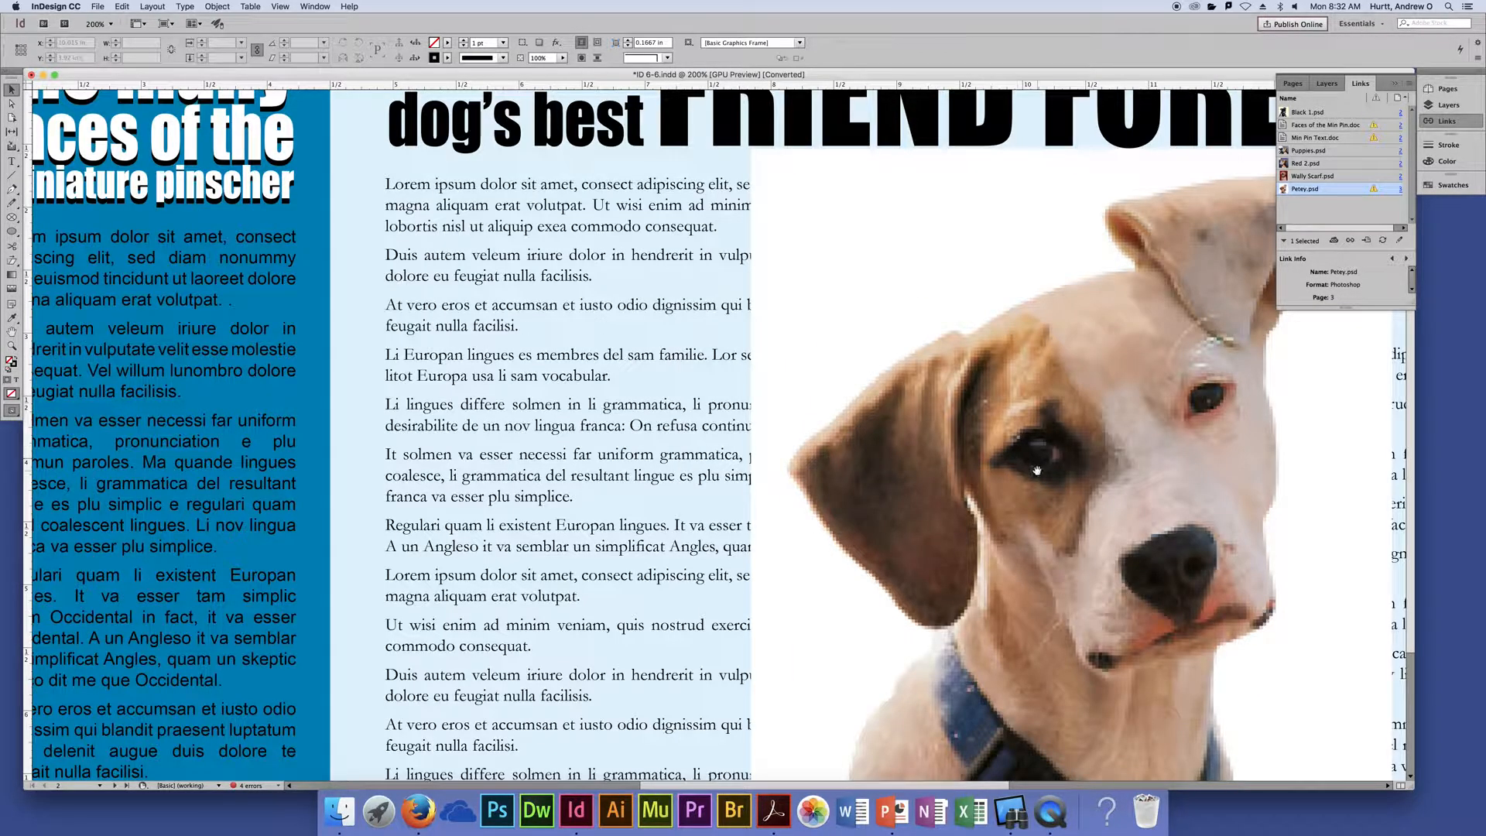
{"action": "left_click_drag", "start_coordinate": [1036, 469], "coordinate": [693, 414]}
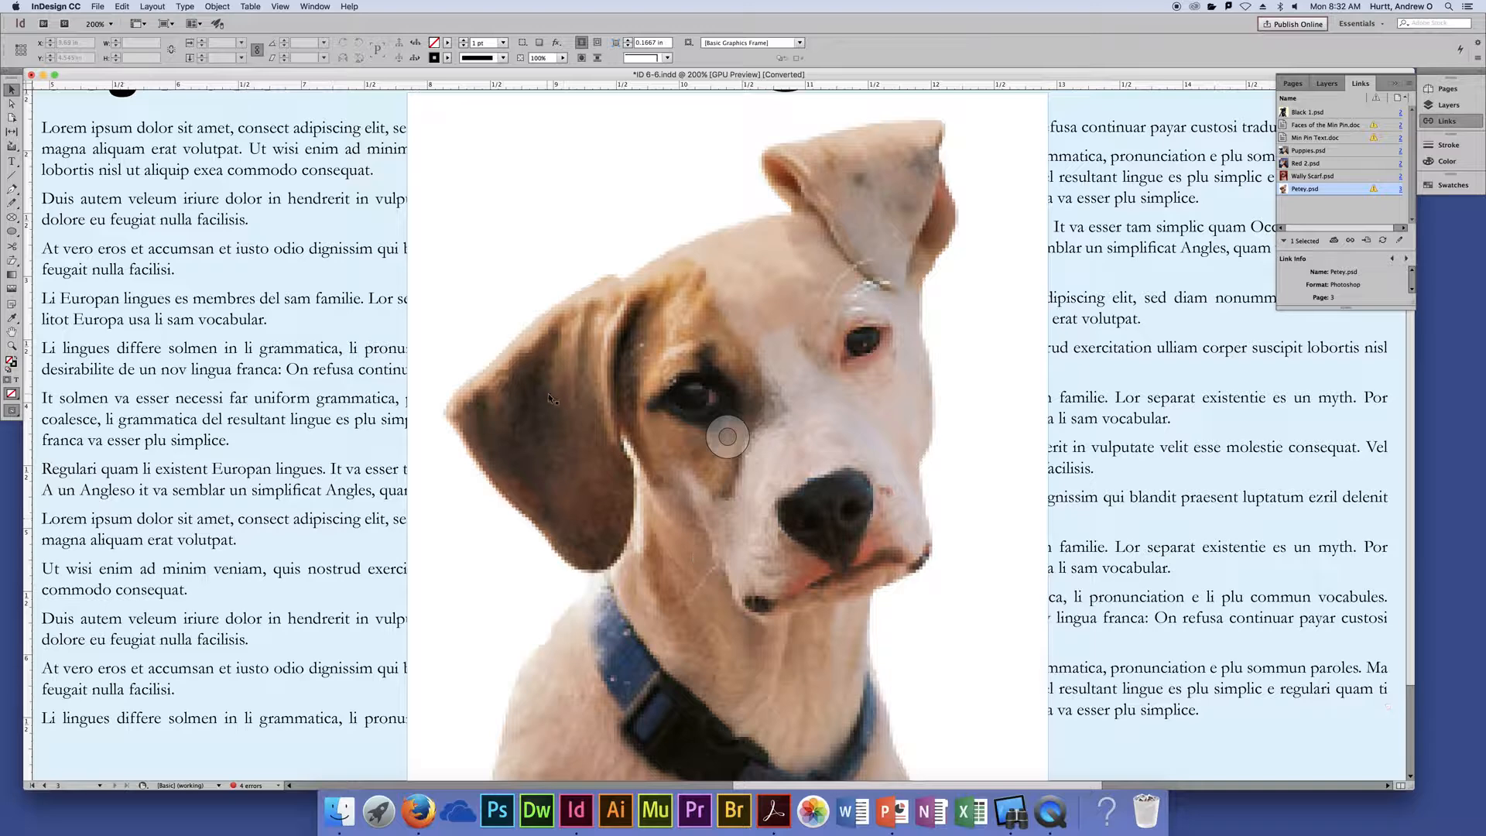
{"action": "left_click", "coordinate": [1374, 190]}
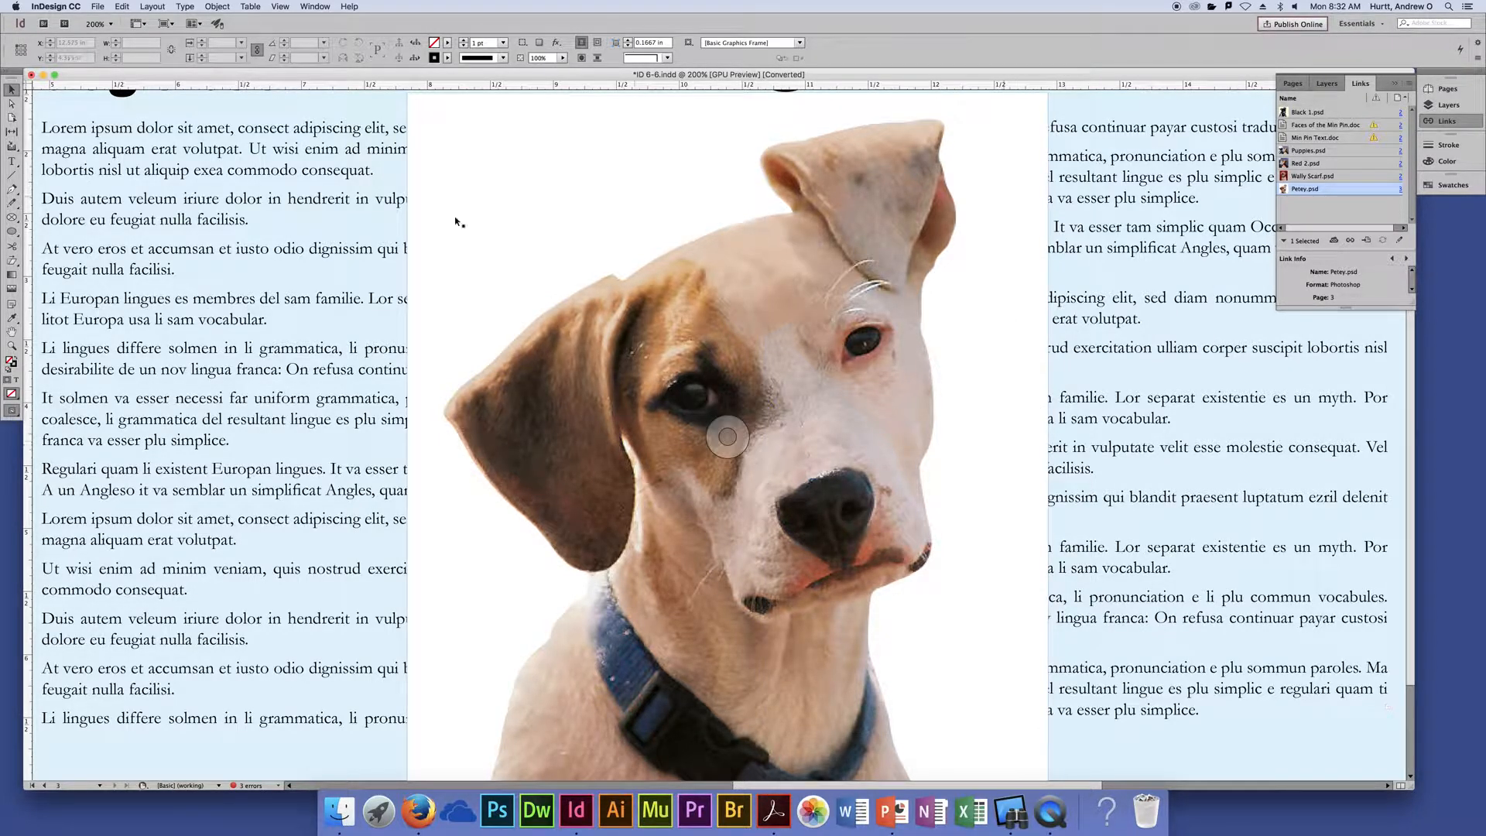
Turn on Overprint Preview and inspect the large dog photo between the text columns at 300%.
{"action": "left_click", "coordinate": [250, 6]}
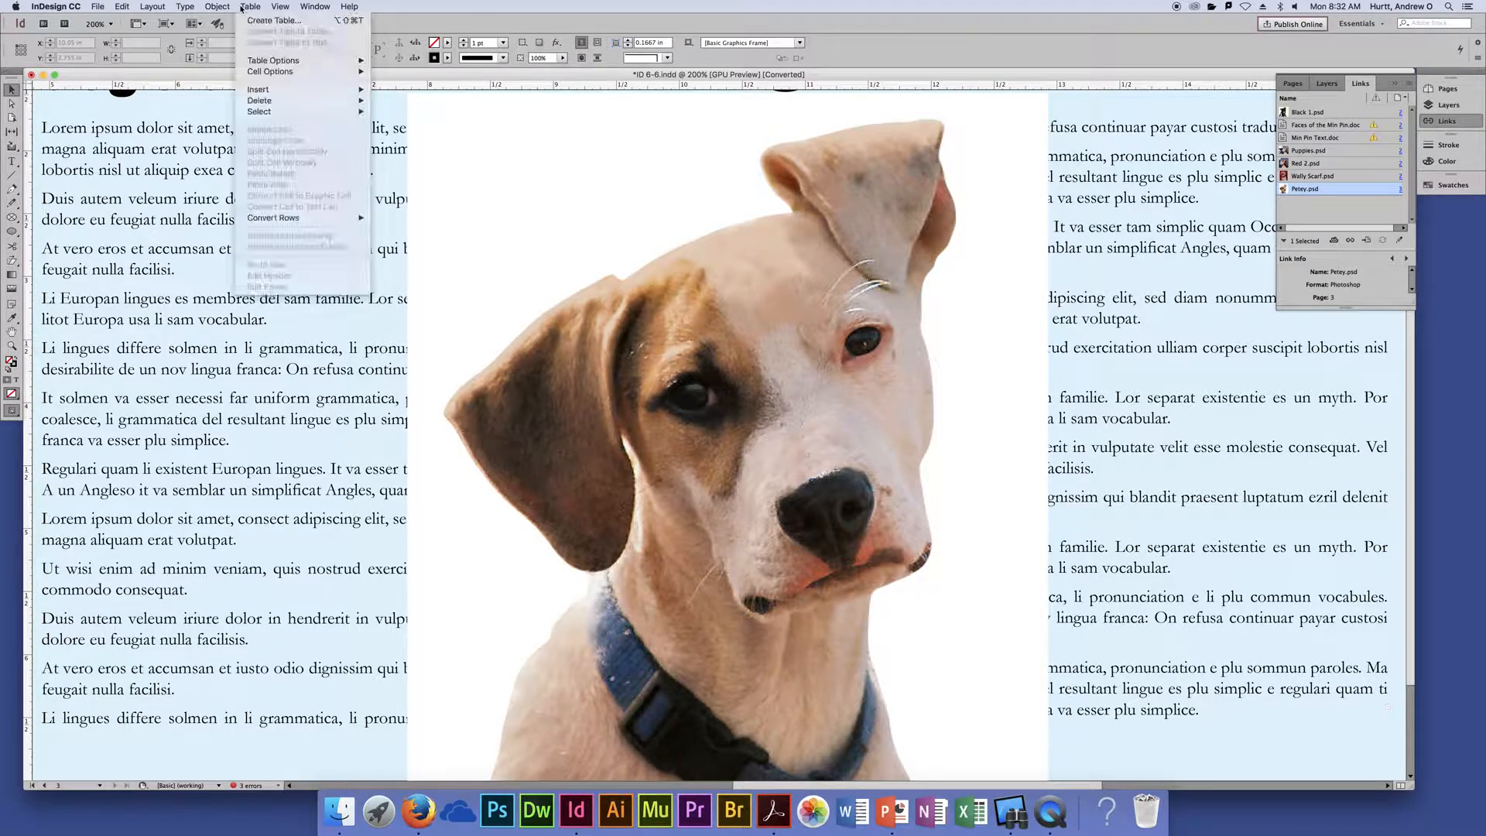
{"action": "mouse_move", "coordinate": [280, 6]}
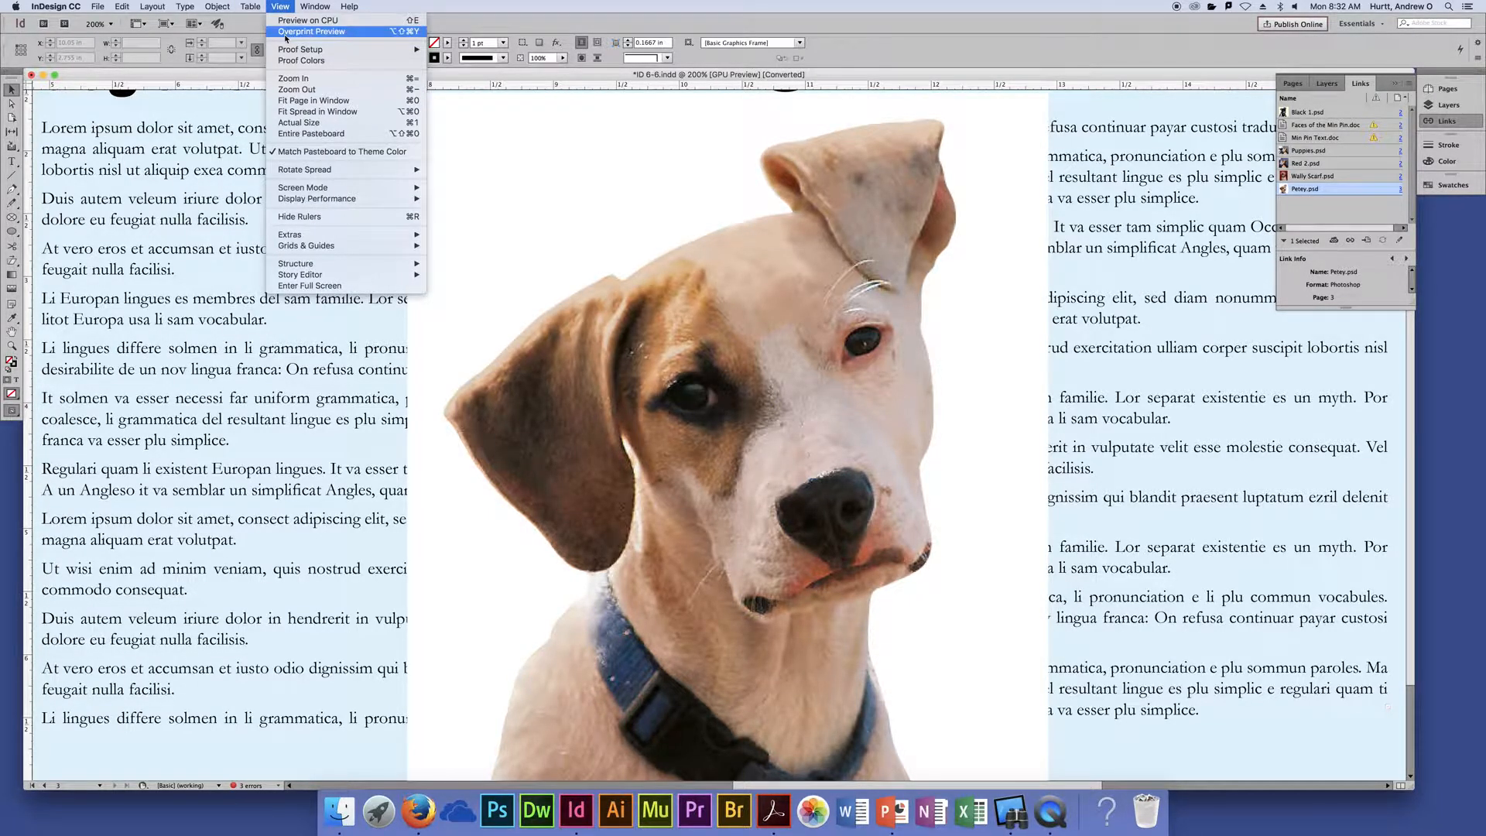
{"action": "left_click", "coordinate": [1081, 416]}
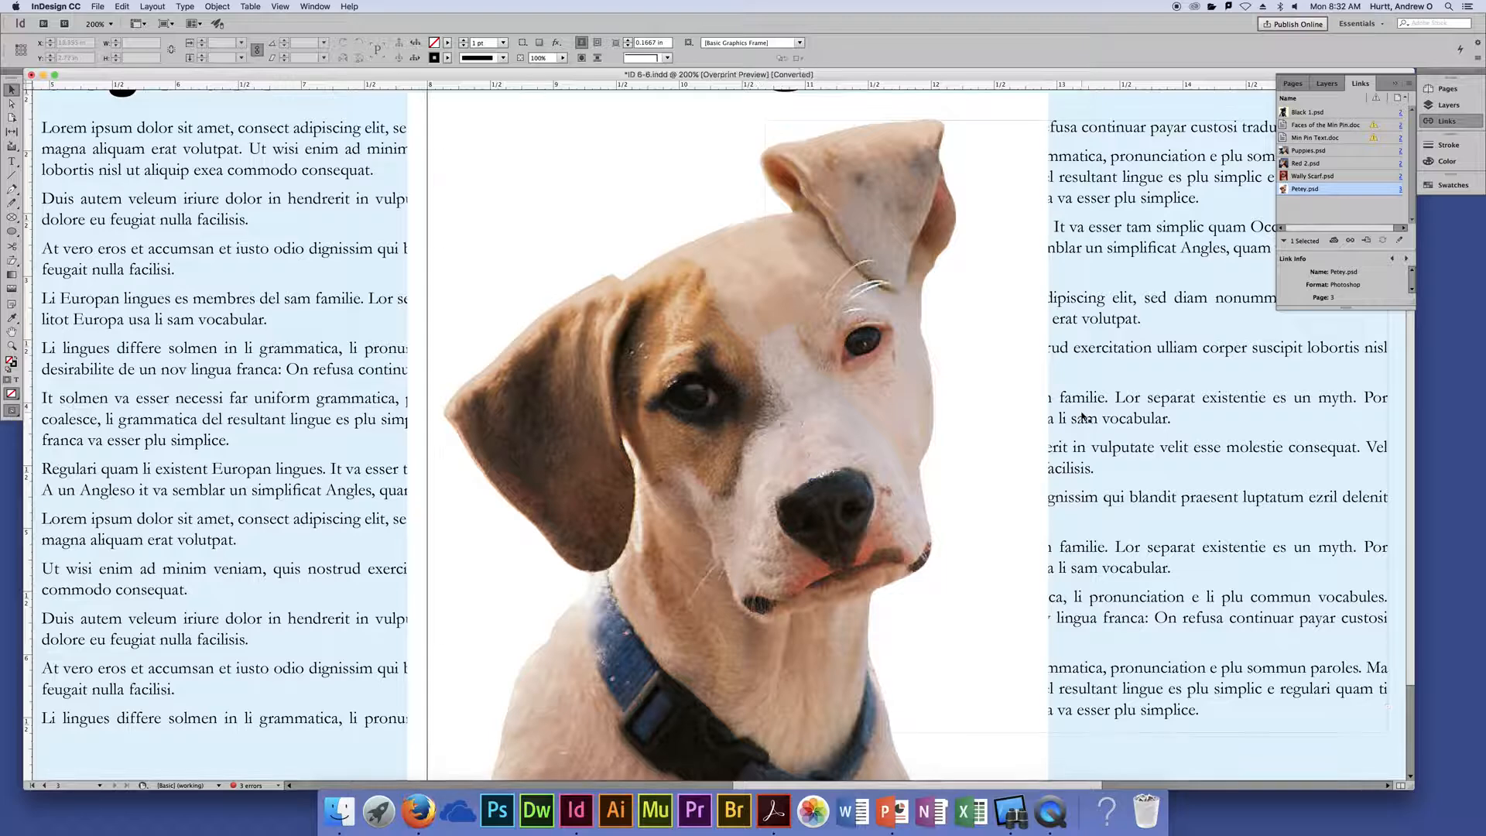
{"action": "left_click", "coordinate": [1081, 417]}
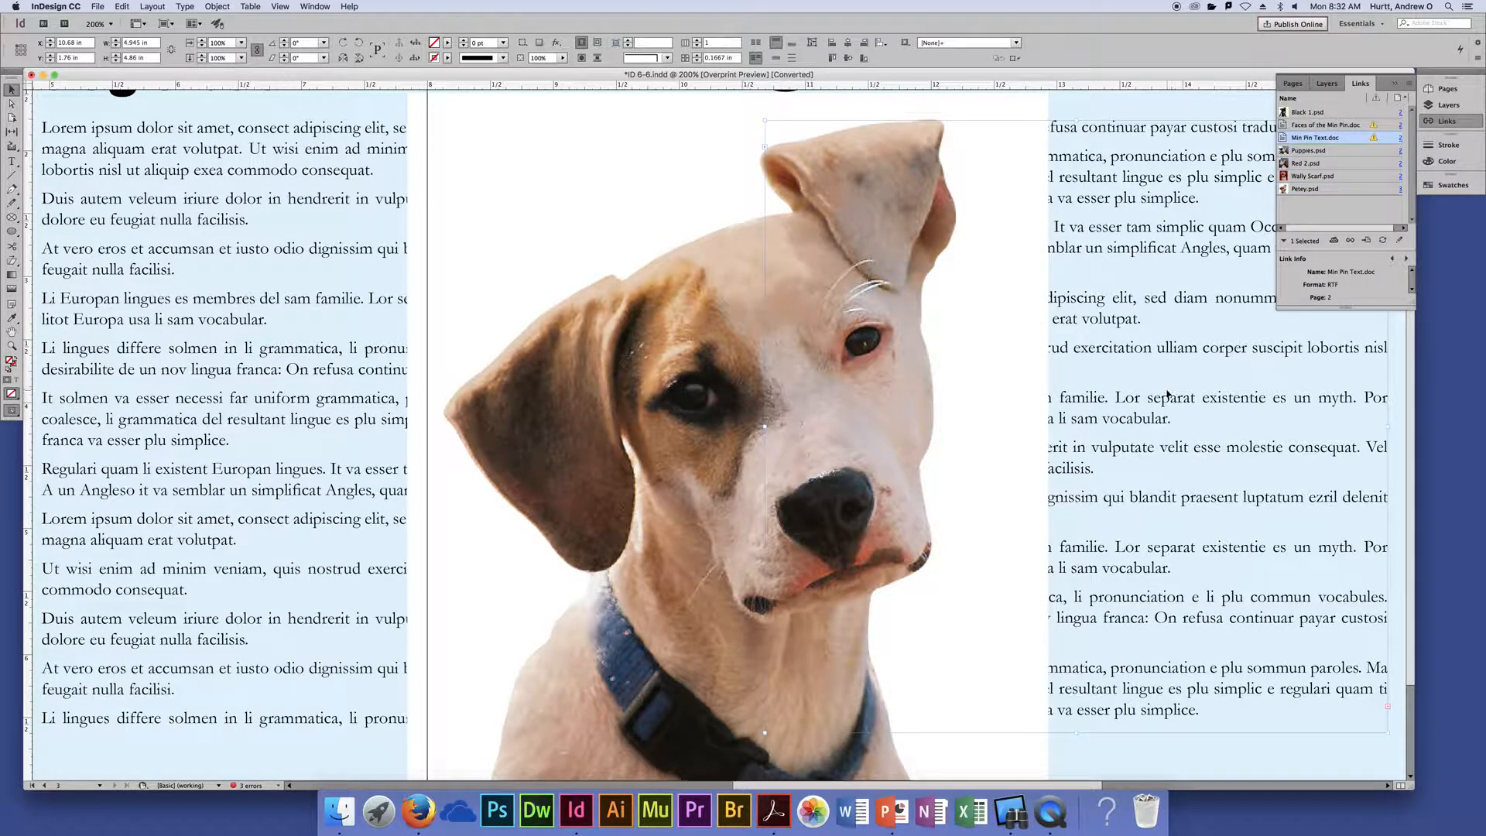
{"action": "left_click", "coordinate": [175, 239]}
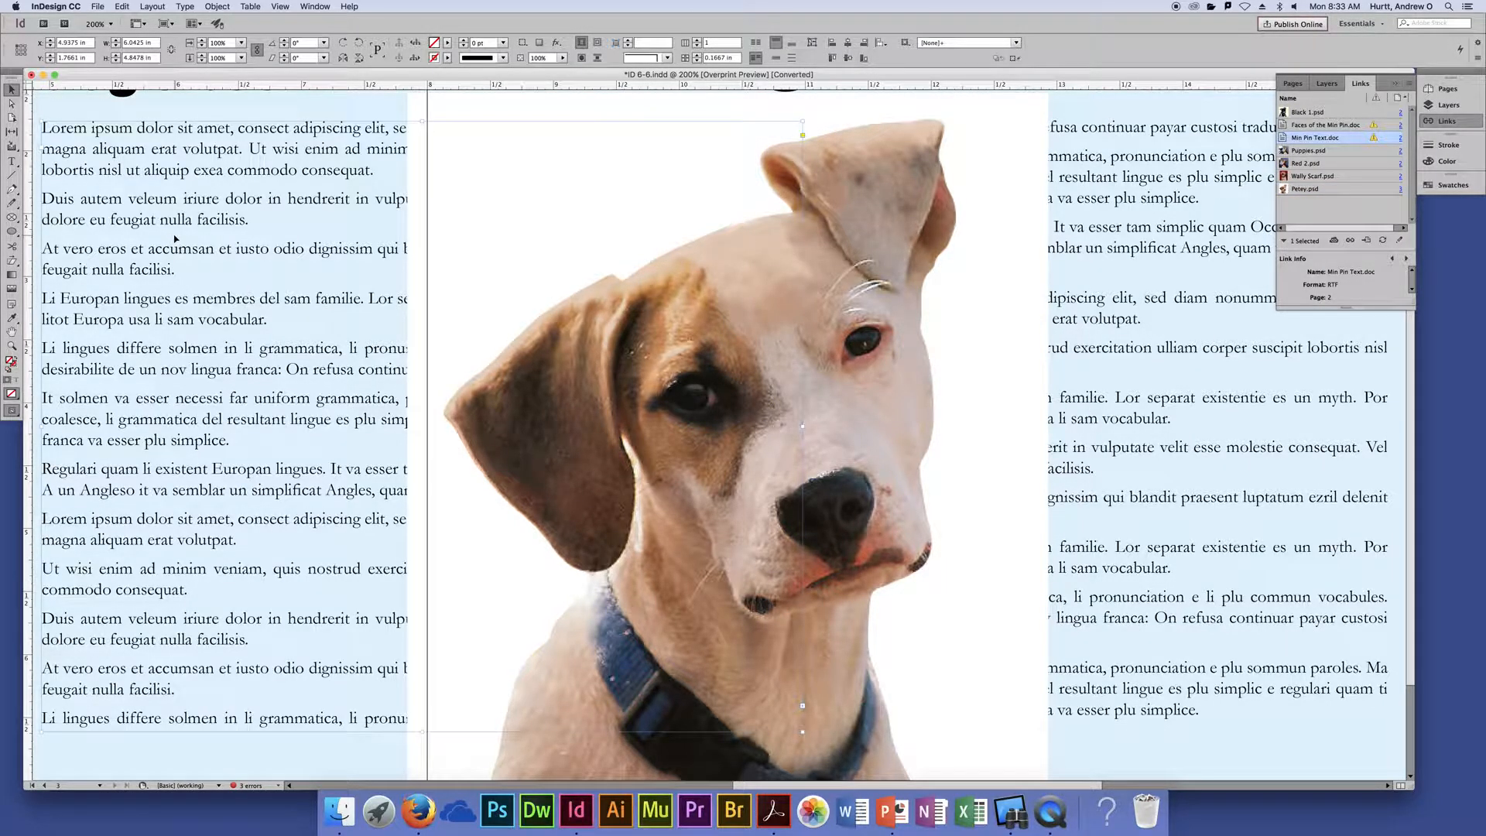
{"action": "key", "text": "super+equal"}
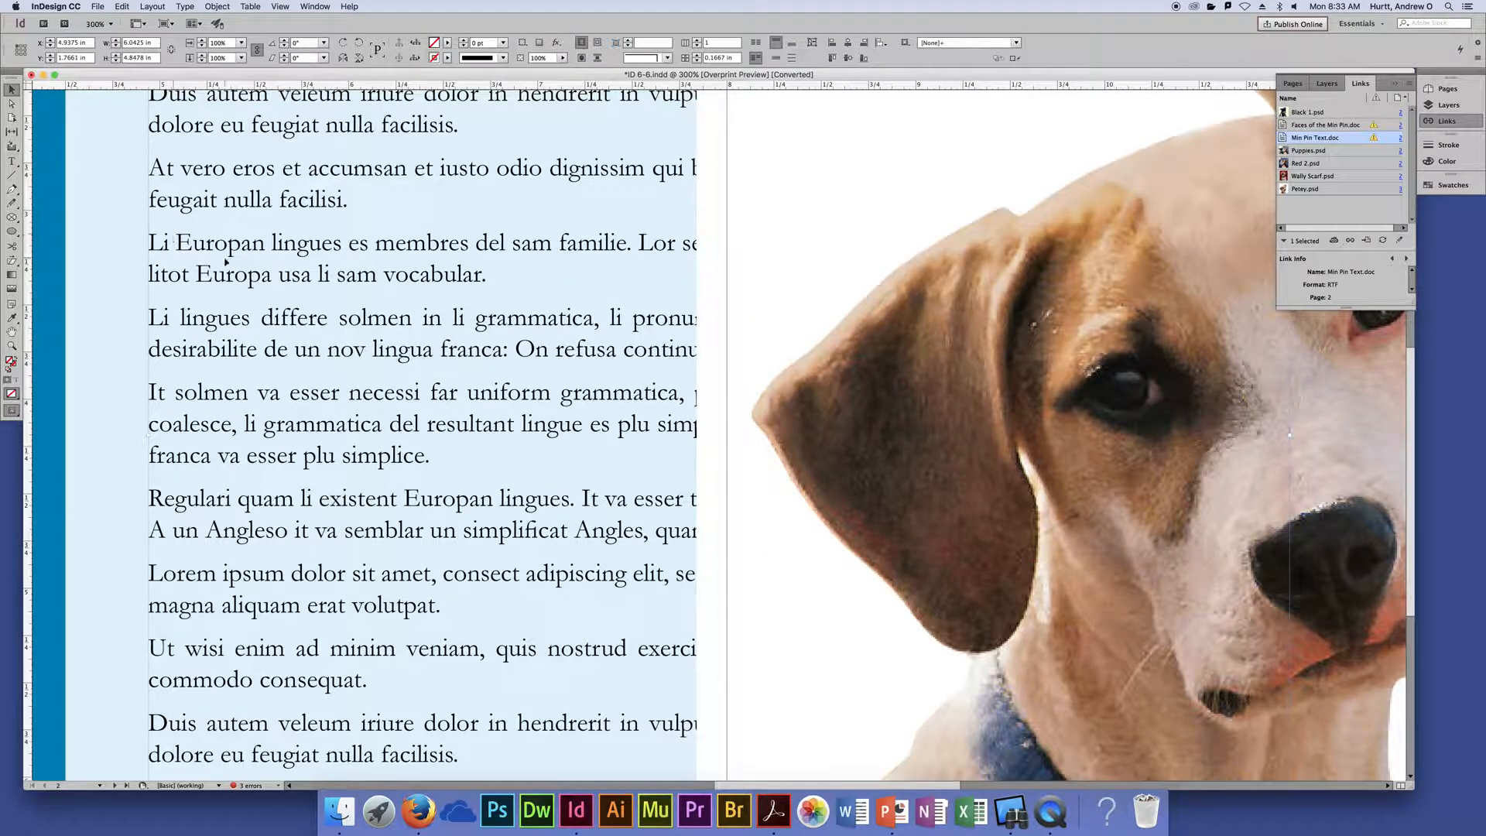
{"action": "left_click_drag", "start_coordinate": [855, 391], "coordinate": [475, 410]}
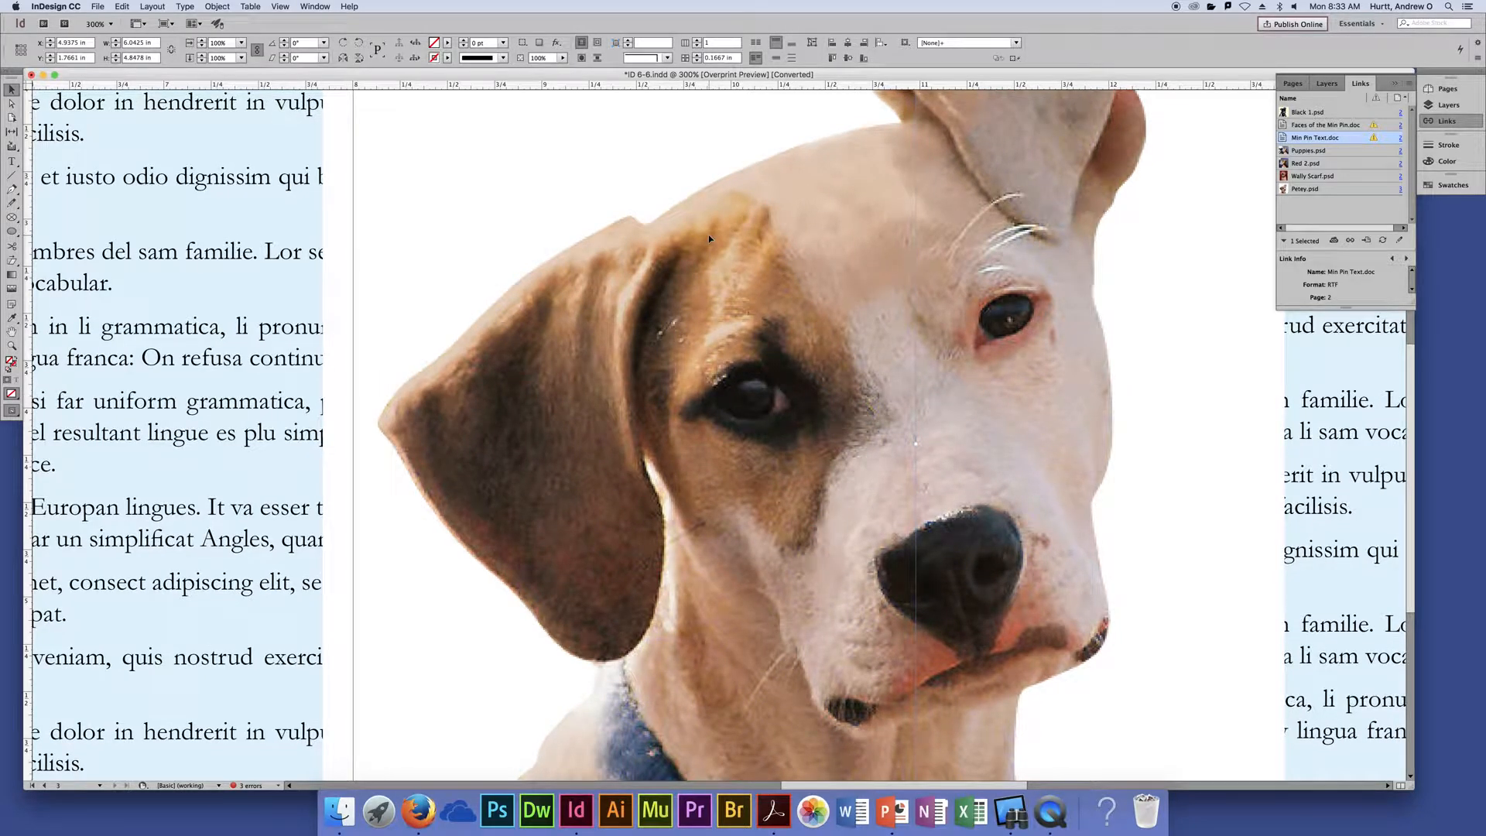
Revert the Petey.psd link update with nothing selected, and update that modified link again.
{"action": "key", "text": "shift+super+a"}
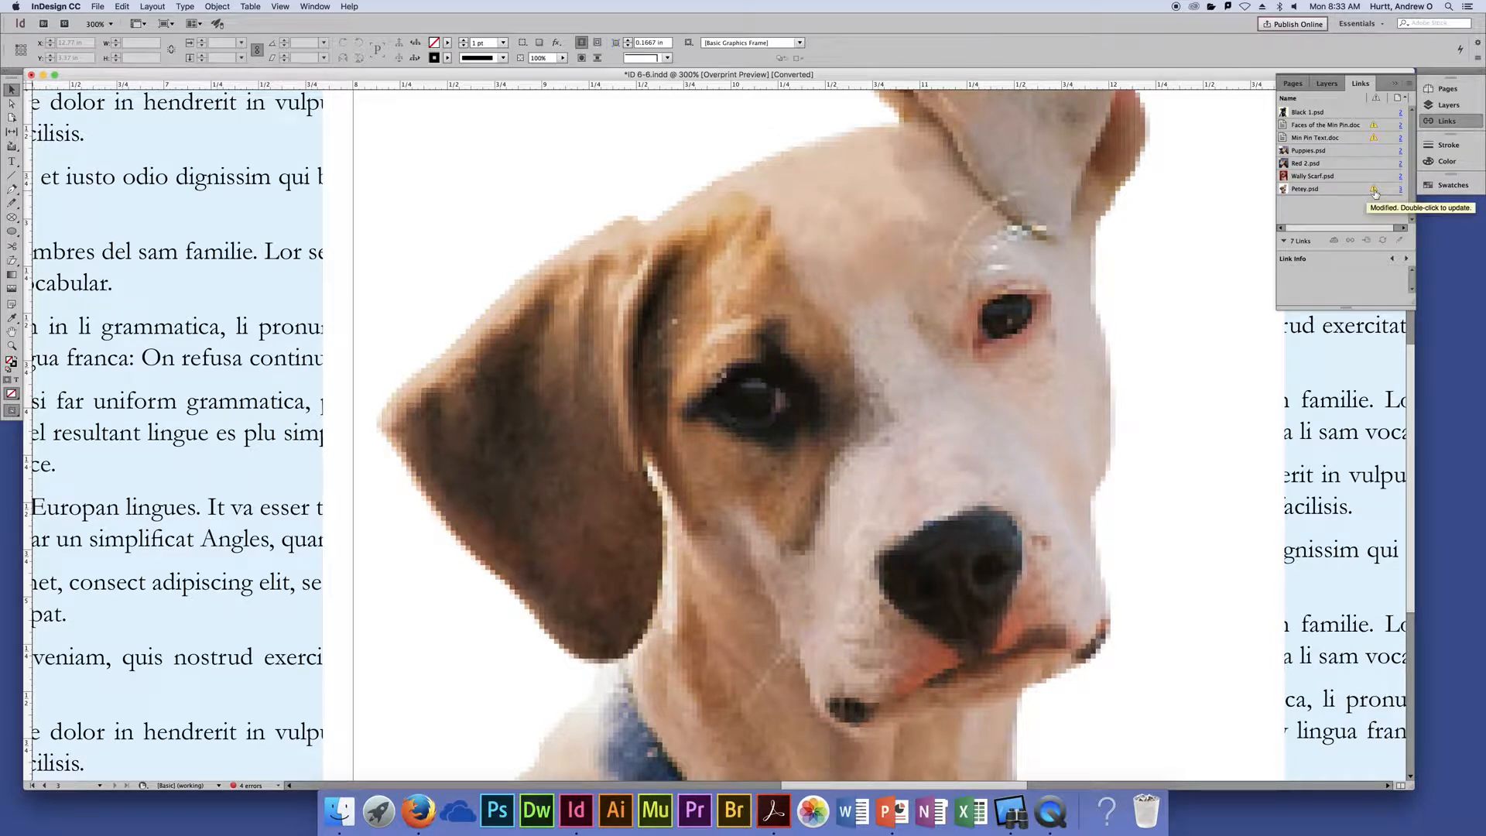
{"action": "double_click", "coordinate": [1374, 192]}
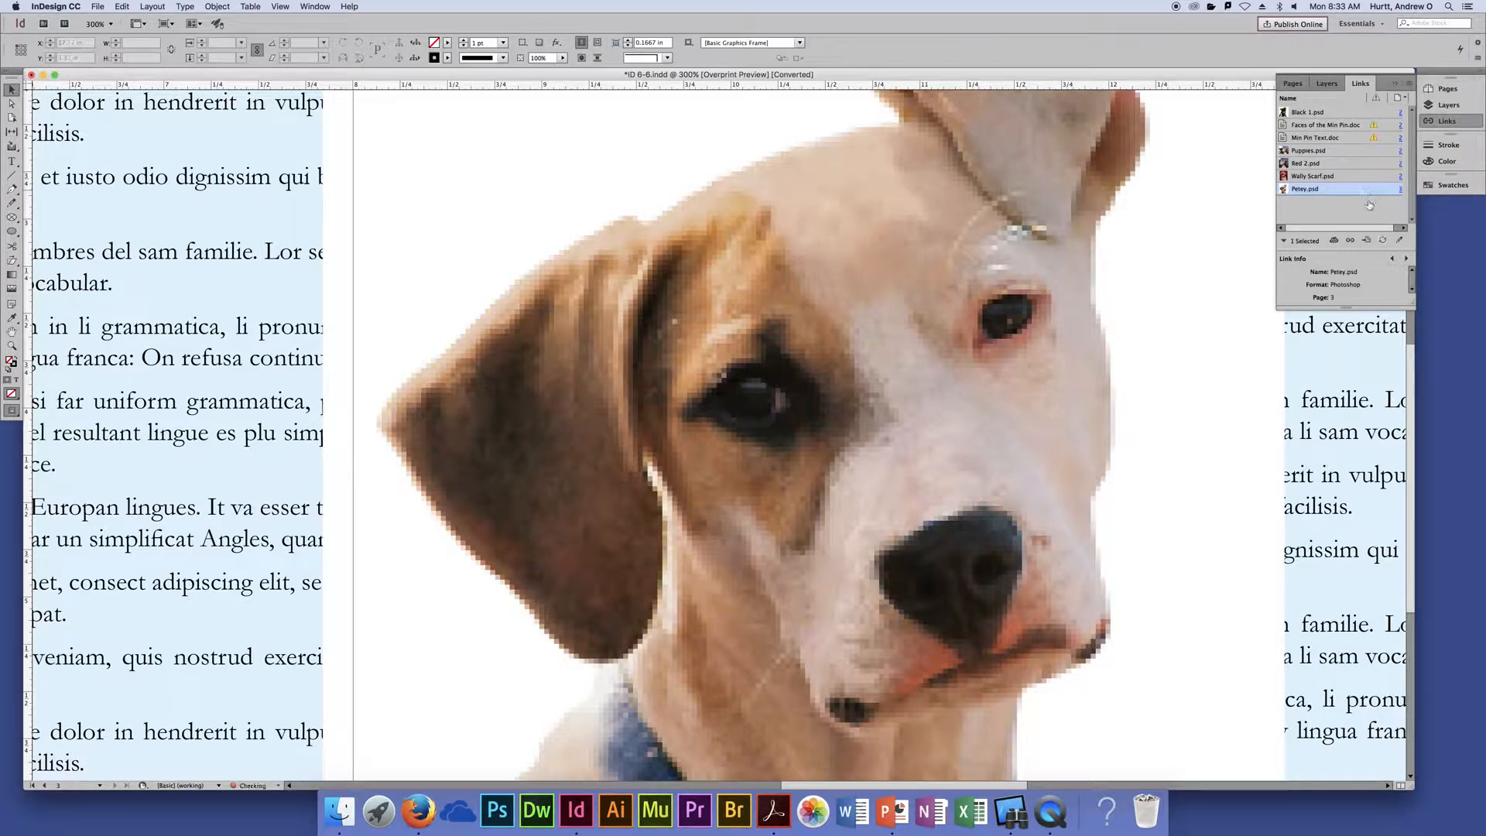
Update the modified Min Pin Text.doc link, accepting the loss of edits, and update the Faces of the Min Pin.doc link.
{"action": "double_click", "coordinate": [1374, 137]}
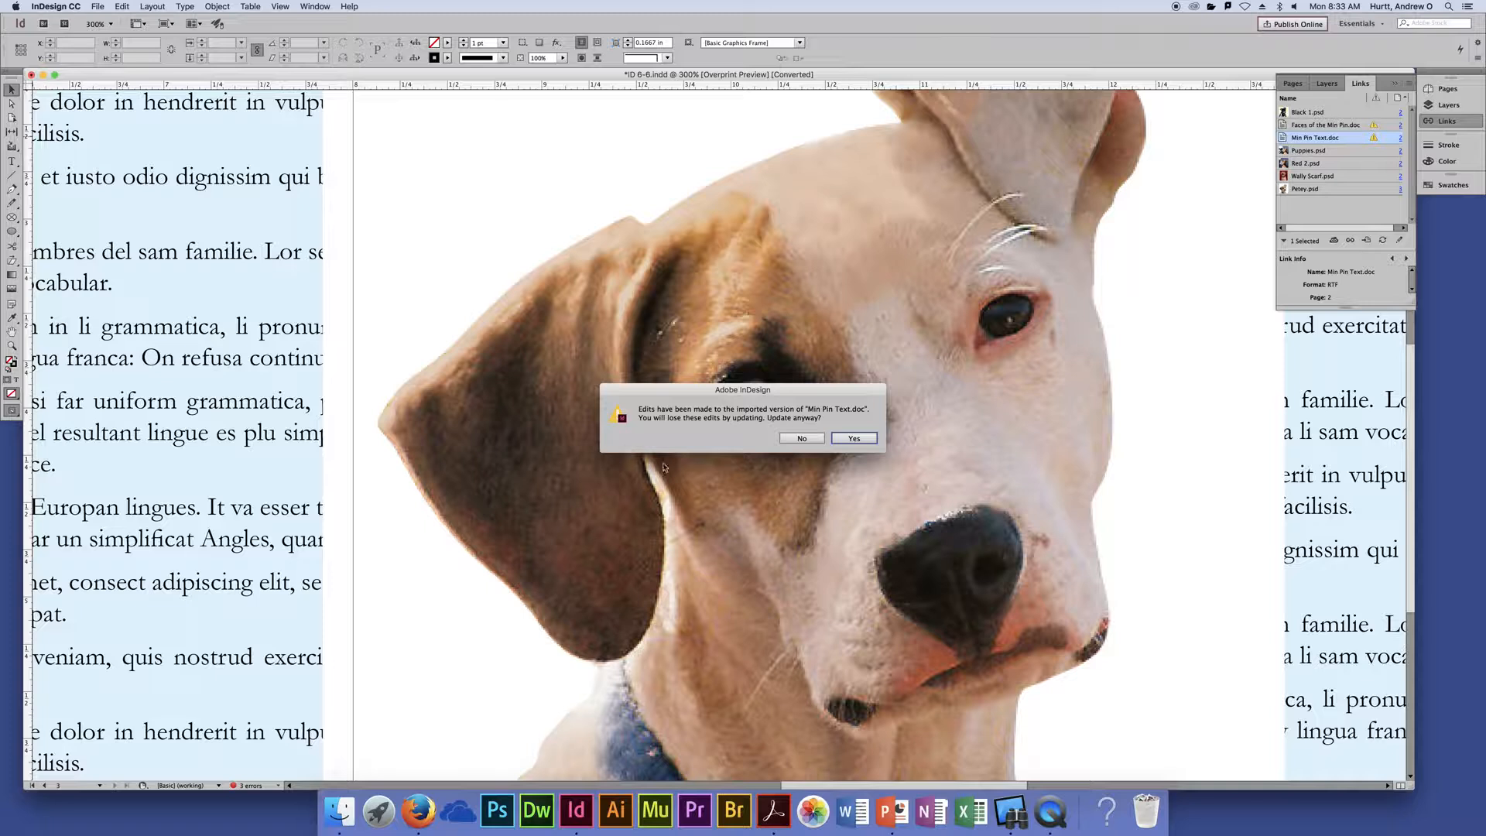
{"action": "left_click", "coordinate": [853, 439]}
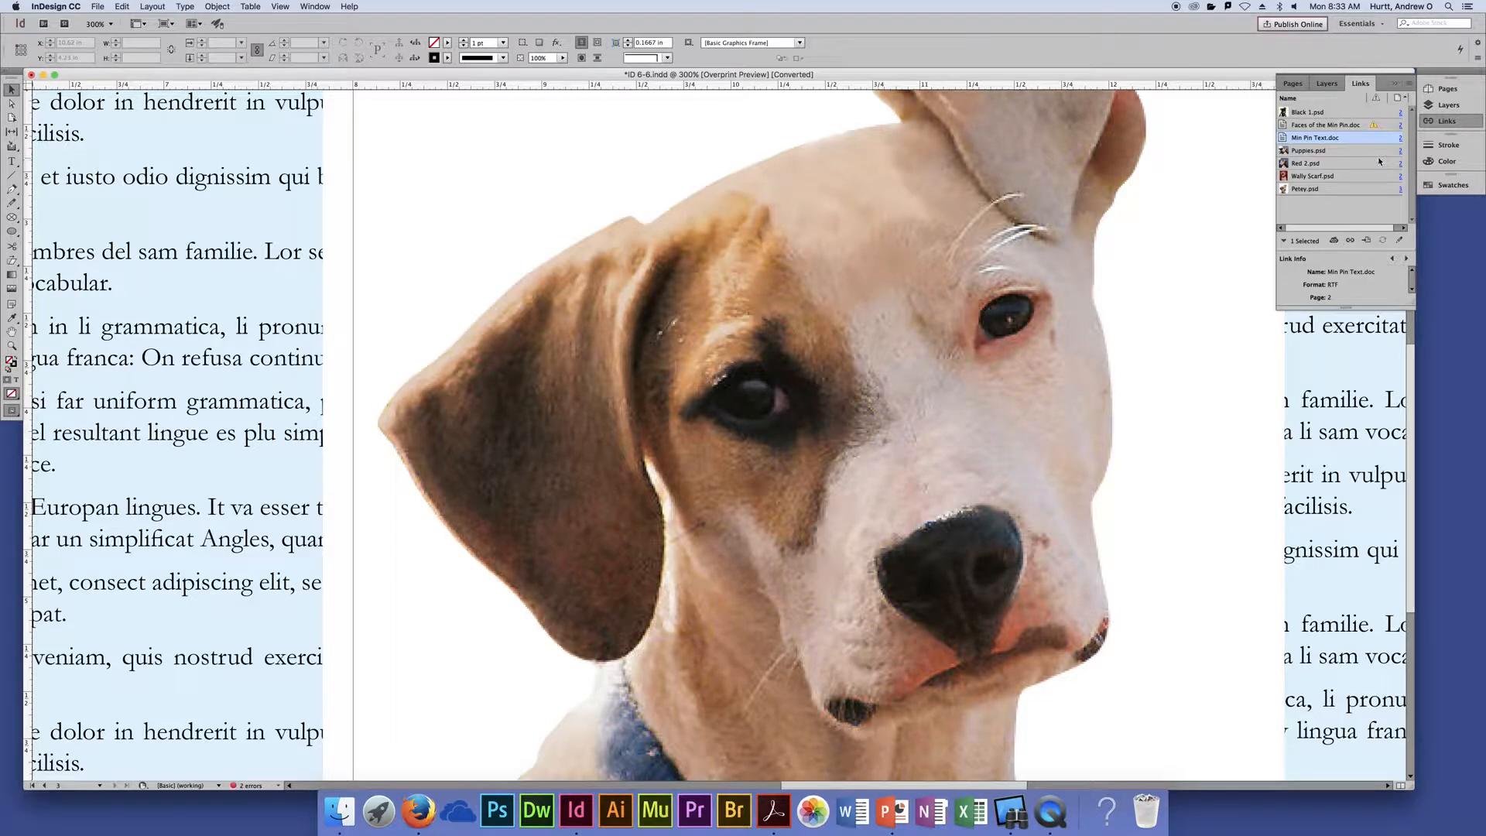
{"action": "left_click", "coordinate": [1372, 125]}
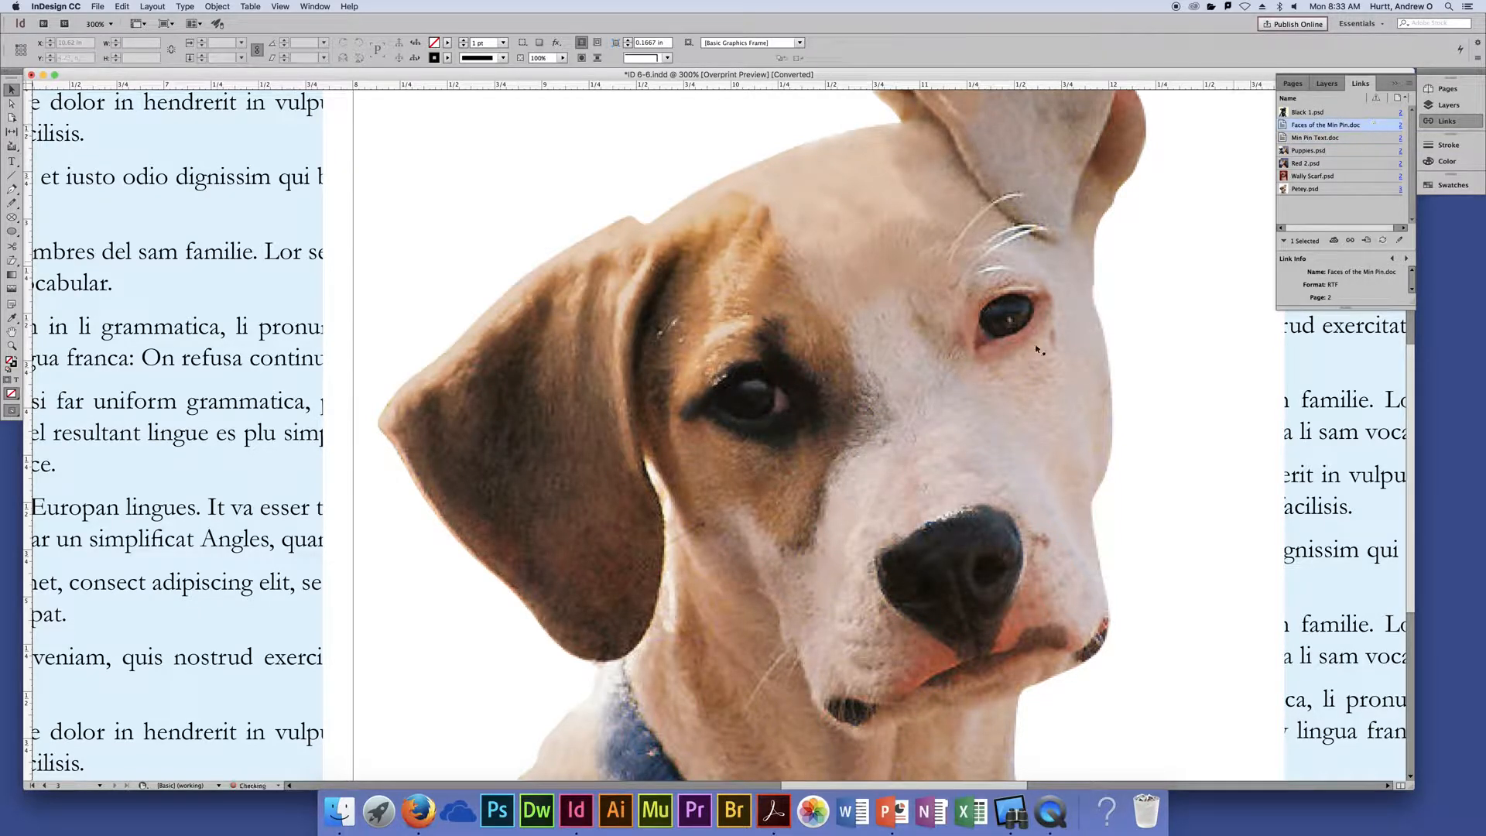
{"action": "left_click", "coordinate": [803, 435]}
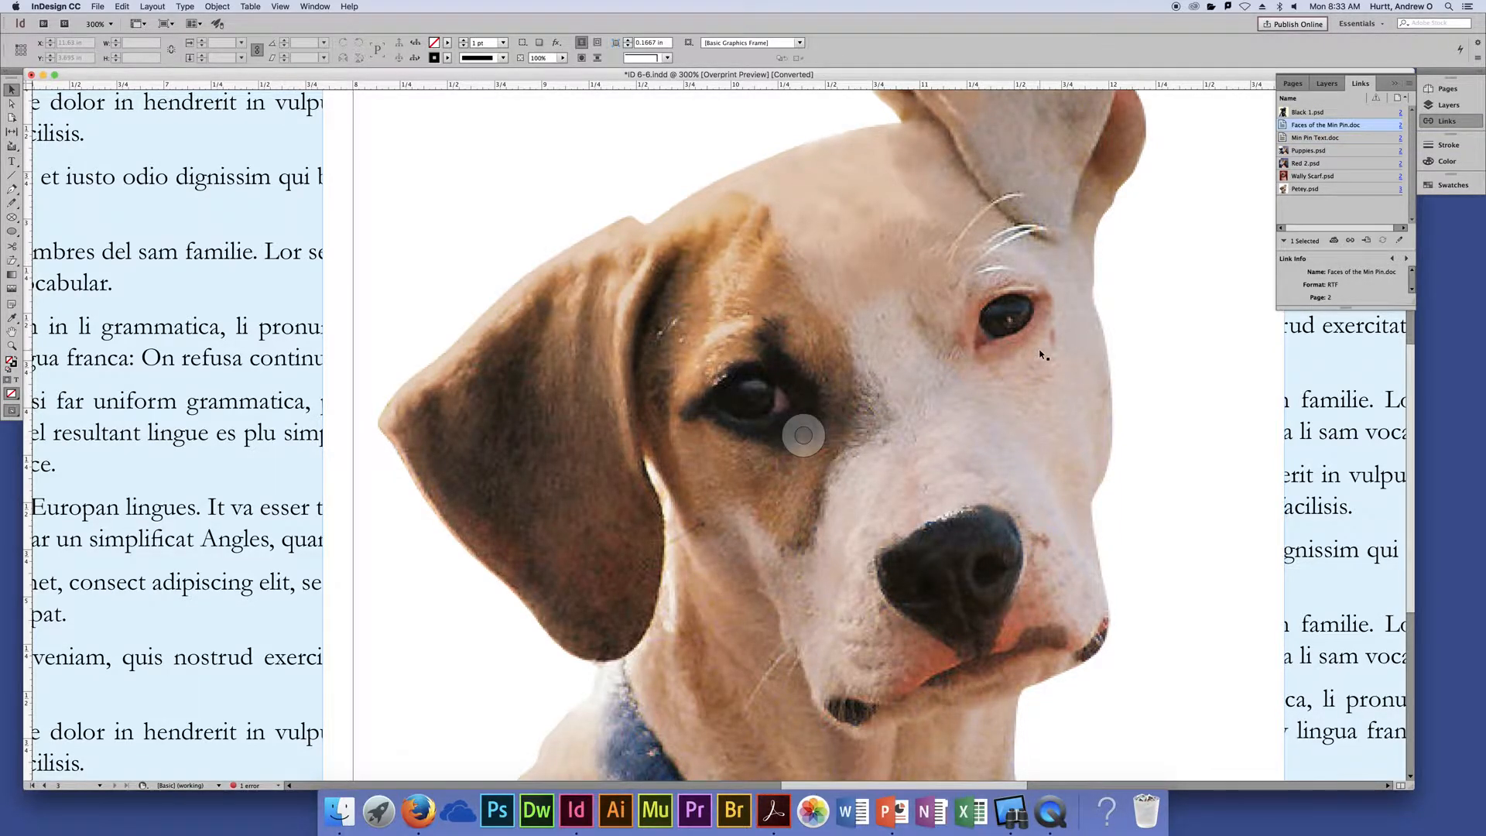
Select the first body text frame beneath the "dog's best FRIEND FOREVER" headline in the full spread.
{"action": "key", "text": "super+0"}
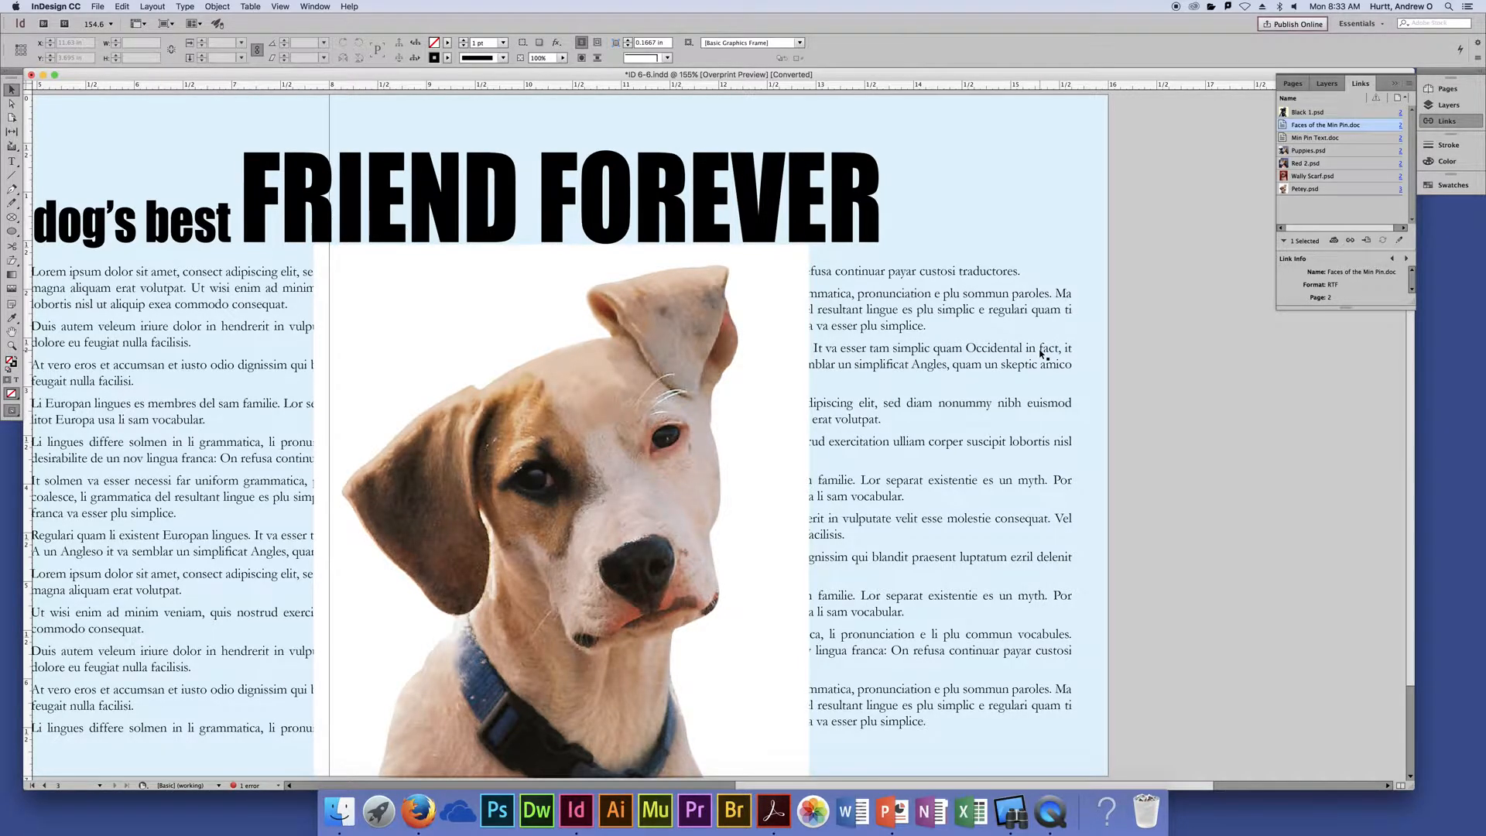
{"action": "key", "text": "super+minus"}
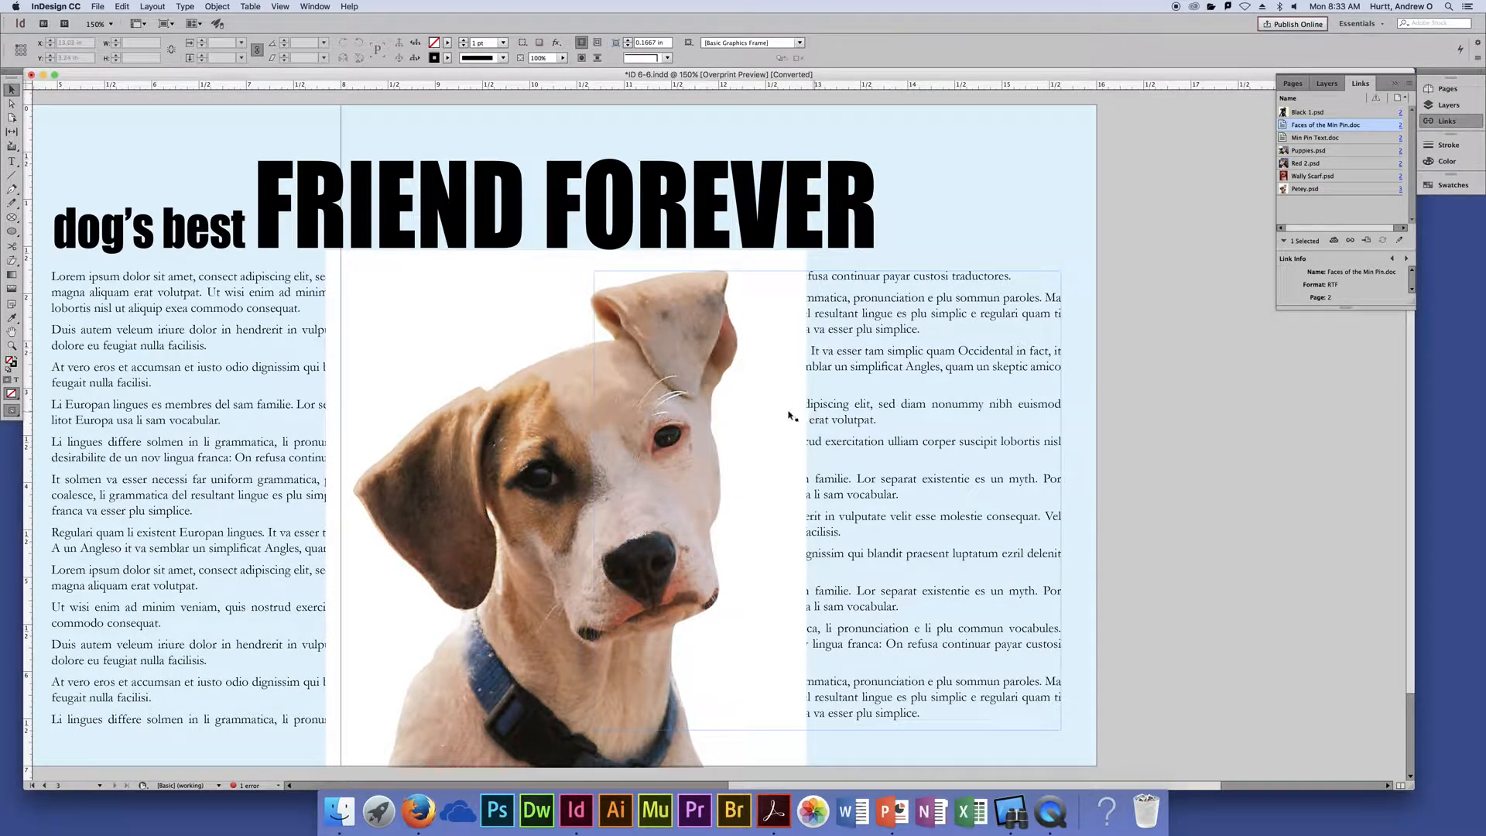
{"action": "key", "text": "super+minus"}
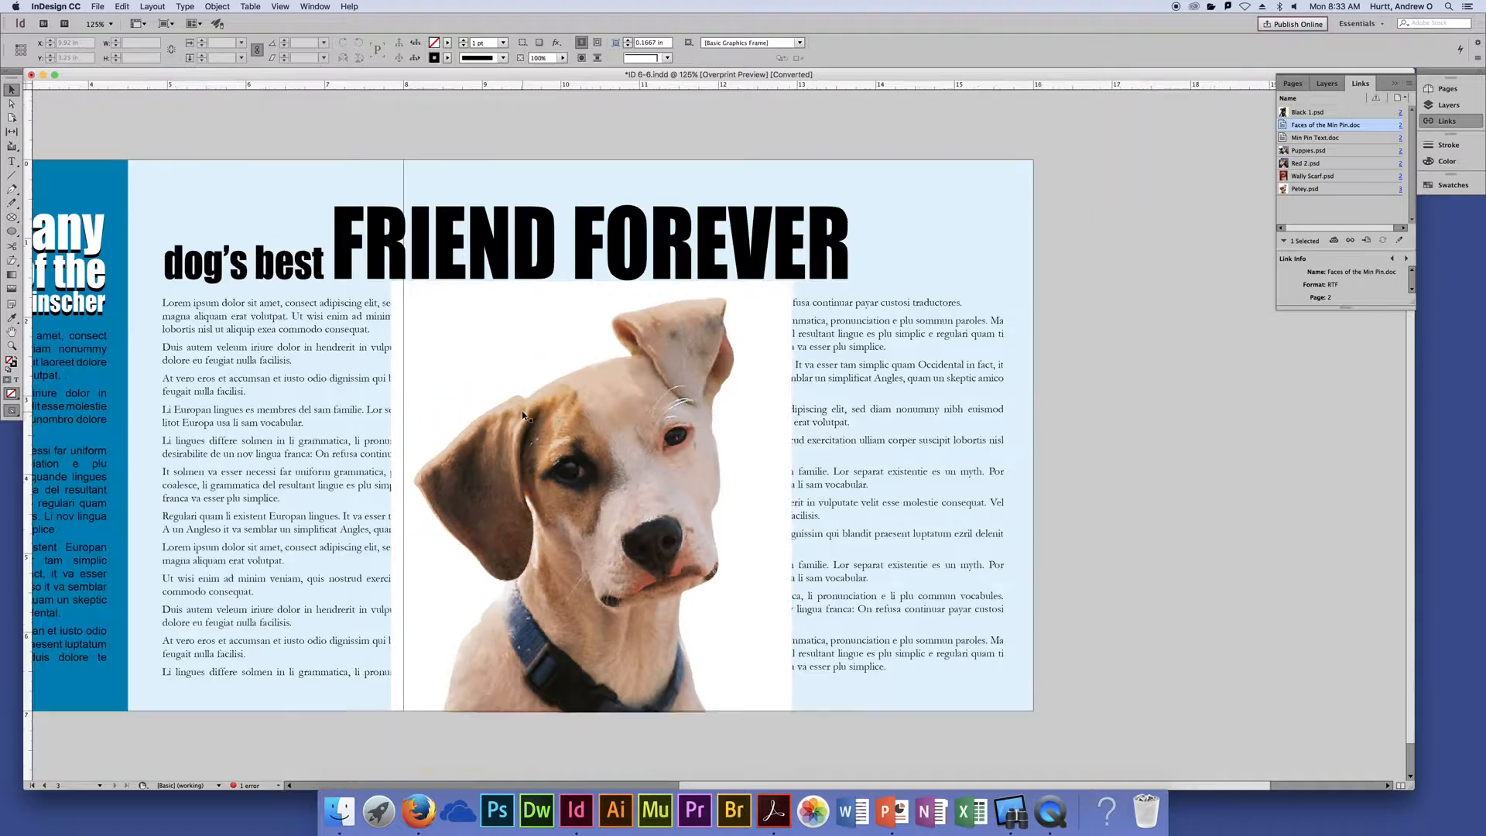
{"action": "left_click_drag", "start_coordinate": [471, 341], "coordinate": [776, 339]}
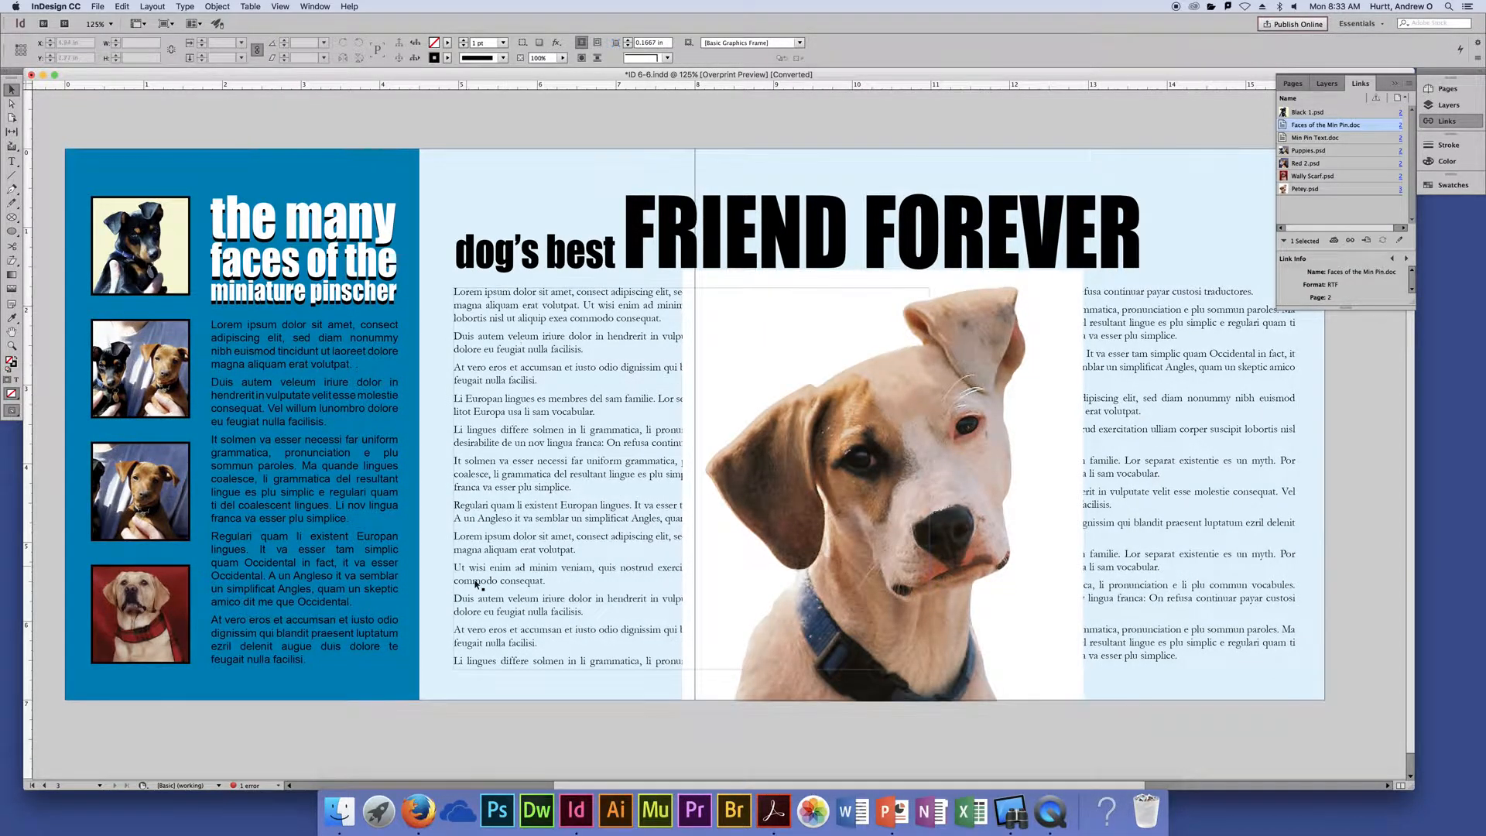
{"action": "left_click", "coordinate": [502, 338]}
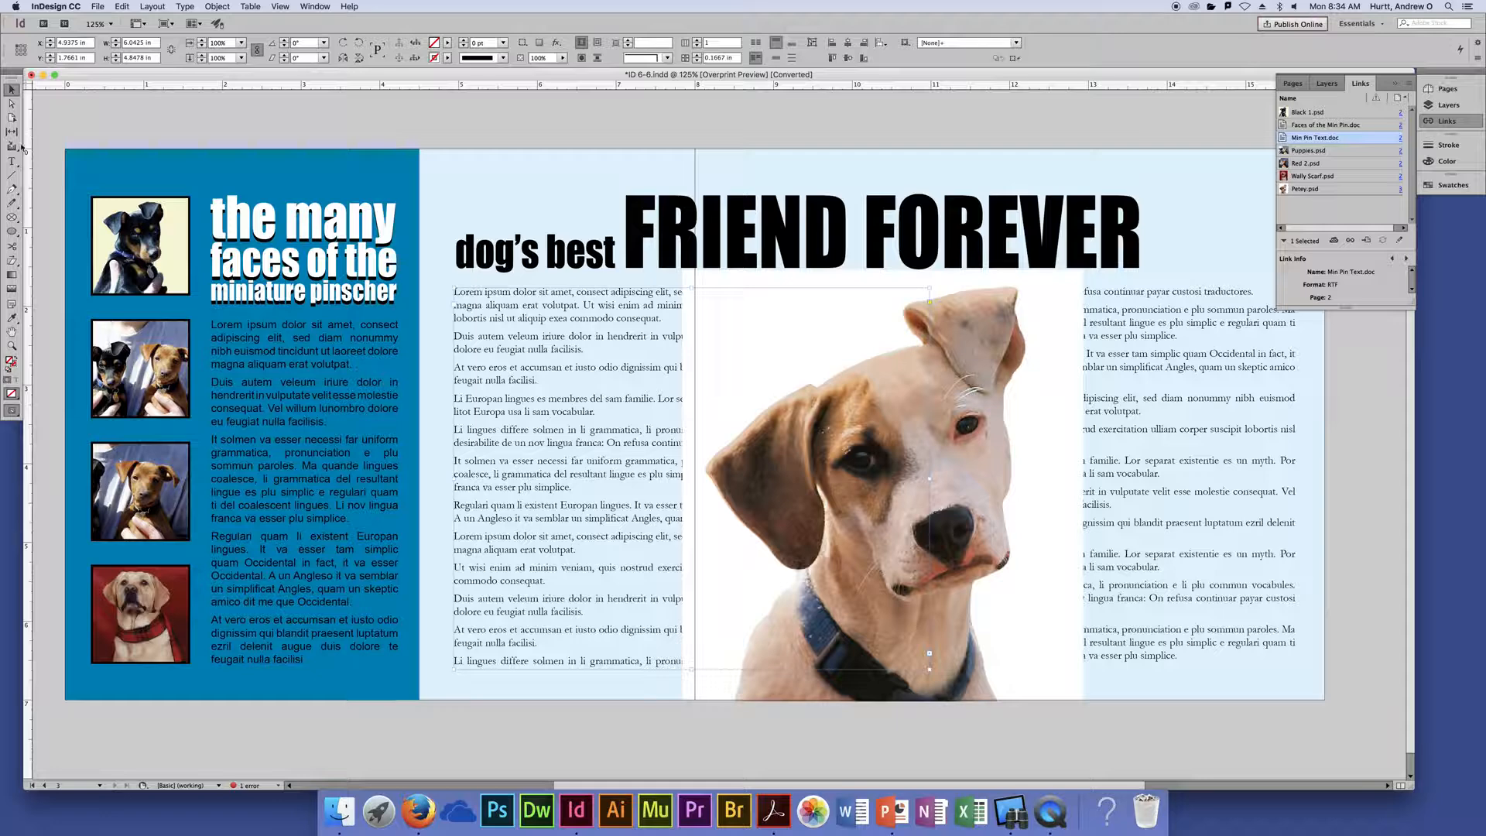
Clear the text and link selection and return to the Selection tool with nothing selected on the spread.
{"action": "left_click", "coordinate": [11, 161]}
{"action": "left_click", "coordinate": [506, 336]}
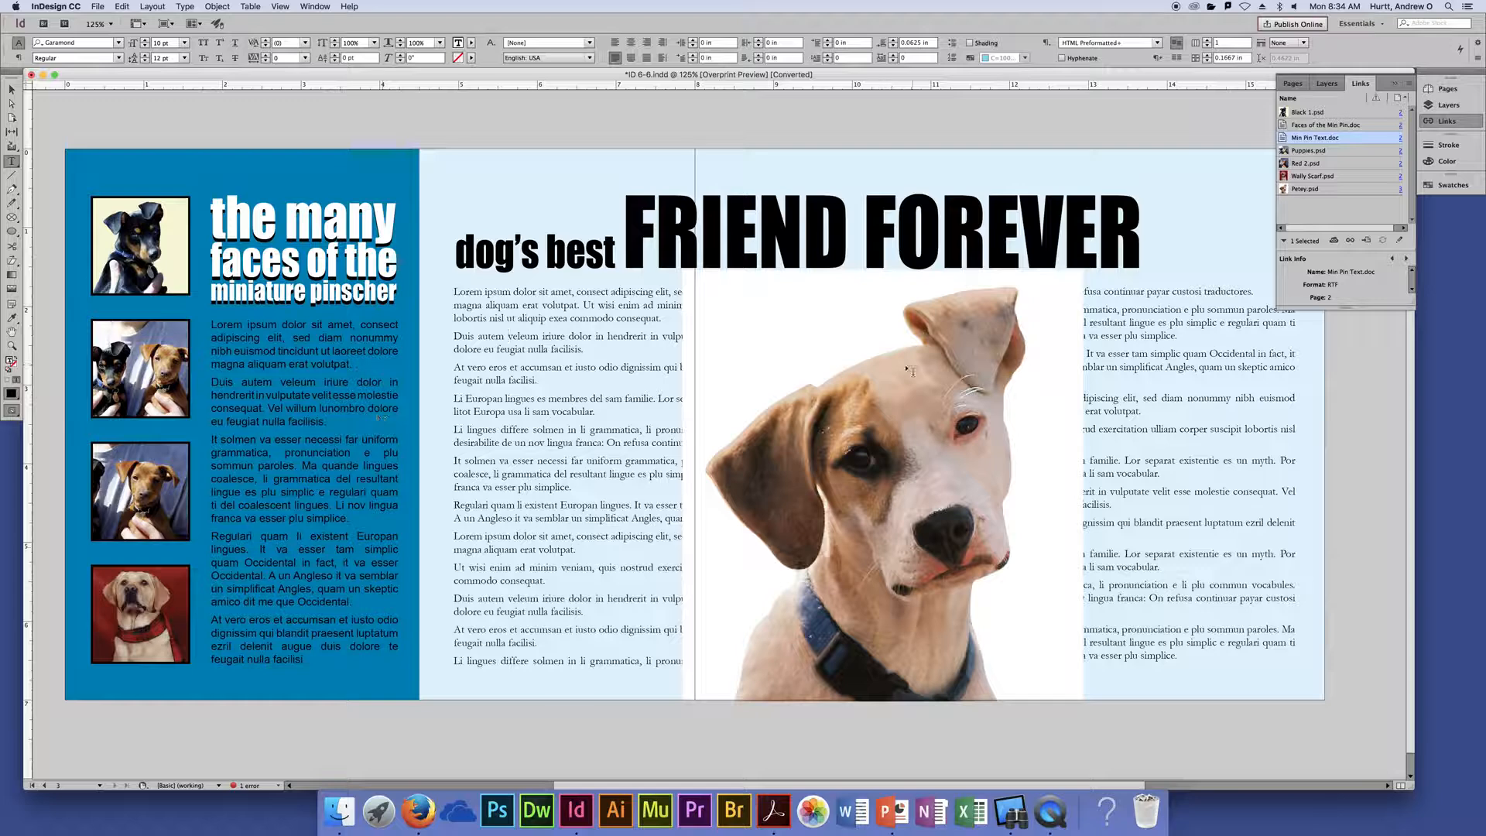
{"action": "left_click", "coordinate": [664, 124]}
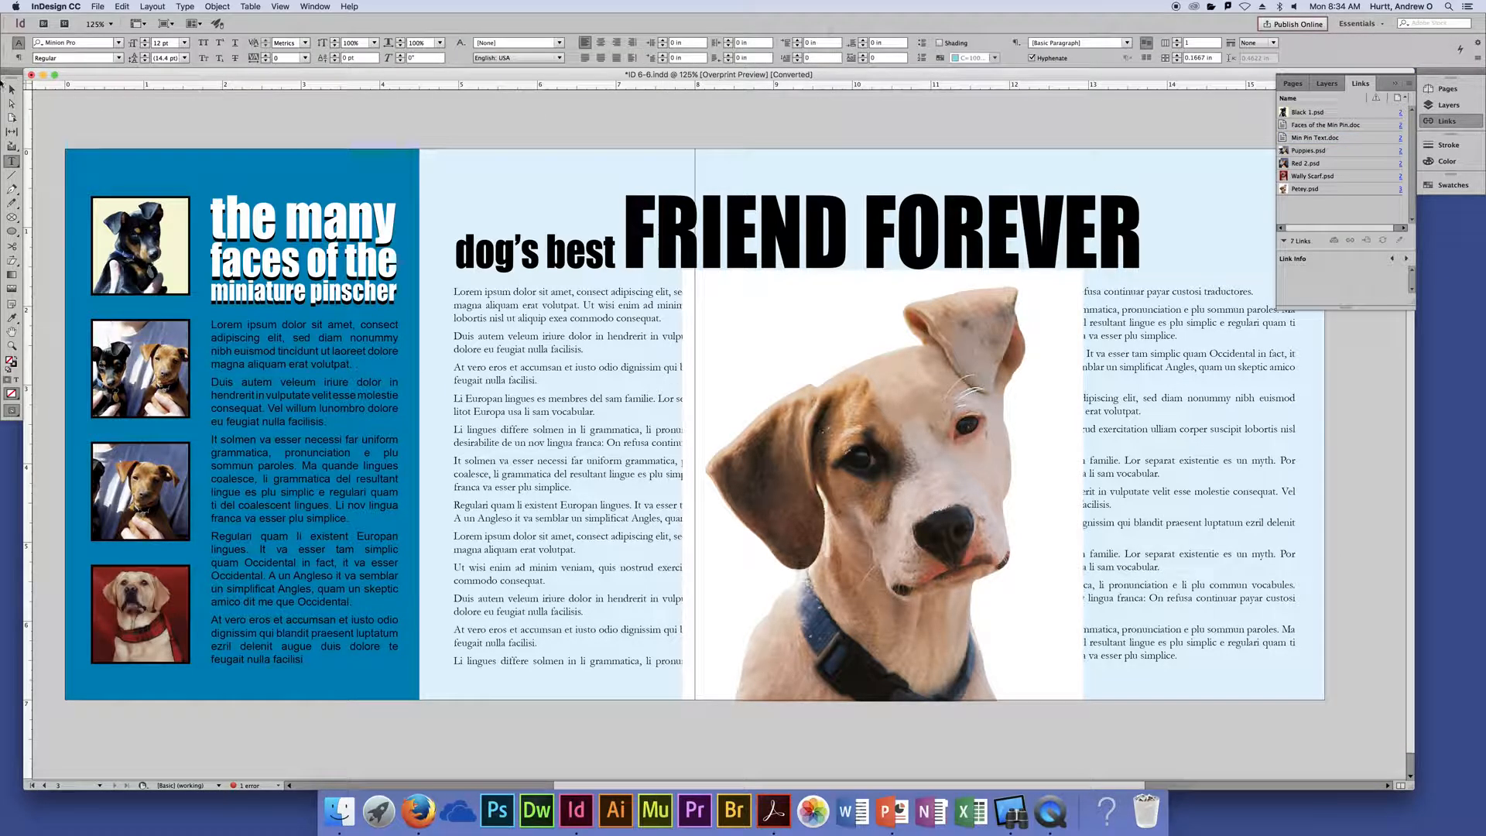
{"action": "left_click", "coordinate": [12, 89]}
{"action": "left_click", "coordinate": [835, 215]}
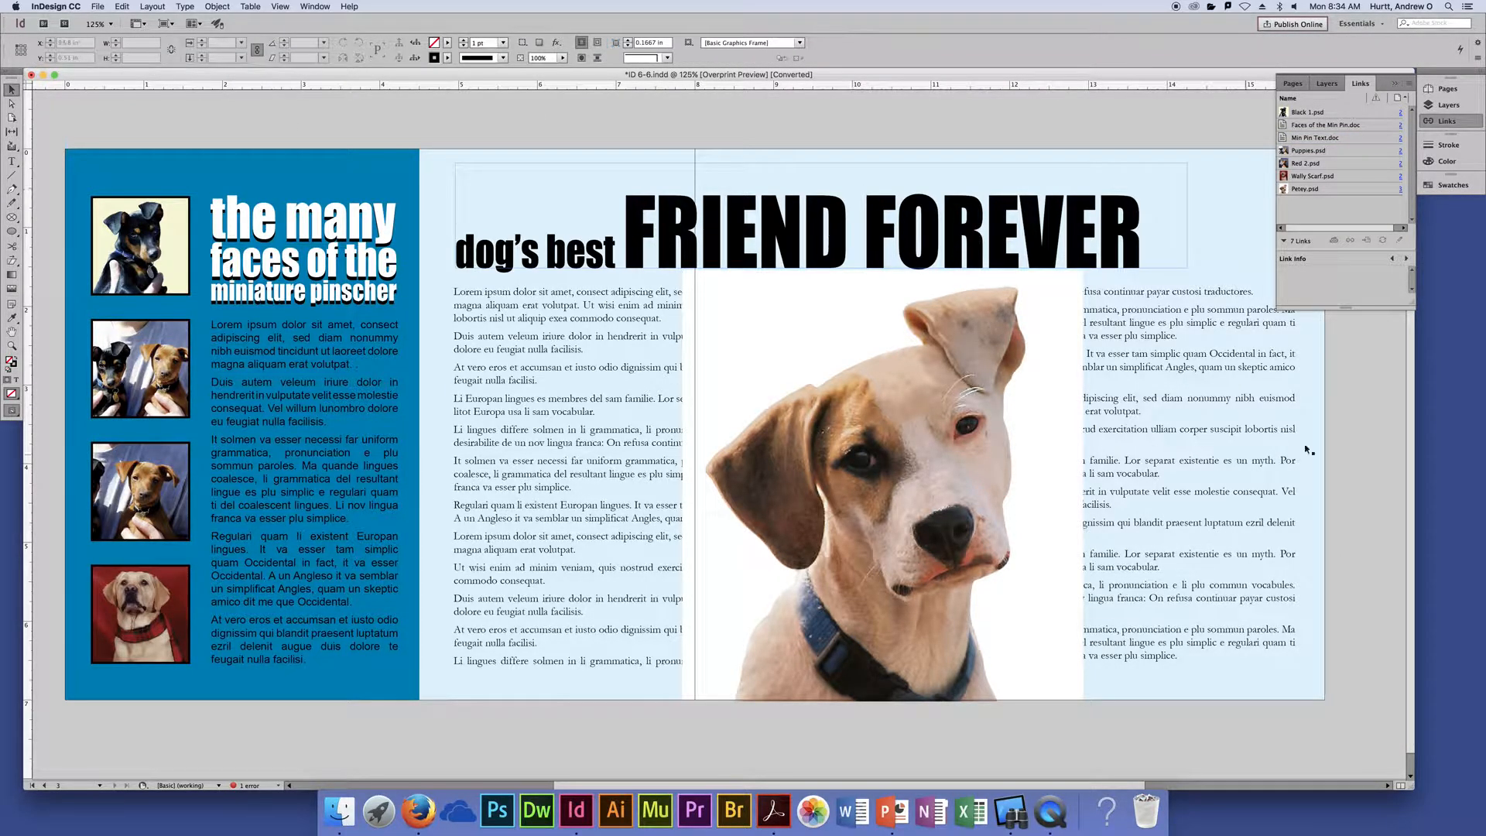
{"action": "left_click", "coordinate": [645, 104]}
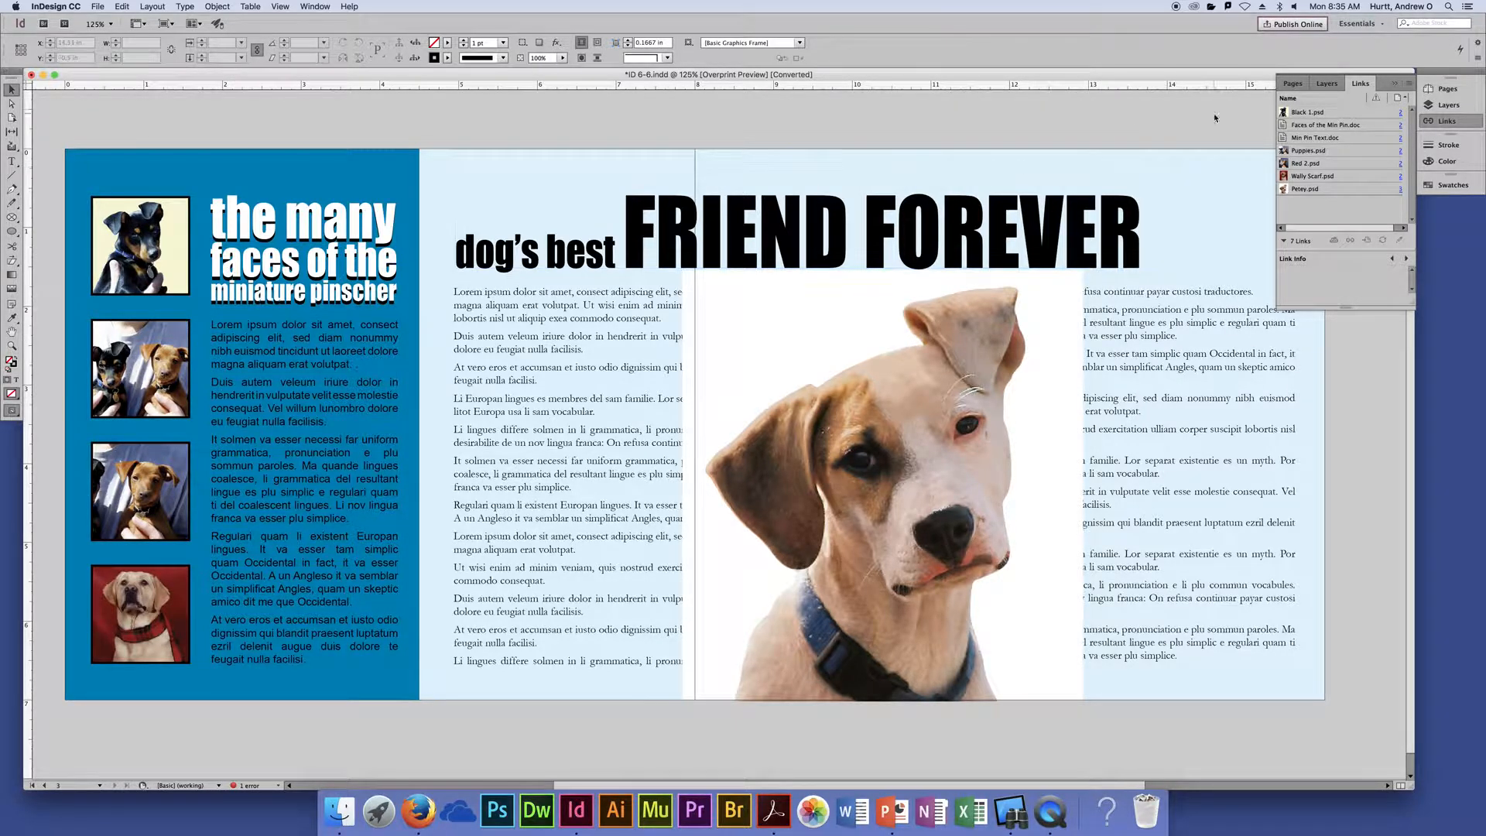
Examine the full link information of Black 1.psd in the enlarged link details area, and collapse the details.
{"action": "left_click", "coordinate": [1380, 115]}
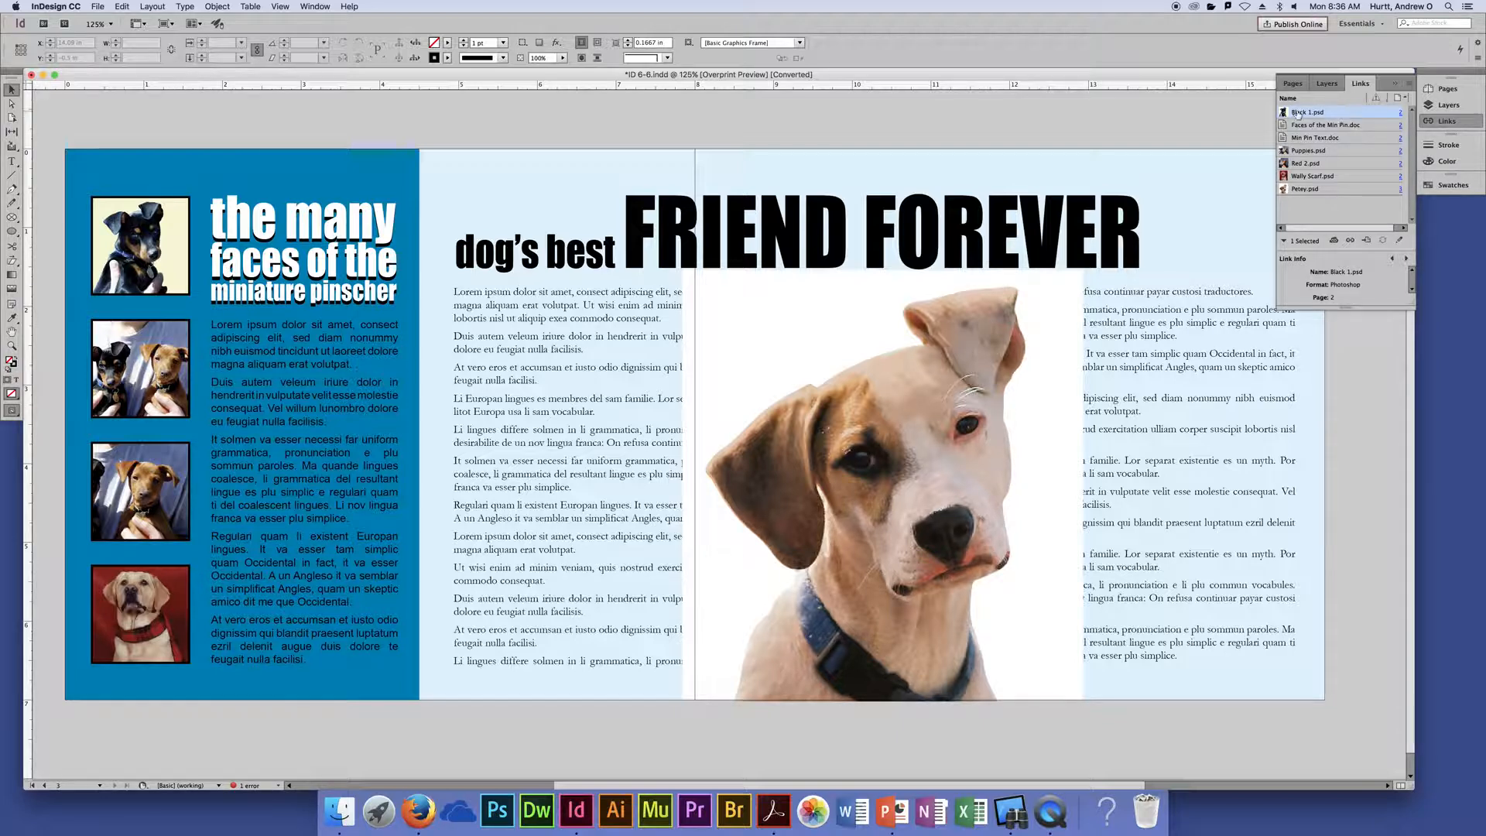
{"action": "mouse_move", "coordinate": [1297, 115]}
{"action": "left_click_drag", "start_coordinate": [1345, 307], "coordinate": [1339, 430]}
{"action": "left_click_drag", "start_coordinate": [1338, 478], "coordinate": [1348, 521]}
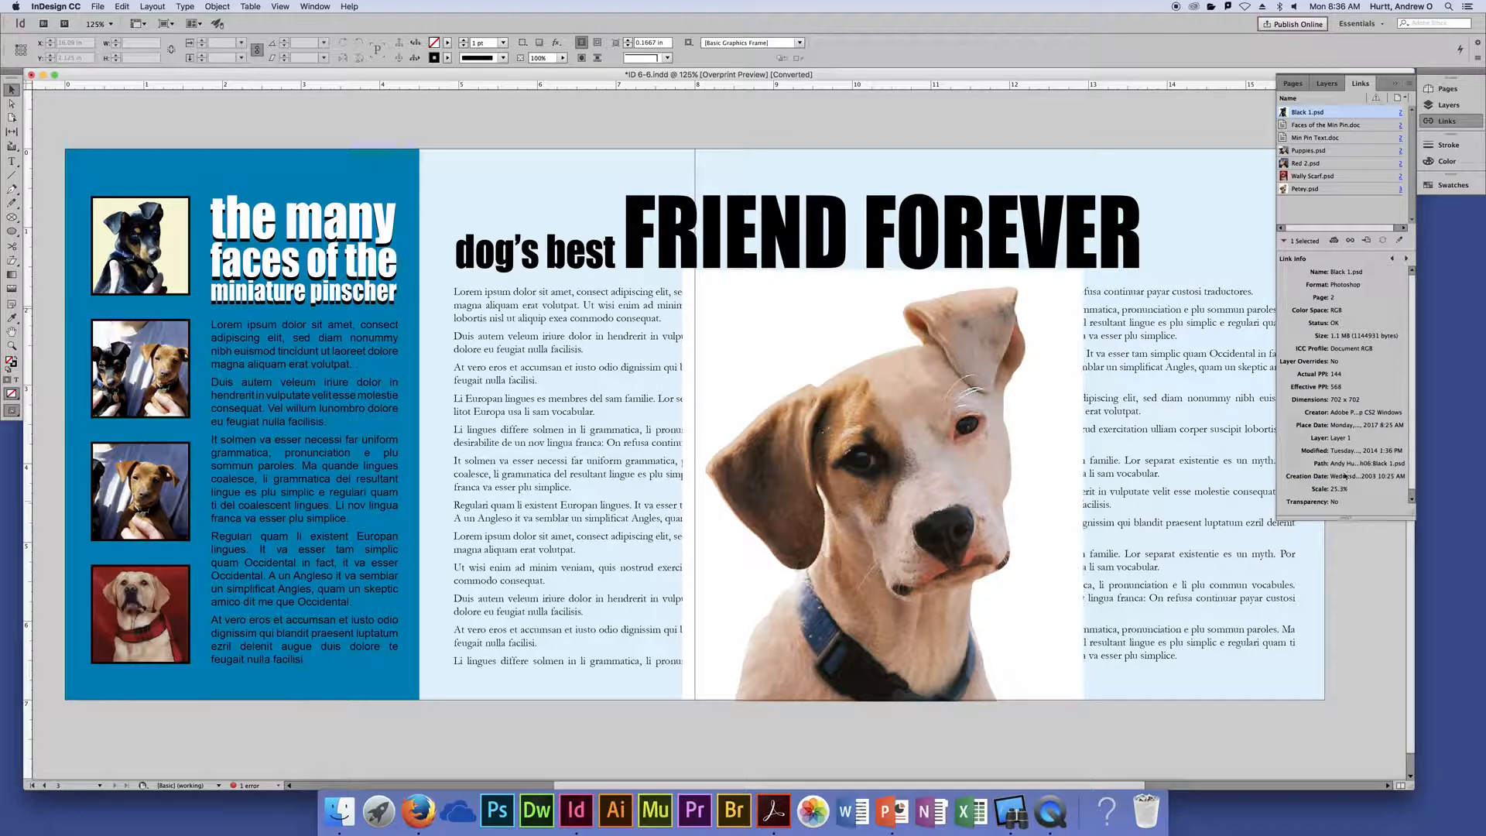
{"action": "left_click", "coordinate": [1283, 241]}
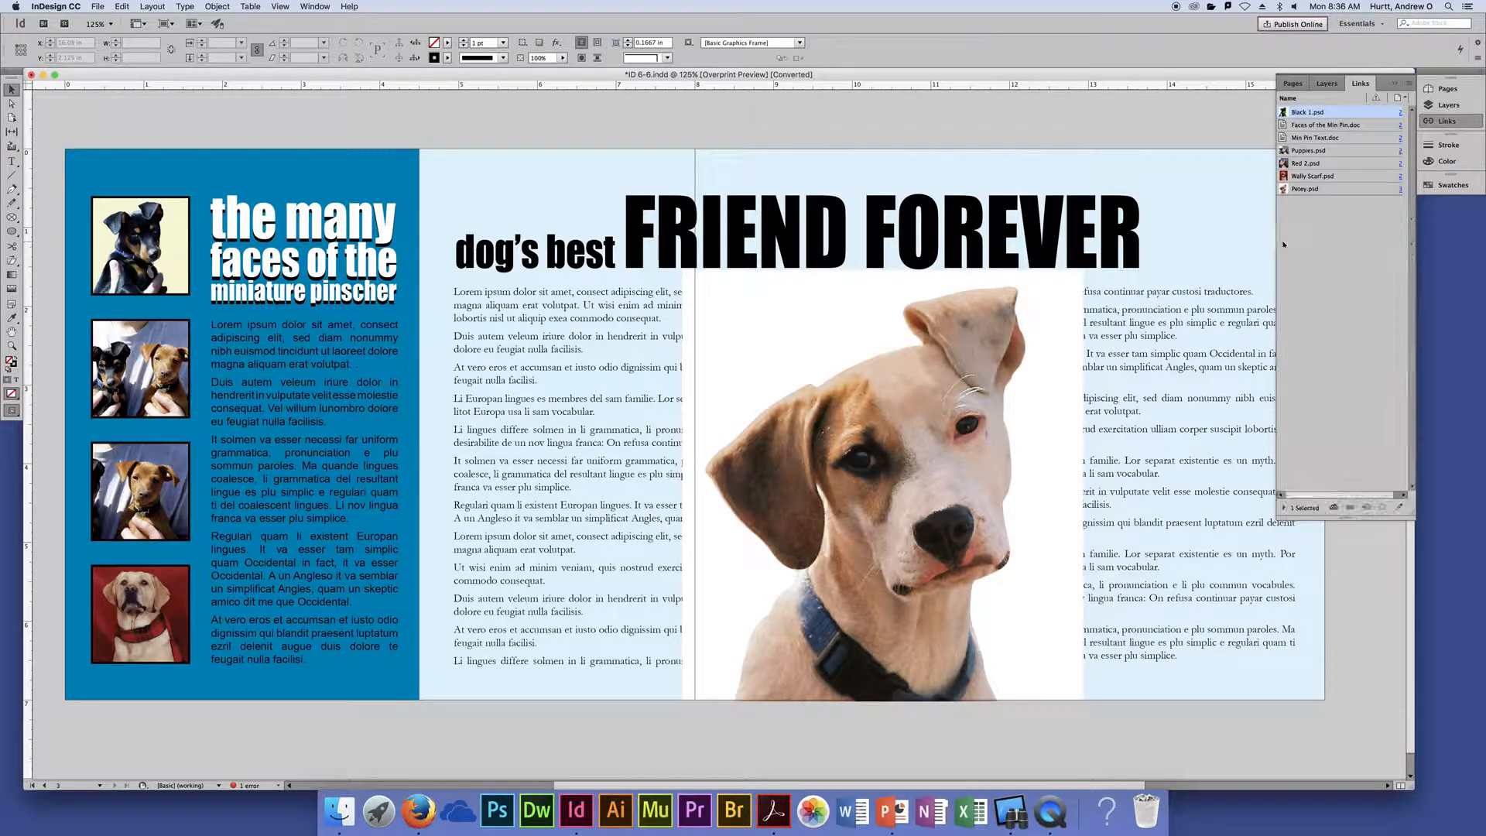
{"action": "left_click", "coordinate": [1283, 240]}
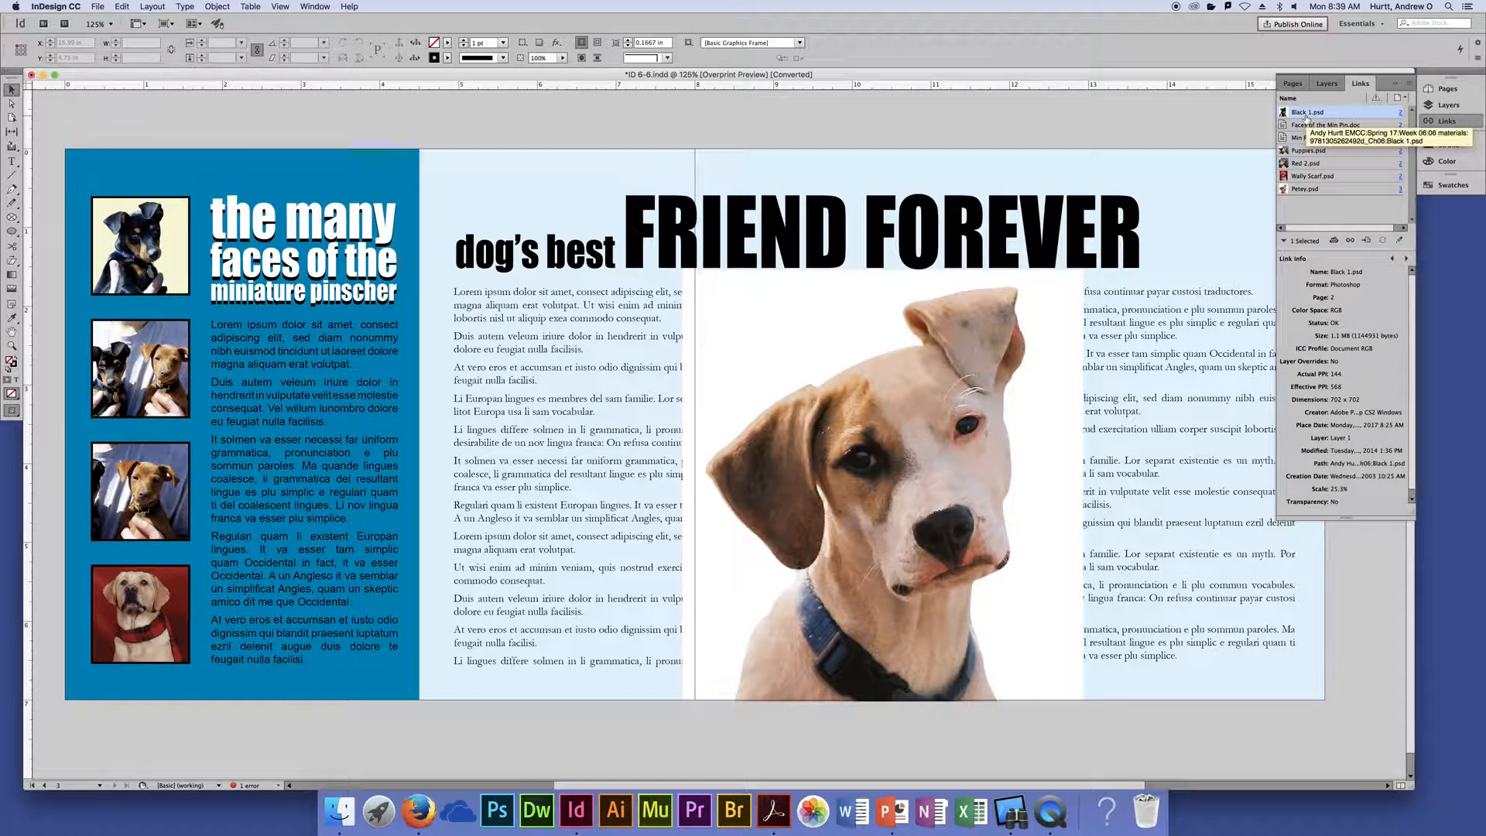
{"action": "left_click", "coordinate": [1335, 221]}
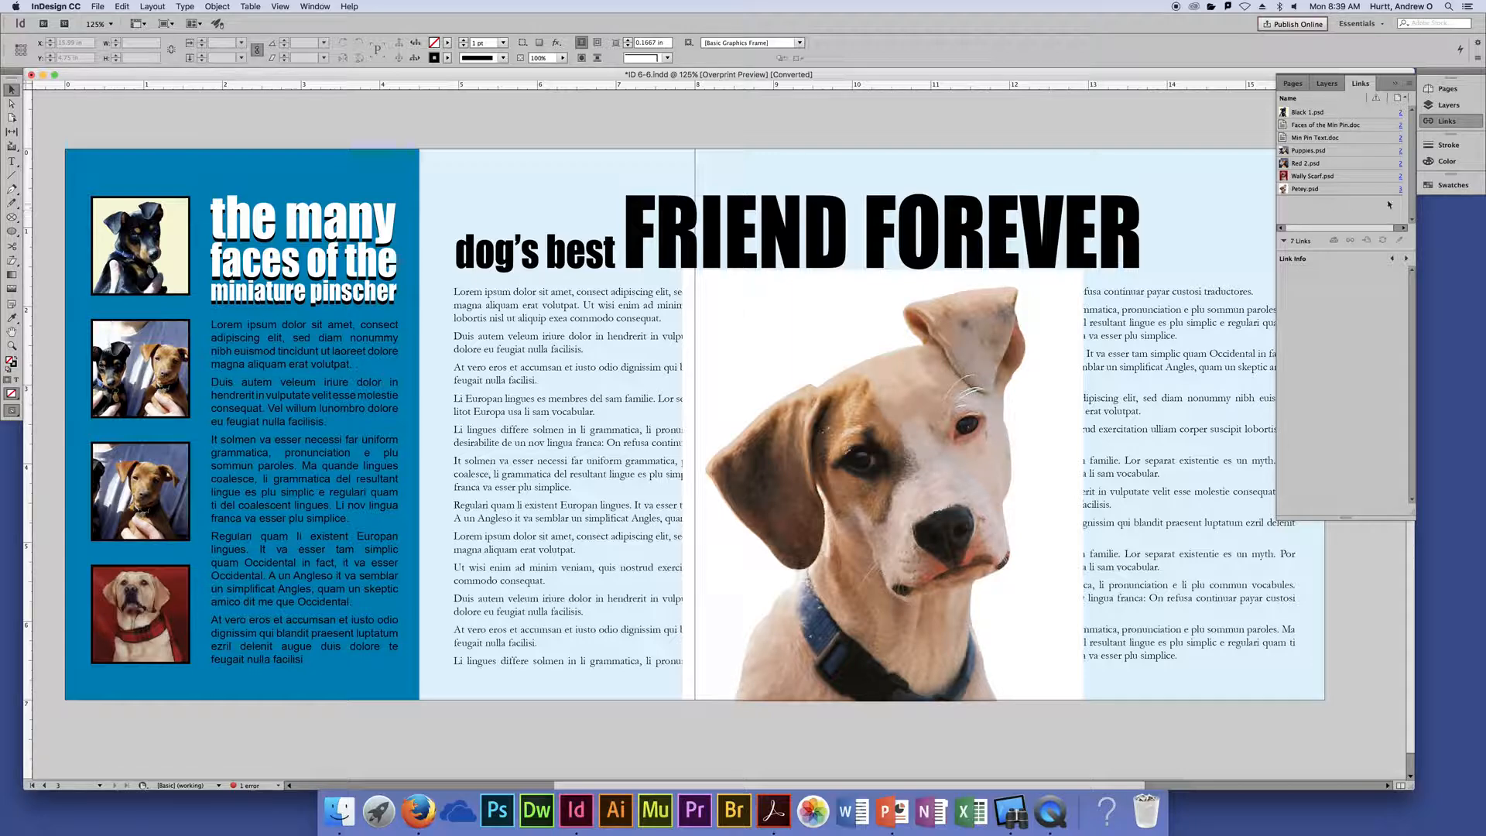
{"action": "left_click", "coordinate": [1336, 115]}
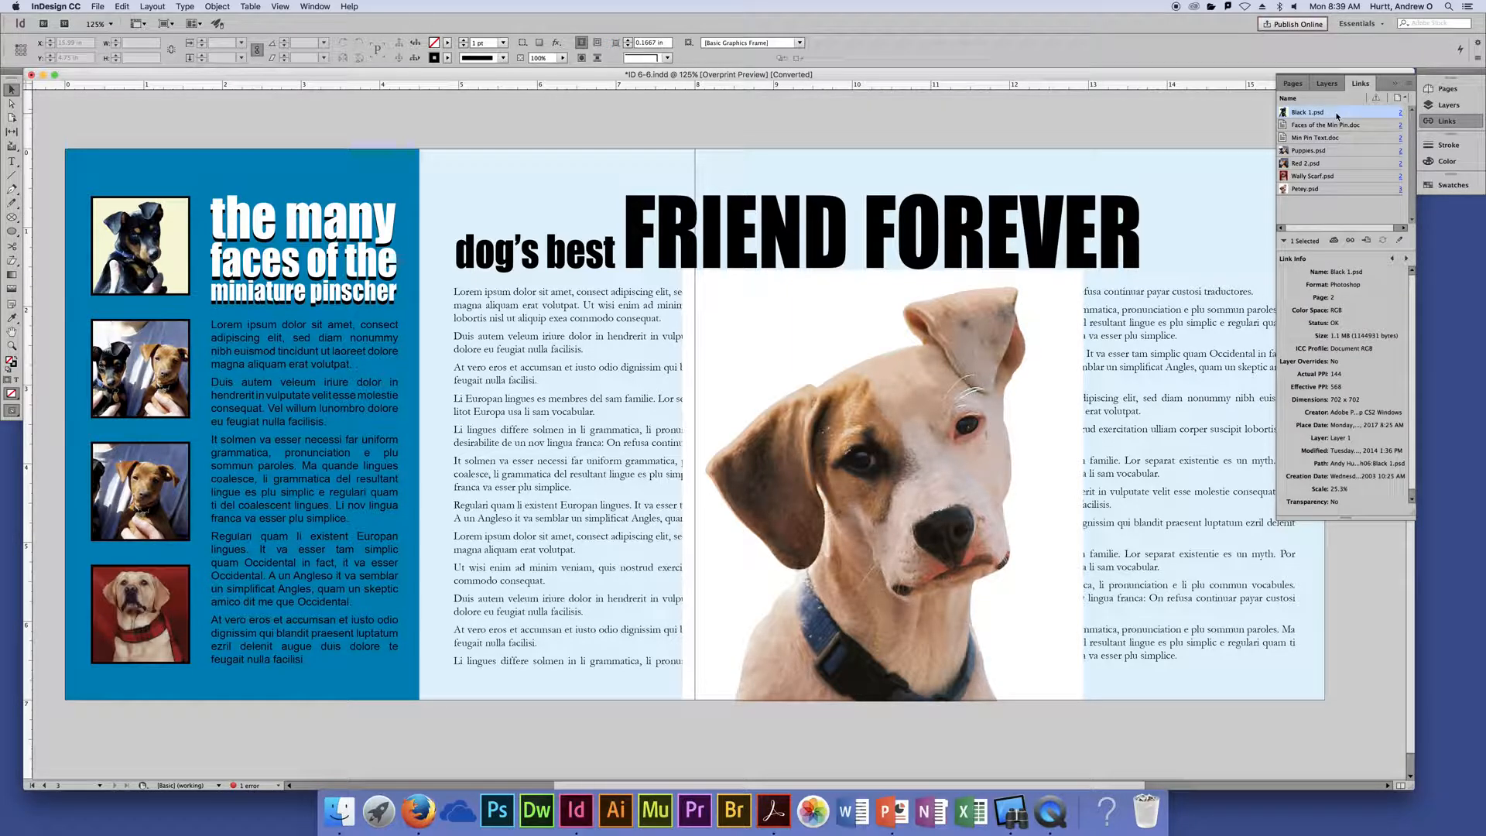
{"action": "left_click", "coordinate": [1283, 240]}
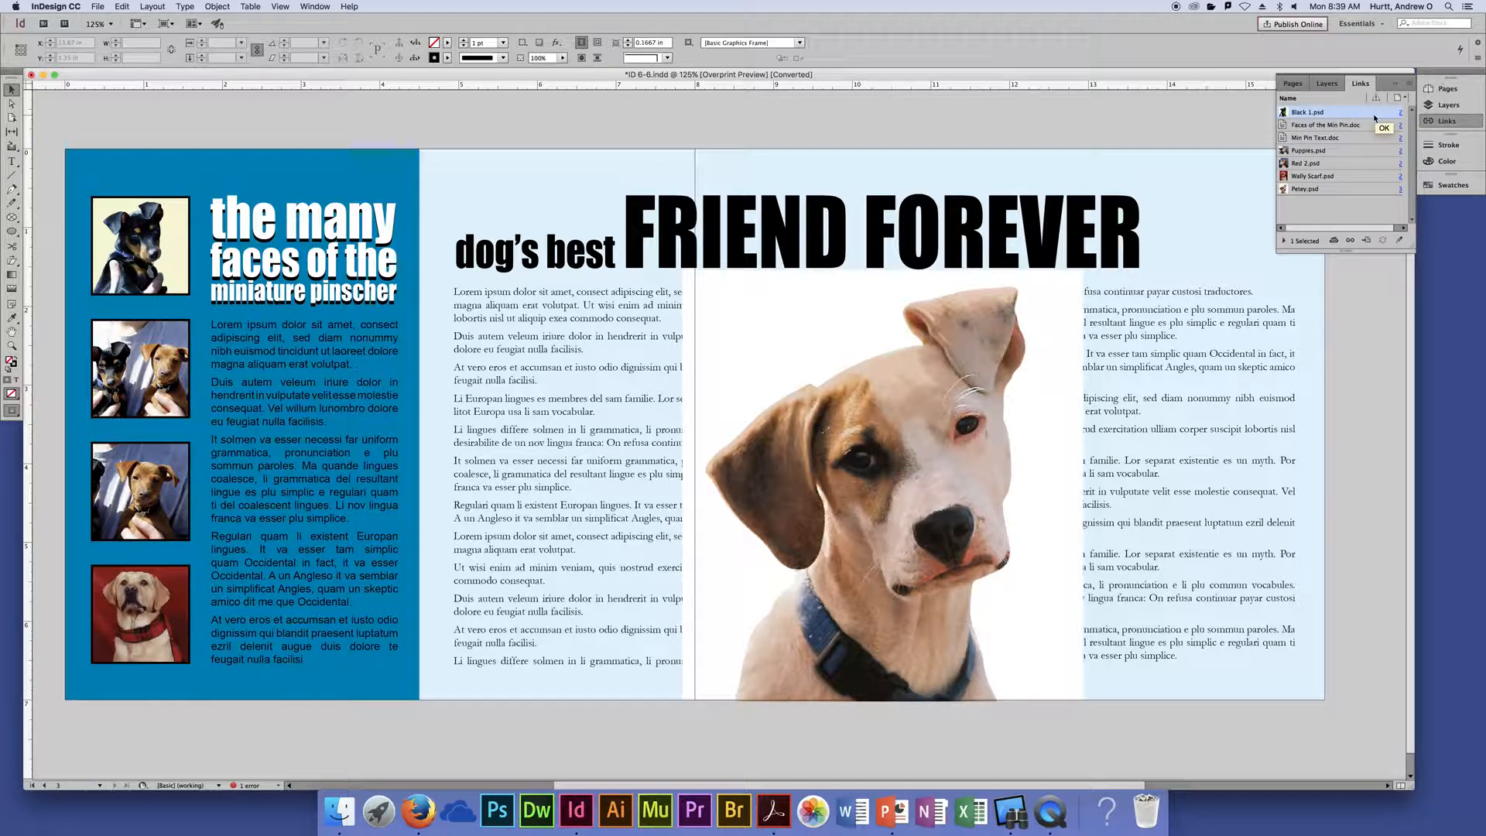
Go to the linked images Black 1.psd, Wally Scarf.psd, Petey.psd and Puppies.psd in the layout, one after another.
{"action": "left_click", "coordinate": [1365, 241]}
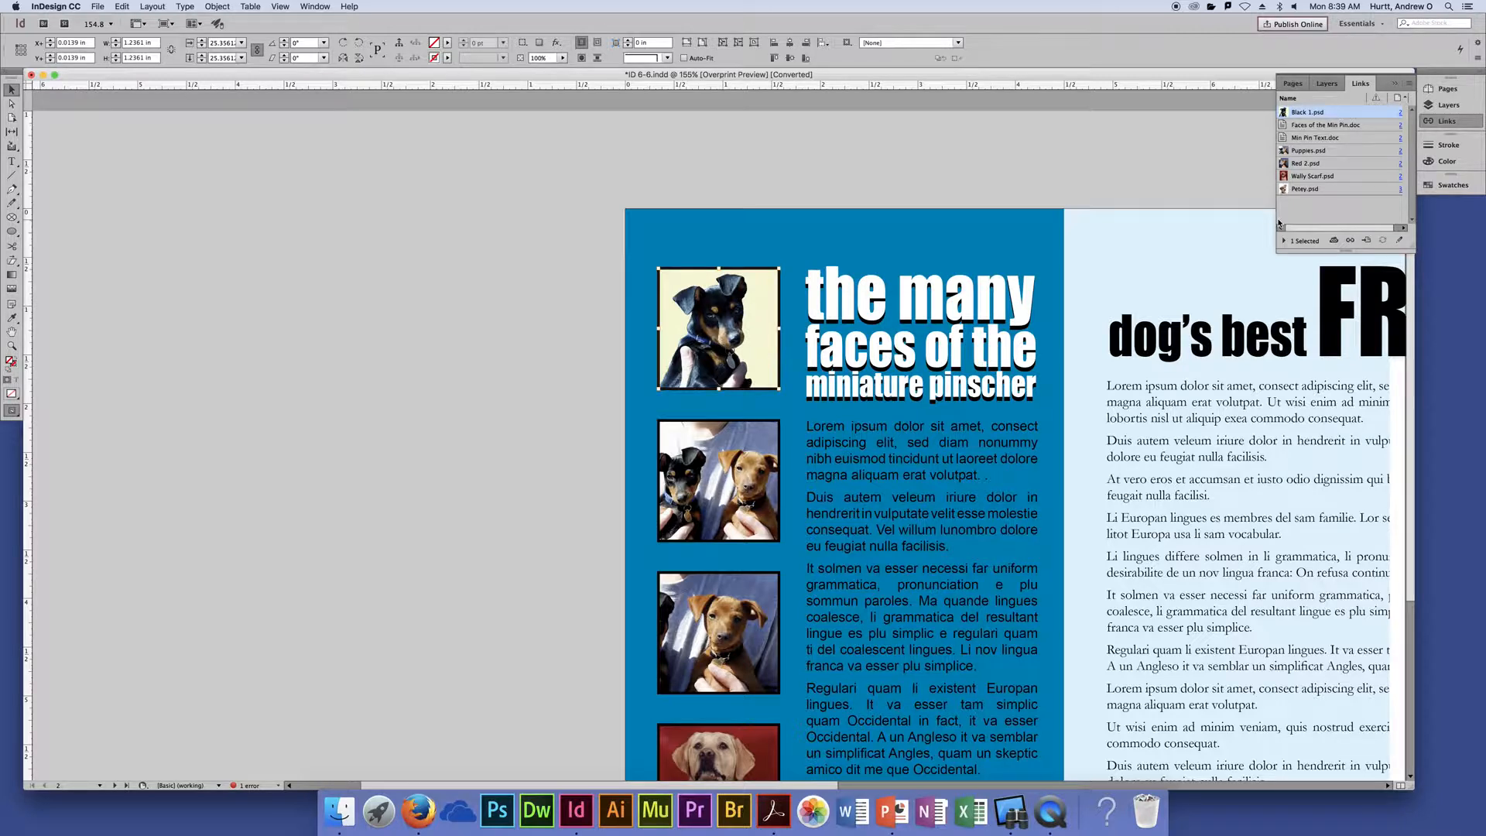
{"action": "left_click", "coordinate": [1324, 176]}
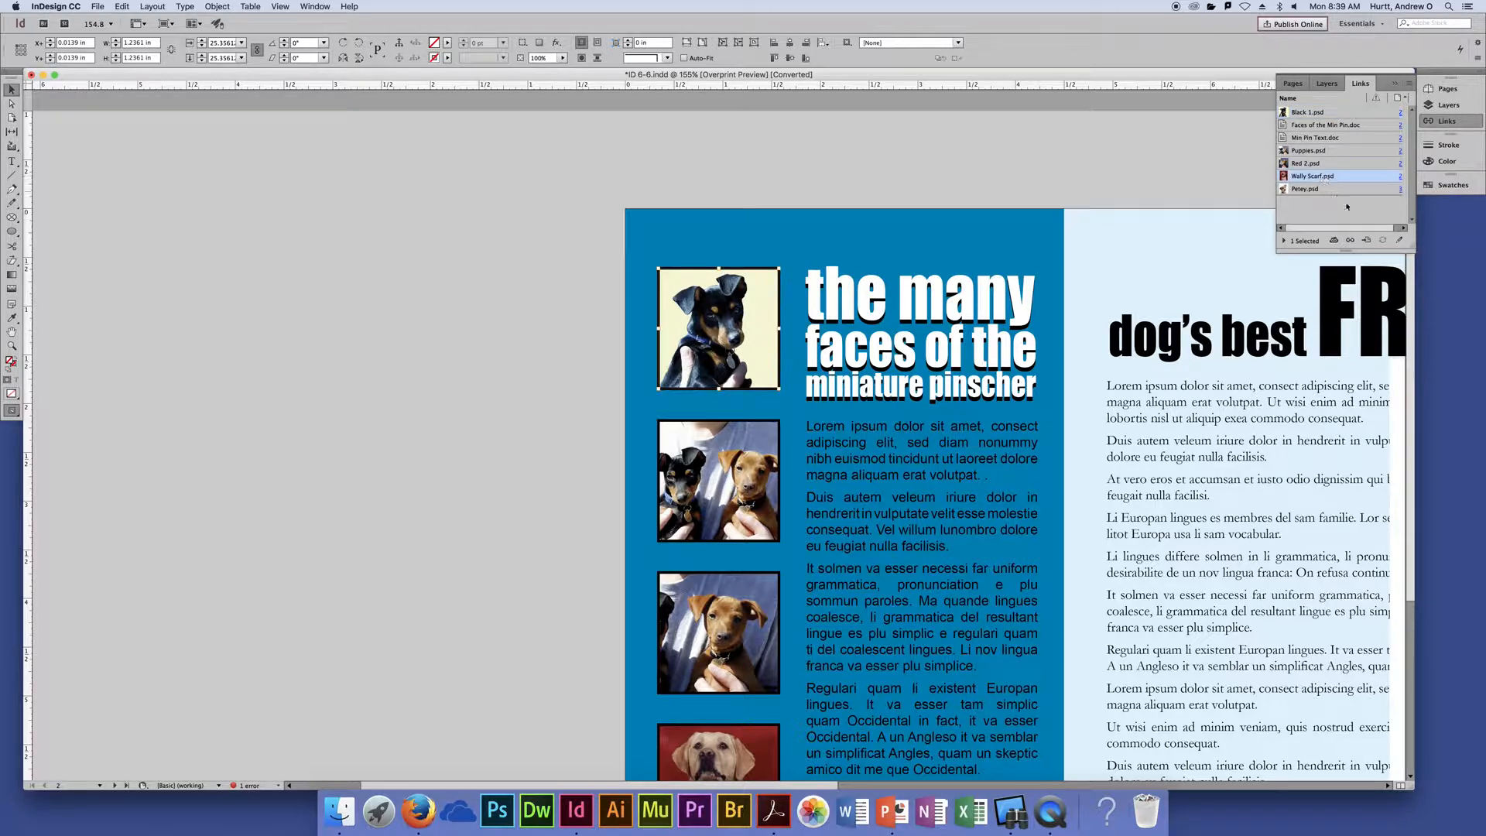
{"action": "left_click", "coordinate": [1366, 241]}
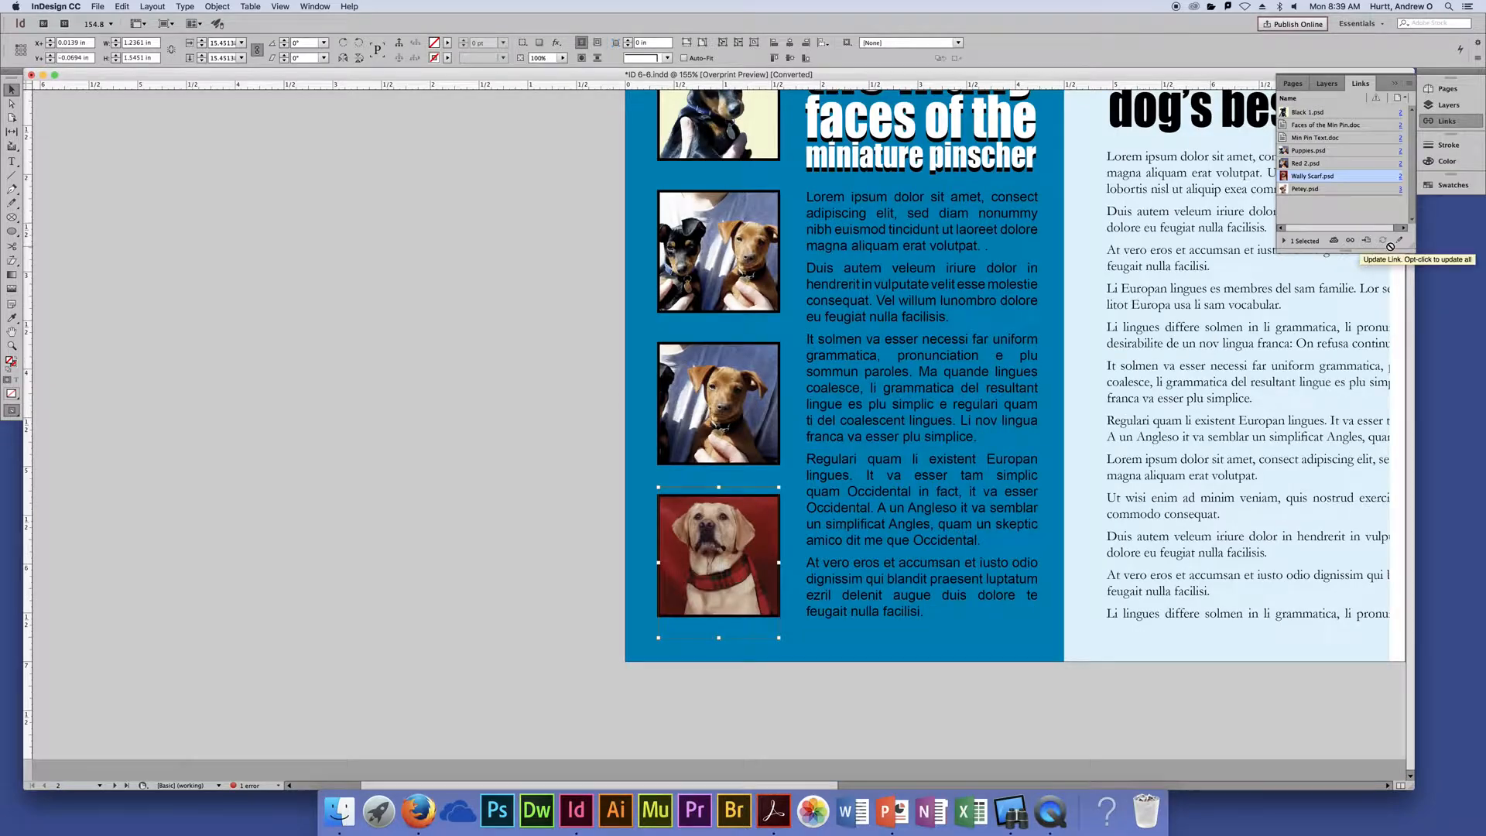
{"action": "left_click", "coordinate": [1338, 187]}
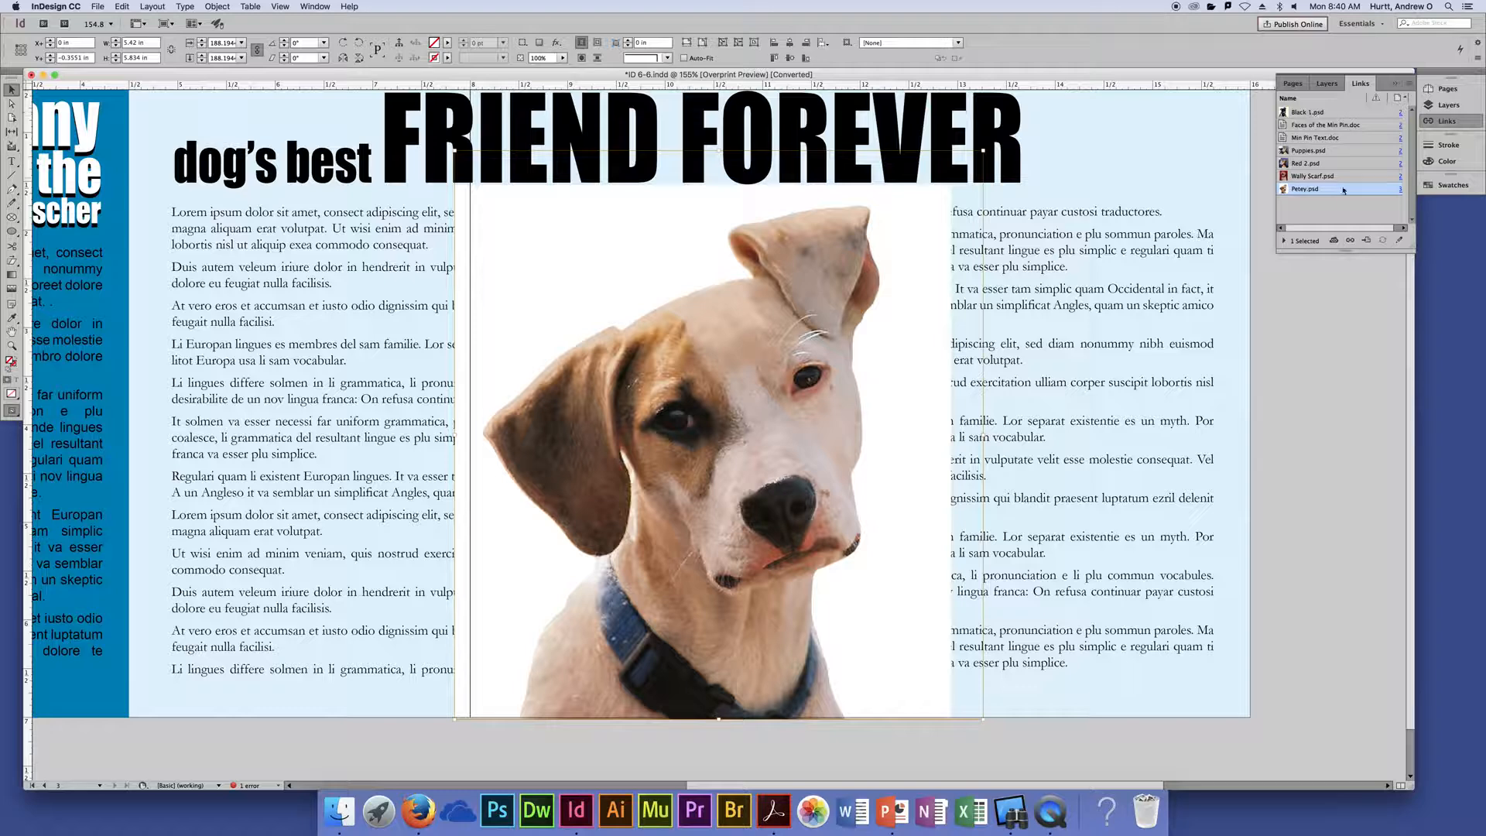
{"action": "left_click", "coordinate": [1320, 150]}
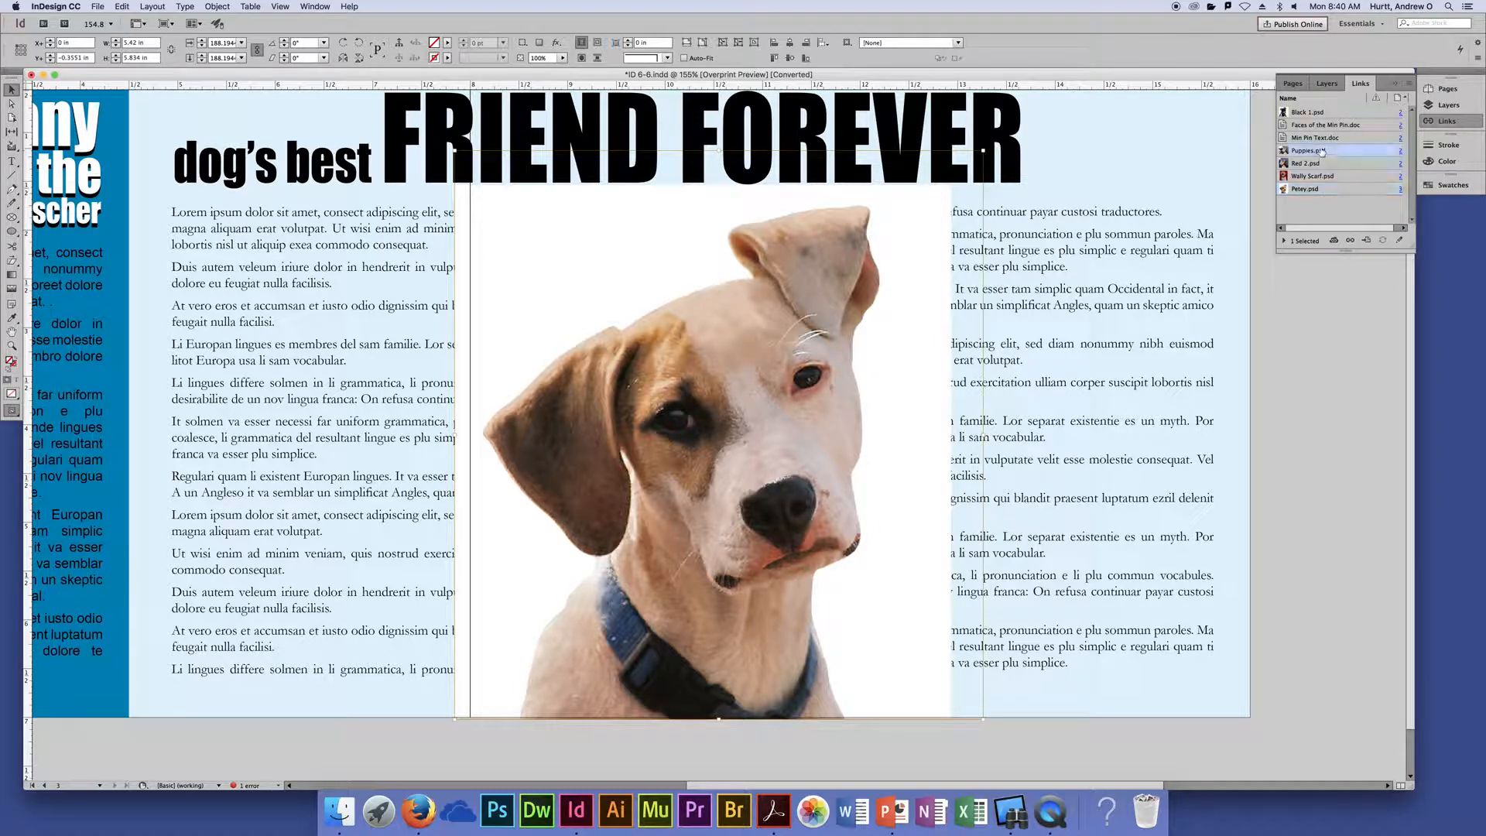
{"action": "left_click", "coordinate": [1366, 240]}
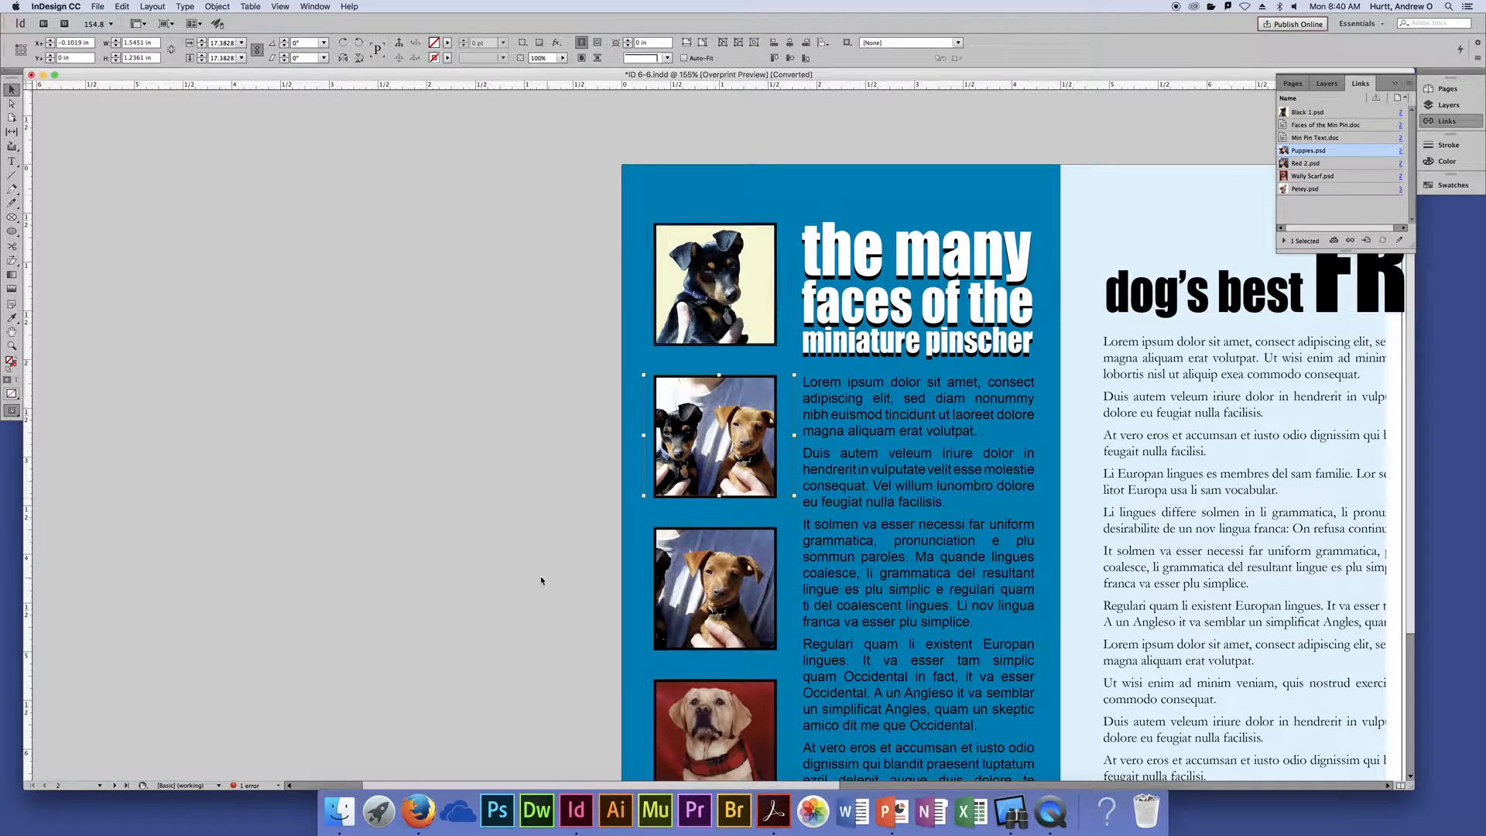
{"action": "scroll", "coordinate": [540, 580], "scroll_direction": "down", "scroll_amount": 1}
{"action": "scroll", "coordinate": [541, 580], "scroll_direction": "down", "scroll_amount": 5}
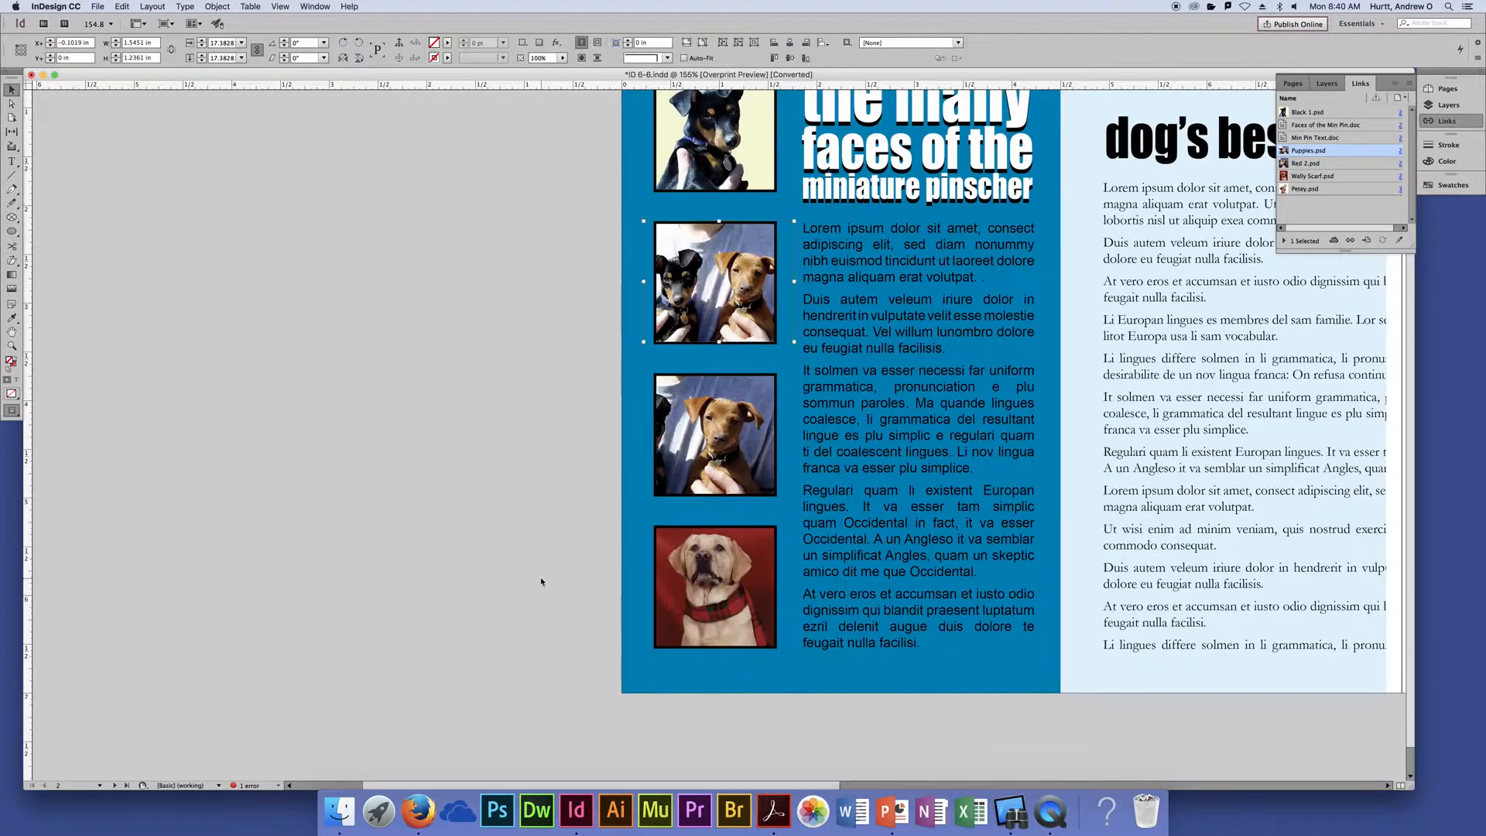
{"action": "scroll", "coordinate": [564, 592], "scroll_direction": "up", "scroll_amount": 3}
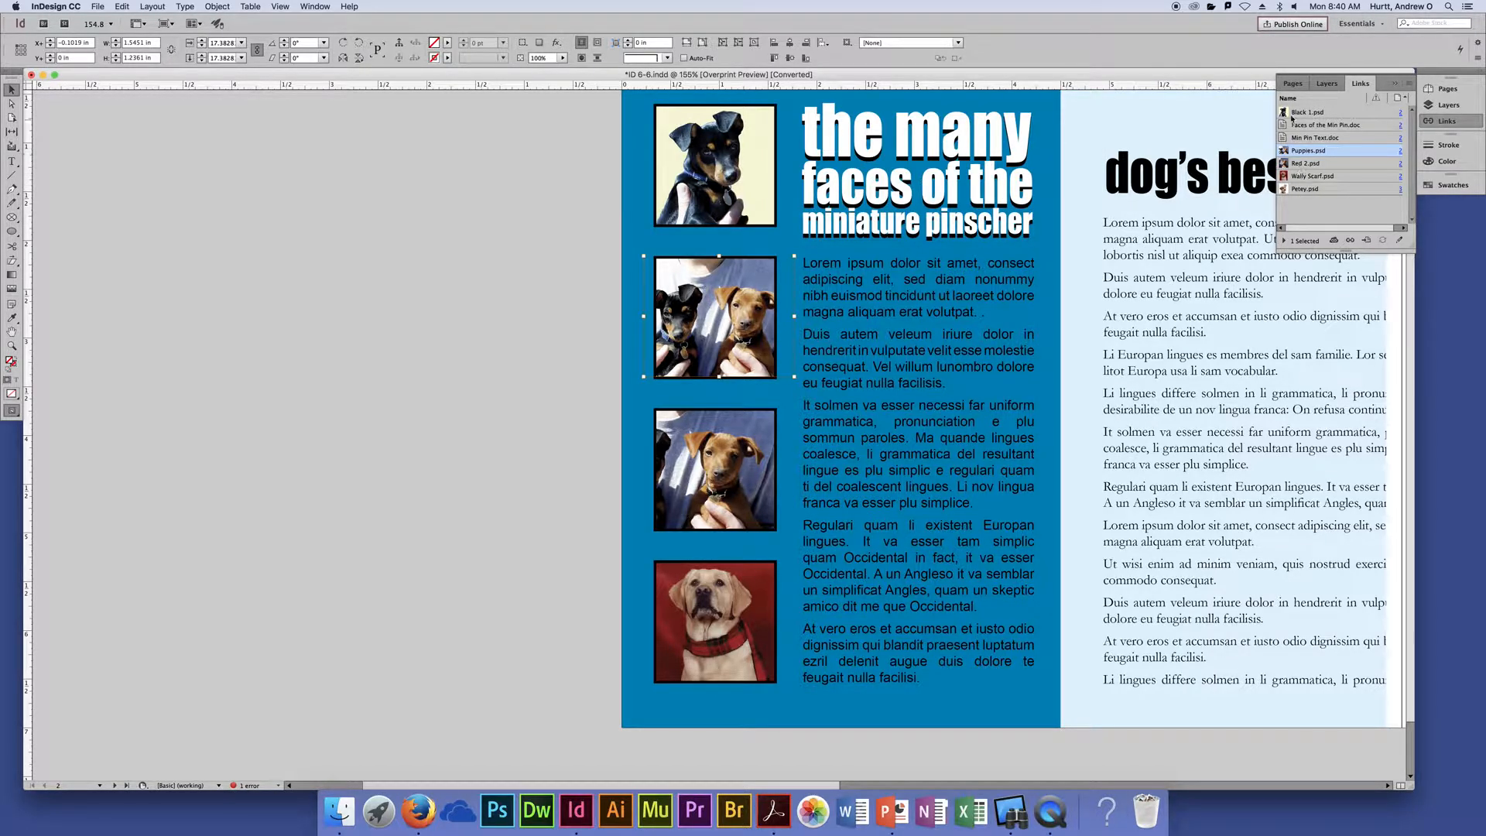
{"action": "left_click", "coordinate": [1337, 190]}
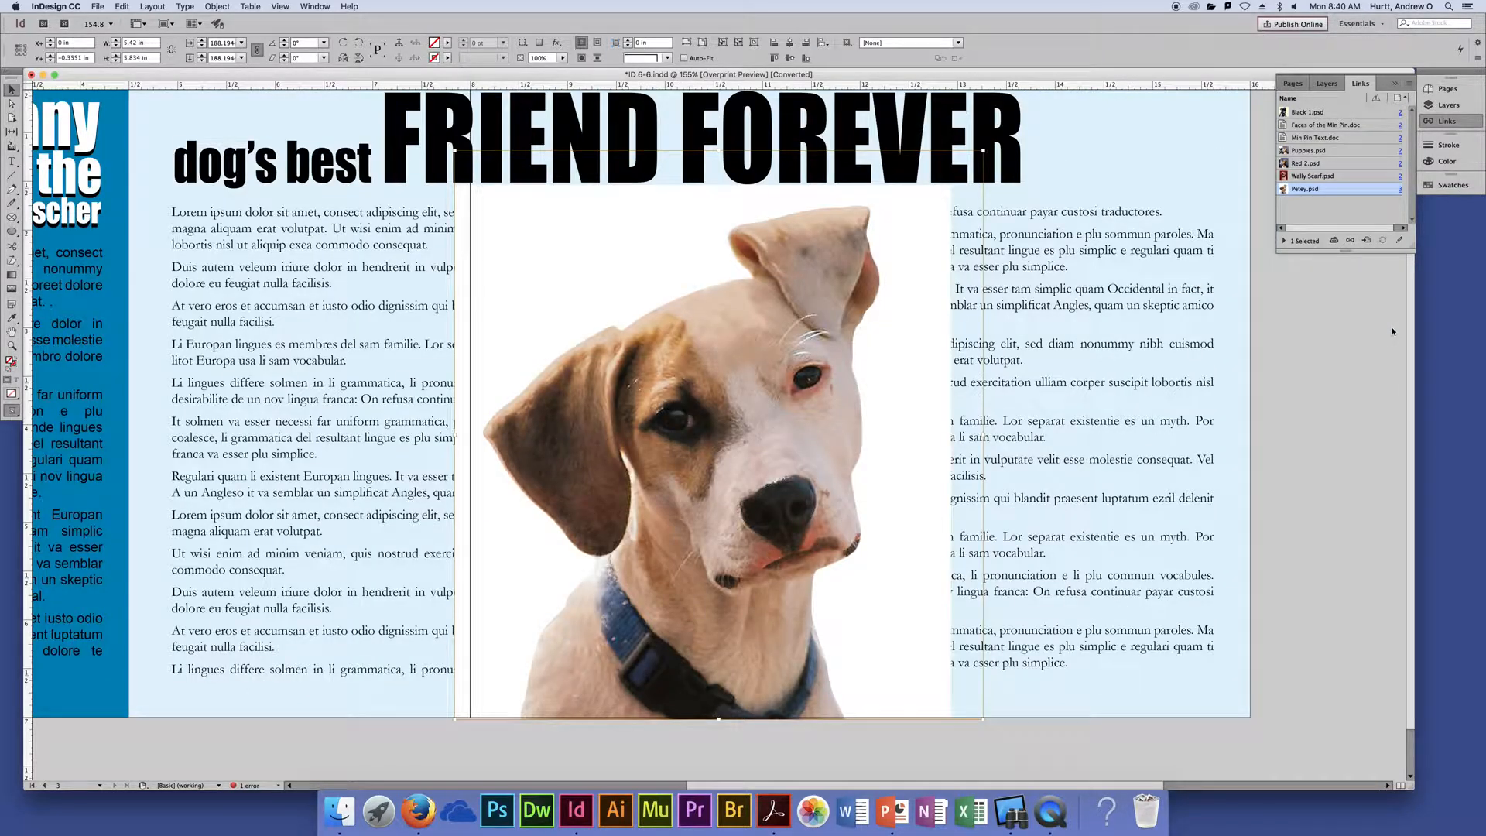
{"action": "left_click", "coordinate": [1350, 240]}
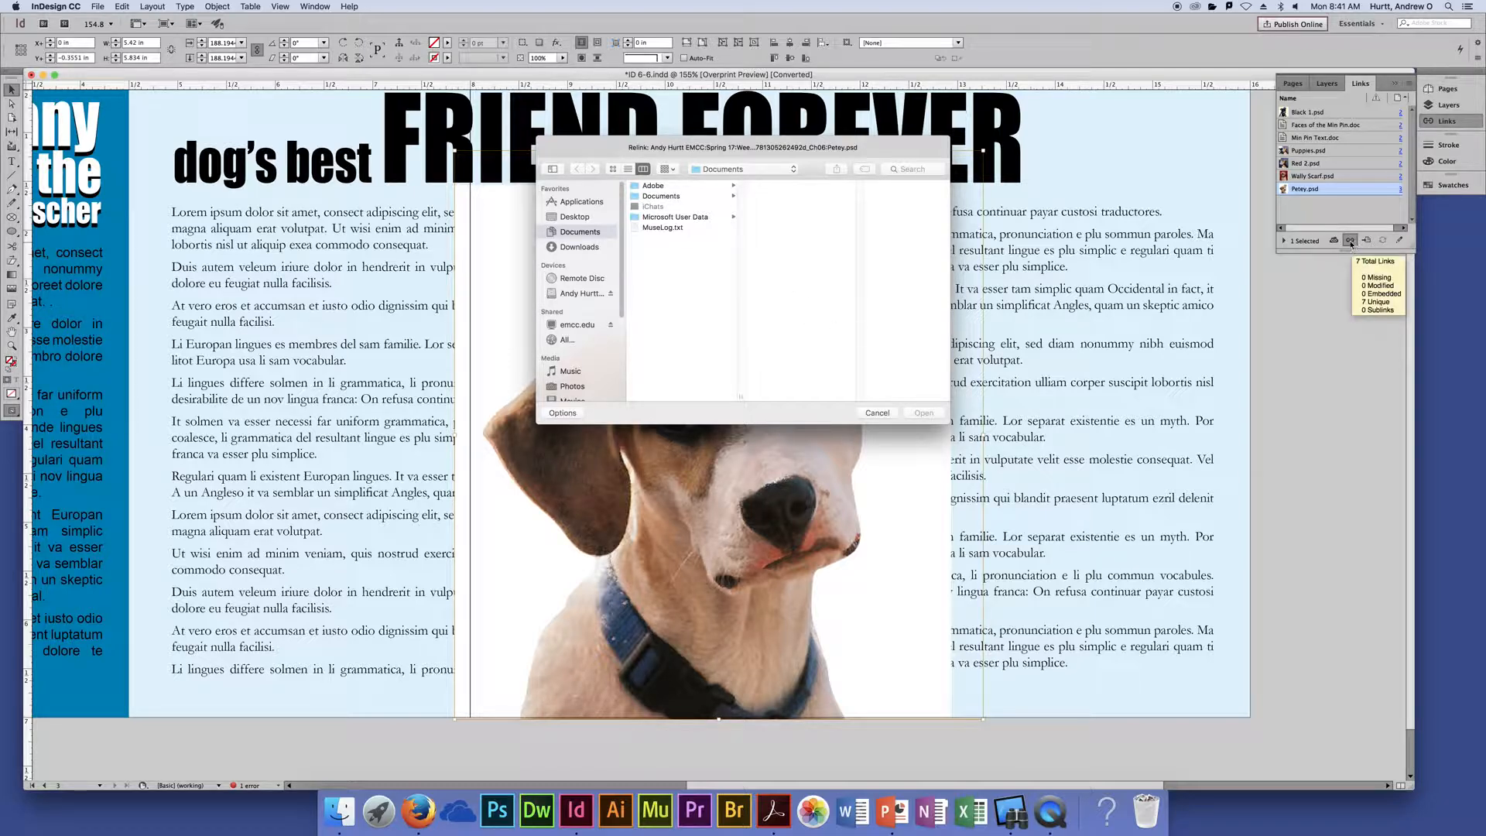
{"action": "left_click", "coordinate": [701, 172]}
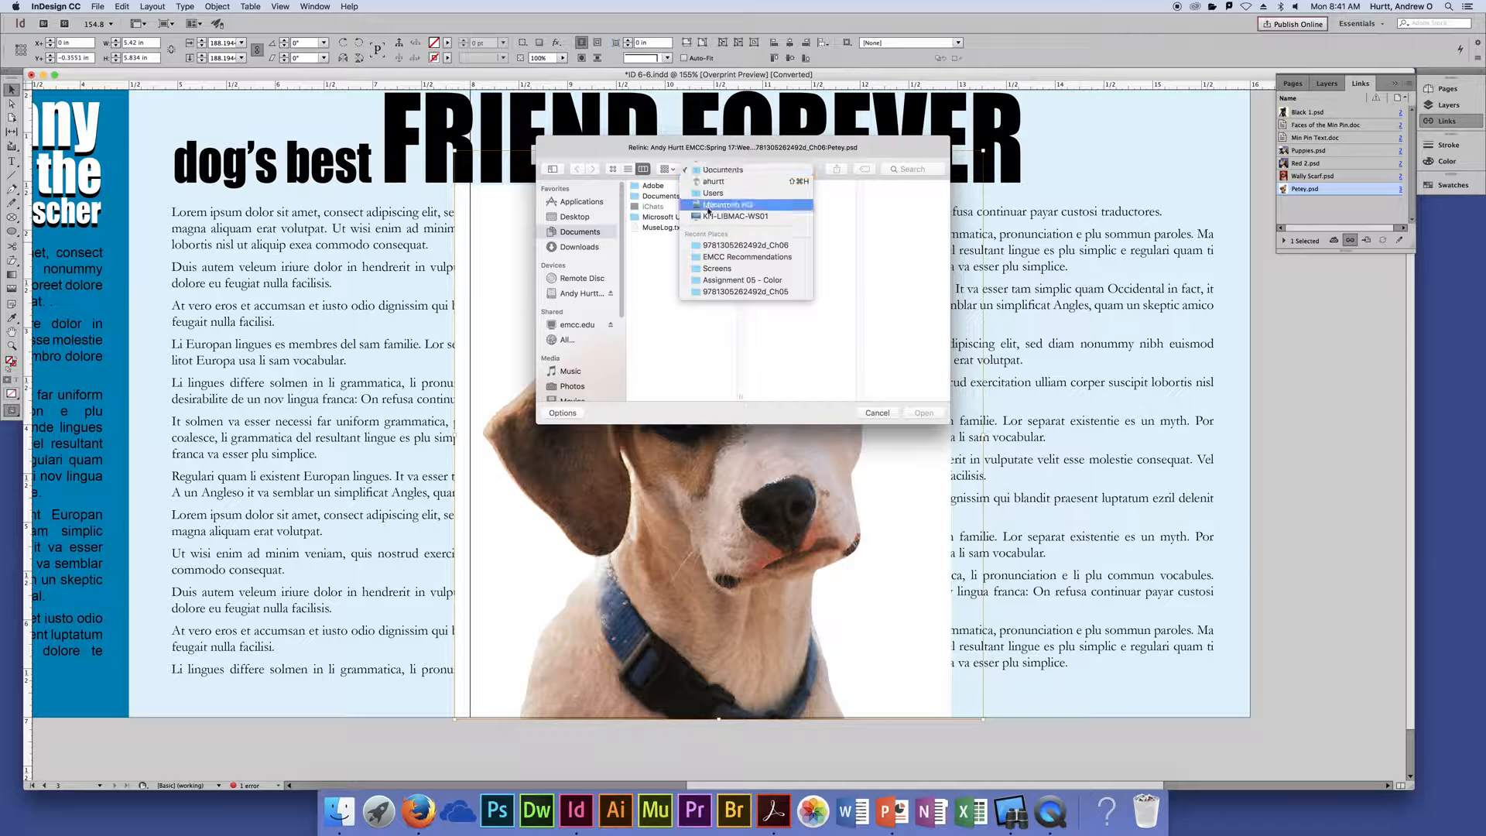
{"action": "left_click", "coordinate": [713, 246]}
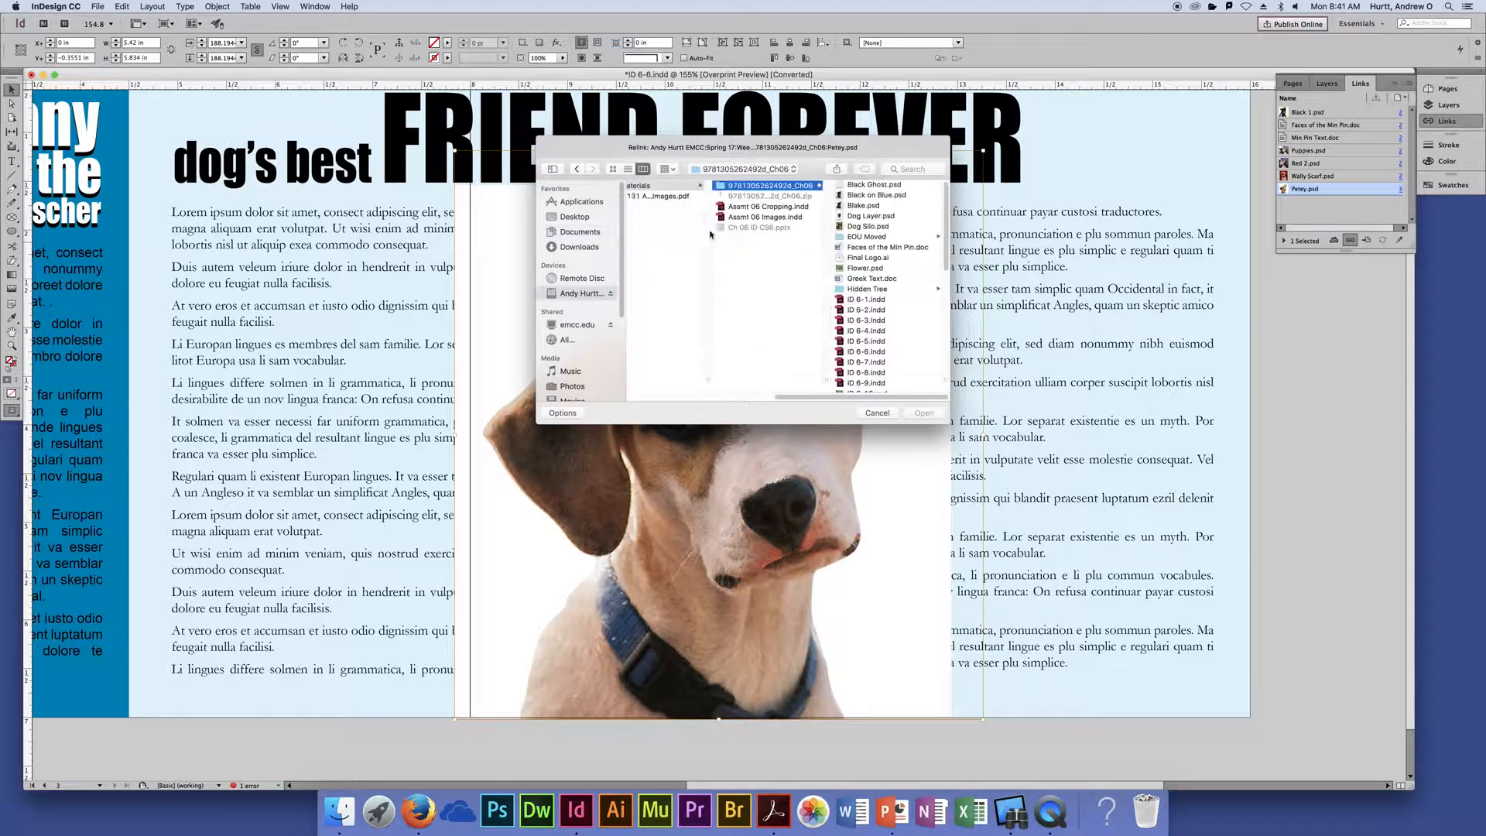
{"action": "left_click", "coordinate": [865, 206]}
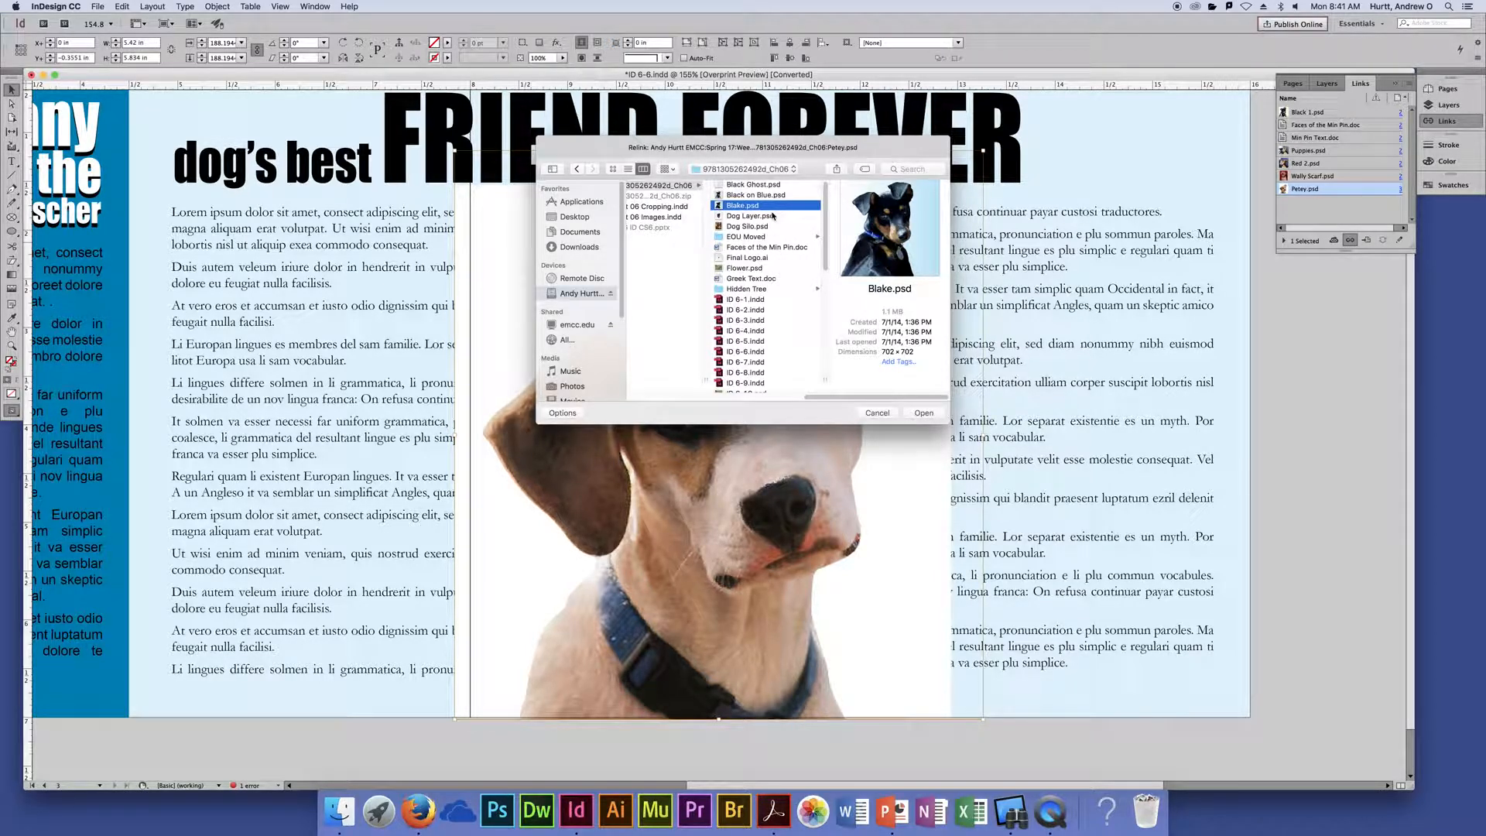
{"action": "left_click", "coordinate": [923, 412]}
{"action": "left_click", "coordinate": [1290, 433]}
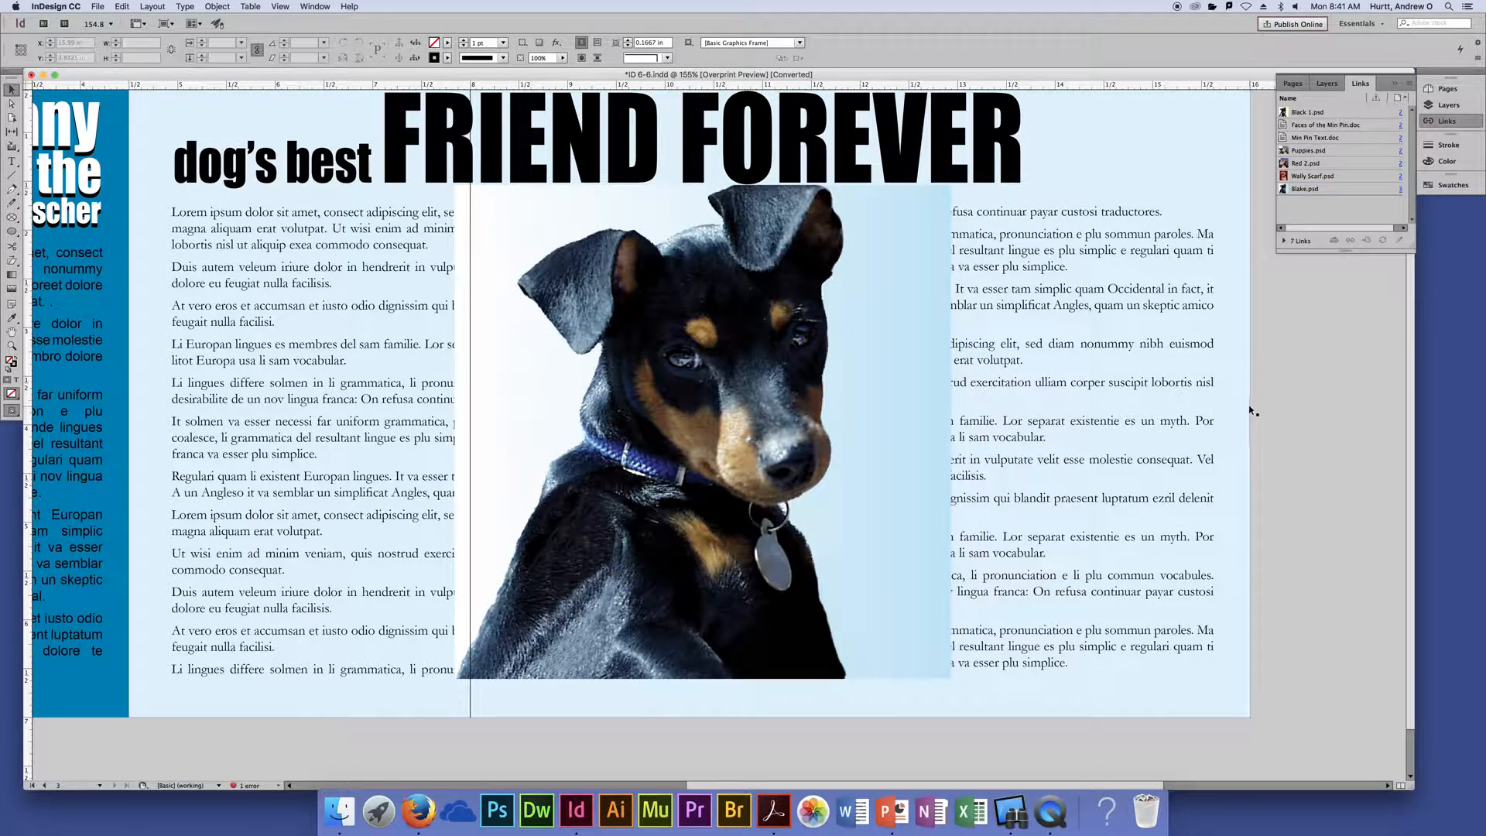
{"action": "key", "text": "super+minus"}
{"action": "key", "text": "super+minus"}
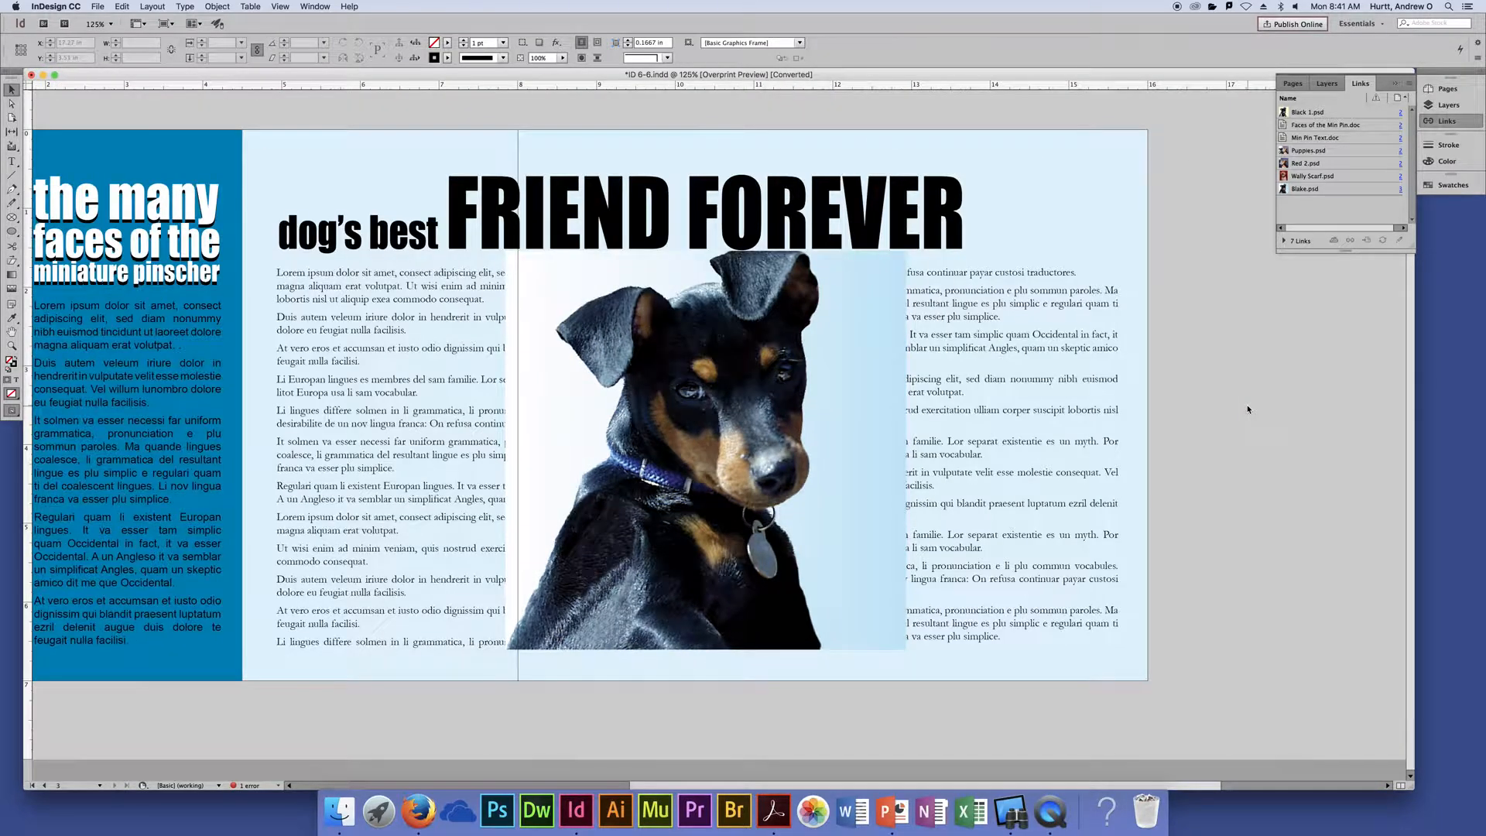
{"action": "key", "text": "super+minus"}
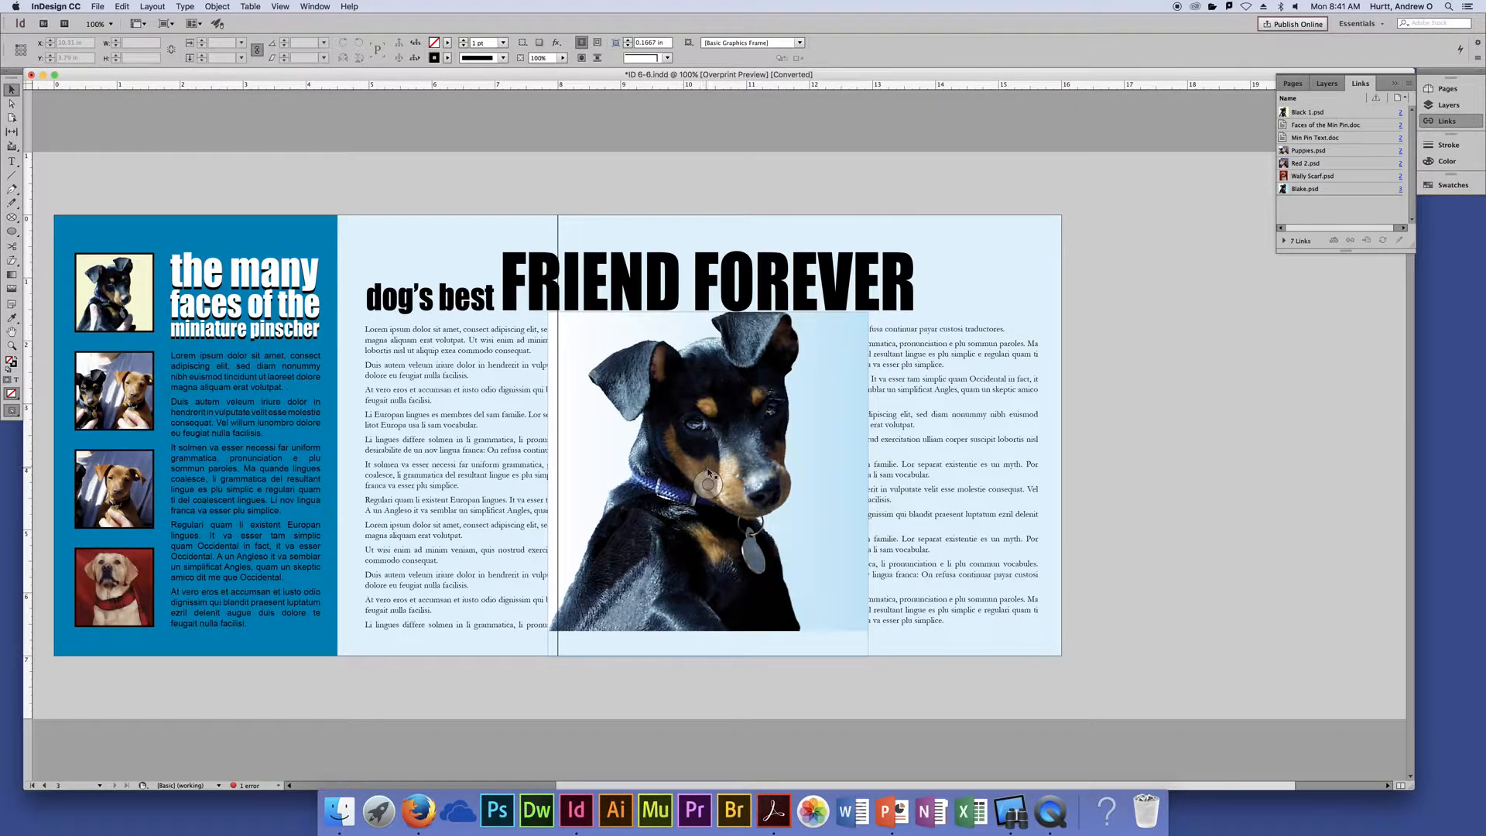
Undo the relink of the large photo, redo it for comparison, and undo it again to restore Petey.psd.
{"action": "left_click", "coordinate": [768, 469]}
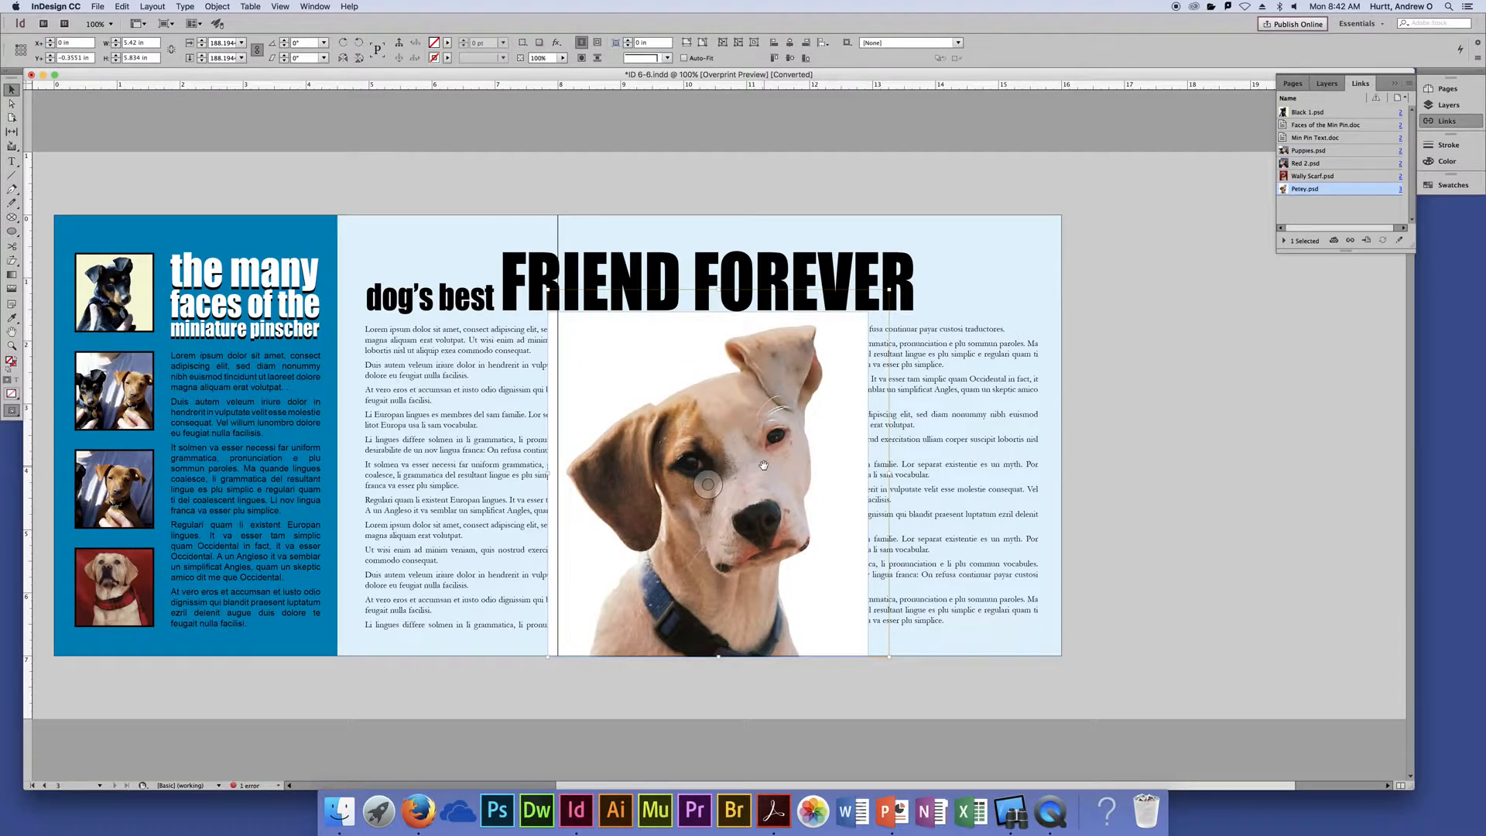
{"action": "key", "text": "super+z"}
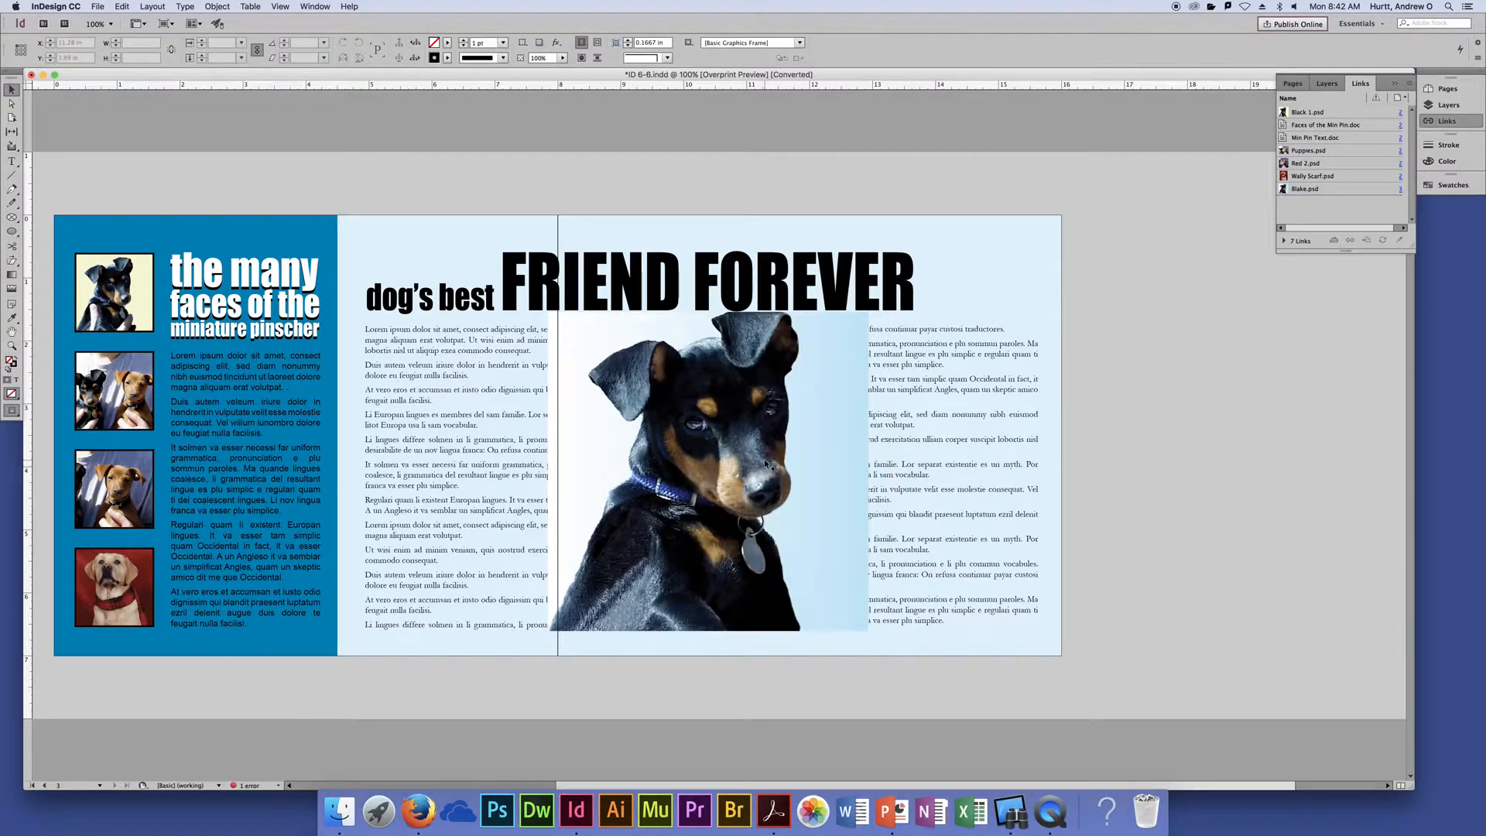
{"action": "key", "text": "super+shift+z"}
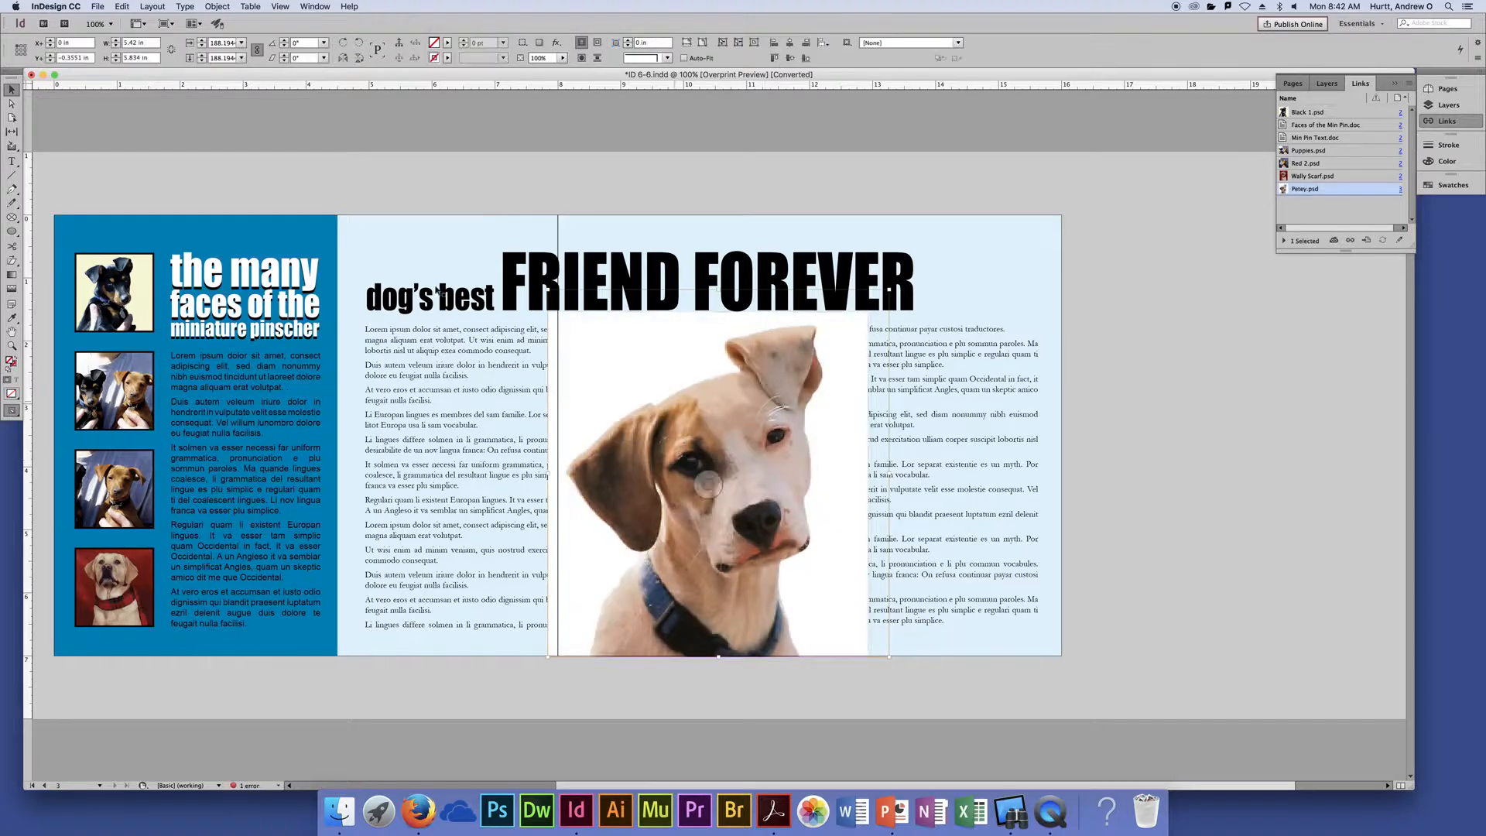
{"action": "left_click", "coordinate": [130, 319]}
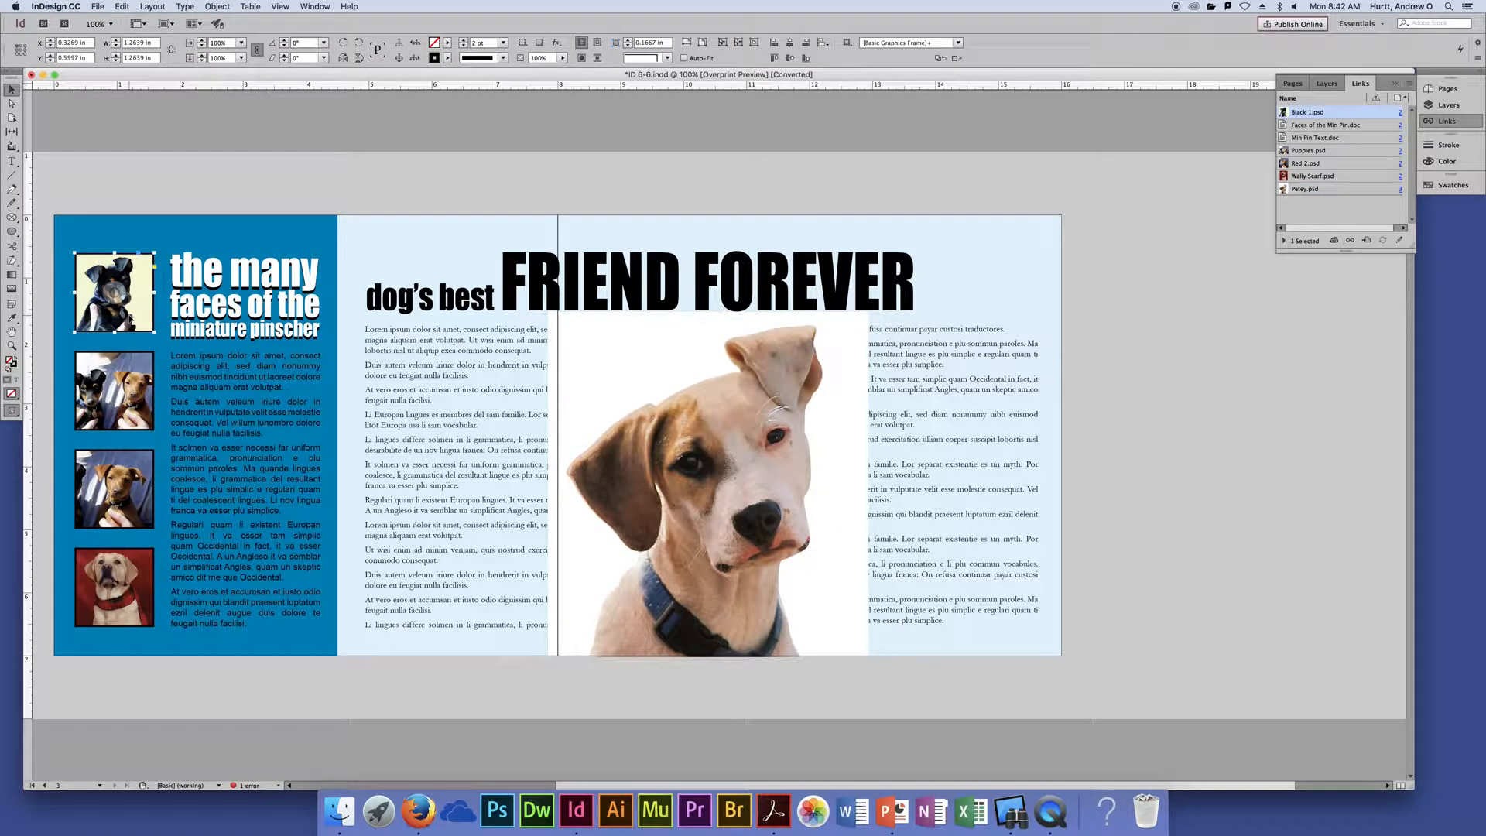
{"action": "key", "text": "super+equal"}
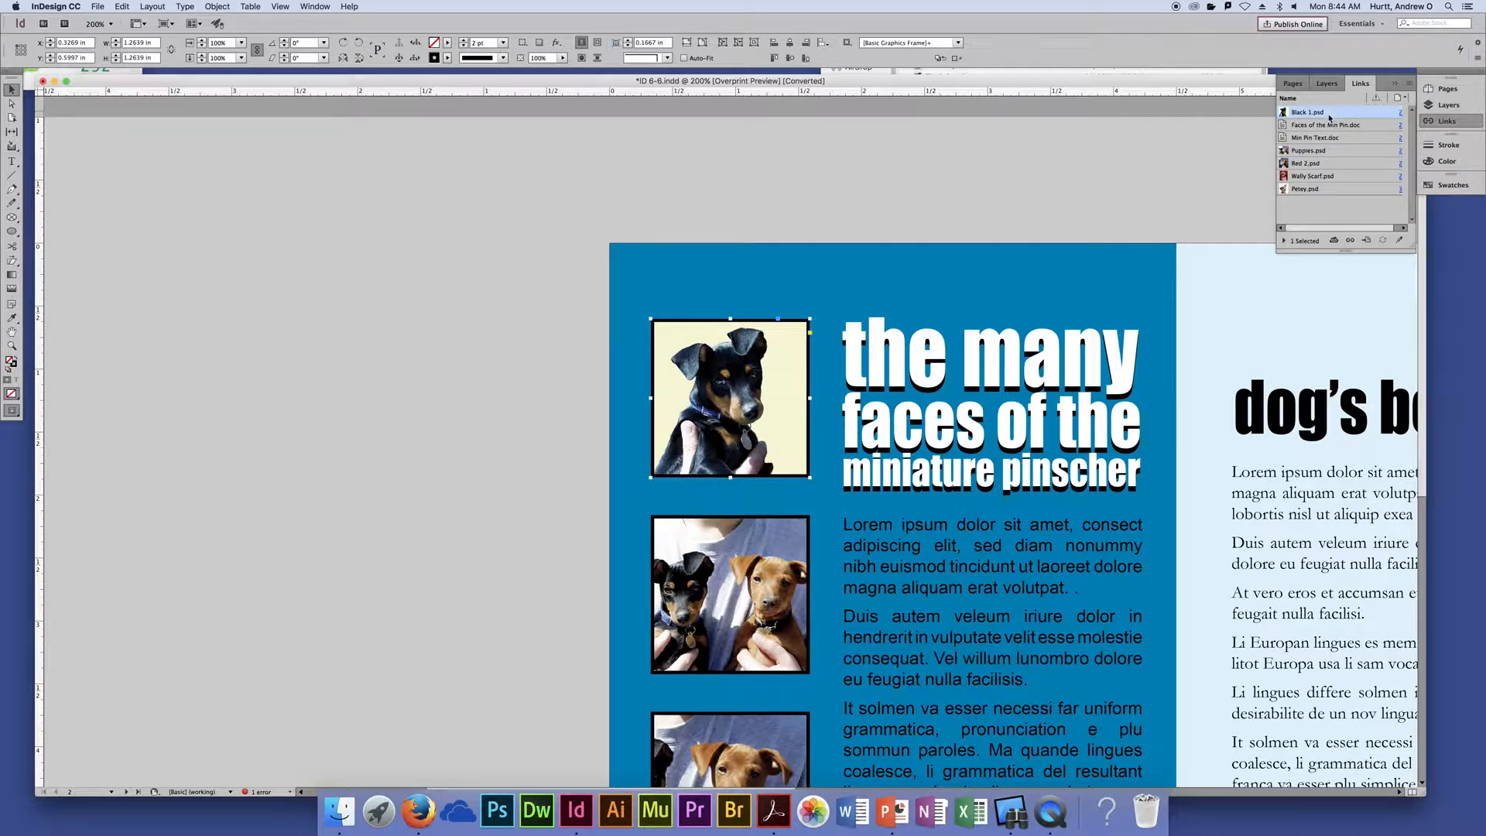
{"action": "left_click", "coordinate": [1350, 241]}
{"action": "left_click", "coordinate": [1350, 241]}
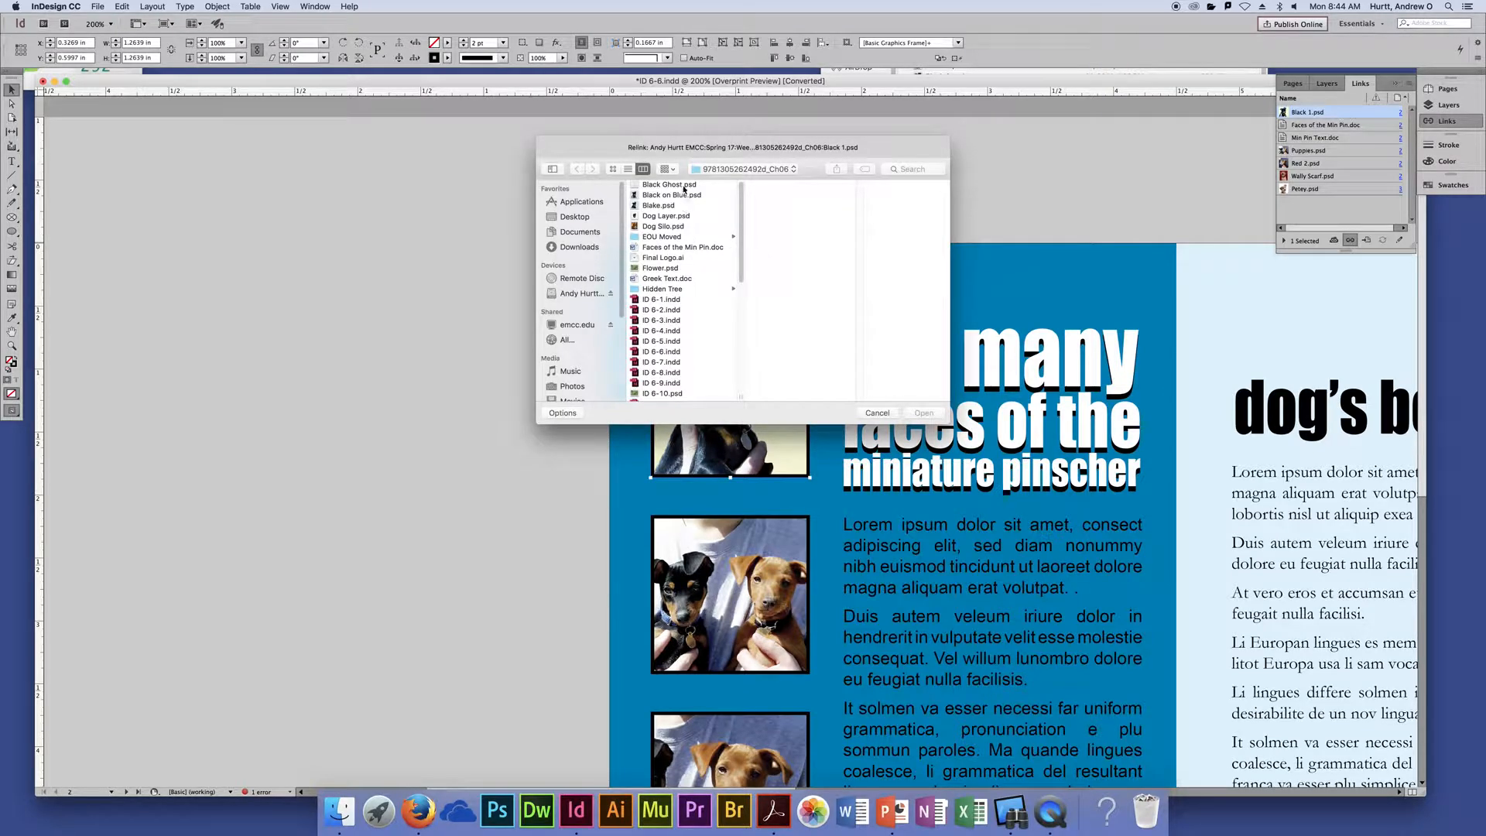
{"action": "left_click", "coordinate": [669, 206]}
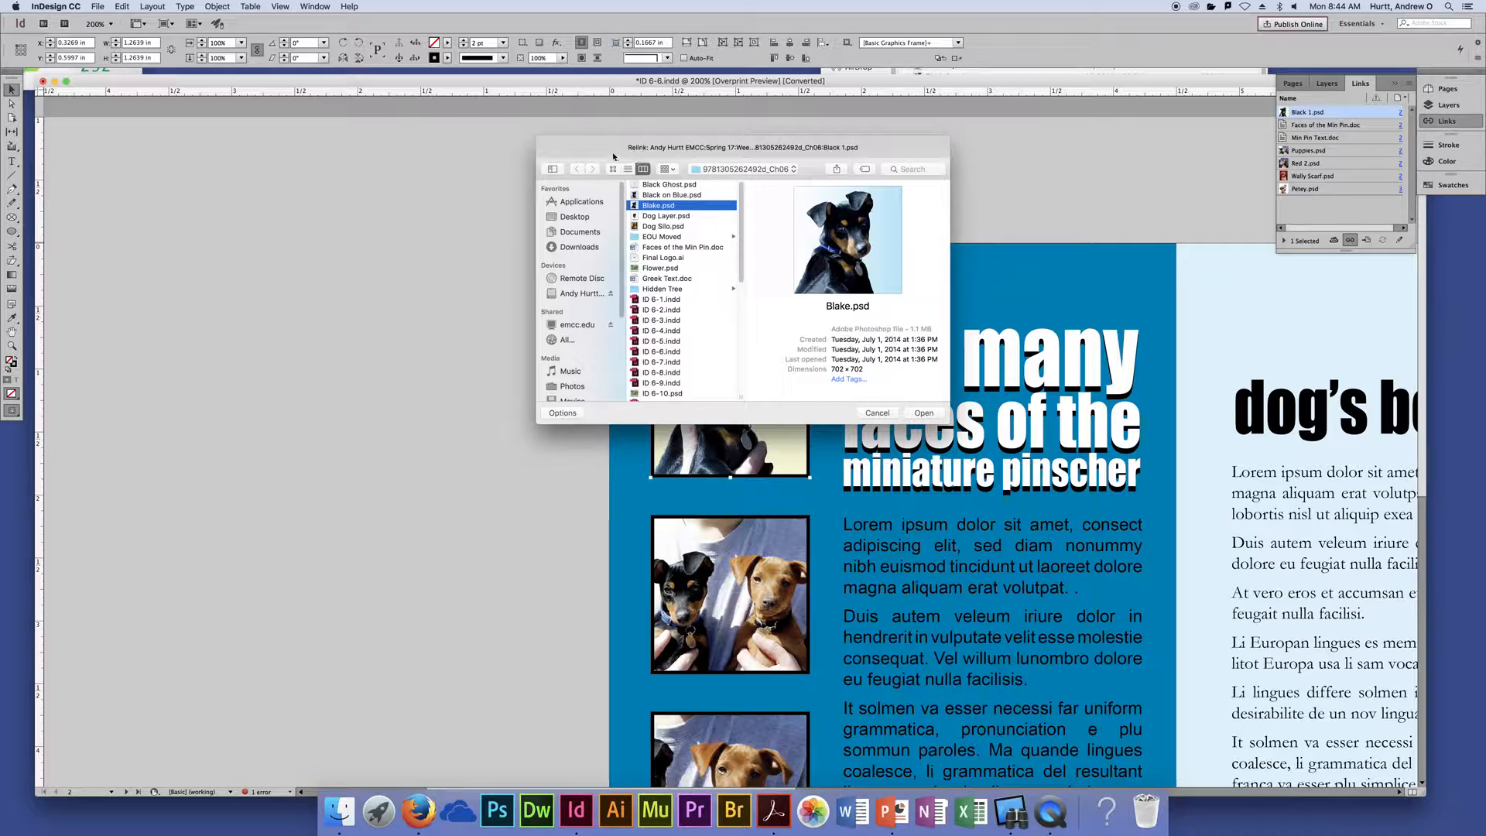
{"action": "left_click_drag", "start_coordinate": [613, 156], "coordinate": [241, 164]}
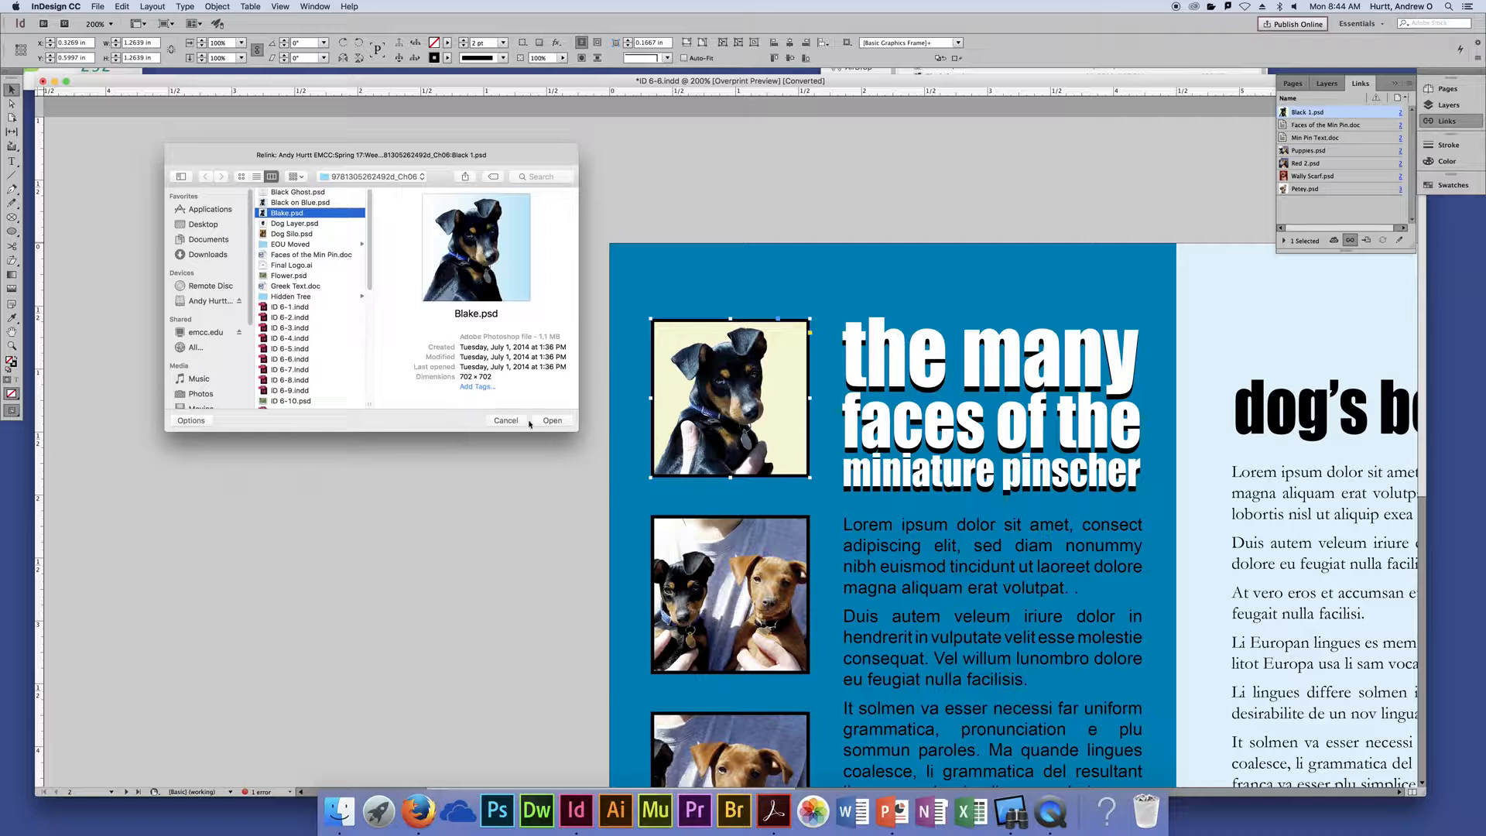
{"action": "left_click", "coordinate": [554, 422]}
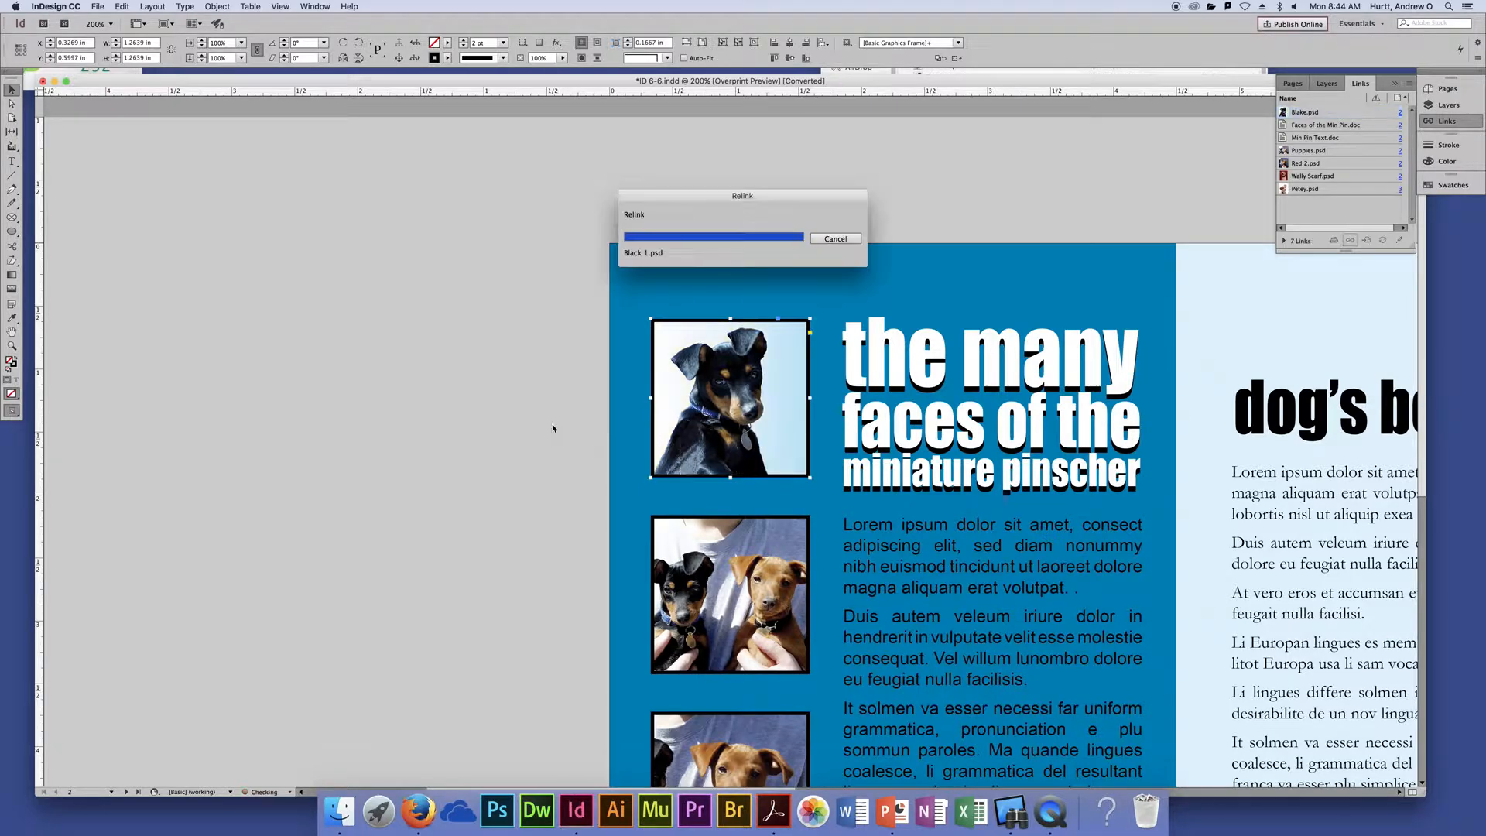
{"action": "left_click", "coordinate": [403, 319]}
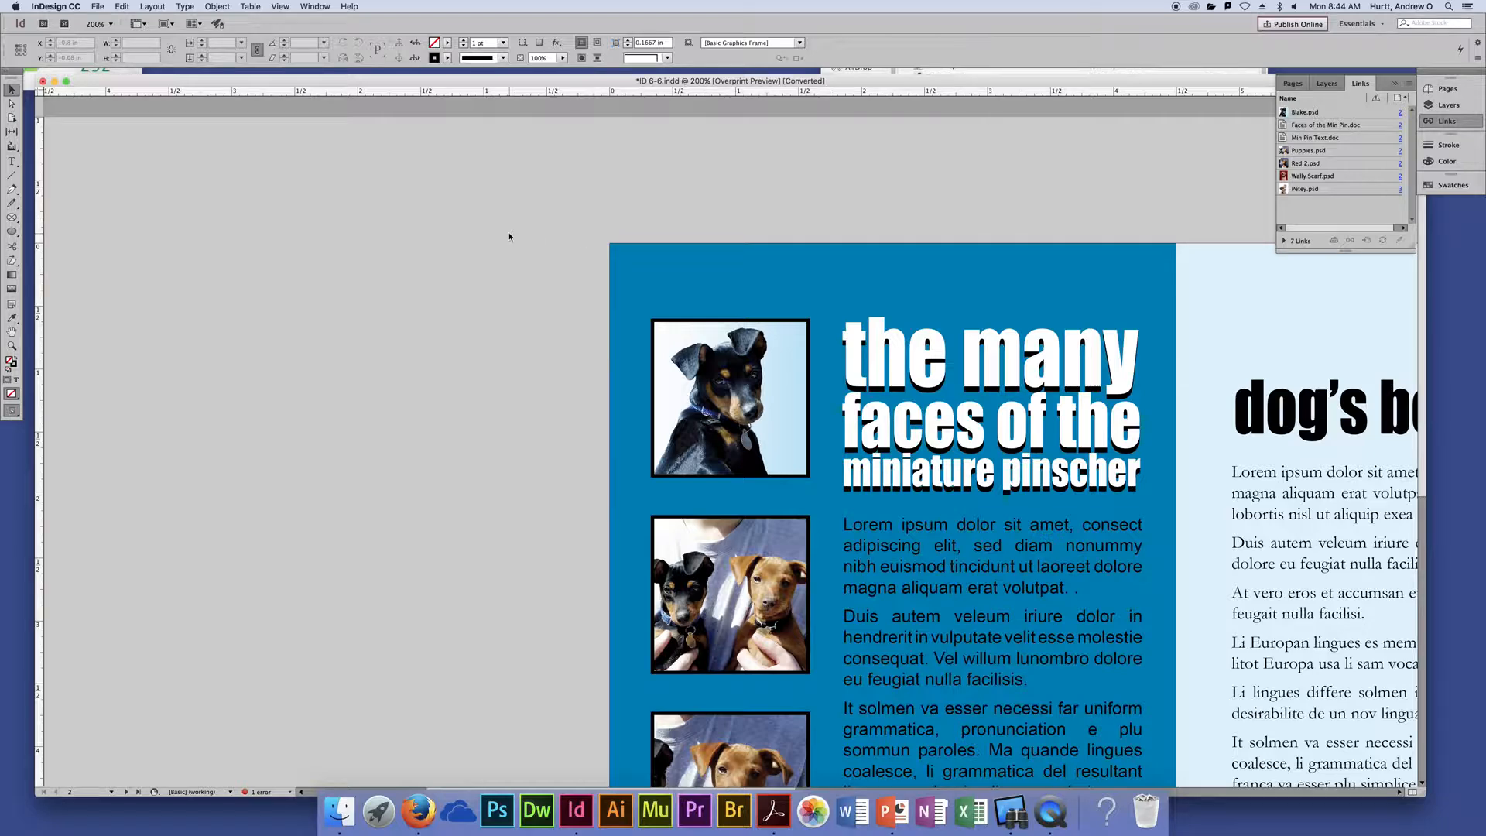
{"action": "key", "text": "super+0"}
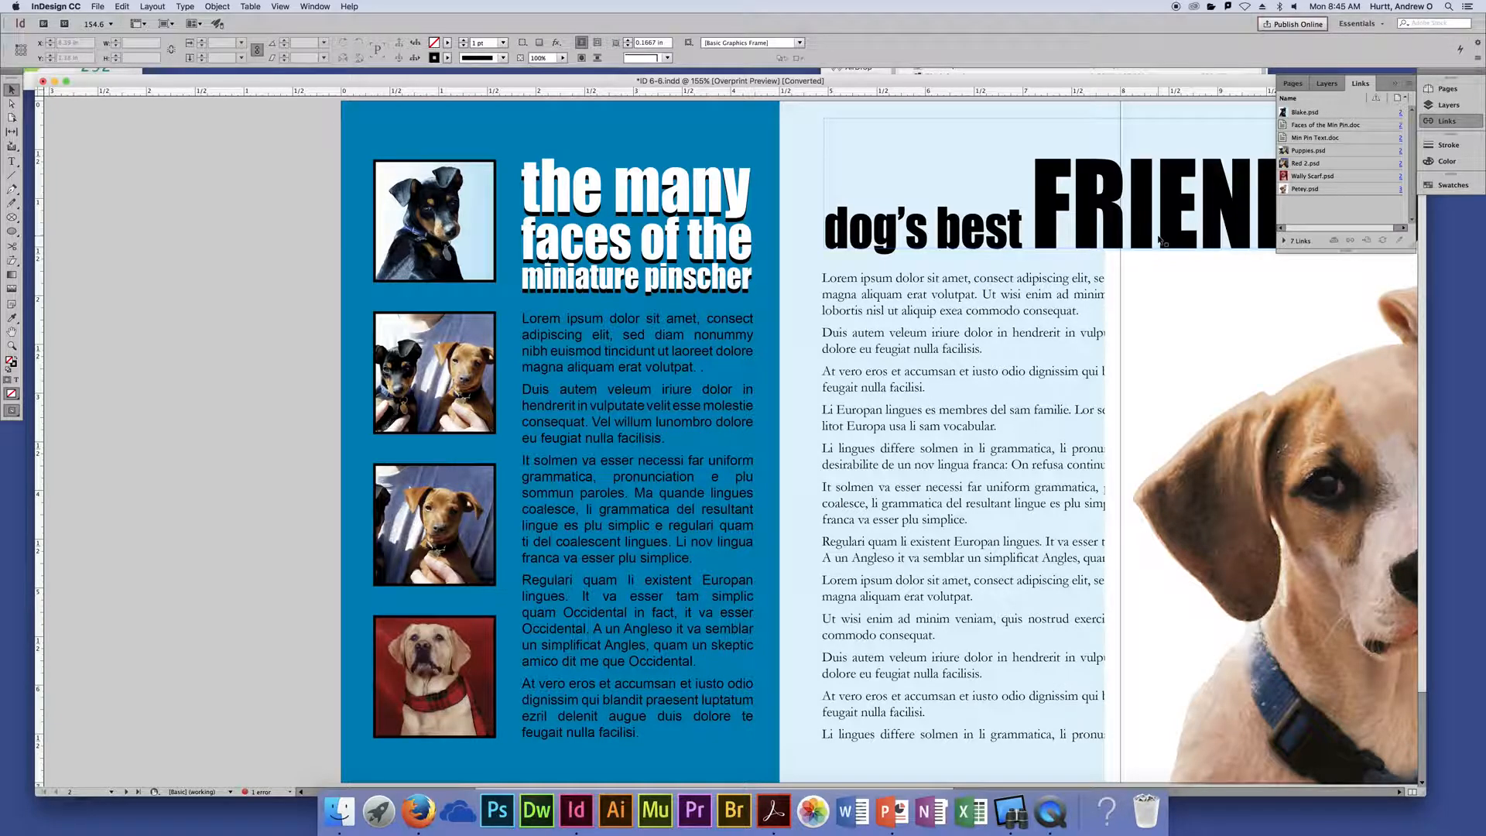
{"action": "key", "text": "super+minus"}
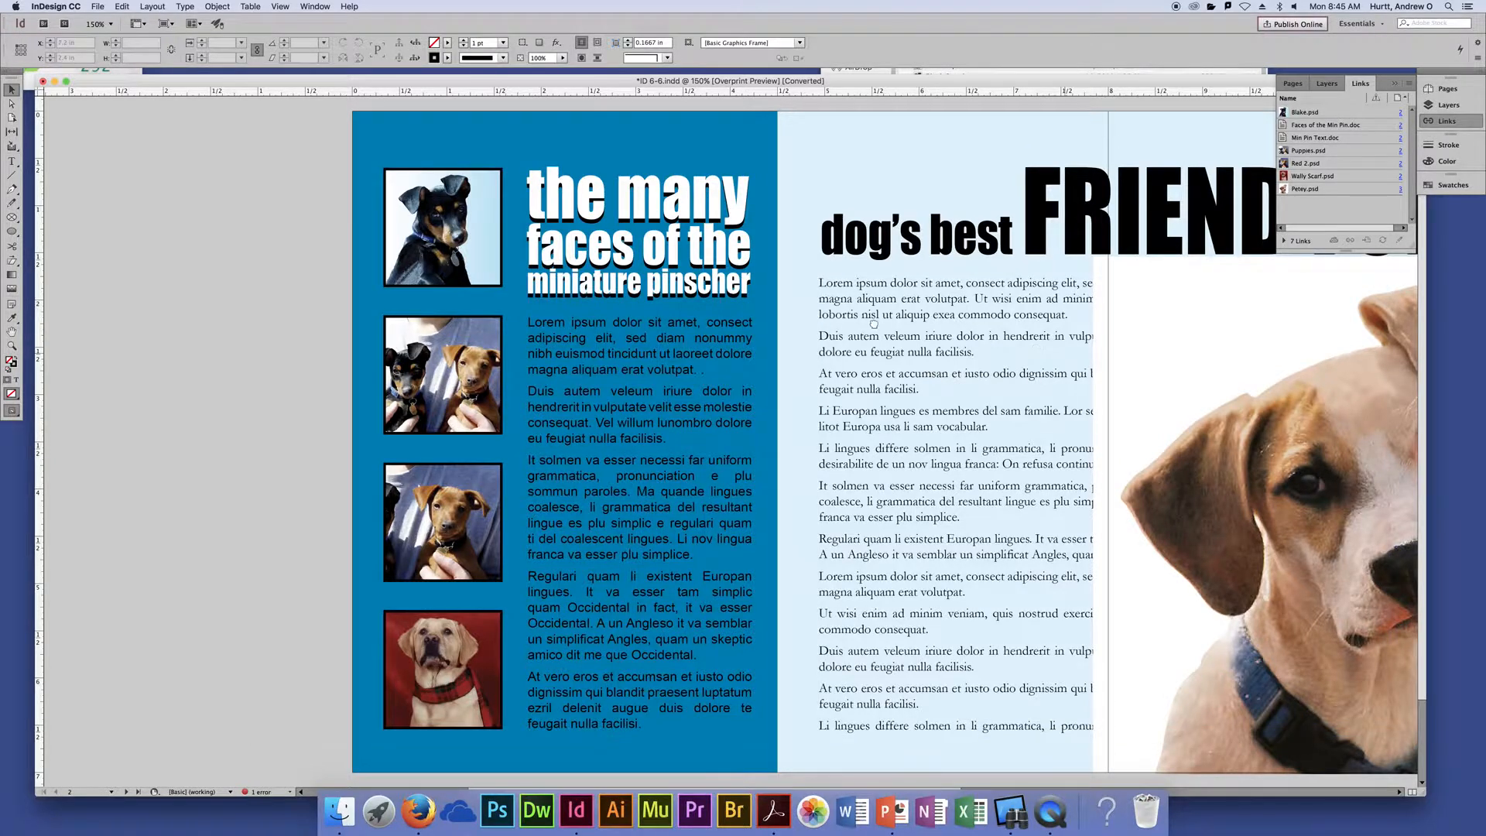
{"action": "scroll", "coordinate": [954, 358], "scroll_direction": "right", "scroll_amount": 10}
{"action": "scroll", "coordinate": [766, 318], "scroll_direction": "left", "scroll_amount": 3}
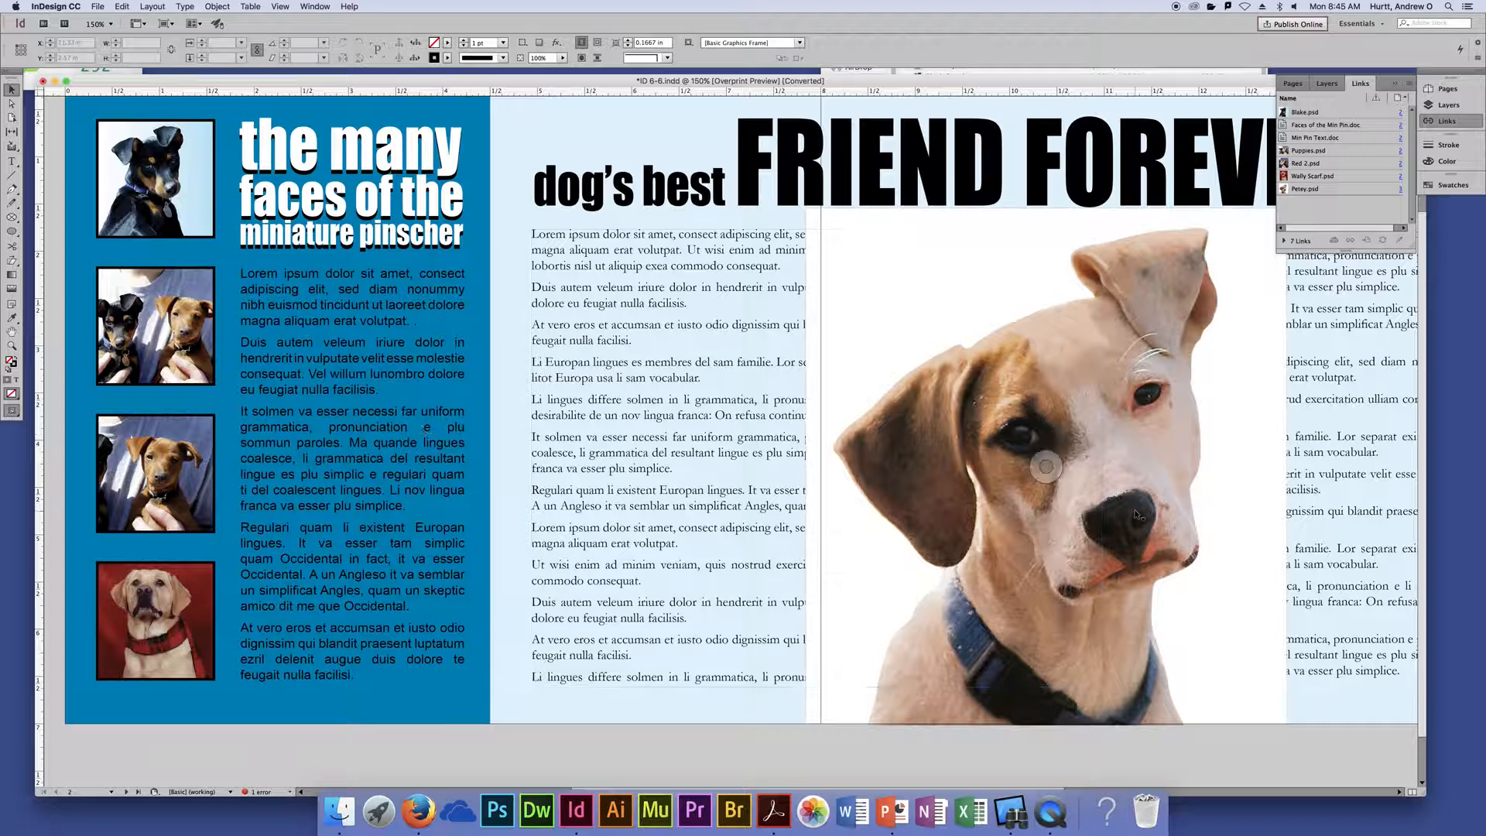
{"action": "left_click", "coordinate": [1126, 501]}
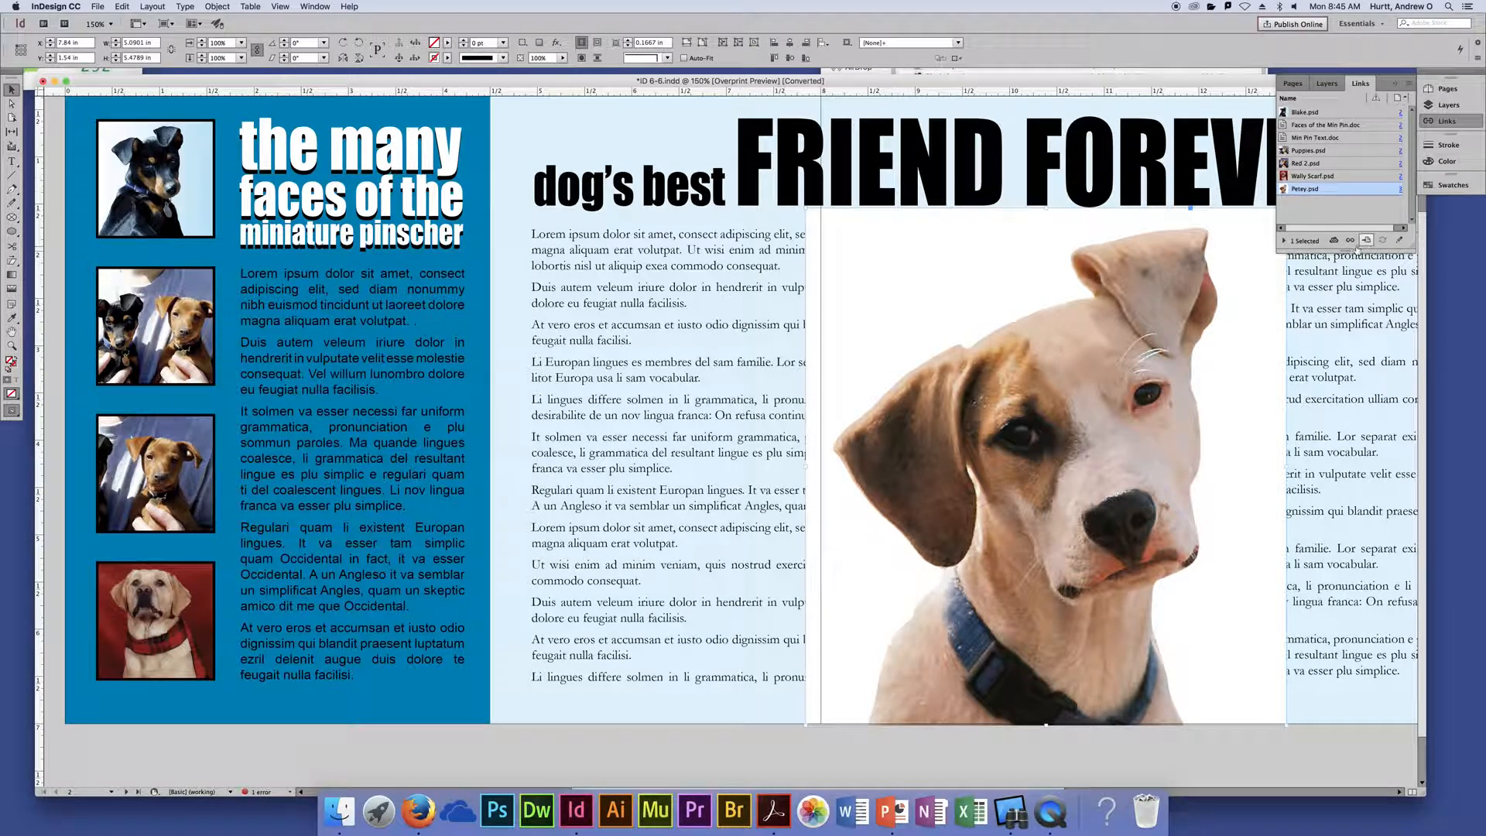
{"action": "left_click", "coordinate": [1349, 241]}
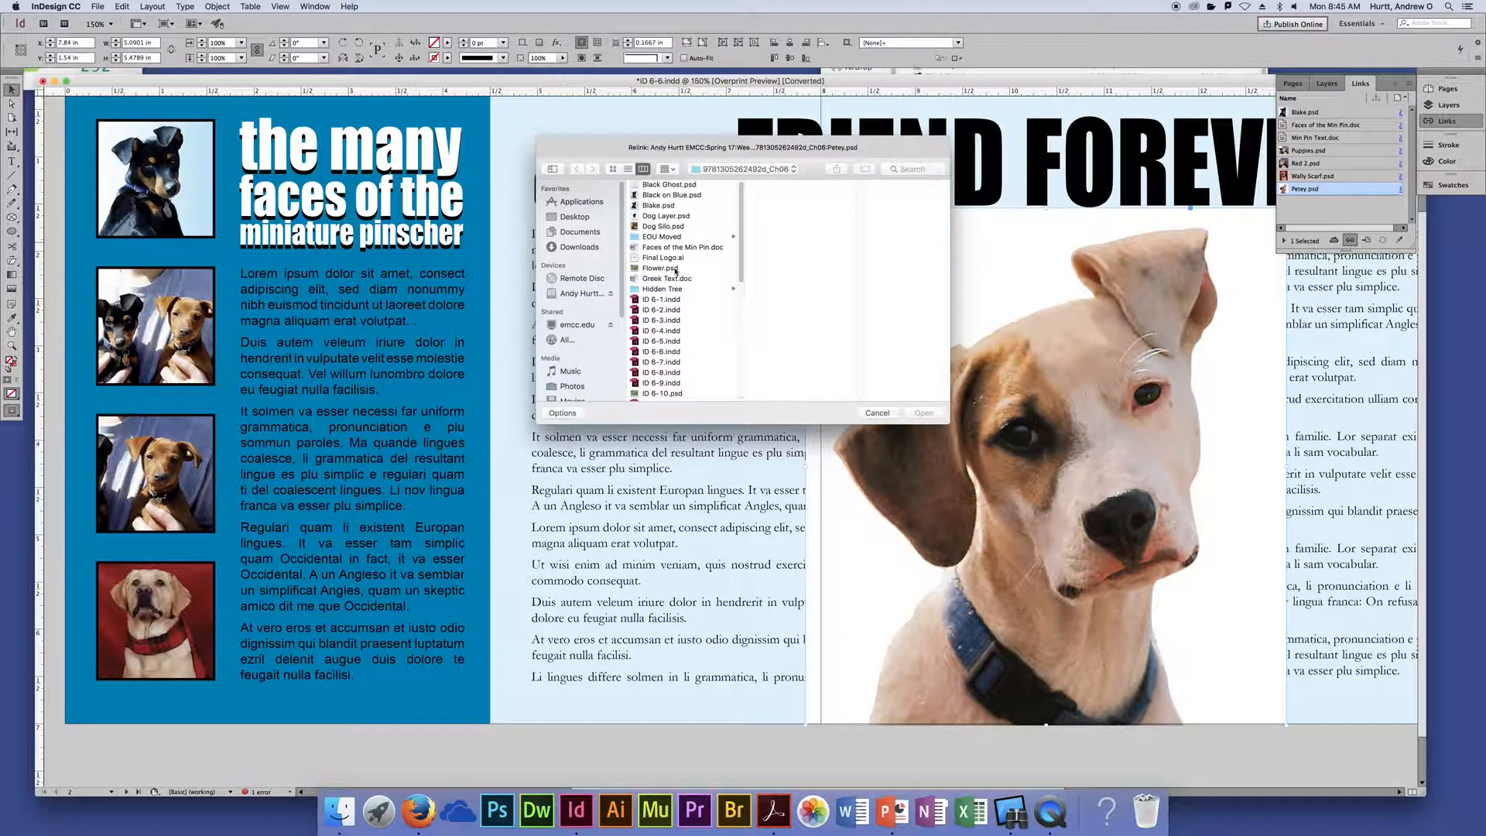
{"action": "left_click", "coordinate": [678, 217]}
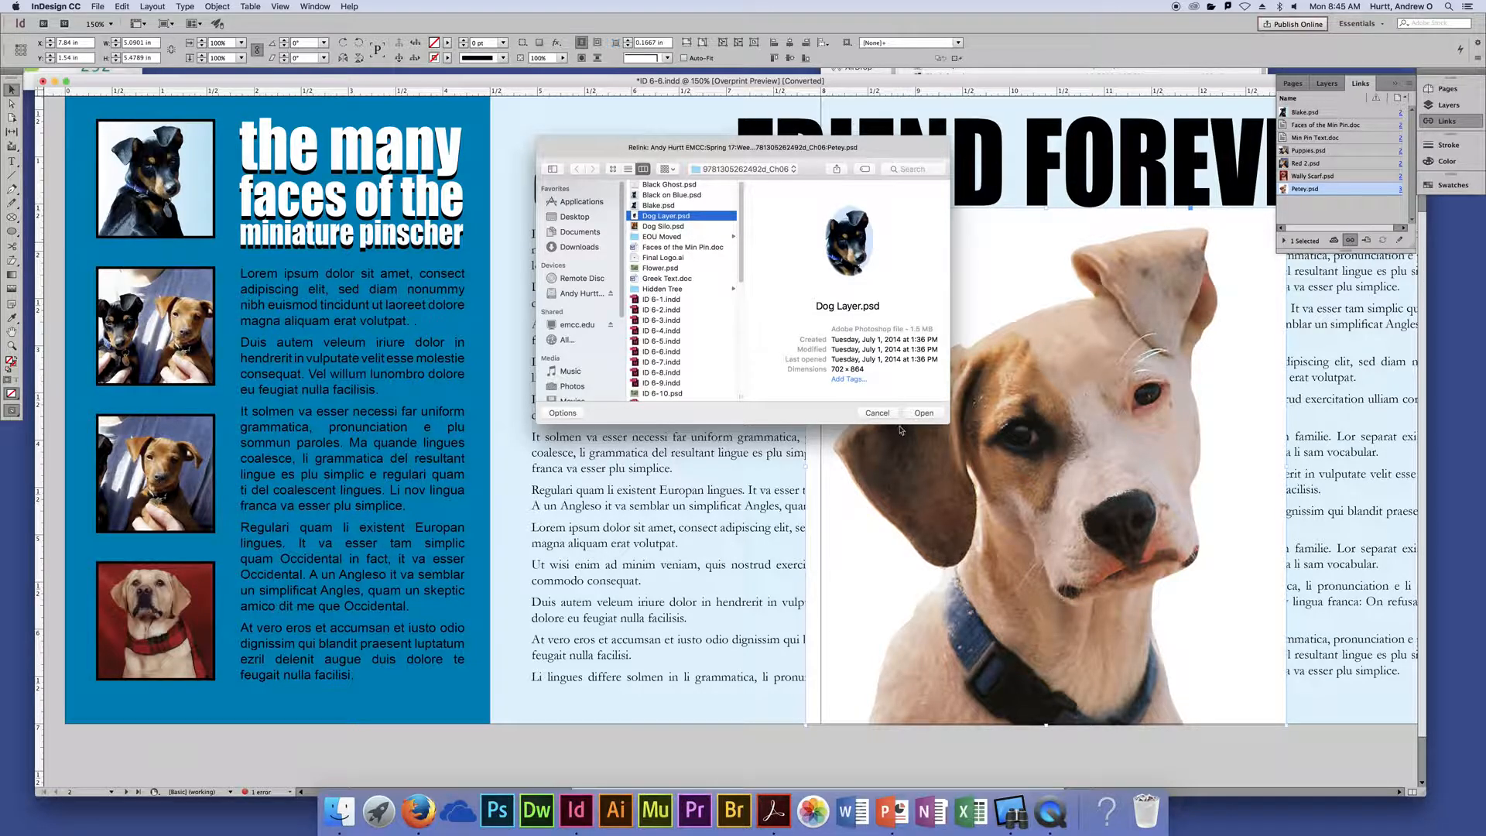
{"action": "left_click", "coordinate": [923, 413]}
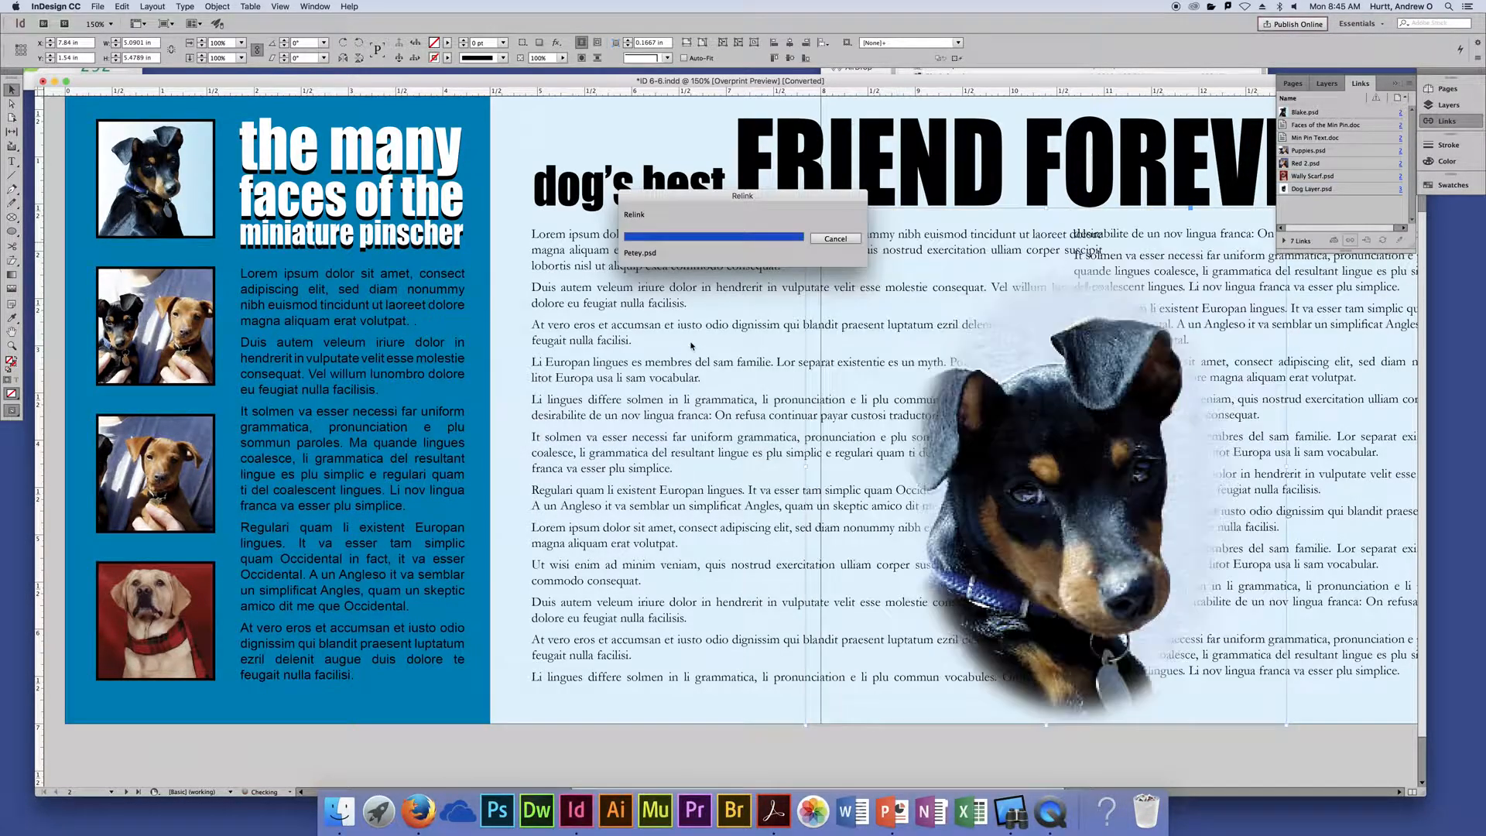
{"action": "left_click", "coordinate": [1390, 754]}
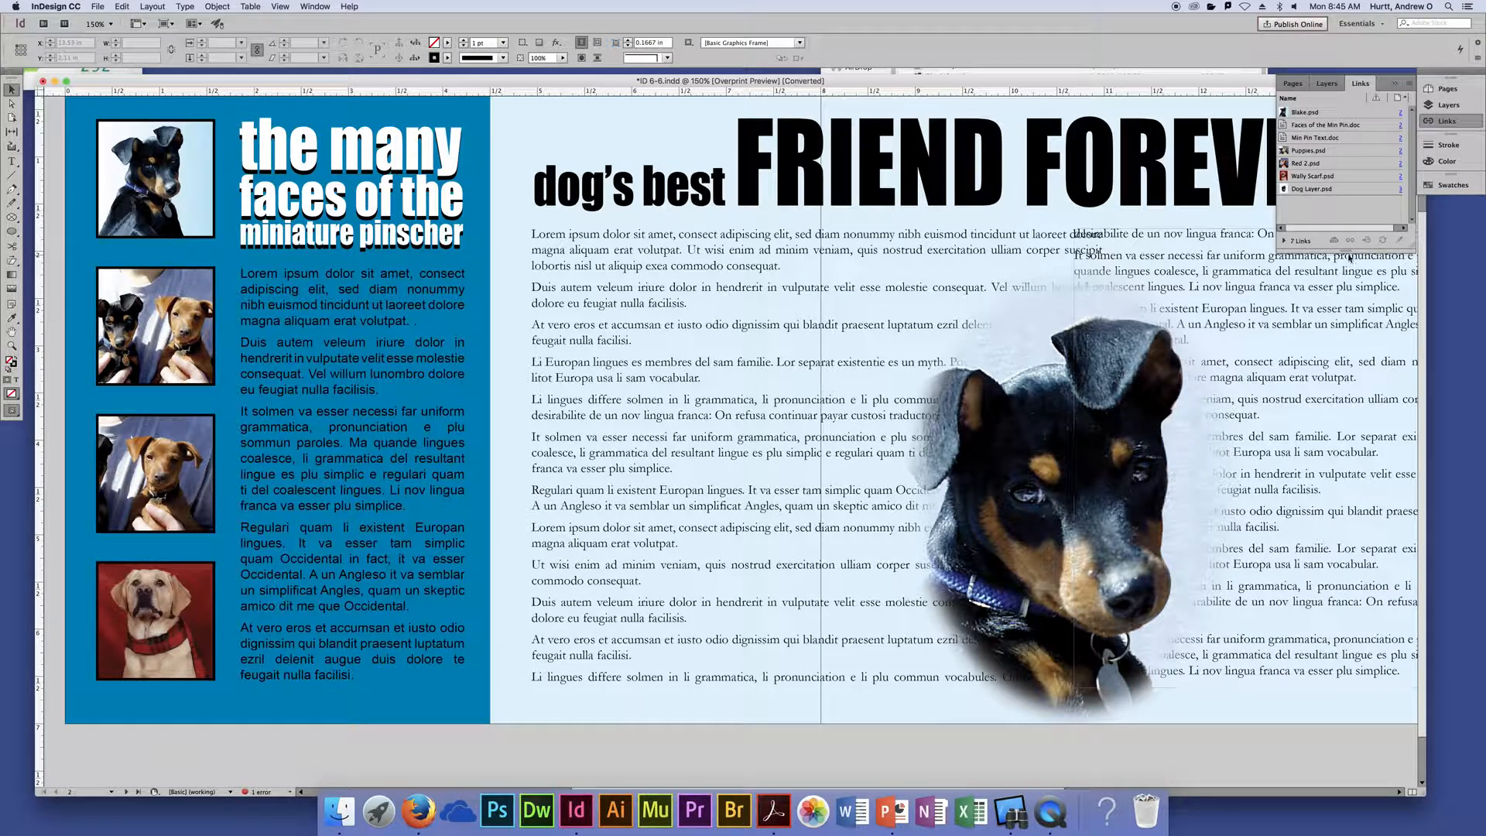
{"action": "left_click", "coordinate": [1409, 82]}
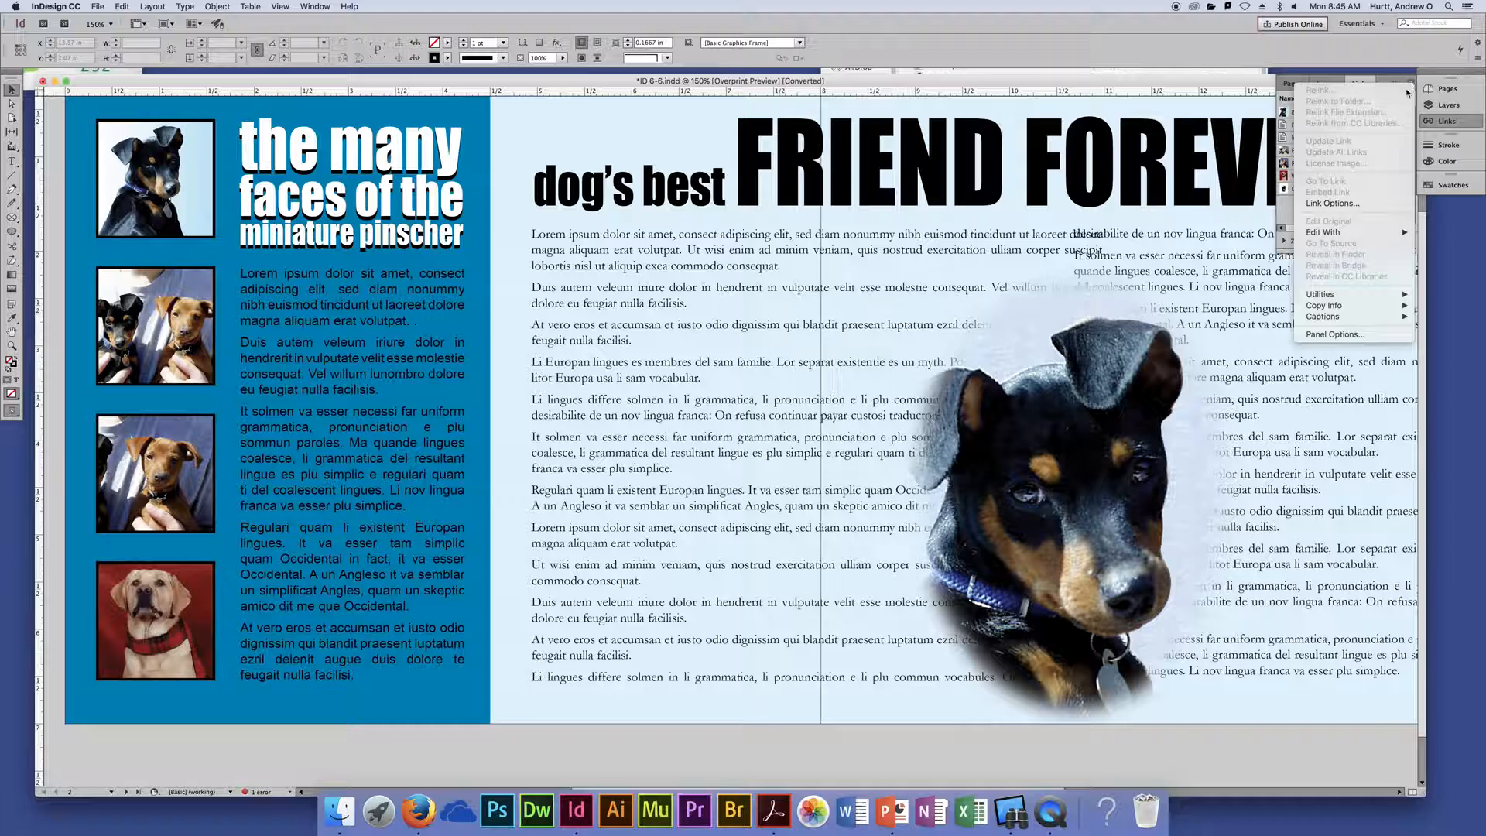
{"action": "left_click", "coordinate": [1290, 212]}
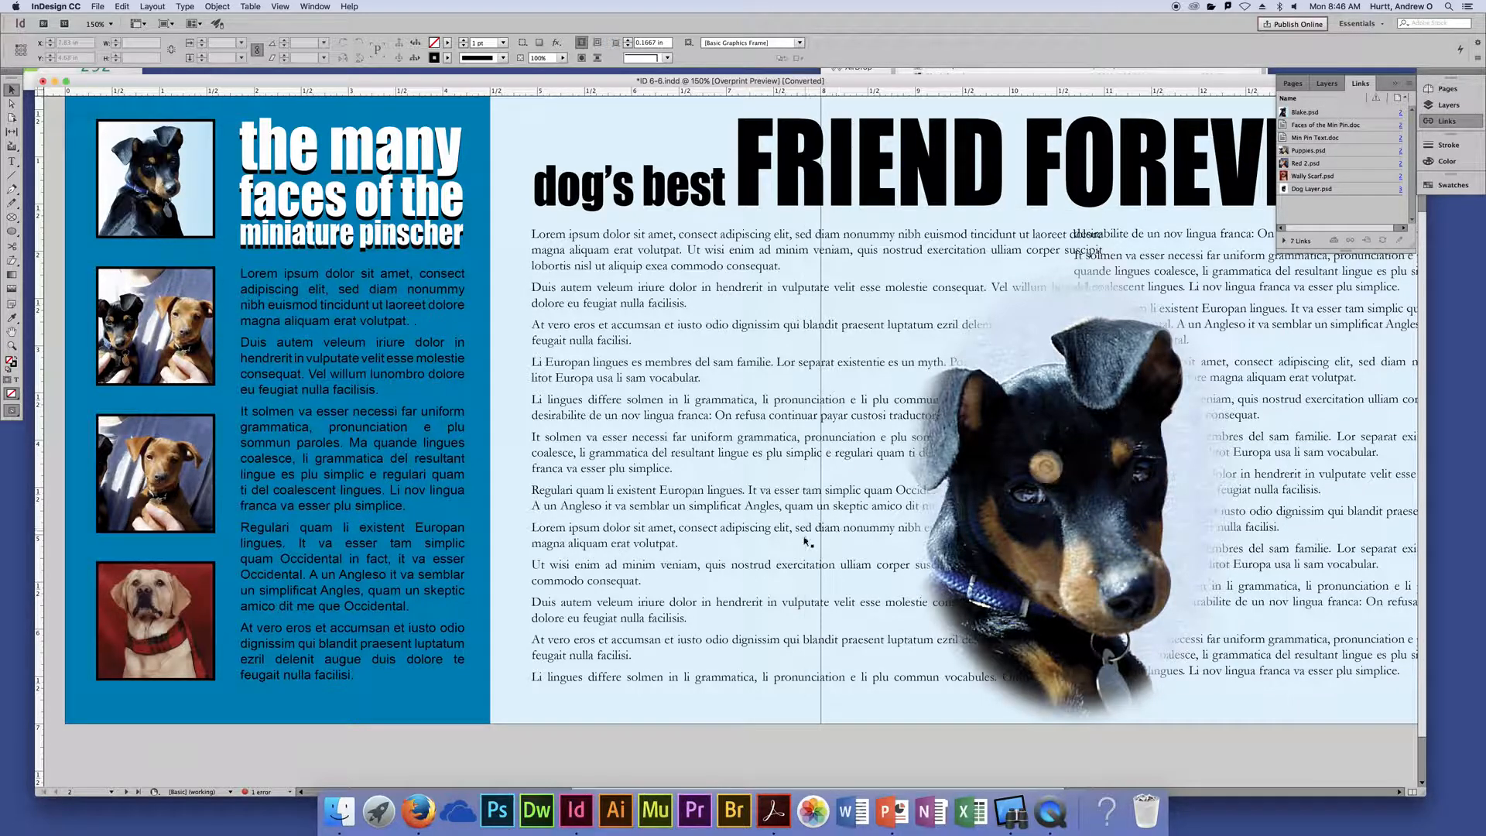
{"action": "scroll", "coordinate": [791, 533], "scroll_direction": "up", "scroll_amount": 1}
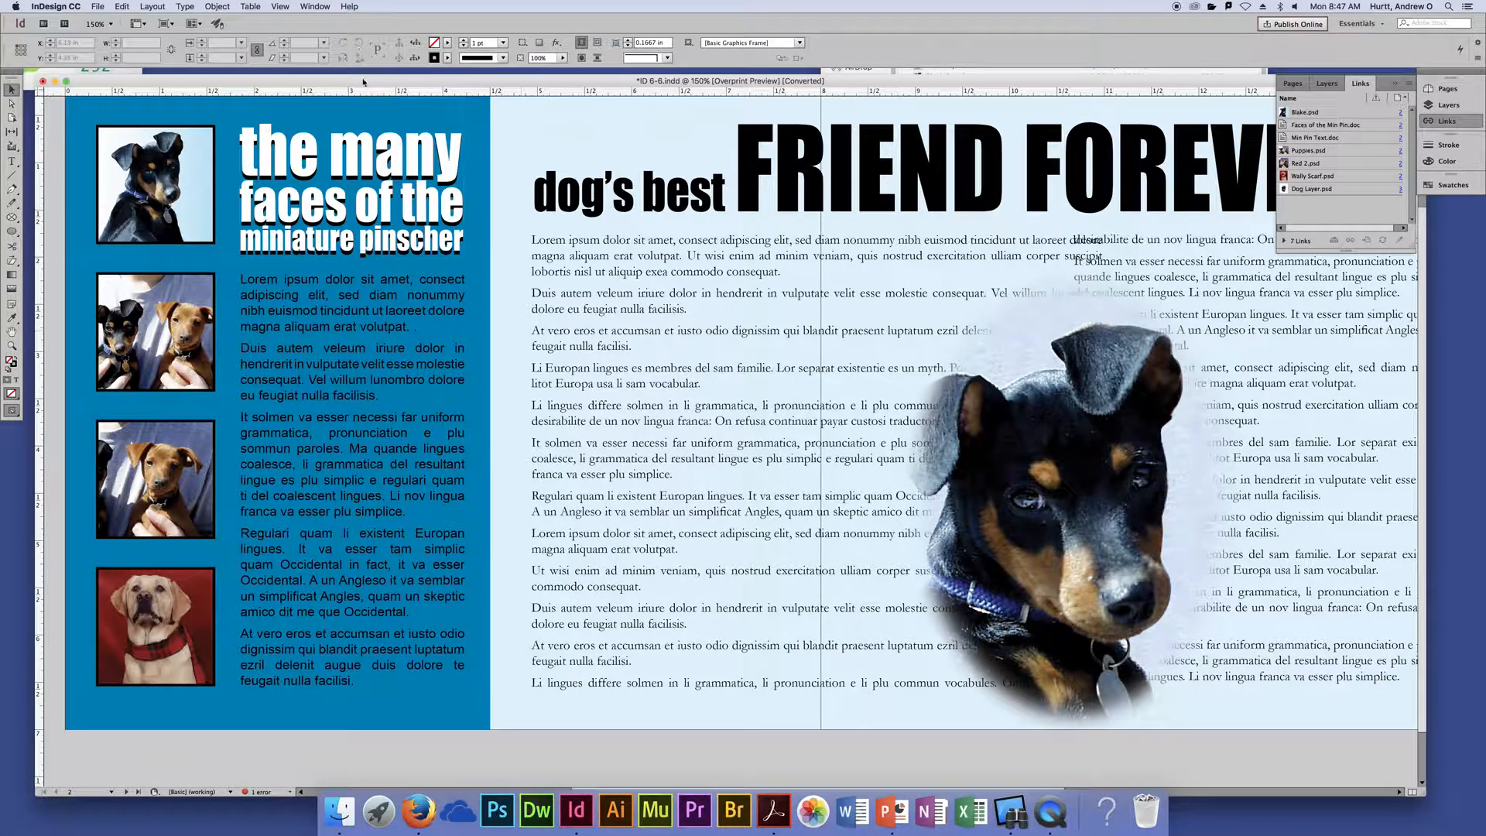
{"action": "left_click_drag", "start_coordinate": [361, 83], "coordinate": [355, 78]}
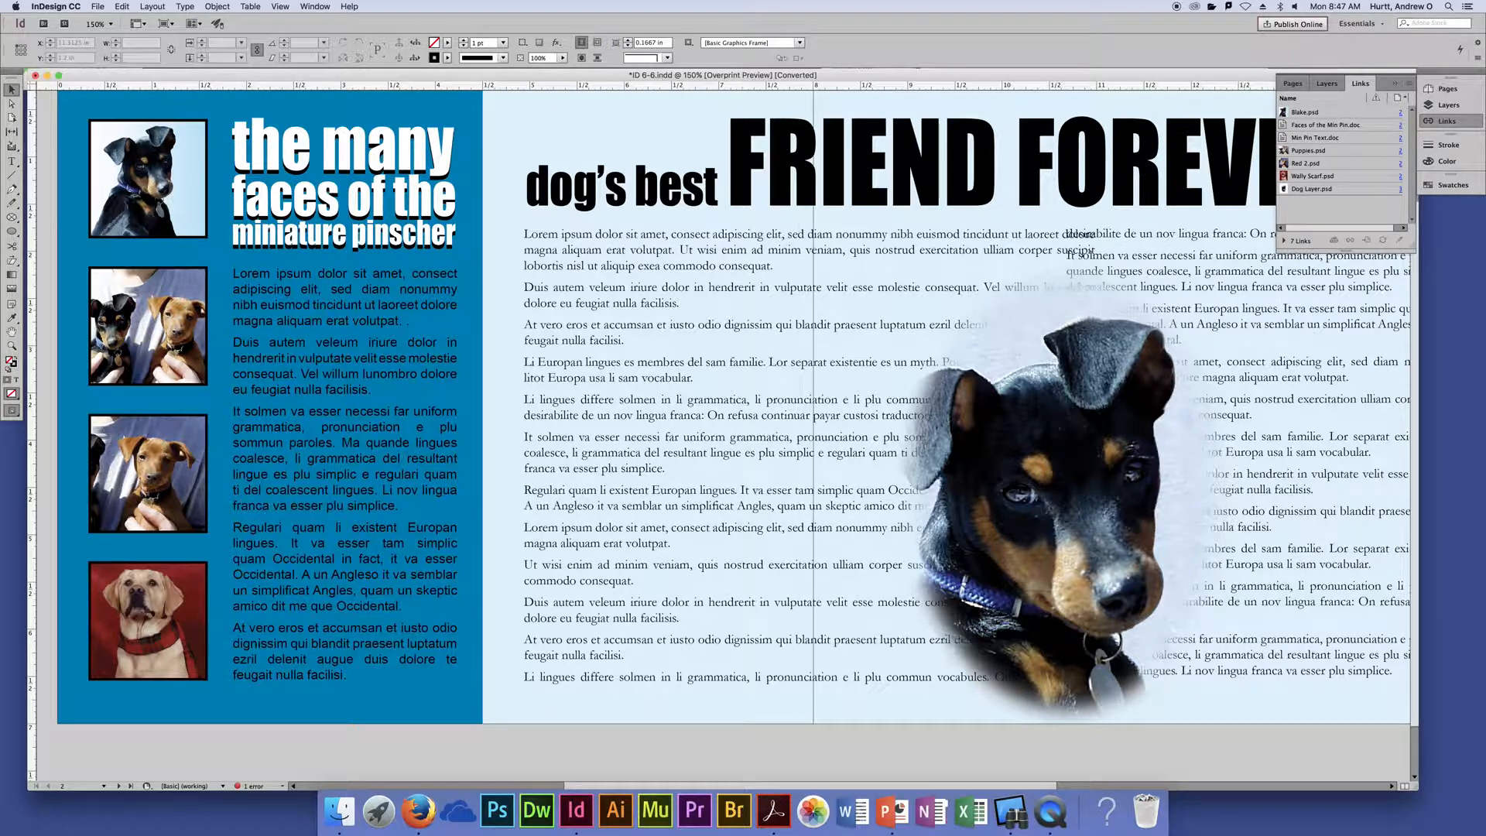
{"action": "left_click", "coordinate": [62, 7]}
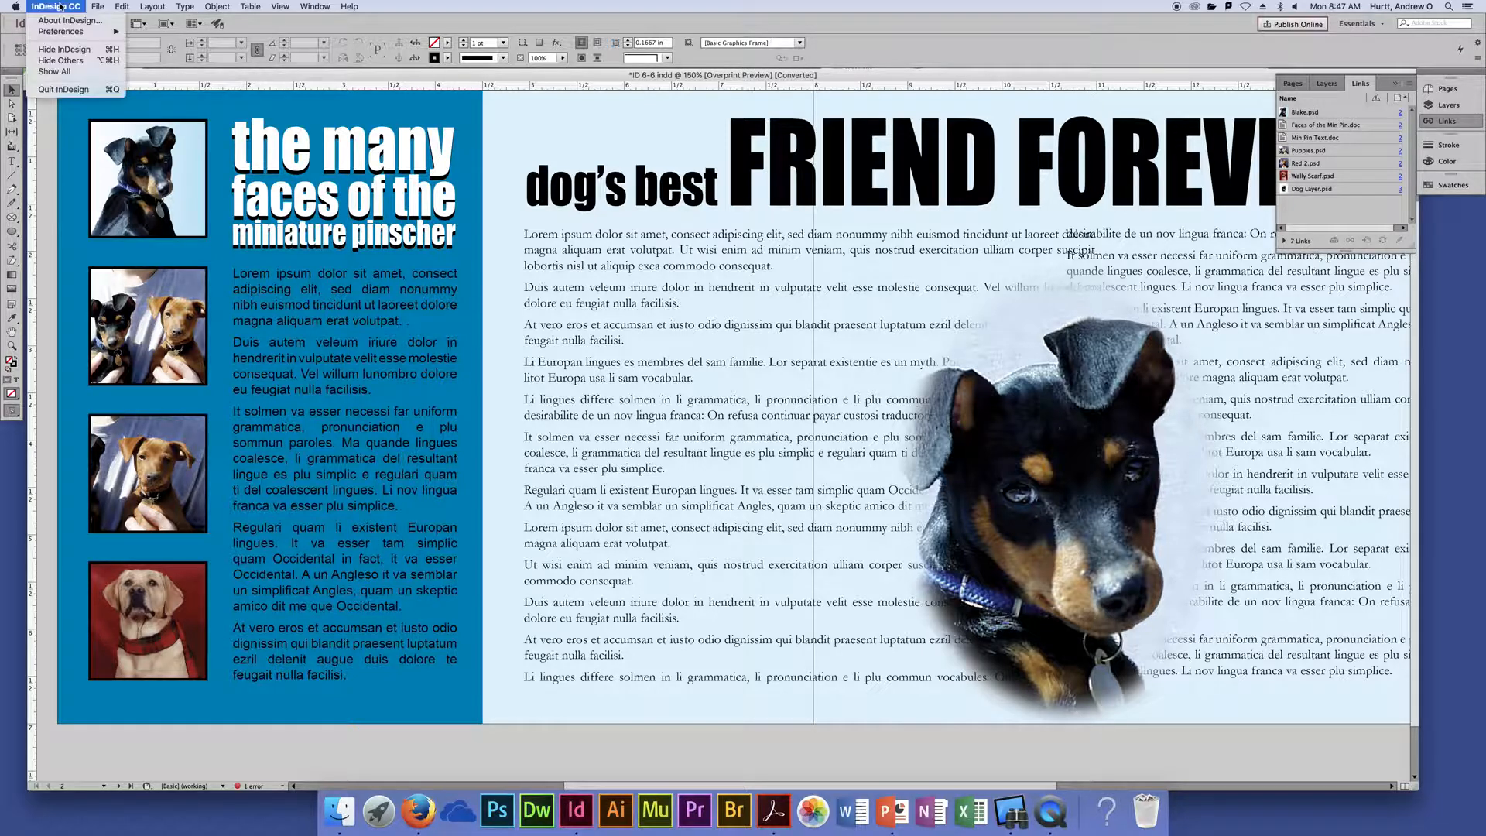
{"action": "left_click", "coordinate": [65, 50]}
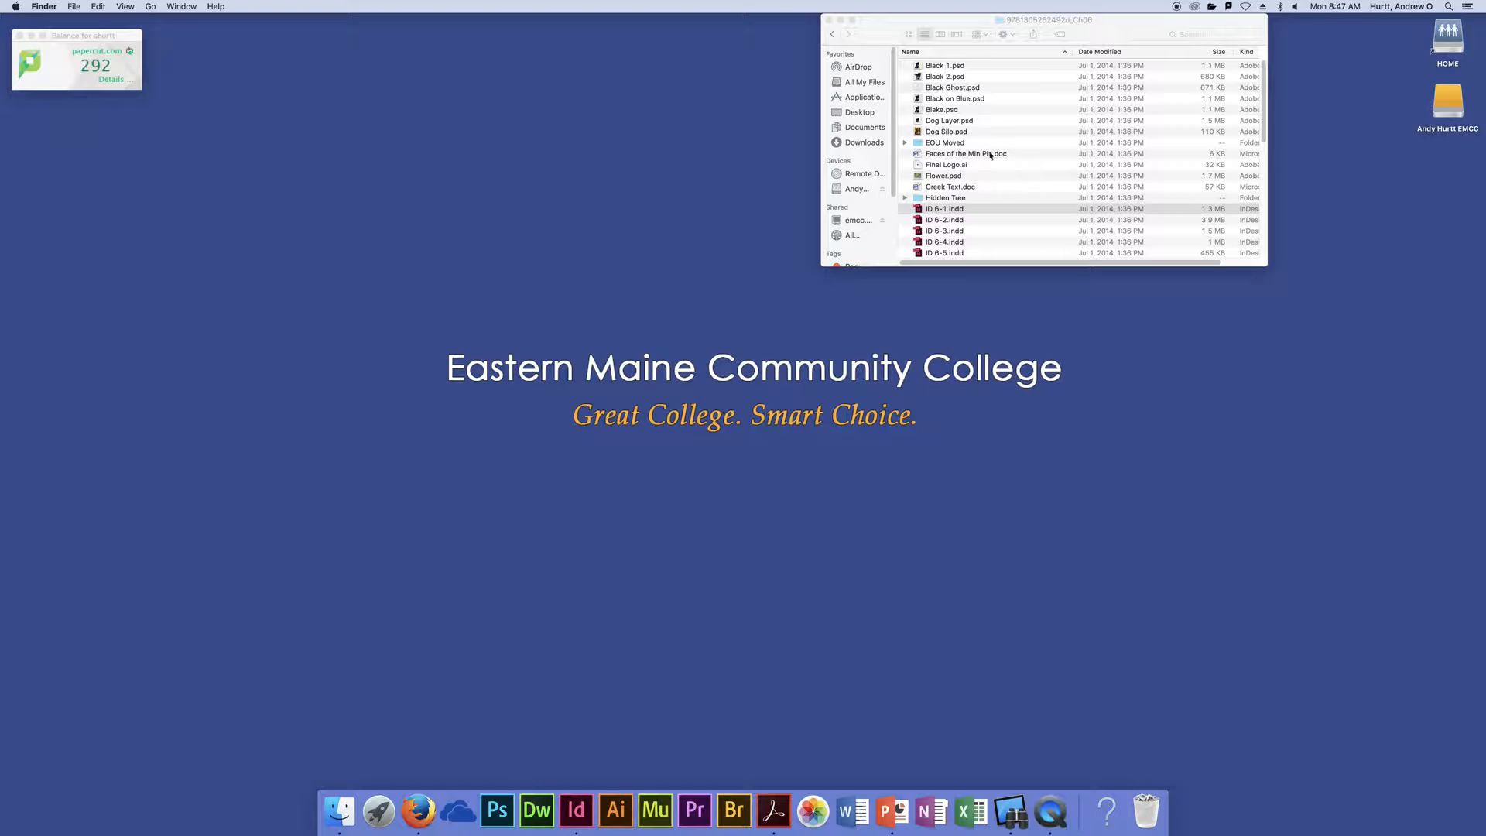
{"action": "left_click_drag", "start_coordinate": [882, 36], "coordinate": [804, 46]}
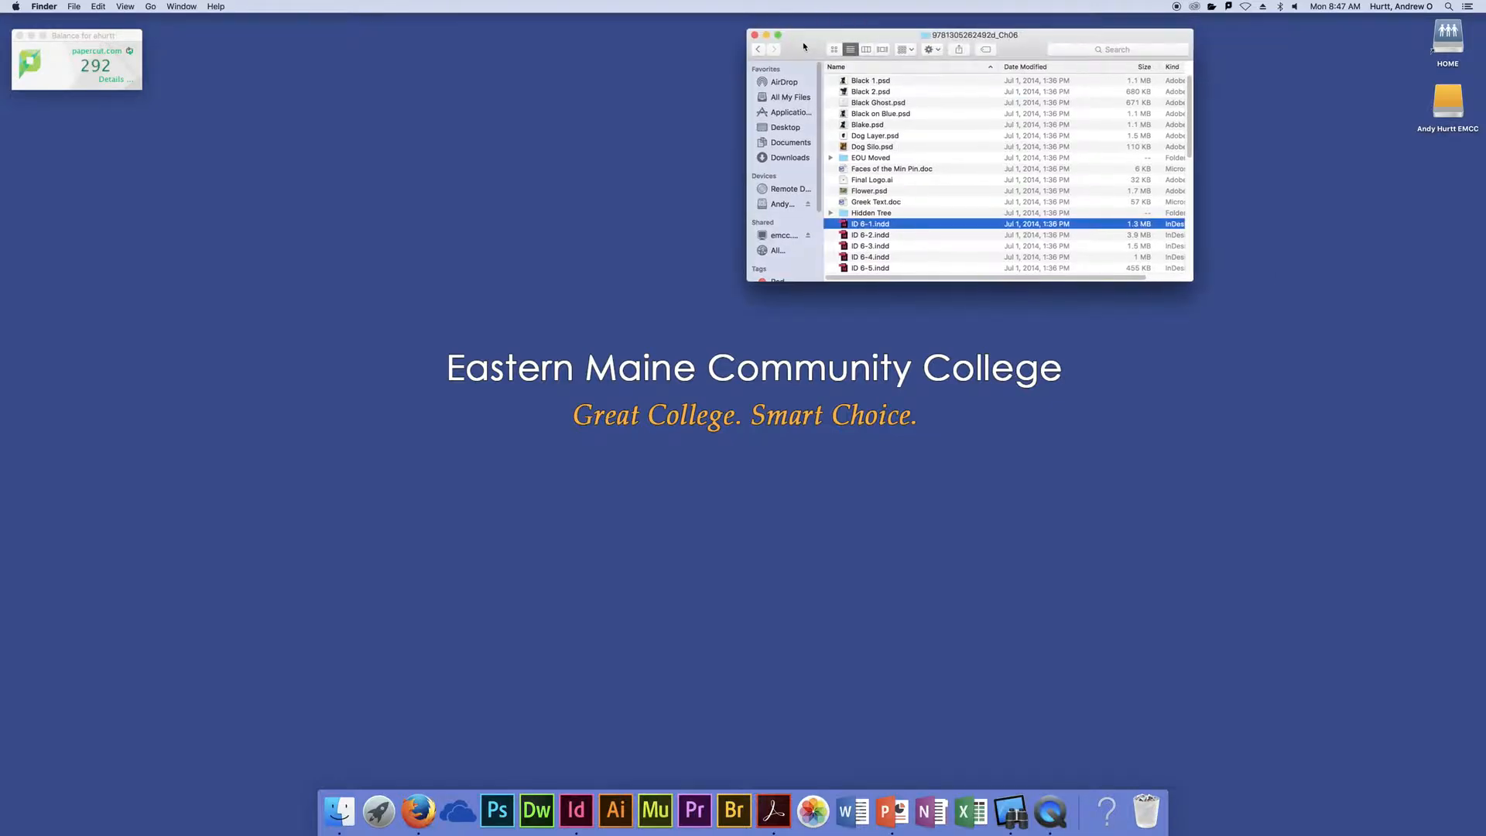
{"action": "left_click", "coordinate": [866, 49]}
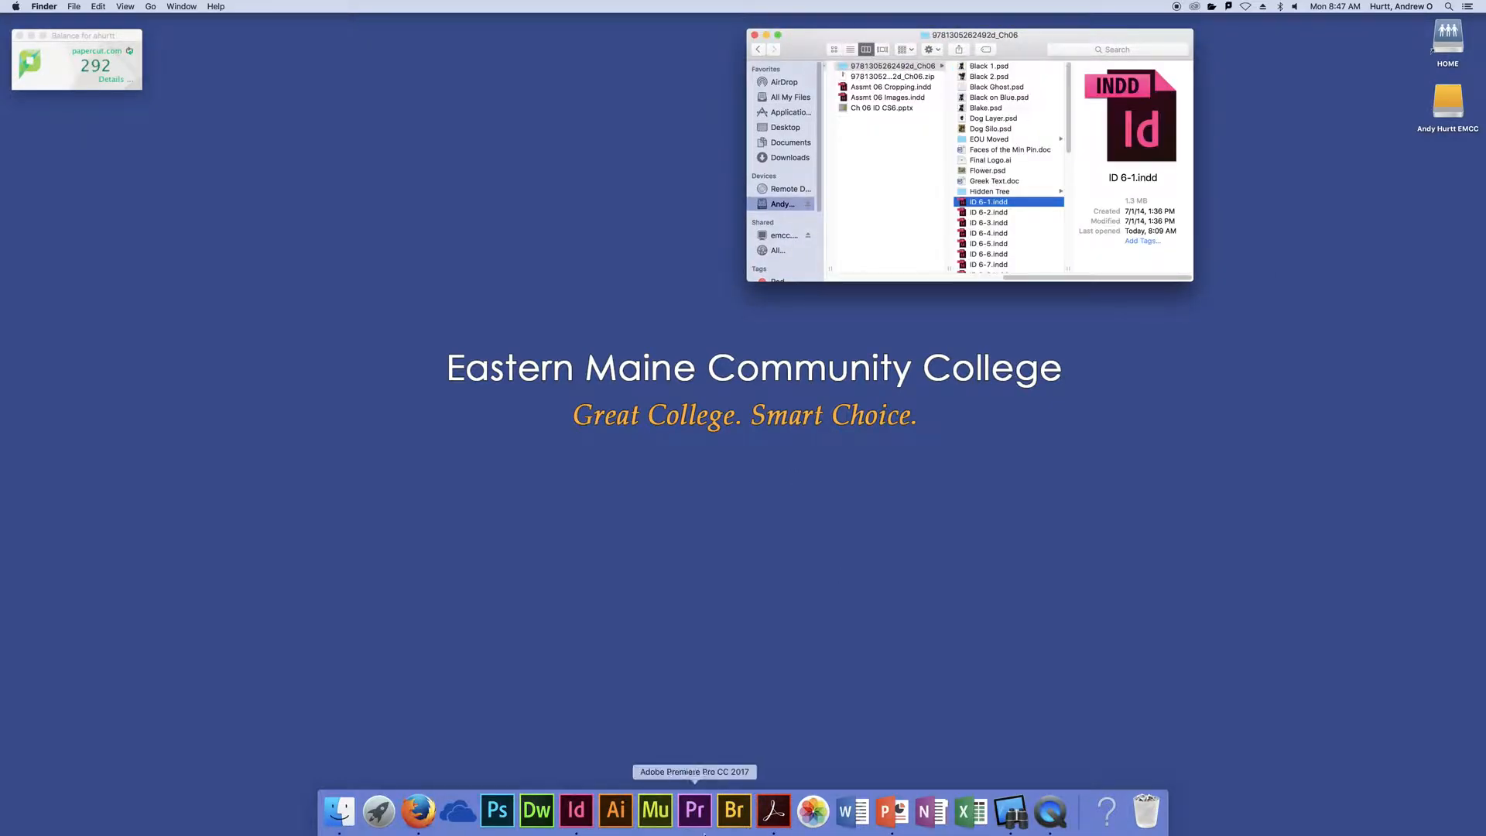
{"action": "left_click", "coordinate": [575, 810]}
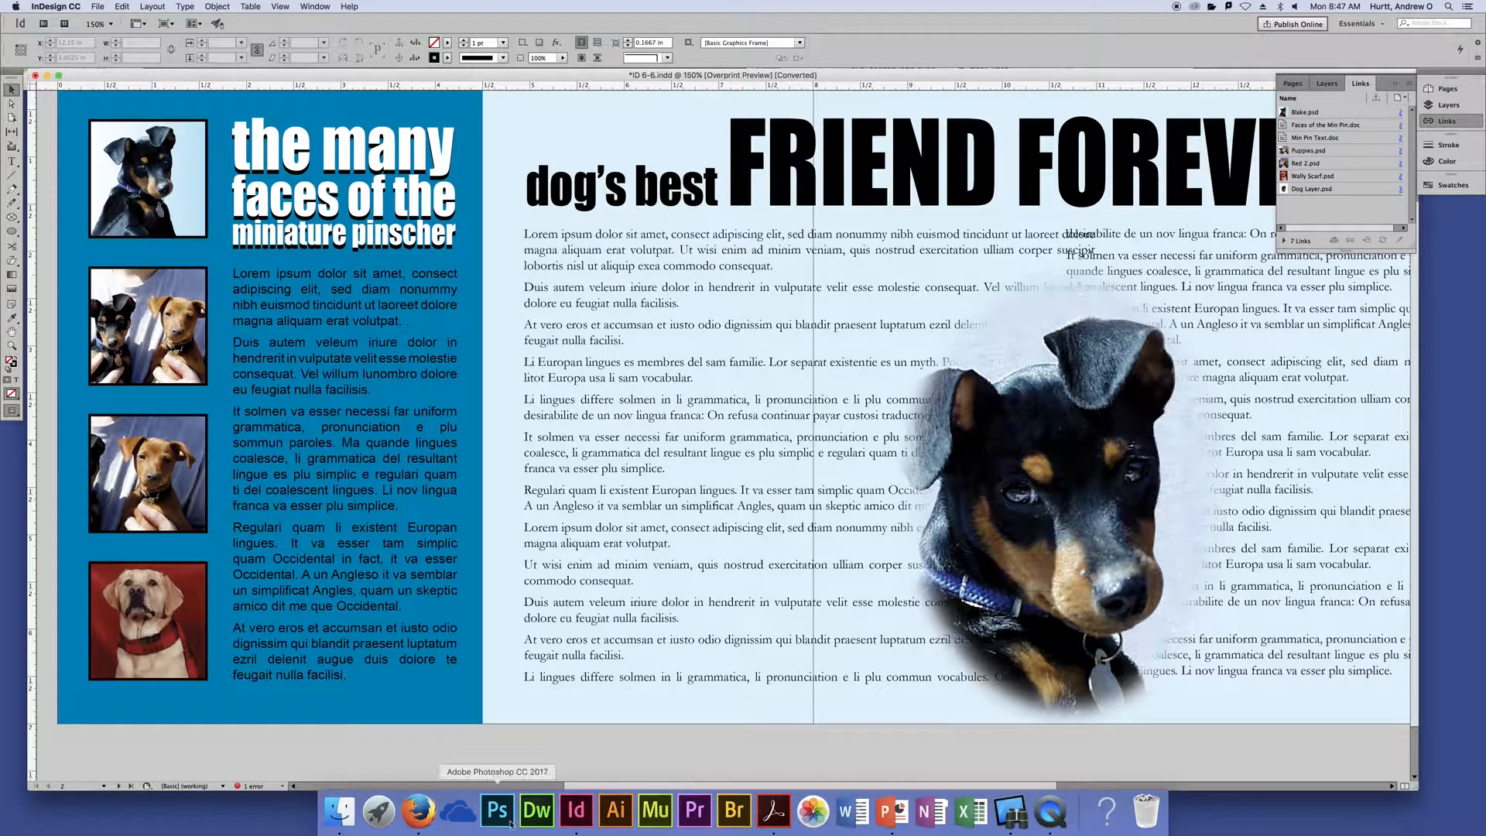
{"action": "left_click", "coordinate": [341, 816]}
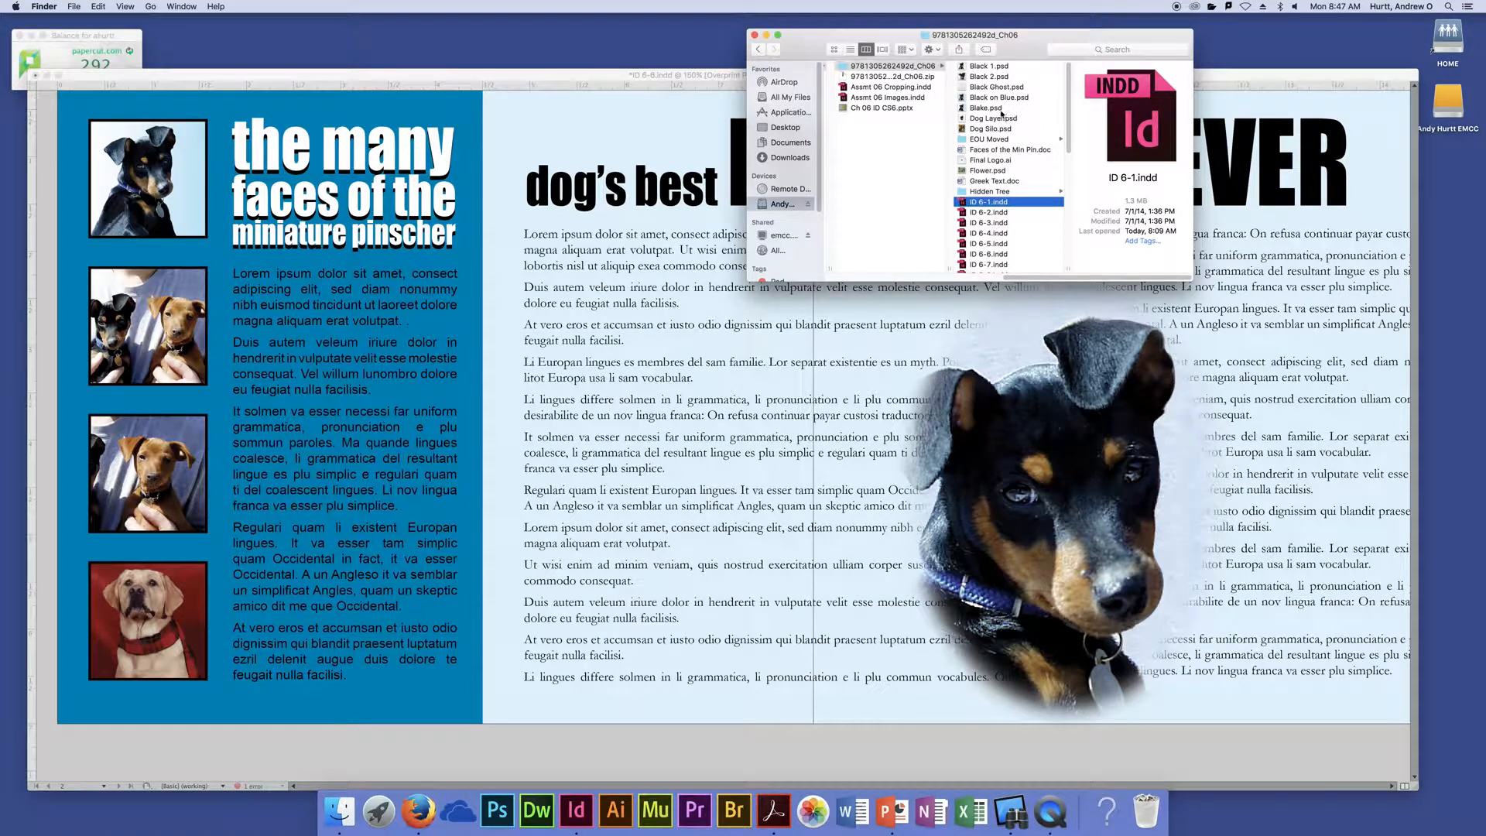
{"action": "left_click_drag", "start_coordinate": [989, 108], "coordinate": [890, 151]}
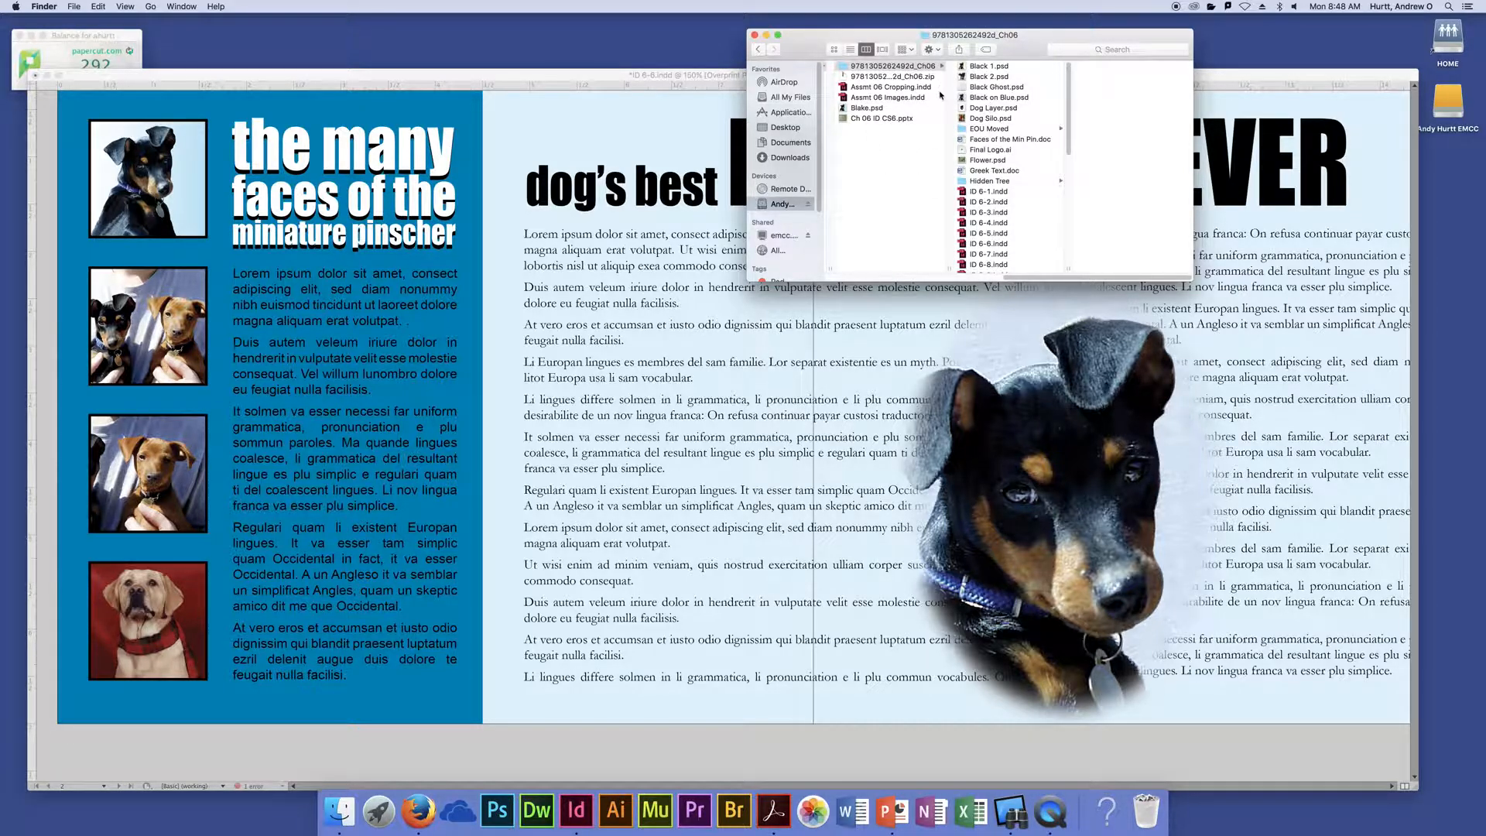
Return to InDesign and reconnect the missing Blake.psd link to the file in the 06 materials folder.
{"action": "left_click", "coordinate": [574, 97]}
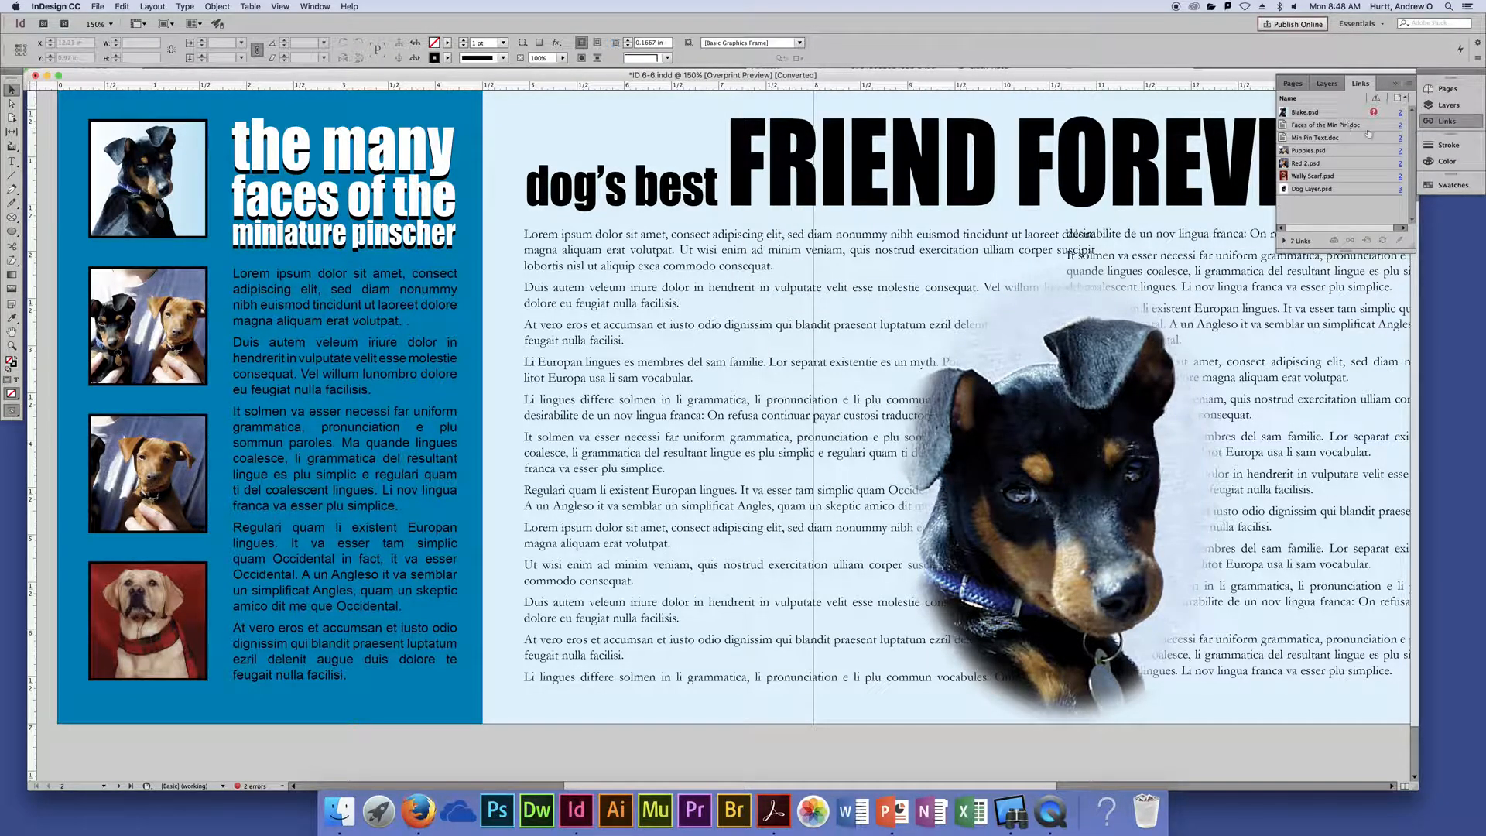
{"action": "mouse_move", "coordinate": [1376, 116]}
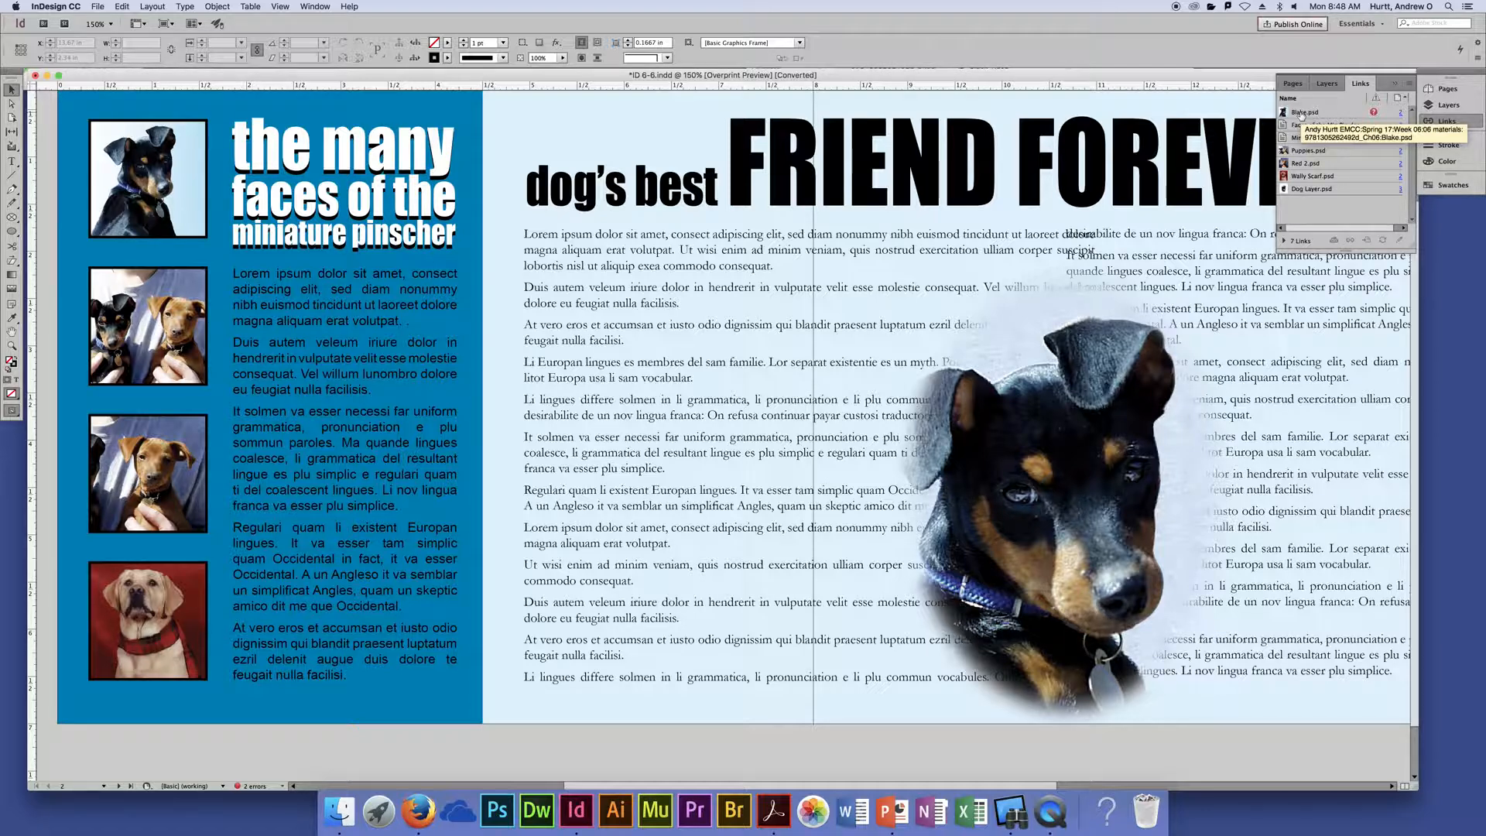
{"action": "left_click", "coordinate": [1374, 113]}
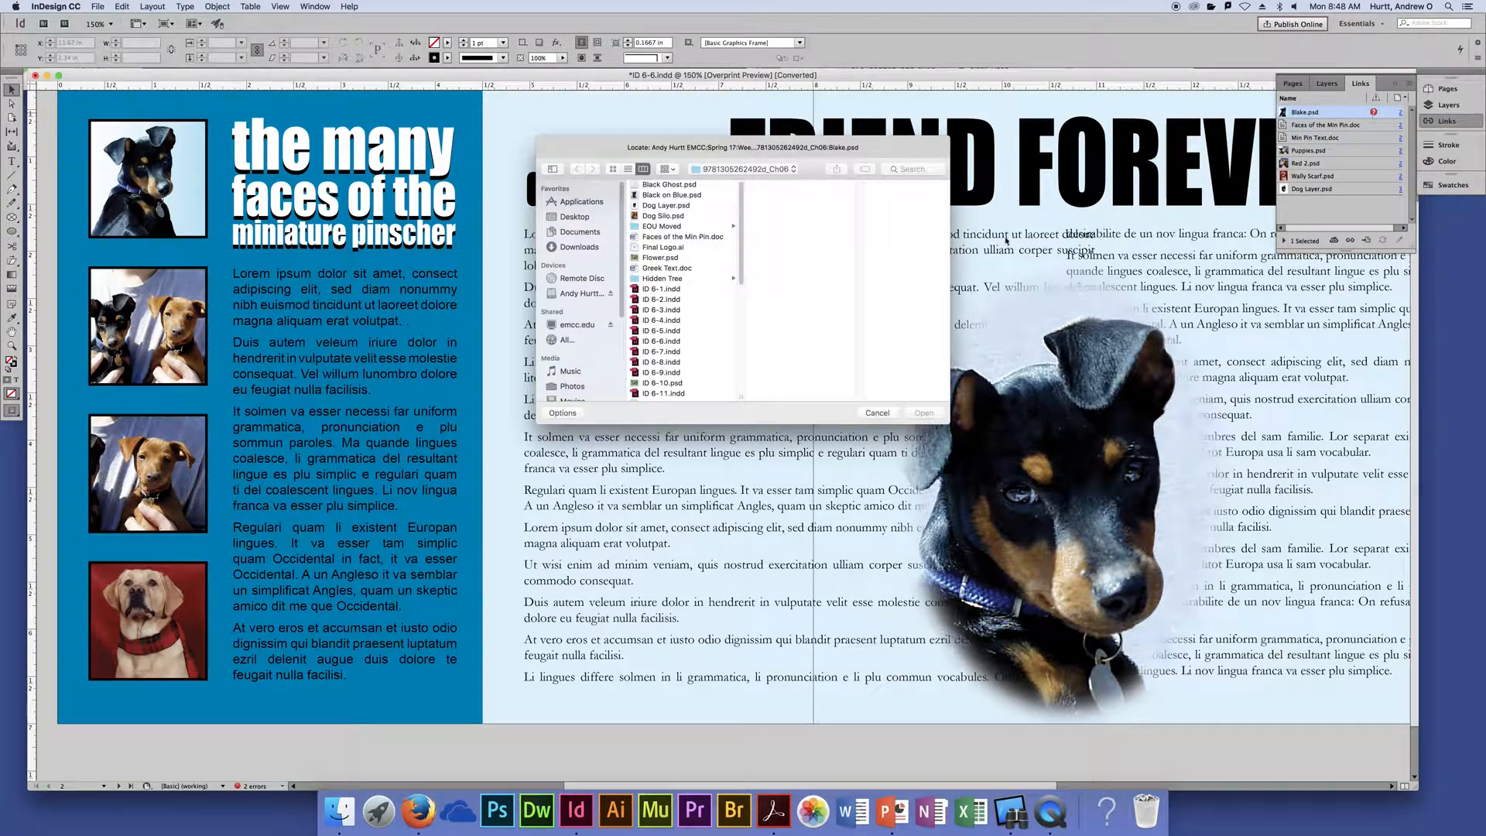
{"action": "scroll", "coordinate": [664, 301], "scroll_direction": "left", "scroll_amount": 3}
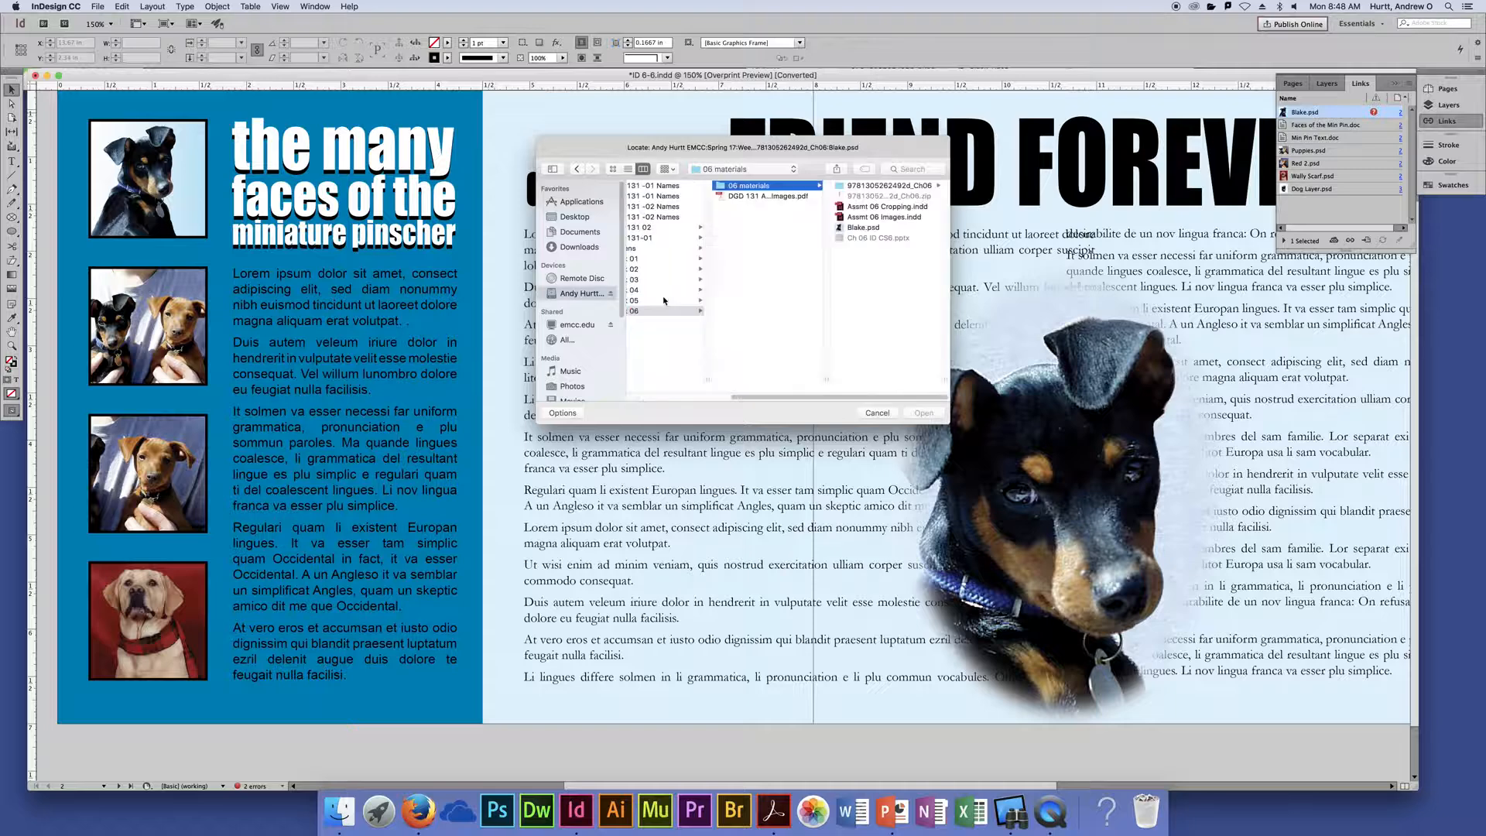
{"action": "left_click", "coordinate": [861, 228]}
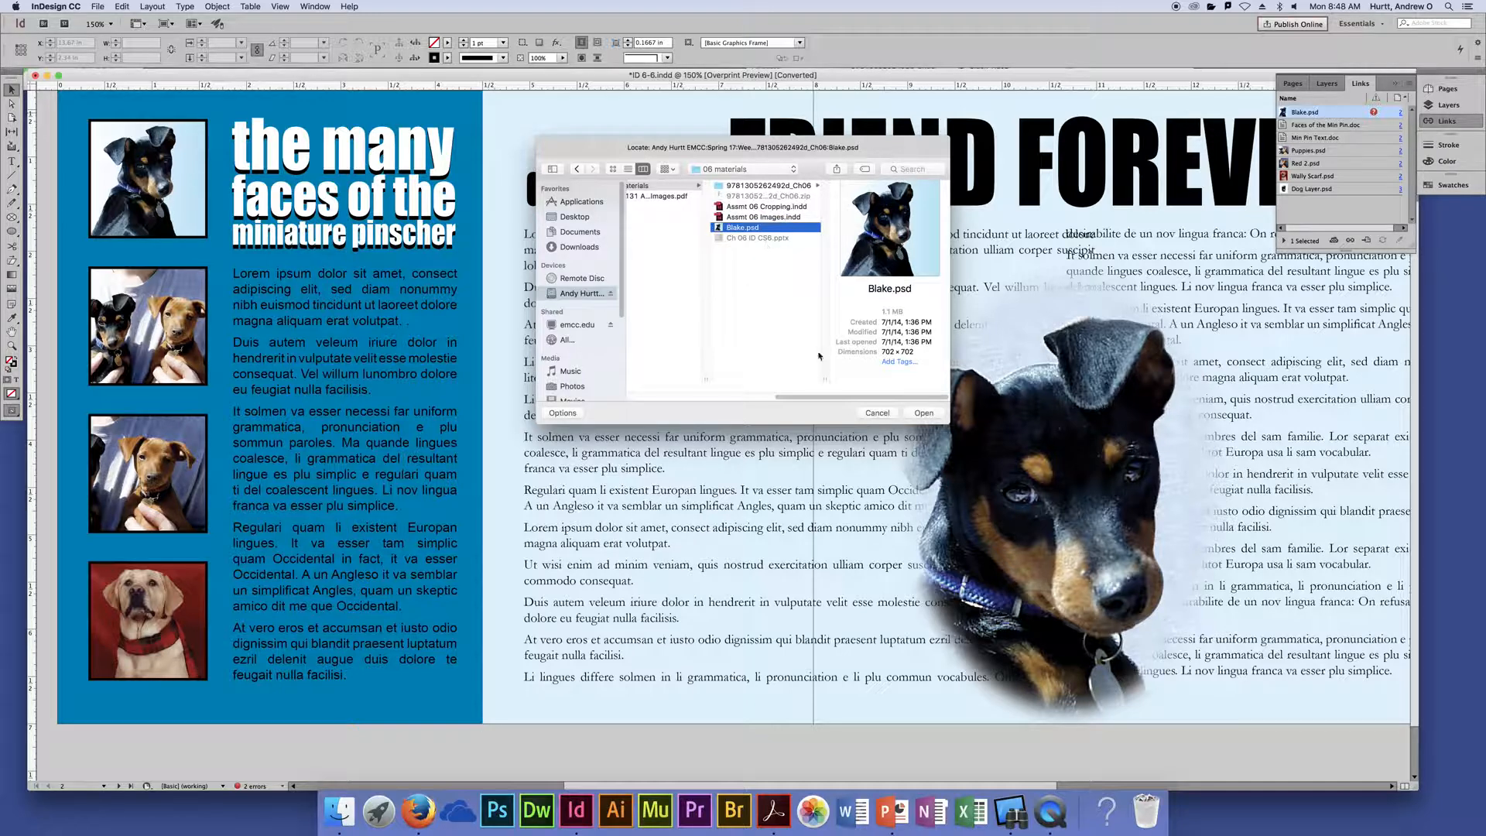
{"action": "left_click", "coordinate": [931, 414]}
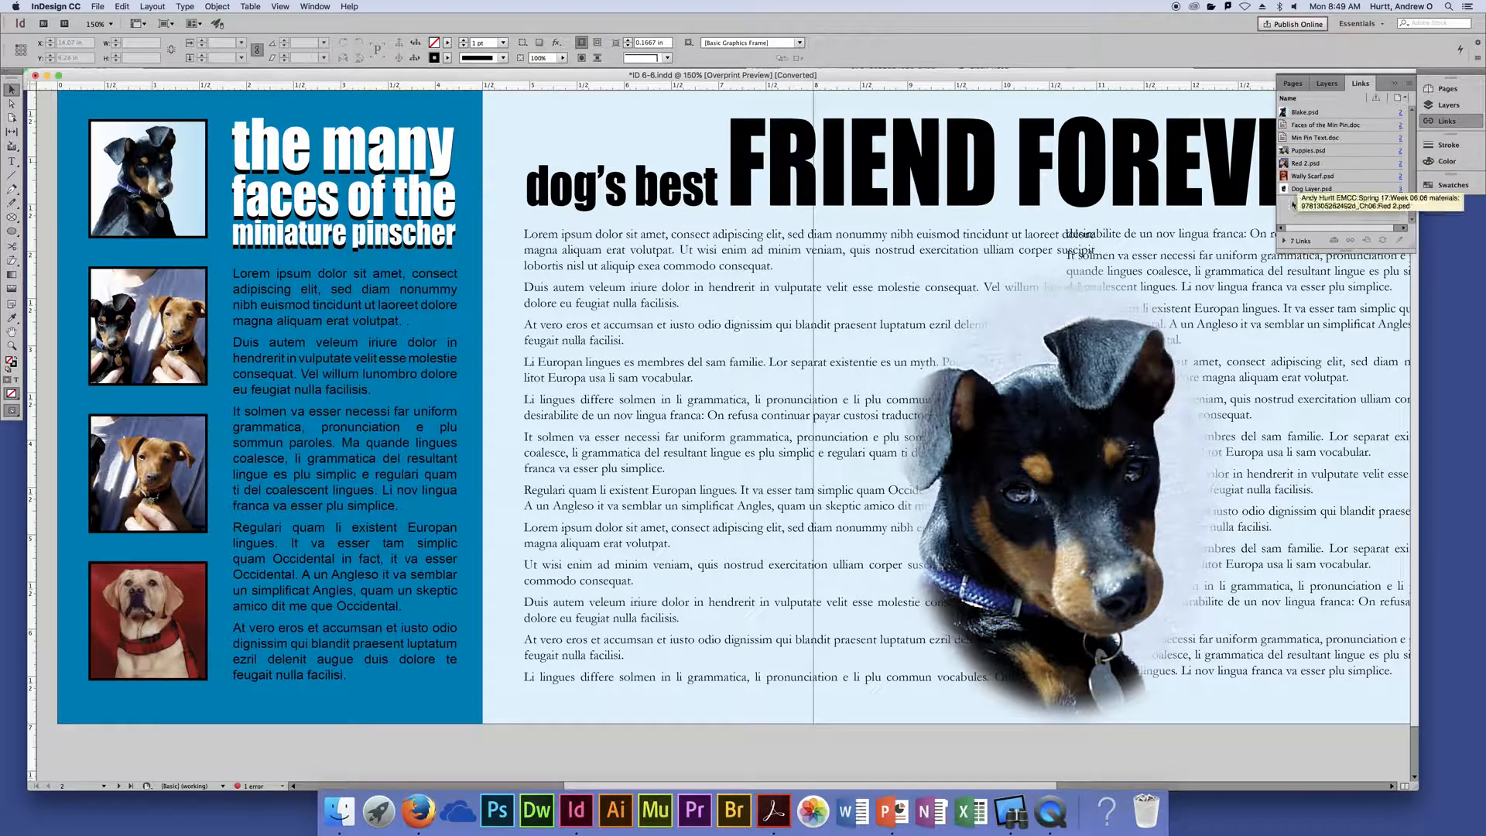
Expand the link details, examine the information for Blake.psd, and deselect the link.
{"action": "left_click", "coordinate": [1282, 242]}
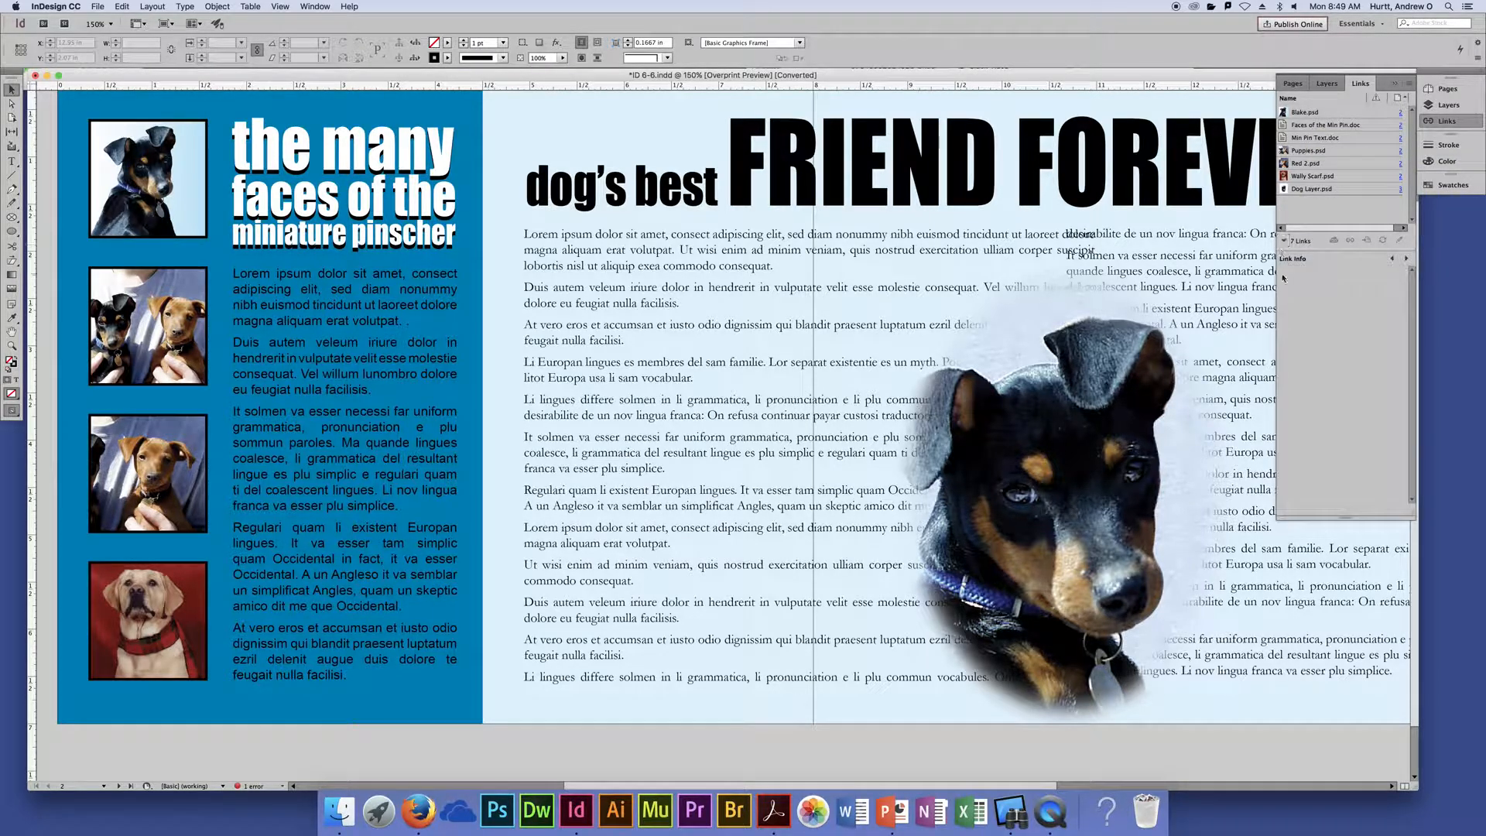
{"action": "left_click", "coordinate": [1308, 113]}
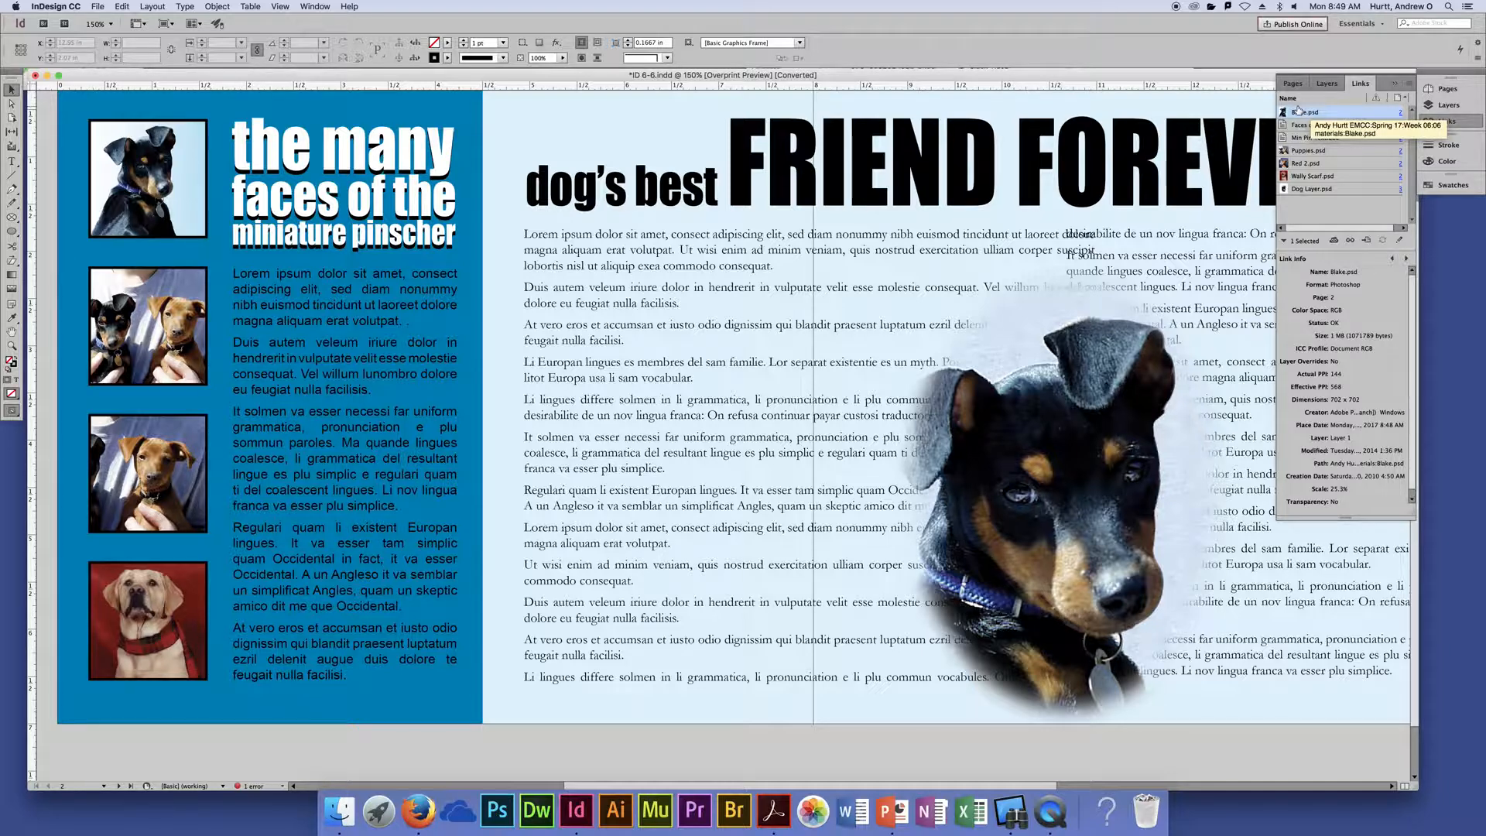
{"action": "left_click", "coordinate": [1307, 212]}
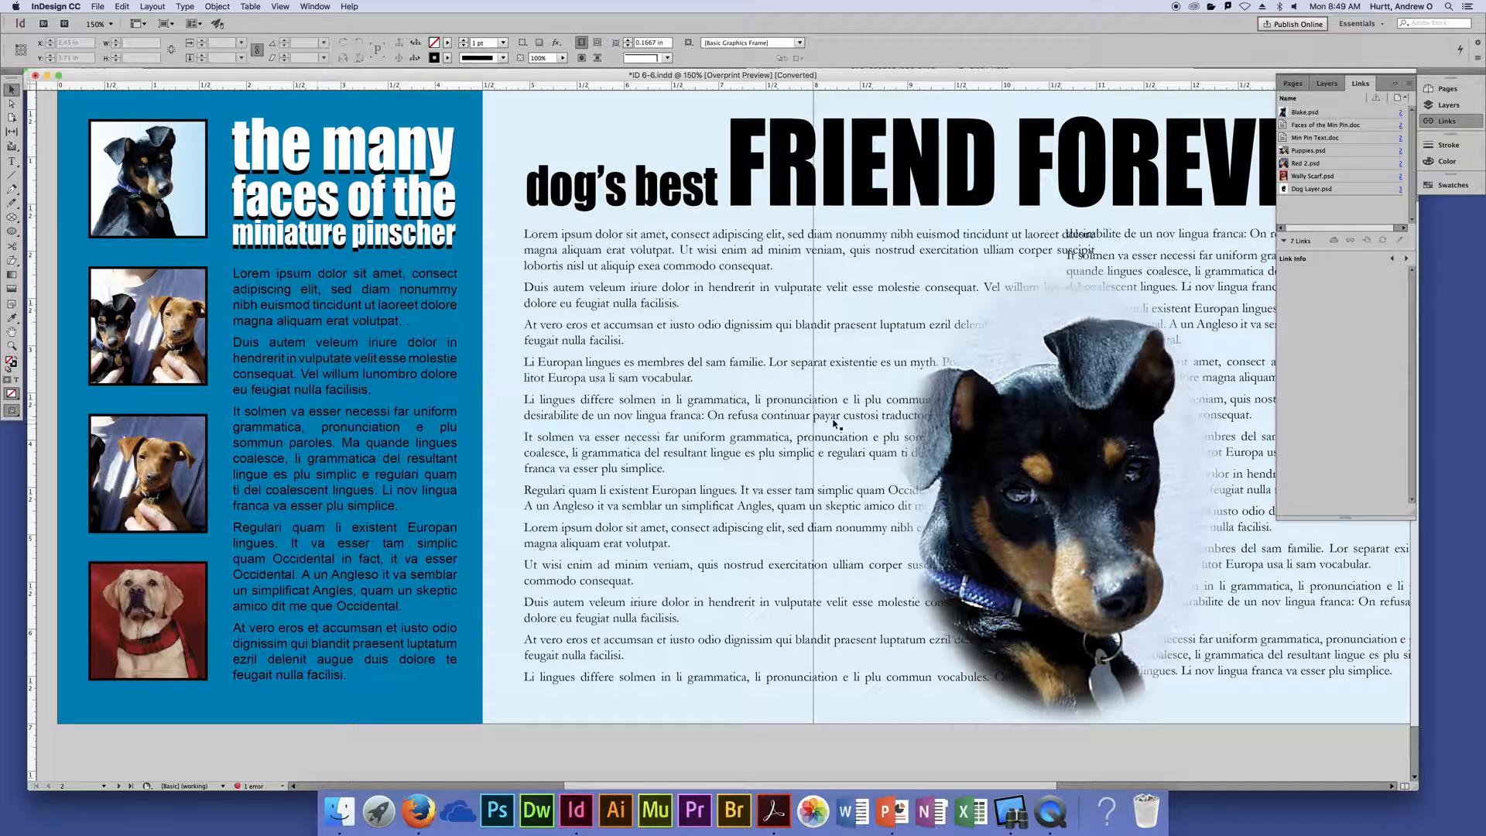
Examine the large dog photo and its faded edges over the text at high magnification.
{"action": "left_click", "coordinate": [1038, 466]}
{"action": "key", "text": "super+equal"}
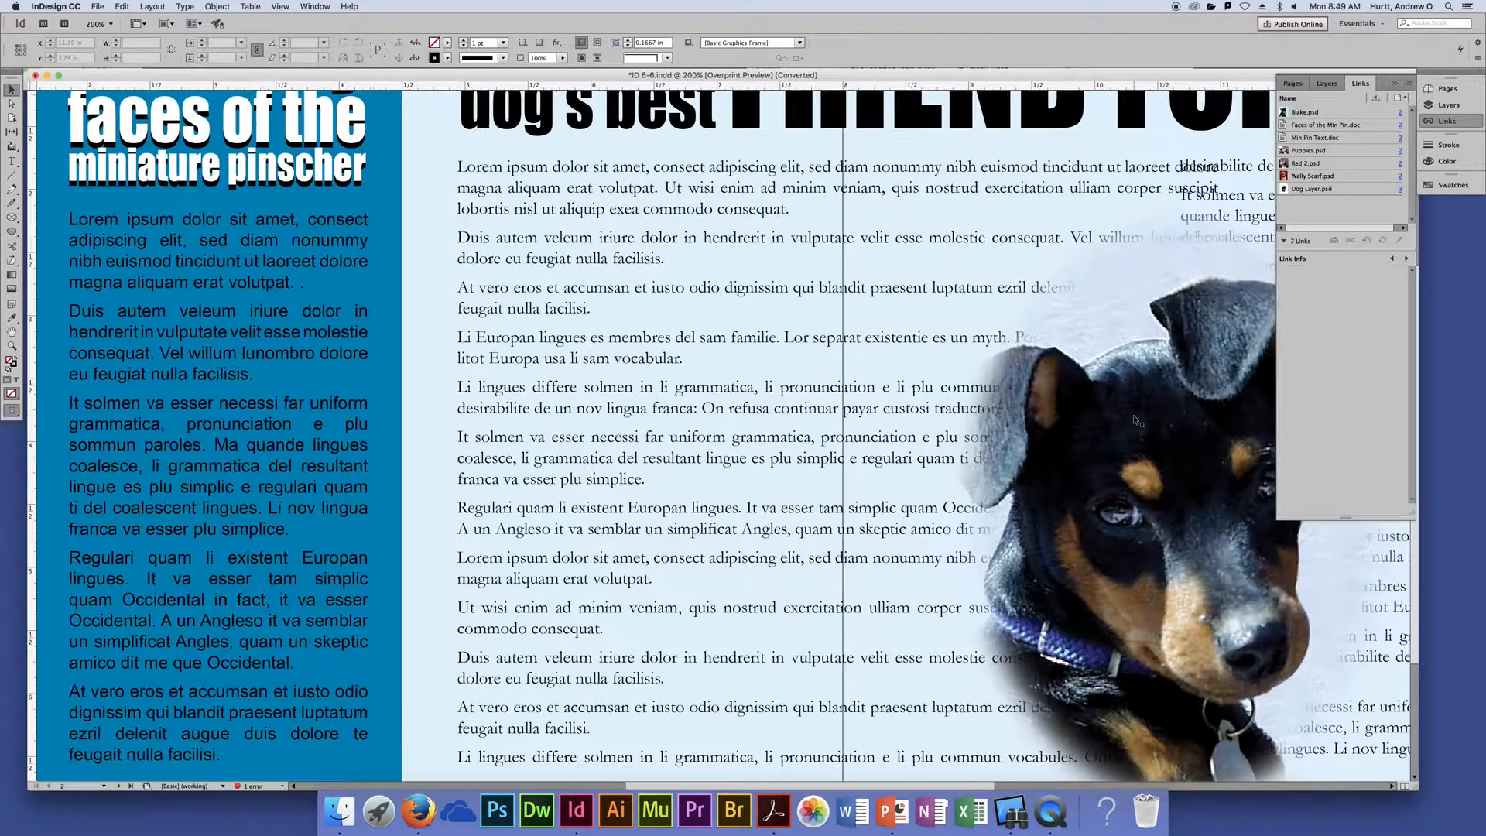
{"action": "key", "text": "super+equal"}
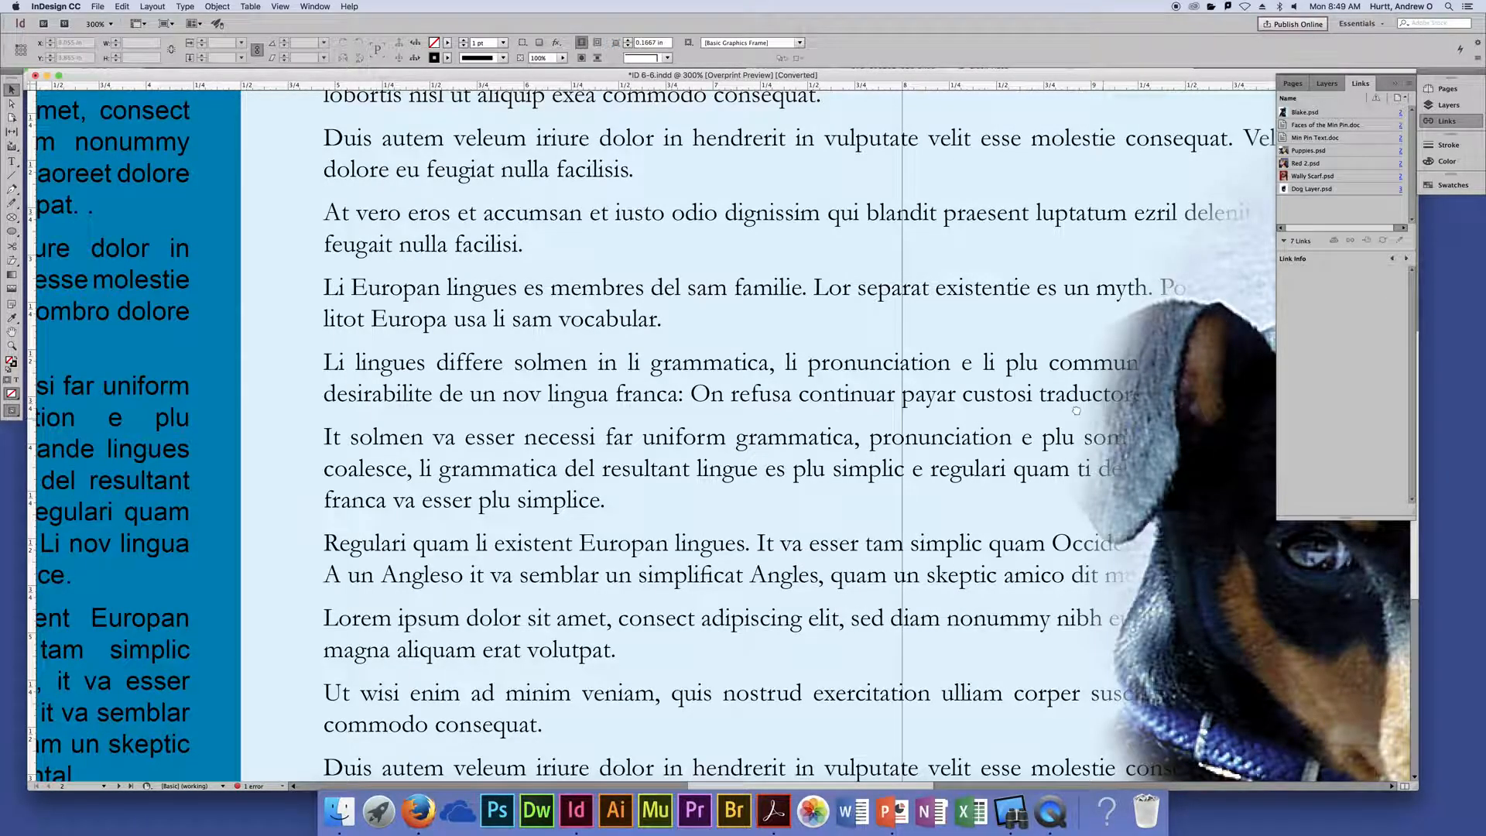
{"action": "left_click_drag", "start_coordinate": [1071, 410], "coordinate": [552, 334]}
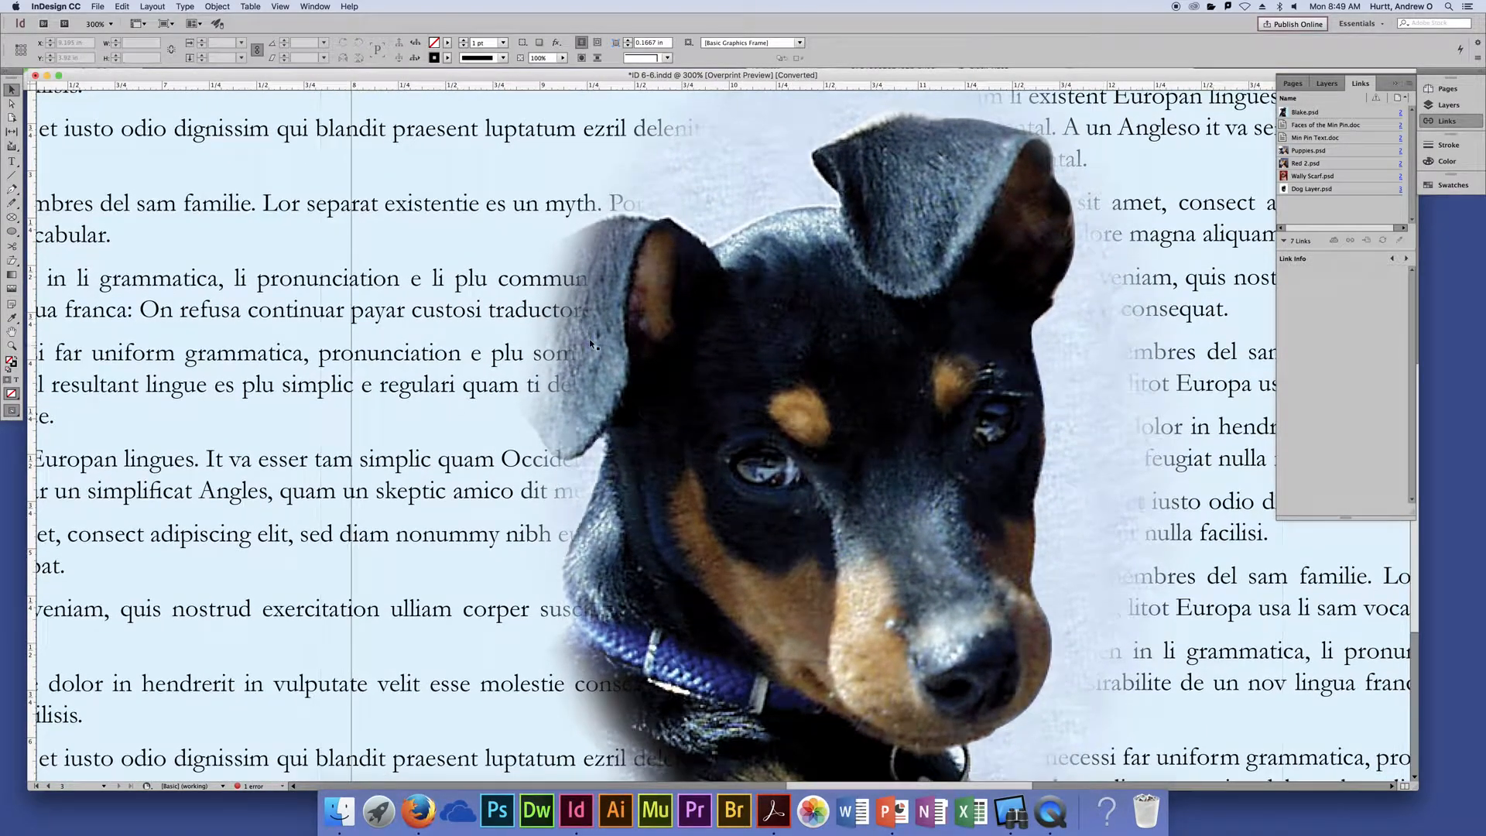
{"action": "key", "text": "super+minus"}
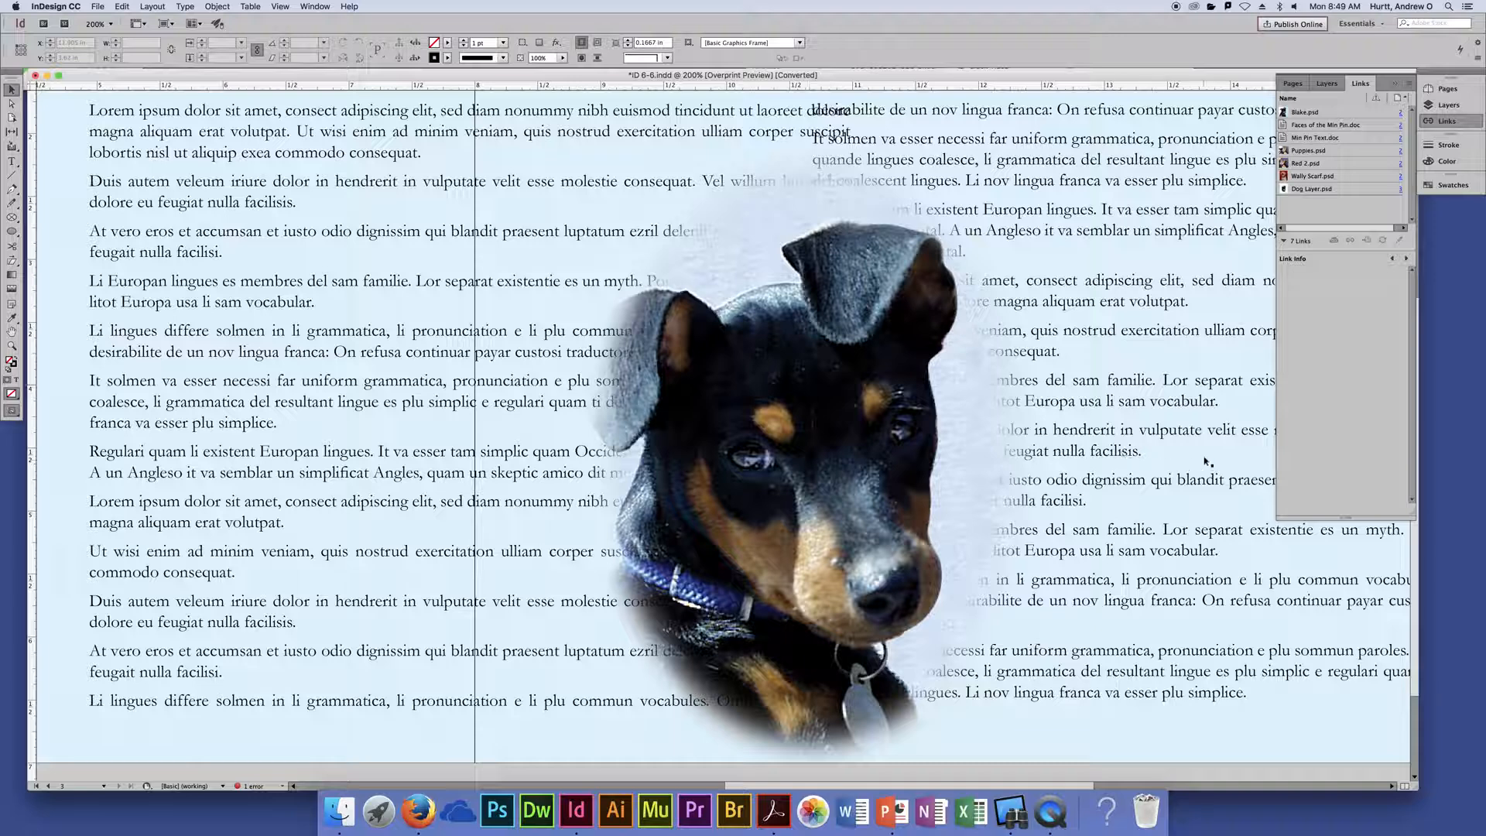
{"action": "scroll", "coordinate": [1159, 442], "scroll_direction": "down", "scroll_amount": 3}
{"action": "scroll", "coordinate": [1159, 442], "scroll_direction": "right", "scroll_amount": 3}
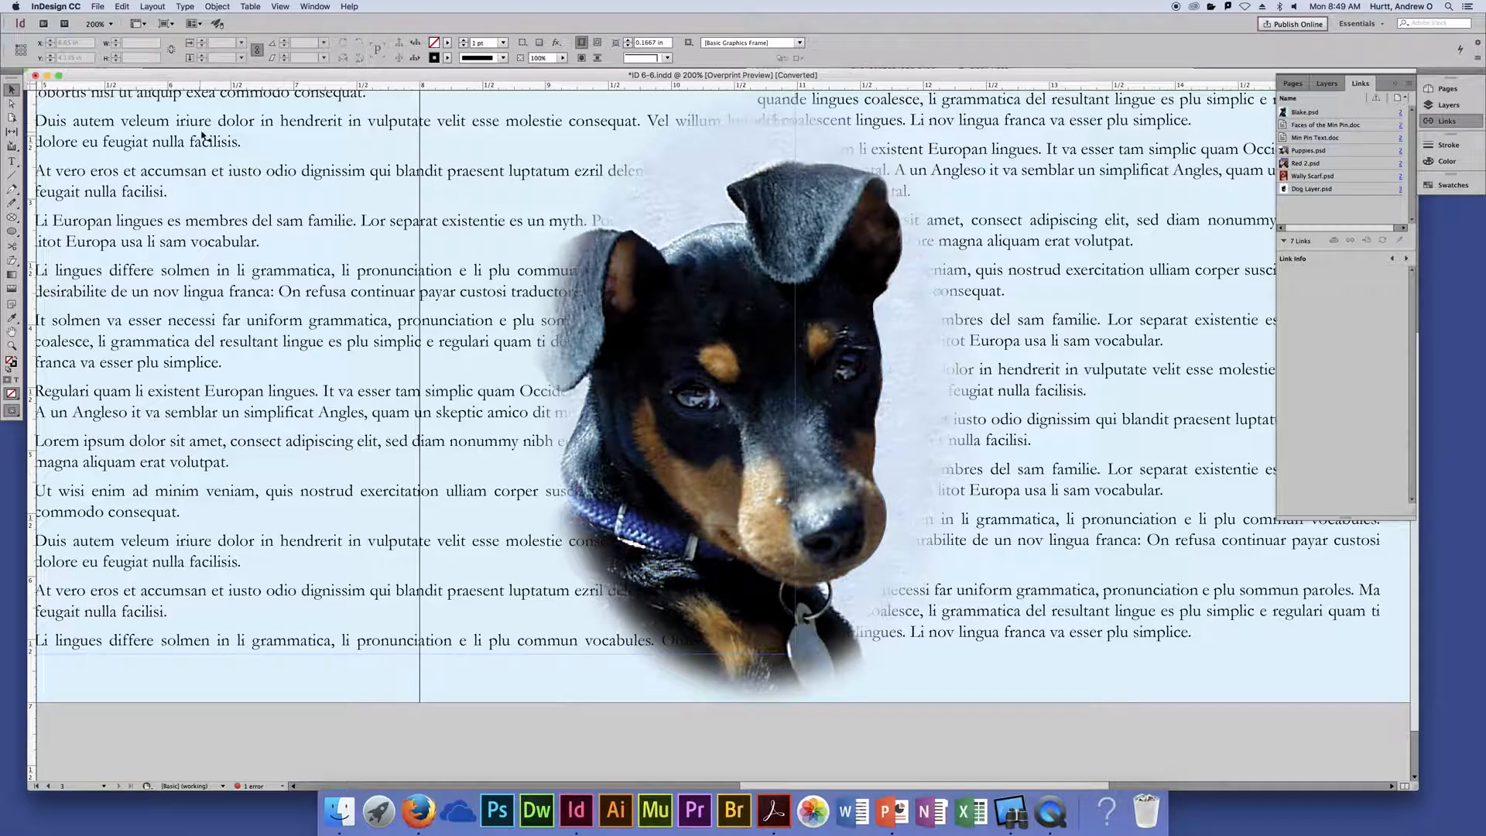
Compare the dog photo with Overprint Preview off and on, leaving the preview turned off.
{"action": "left_click", "coordinate": [251, 7]}
{"action": "mouse_move", "coordinate": [277, 7]}
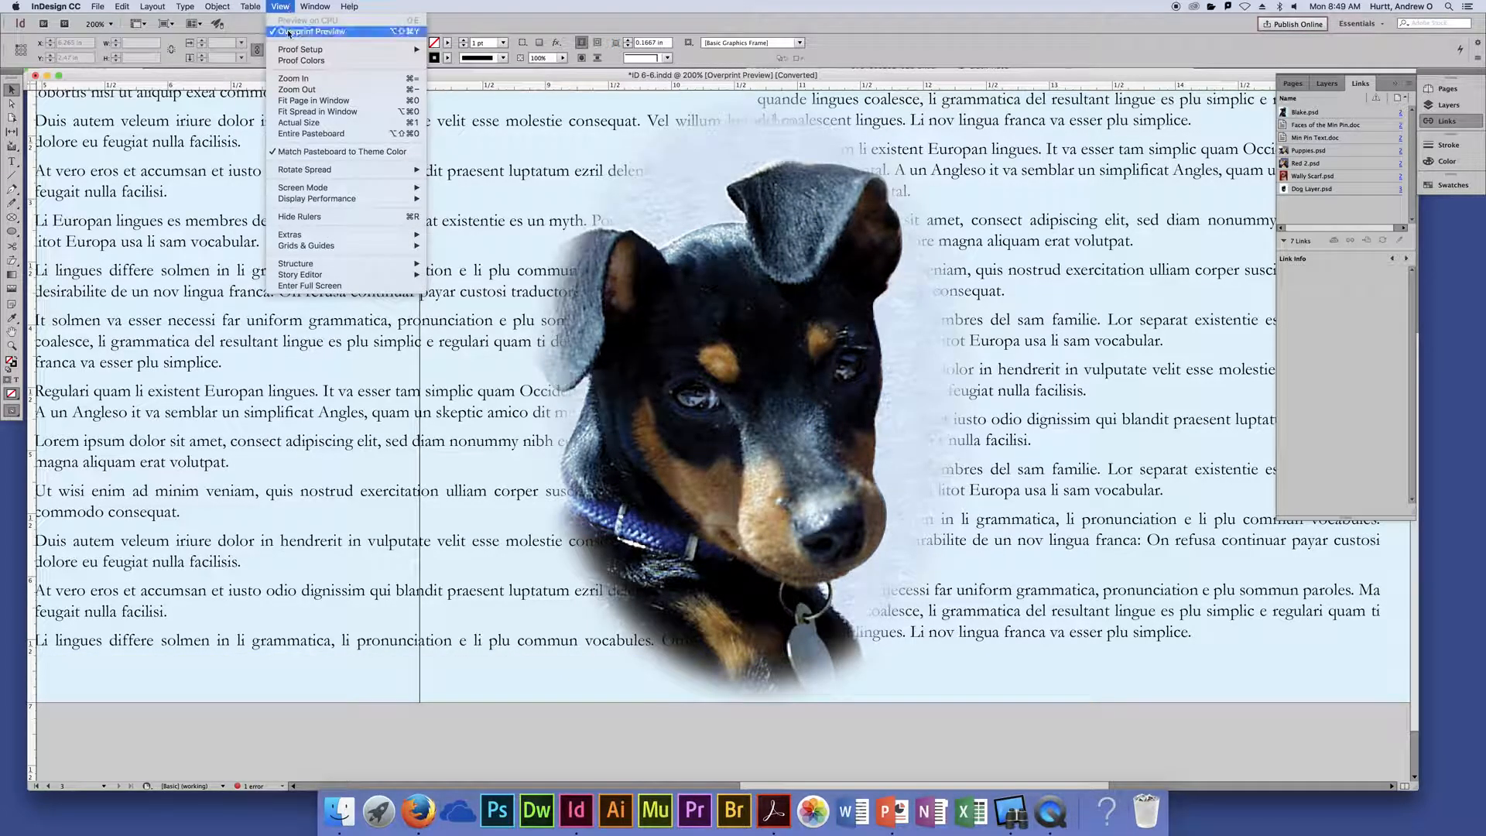
{"action": "left_click", "coordinate": [275, 31]}
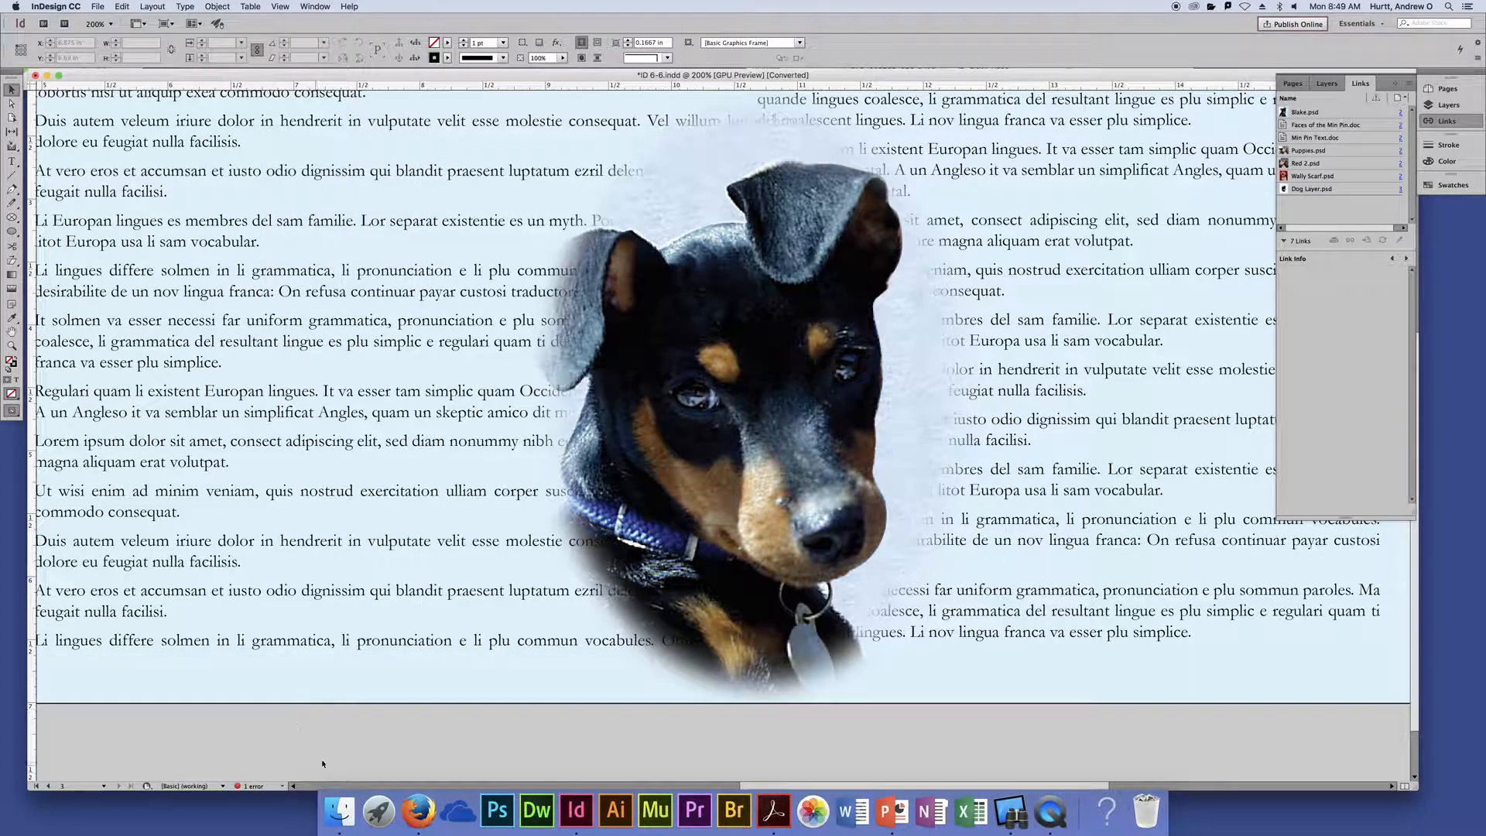
{"action": "left_click", "coordinate": [280, 6]}
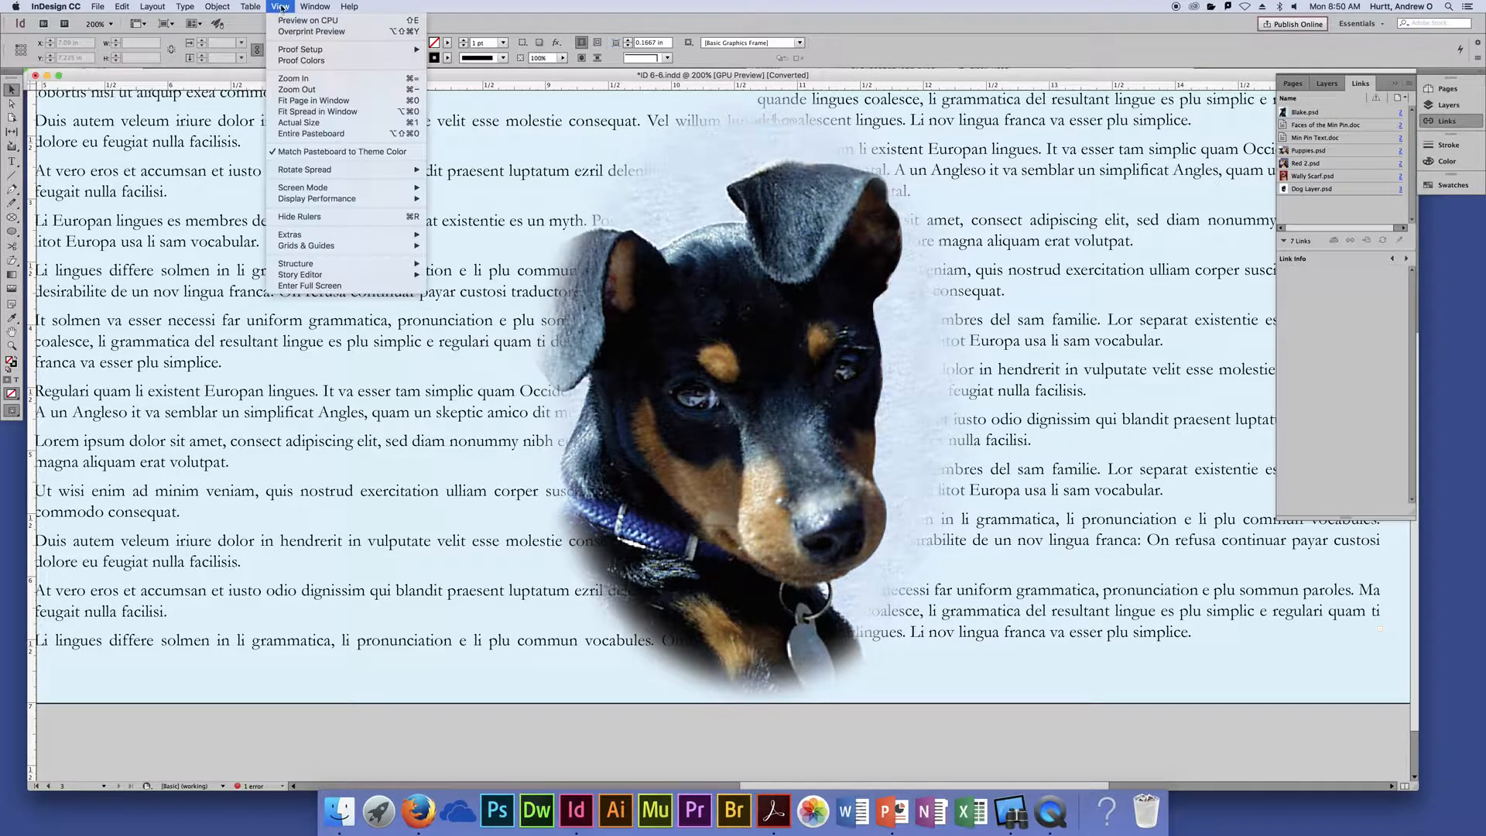
{"action": "left_click", "coordinate": [283, 33]}
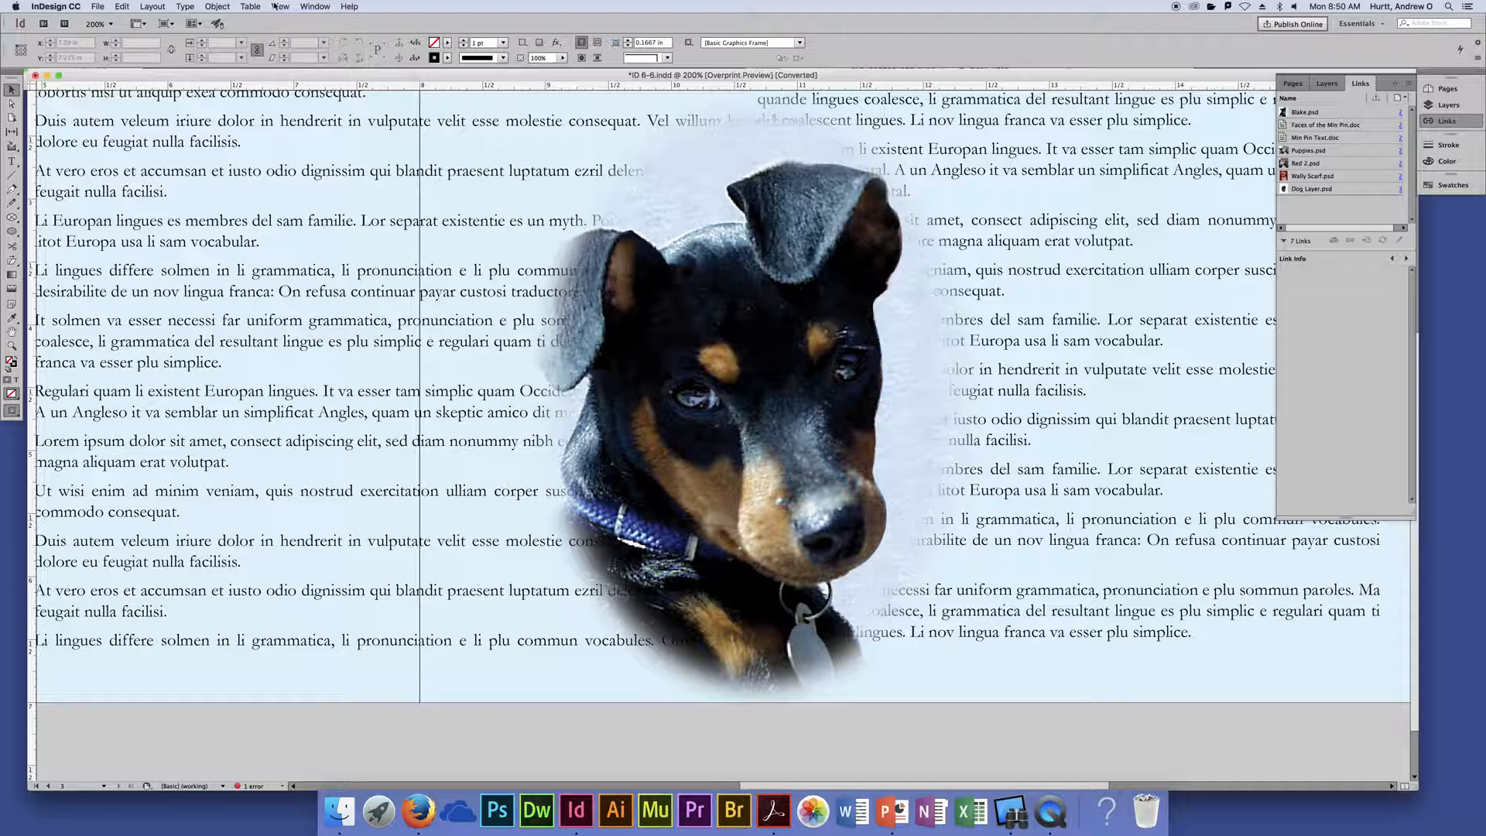
{"action": "left_click", "coordinate": [278, 6]}
{"action": "left_click", "coordinate": [280, 32]}
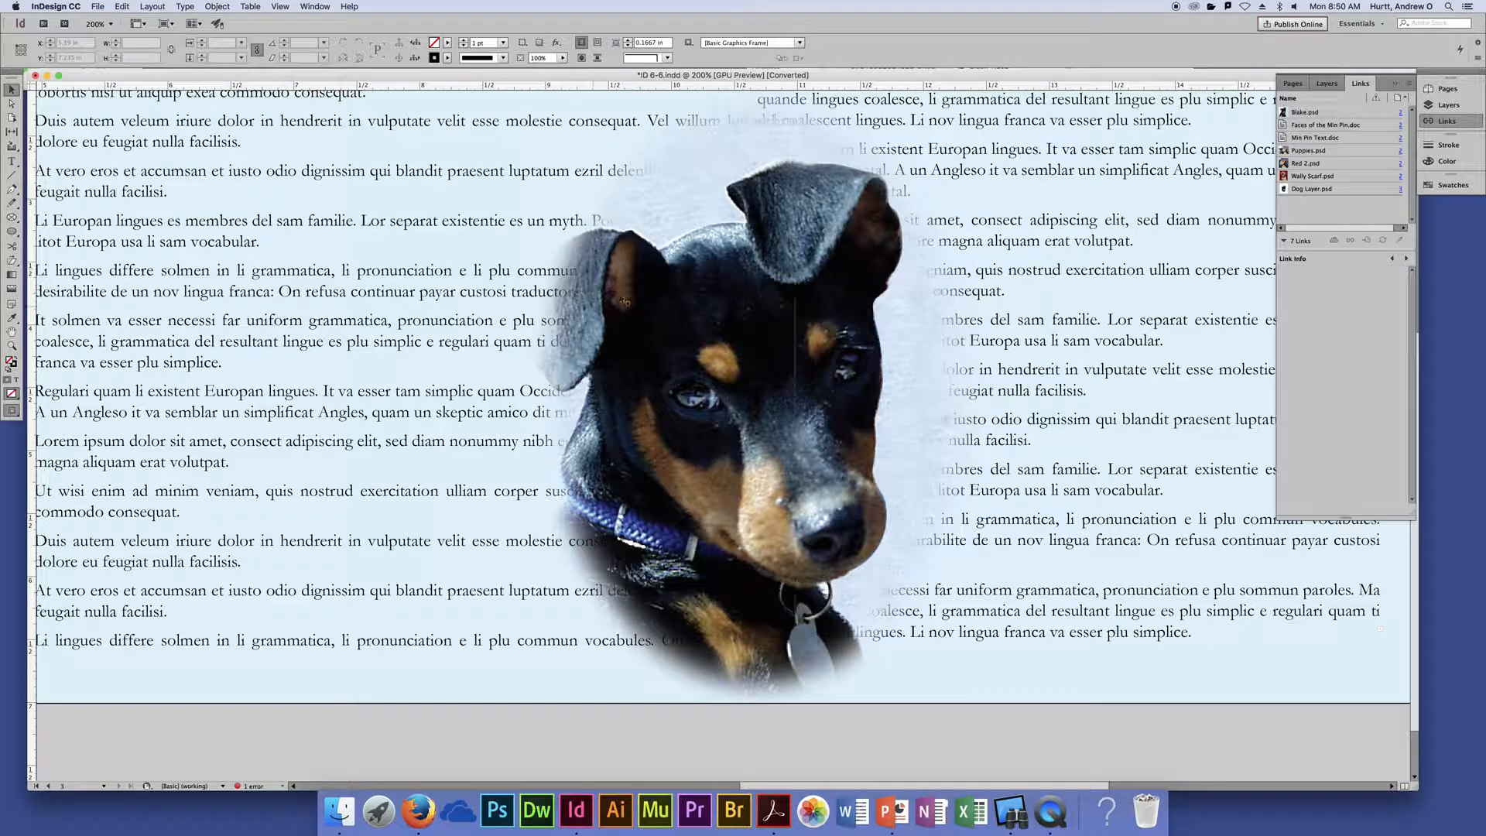
Select the large dog image inside its frame and scale it down proportionally about its centre to about 2.84 in wide.
{"action": "left_click", "coordinate": [720, 398]}
{"action": "left_click", "coordinate": [720, 398]}
{"action": "left_click", "coordinate": [720, 398]}
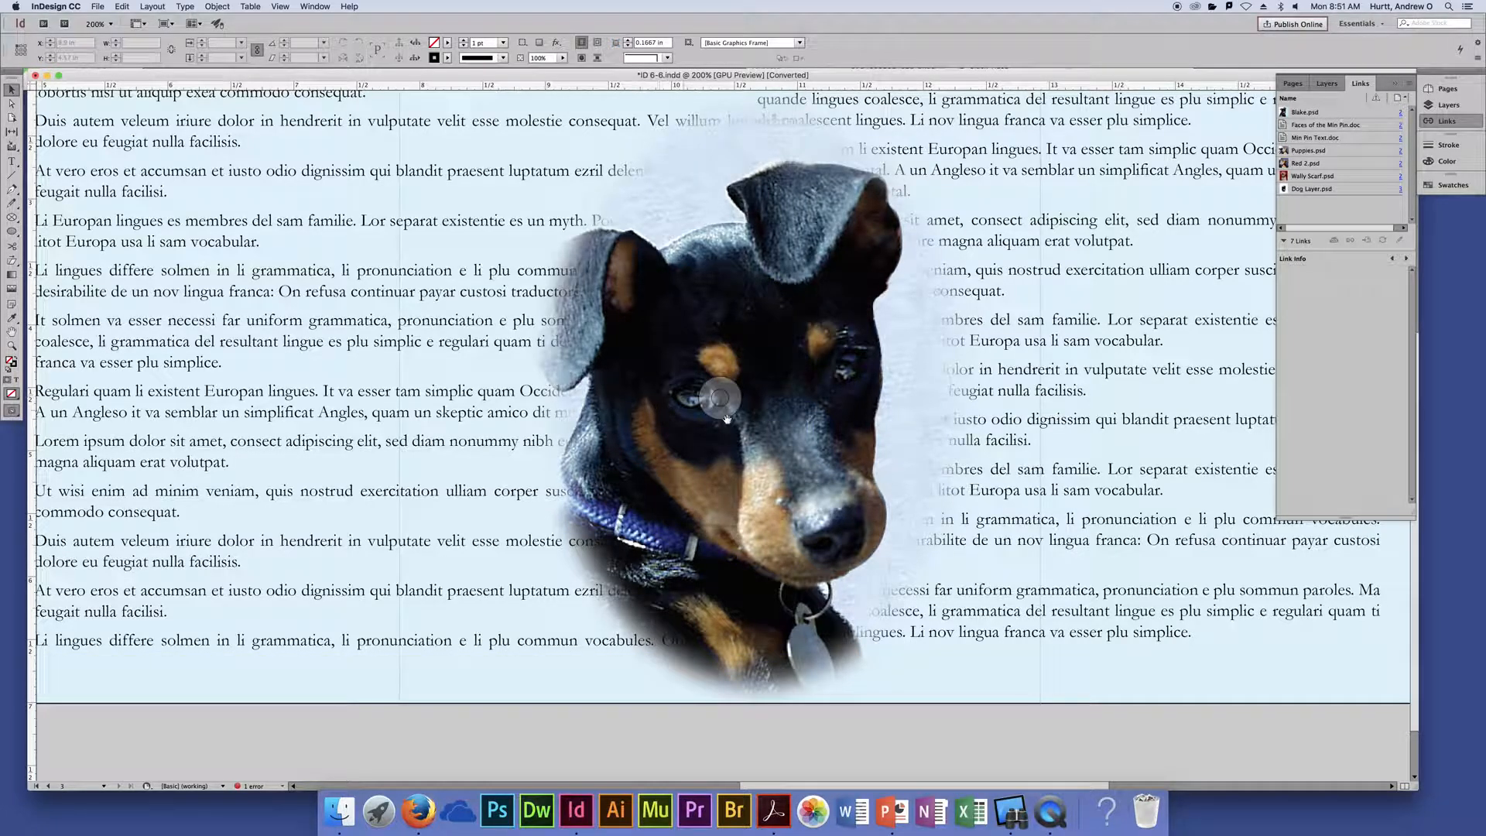
{"action": "left_click", "coordinate": [802, 381]}
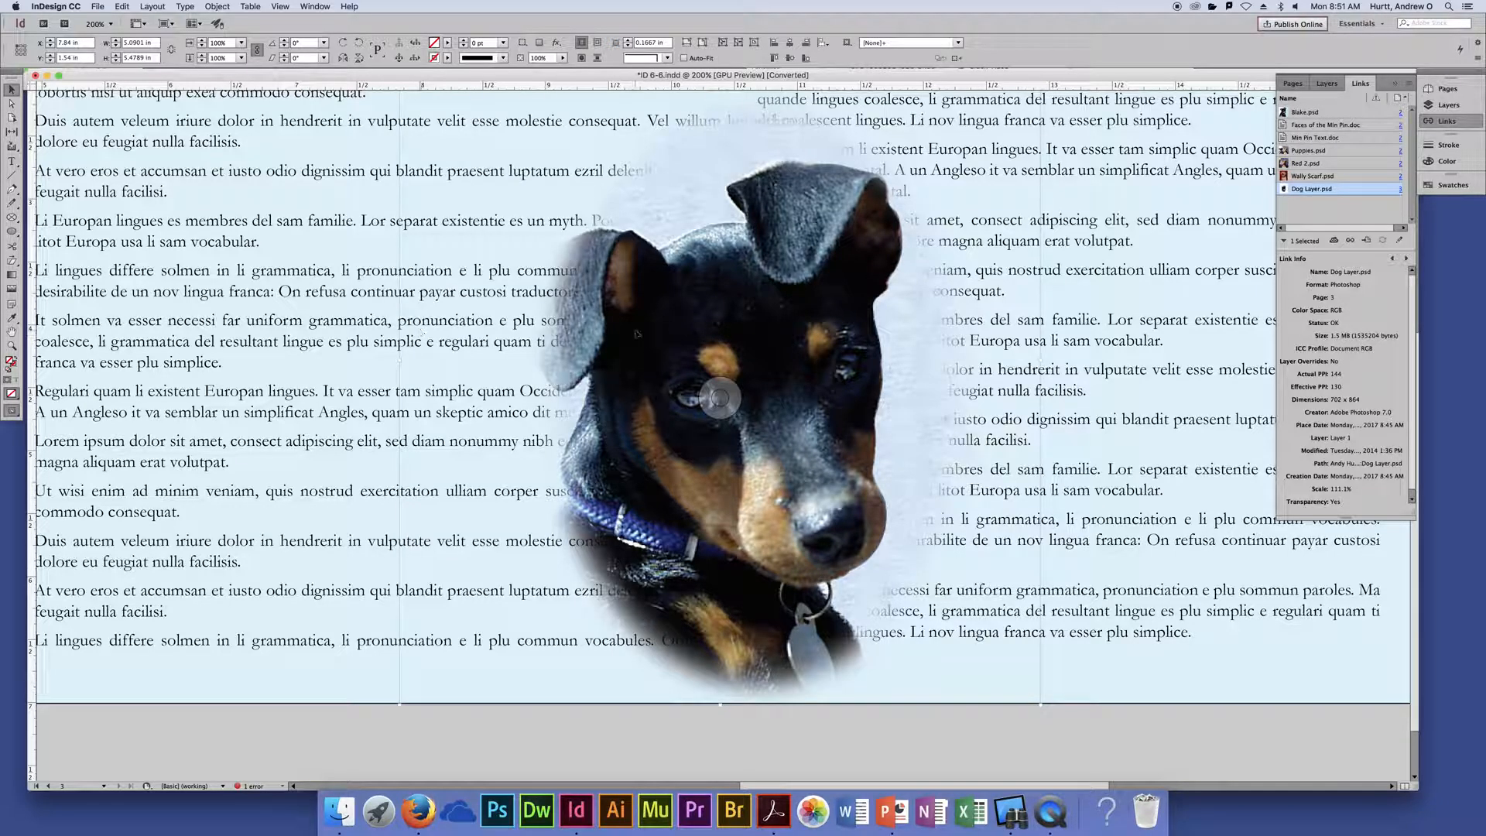
{"action": "left_click", "coordinate": [721, 400]}
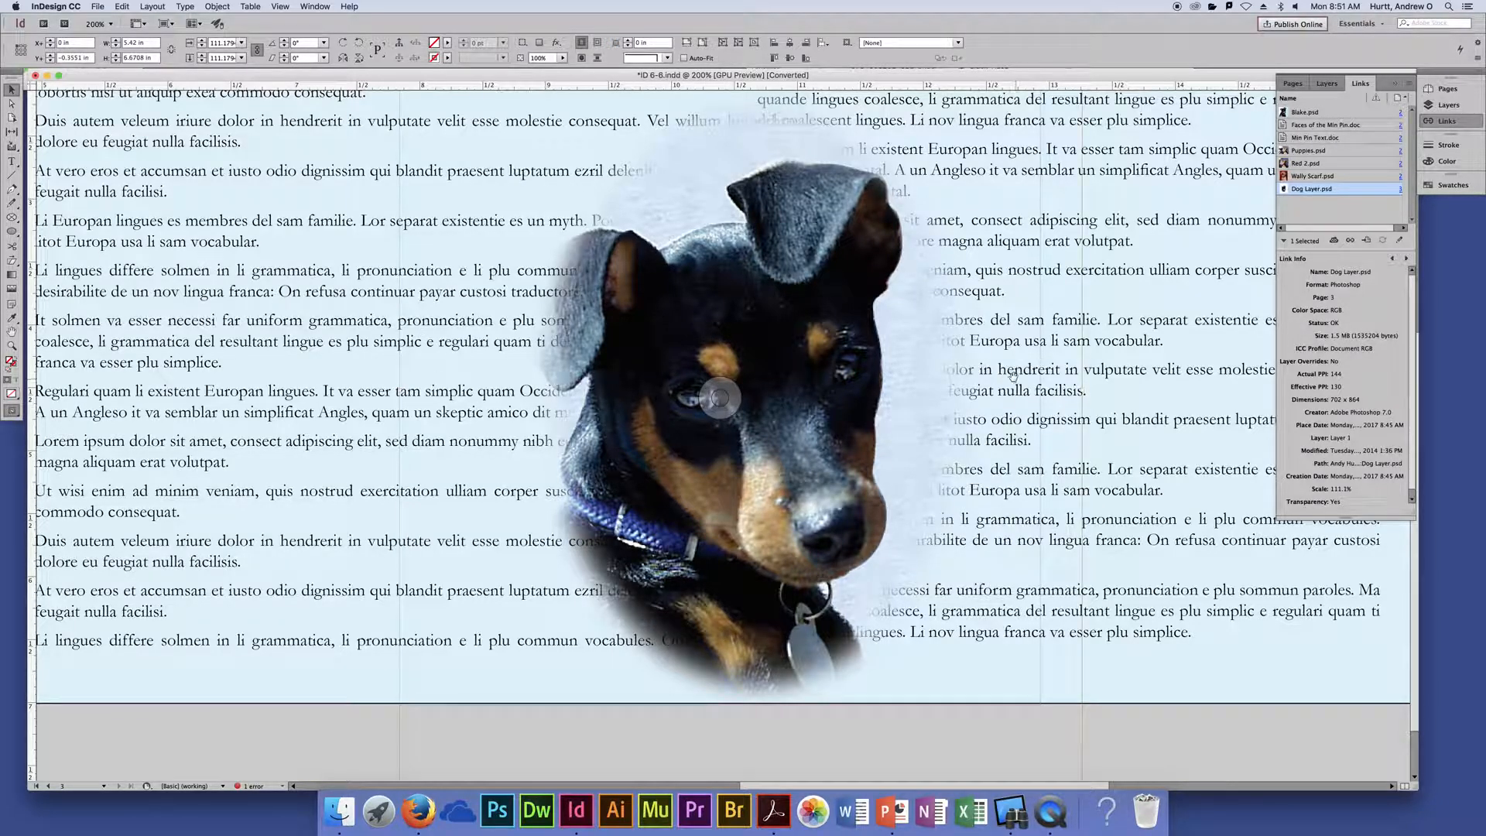
{"action": "key", "text": "super+equal"}
{"action": "key", "text": "super+minus"}
{"action": "key", "text": "super+minus"}
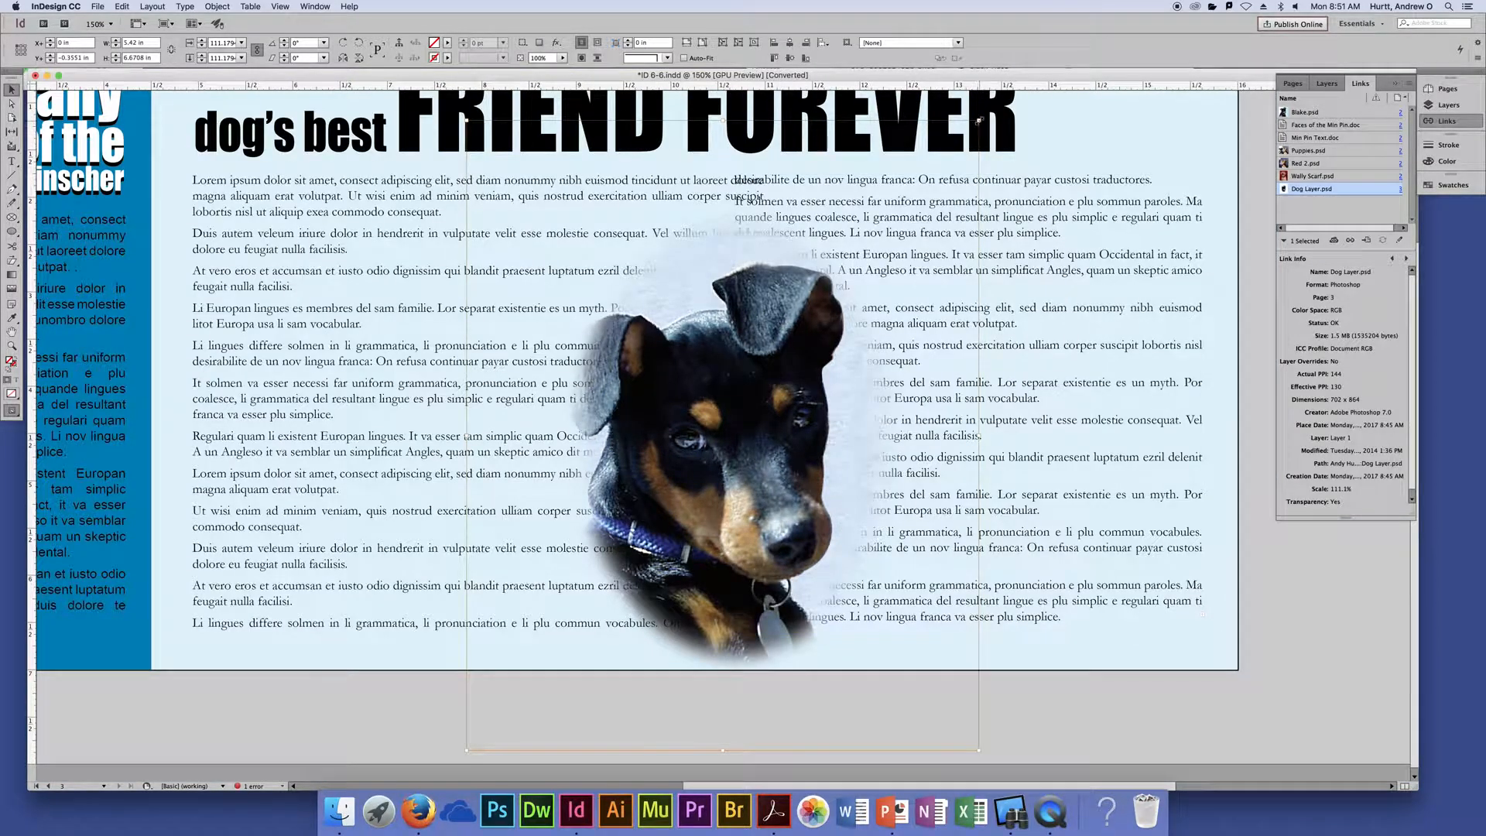
{"action": "left_click_drag", "start_coordinate": [979, 120], "coordinate": [856, 289]}
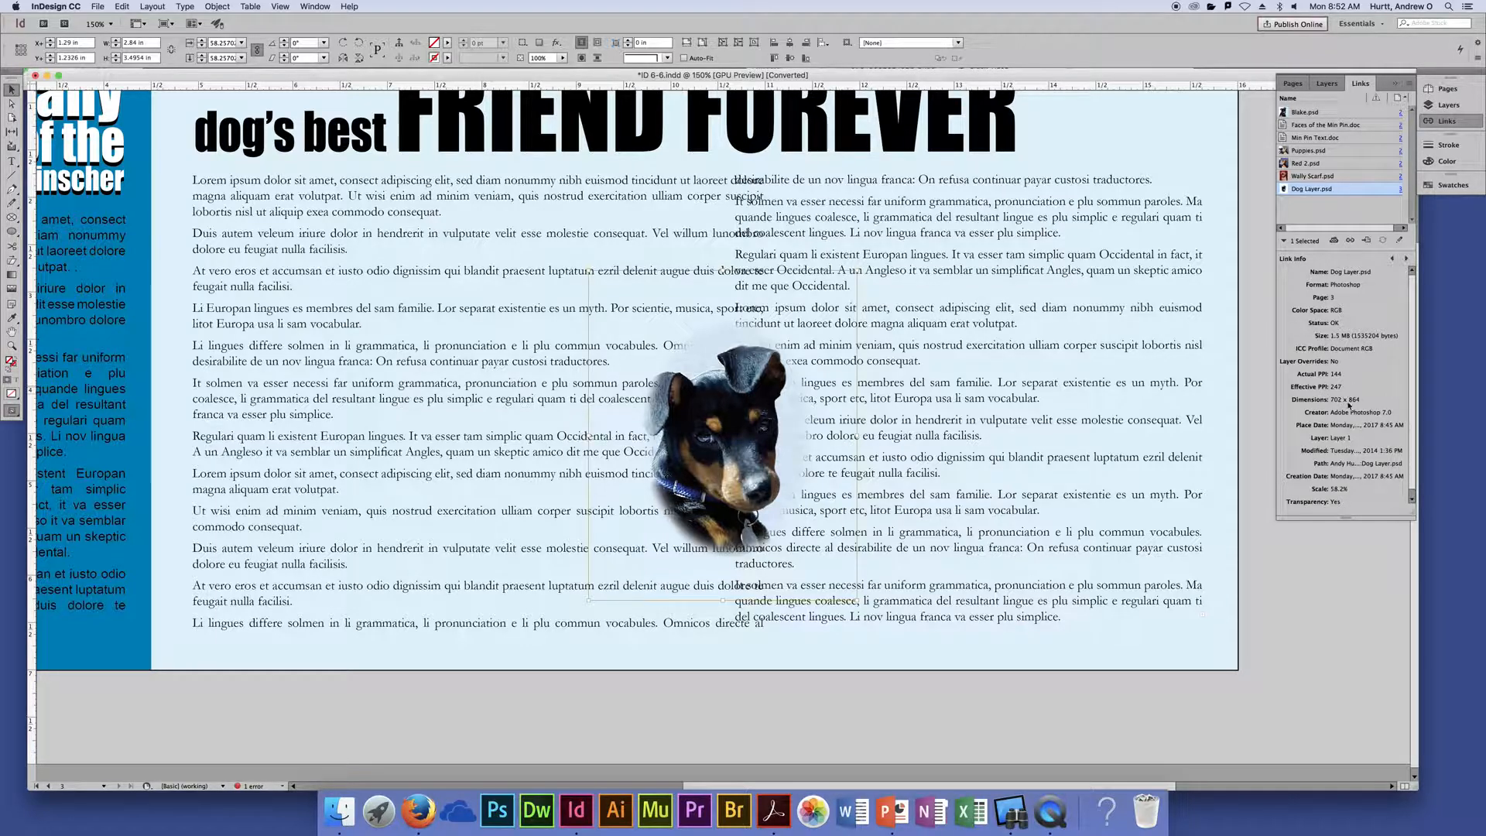
Constrain the dog image's width and height proportions, set its width to 3 in, and deselect it.
{"action": "mouse_move", "coordinate": [705, 422]}
{"action": "left_click", "coordinate": [149, 44]}
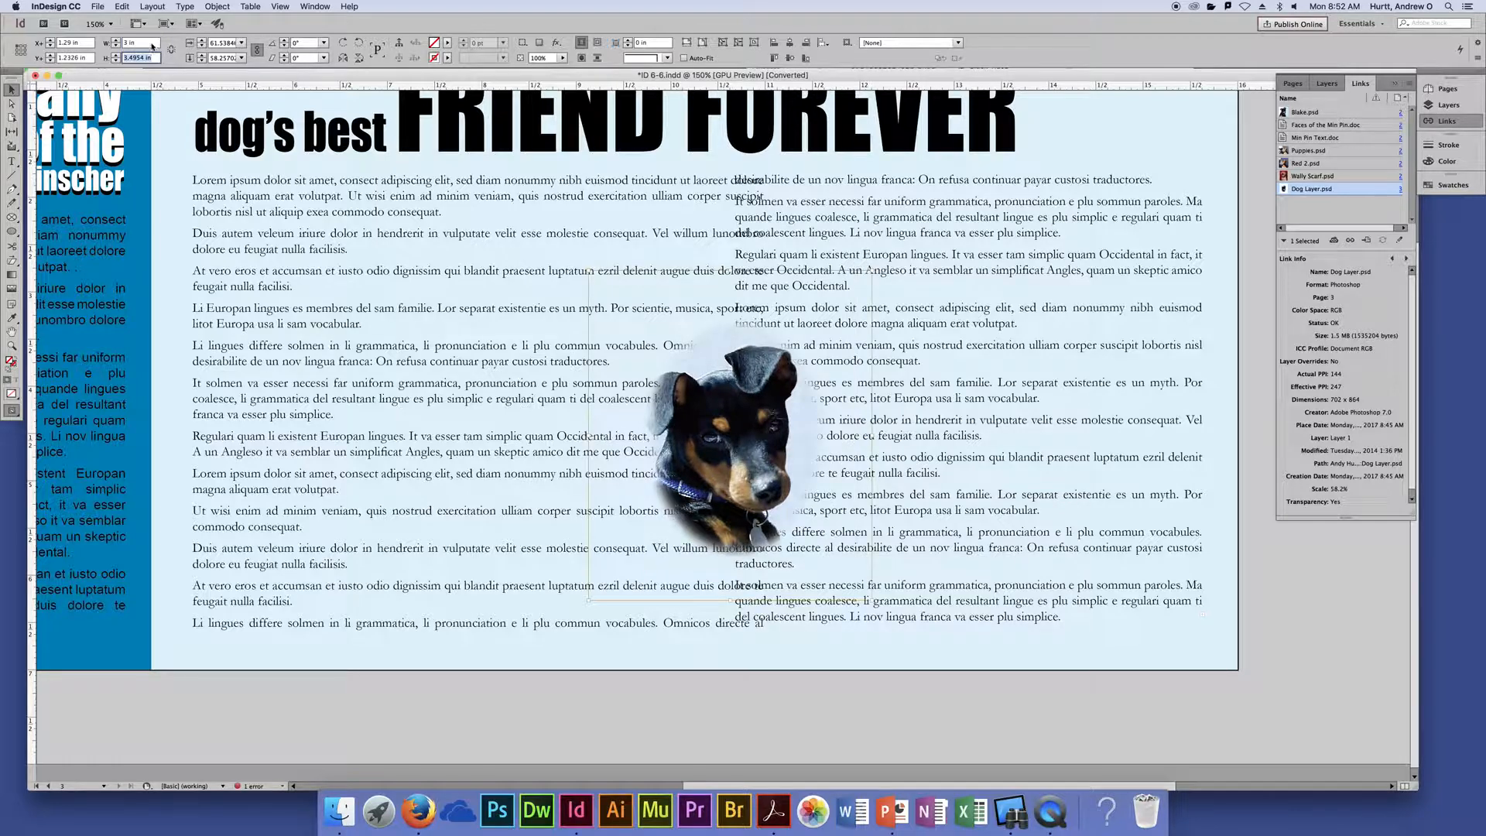
{"action": "key", "text": "Tab"}
{"action": "left_click", "coordinate": [145, 44]}
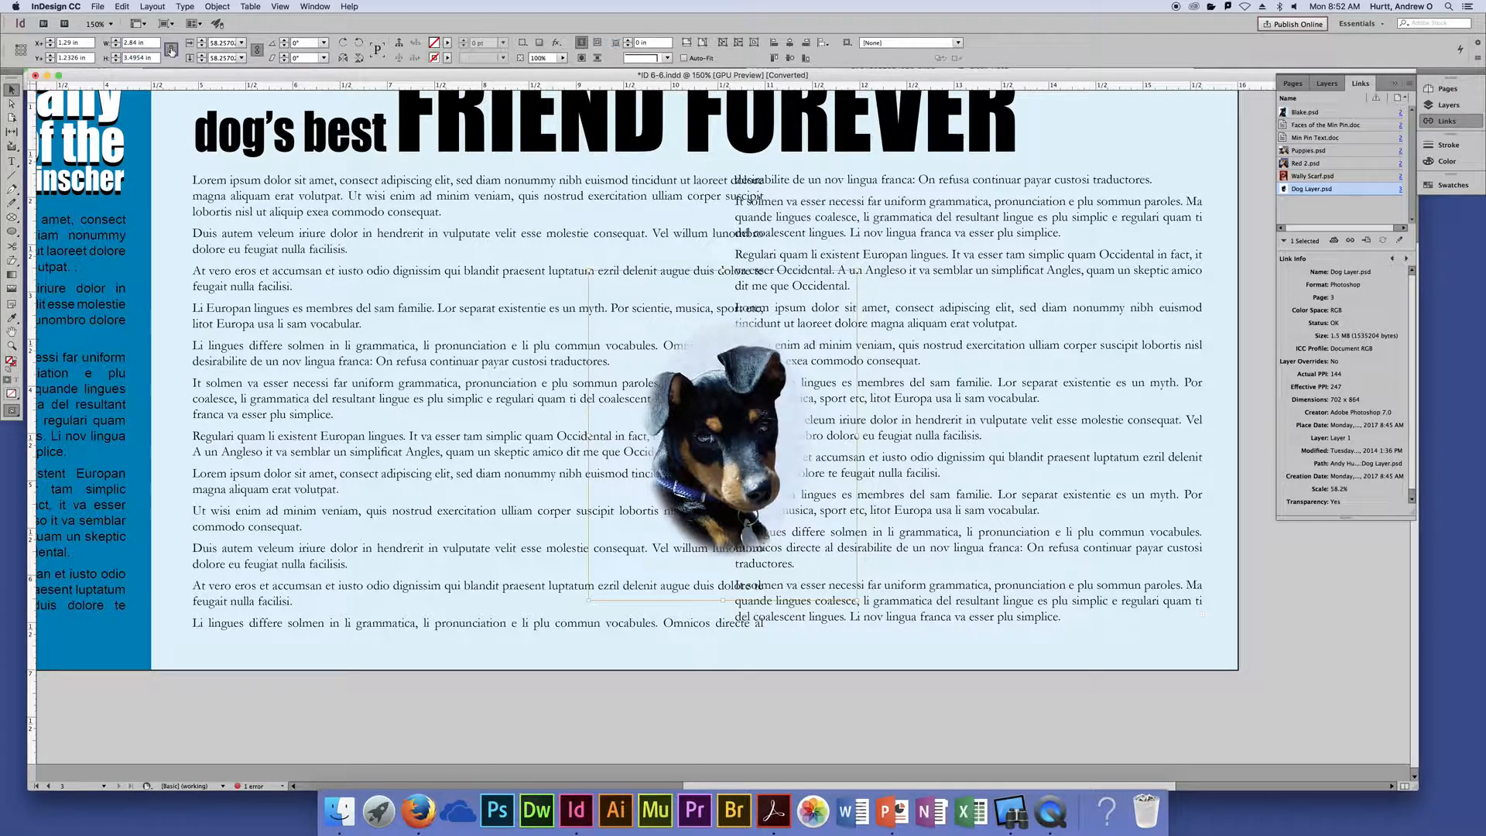
{"action": "type", "text": "3"}
{"action": "key", "text": "Tab"}
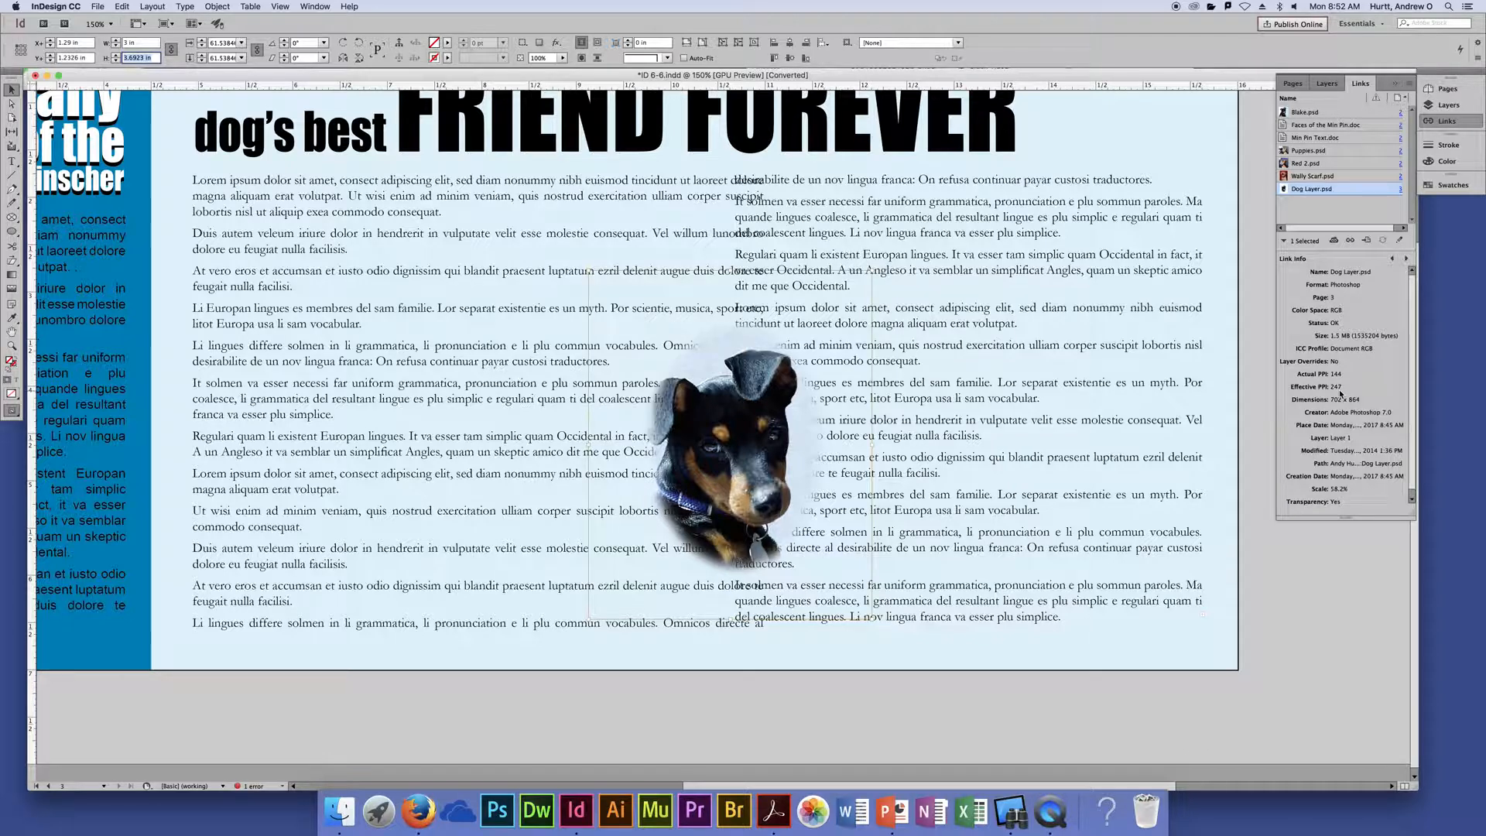
{"action": "left_click", "coordinate": [1308, 578]}
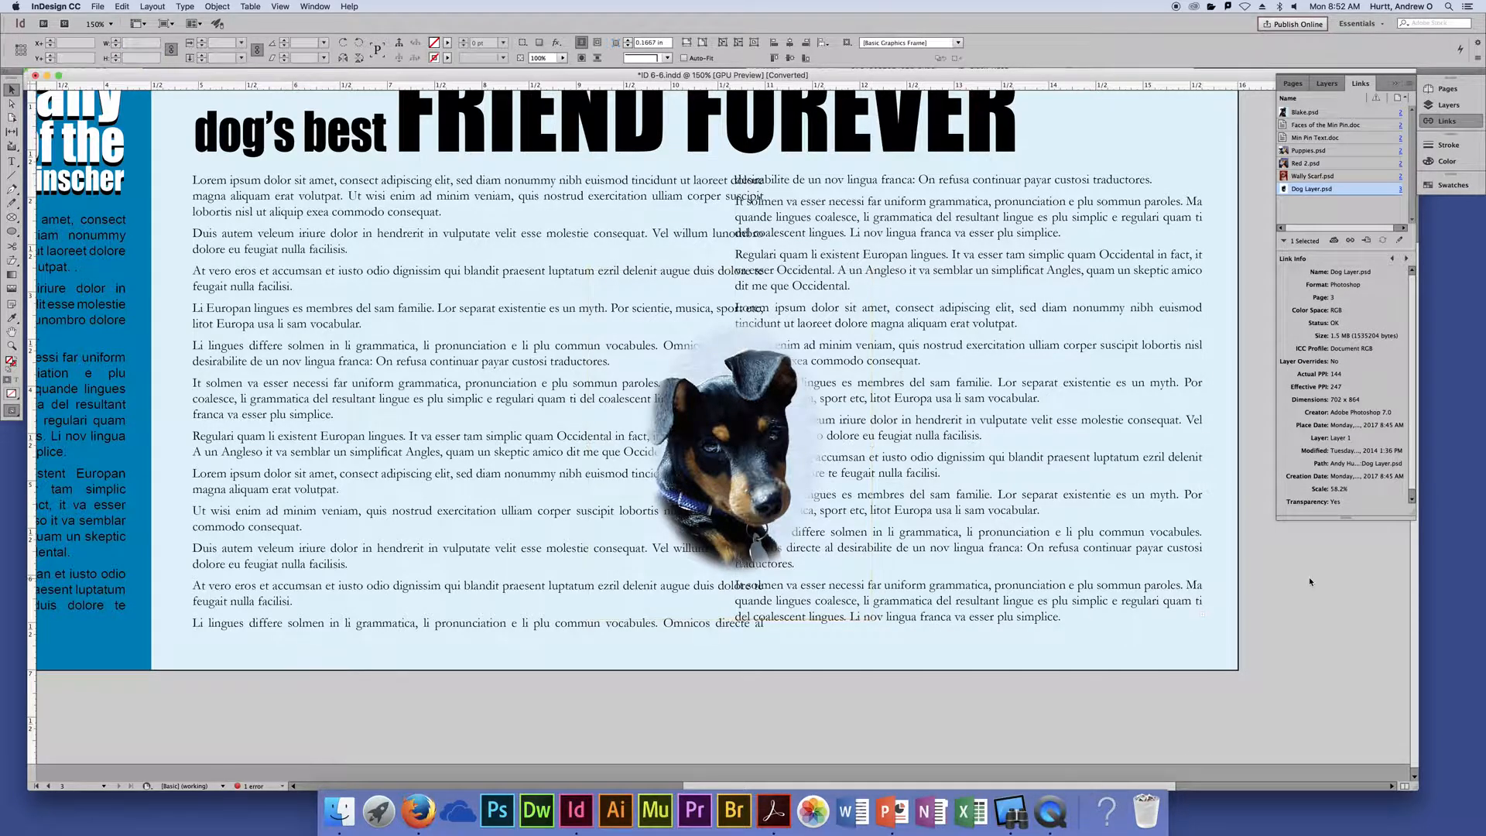
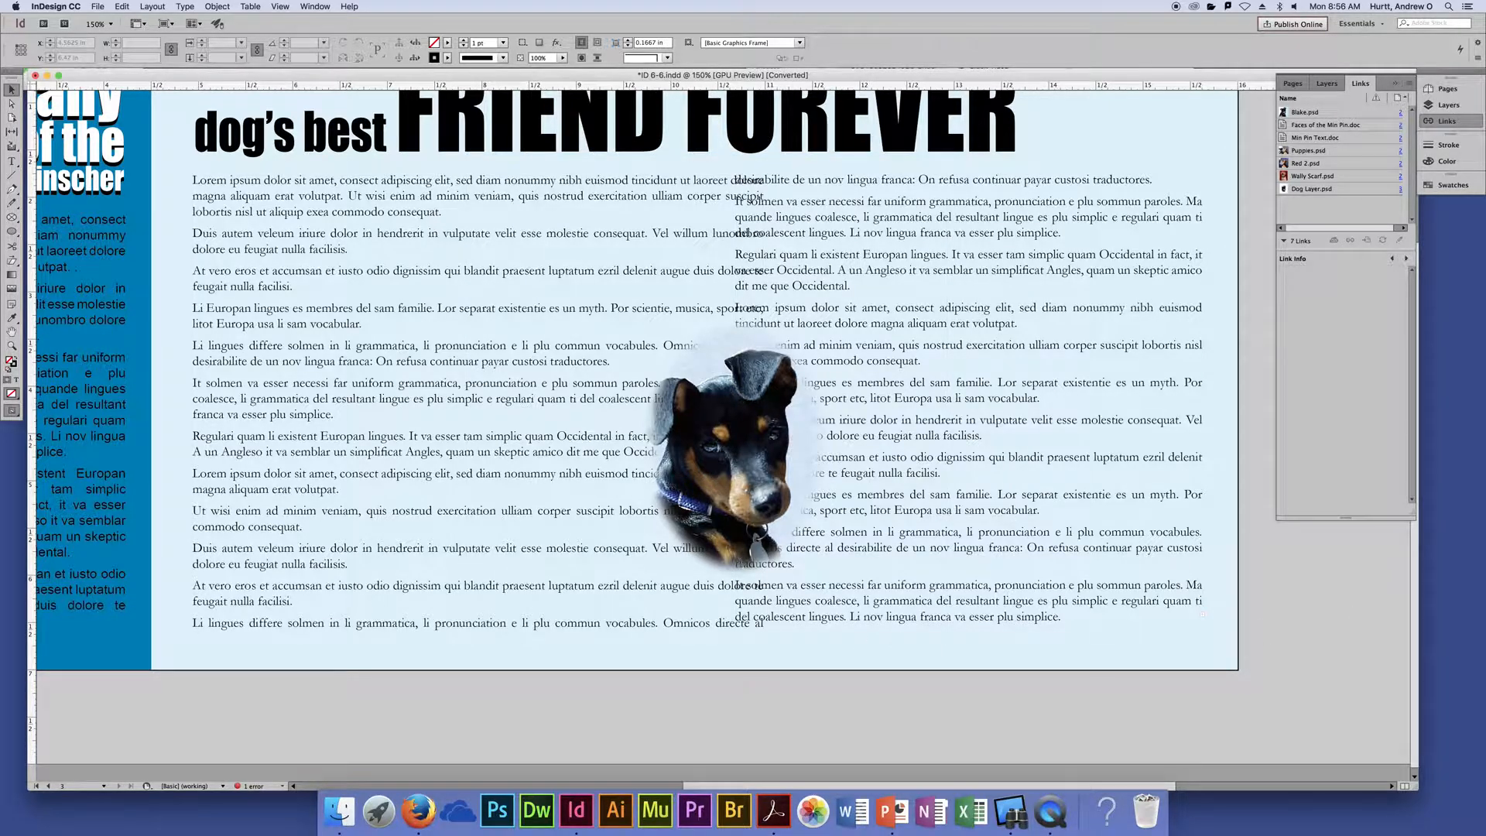
{"action": "scroll", "coordinate": [550, 409], "scroll_direction": "up", "scroll_amount": 3}
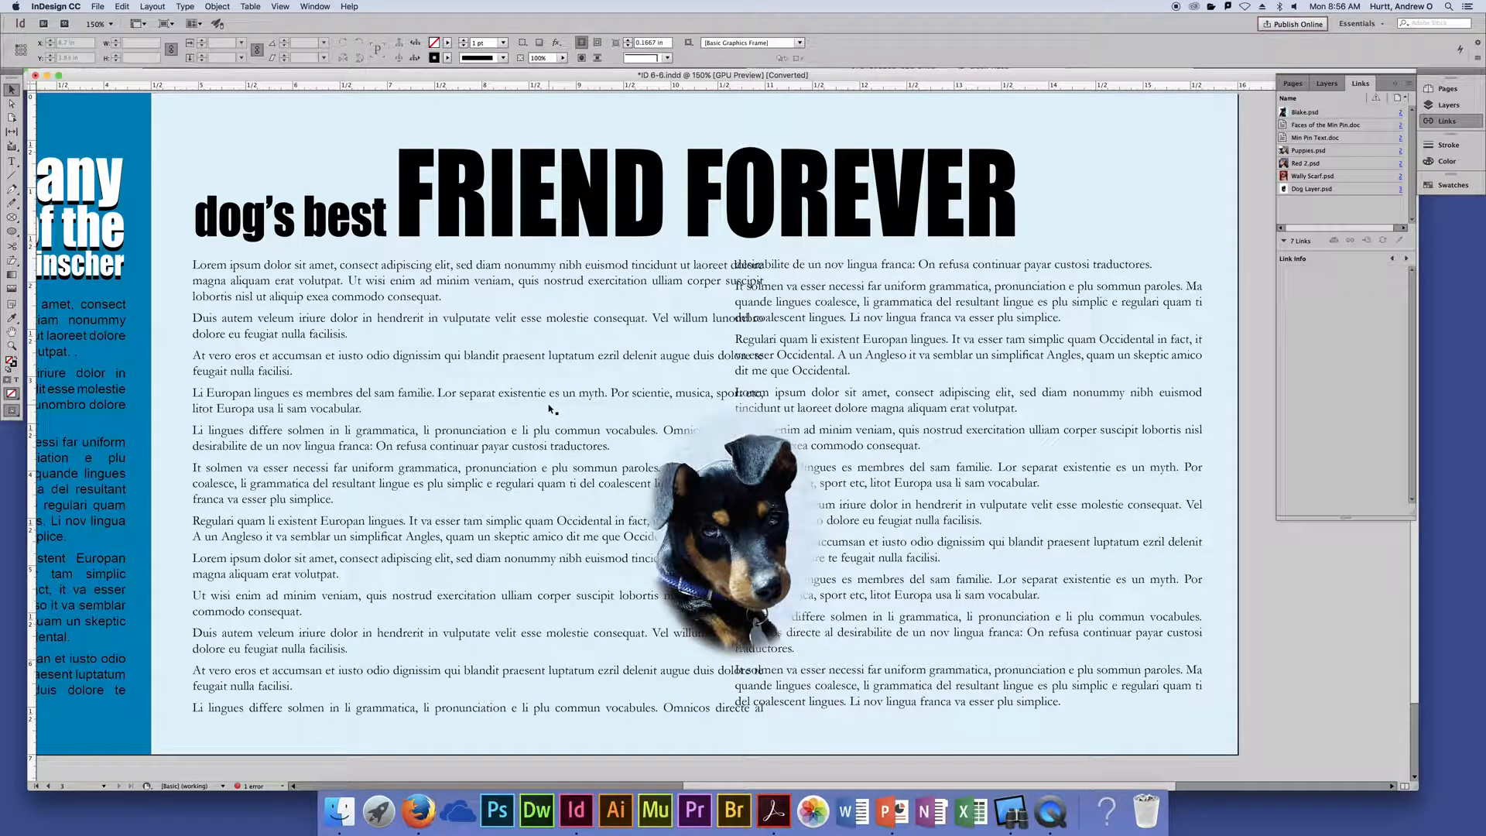
{"action": "key", "text": "super+1"}
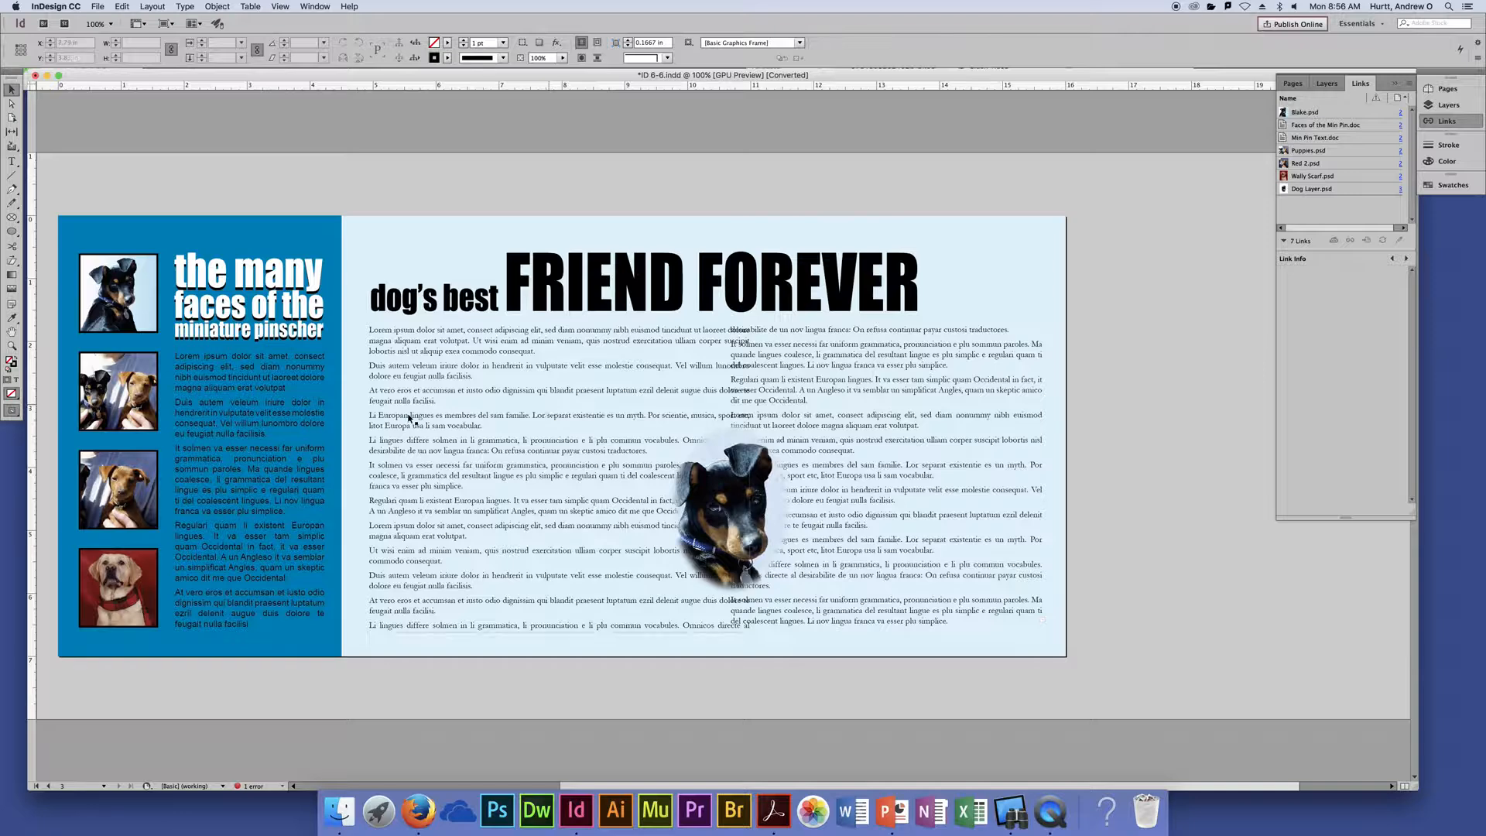
{"action": "left_click", "coordinate": [98, 6]}
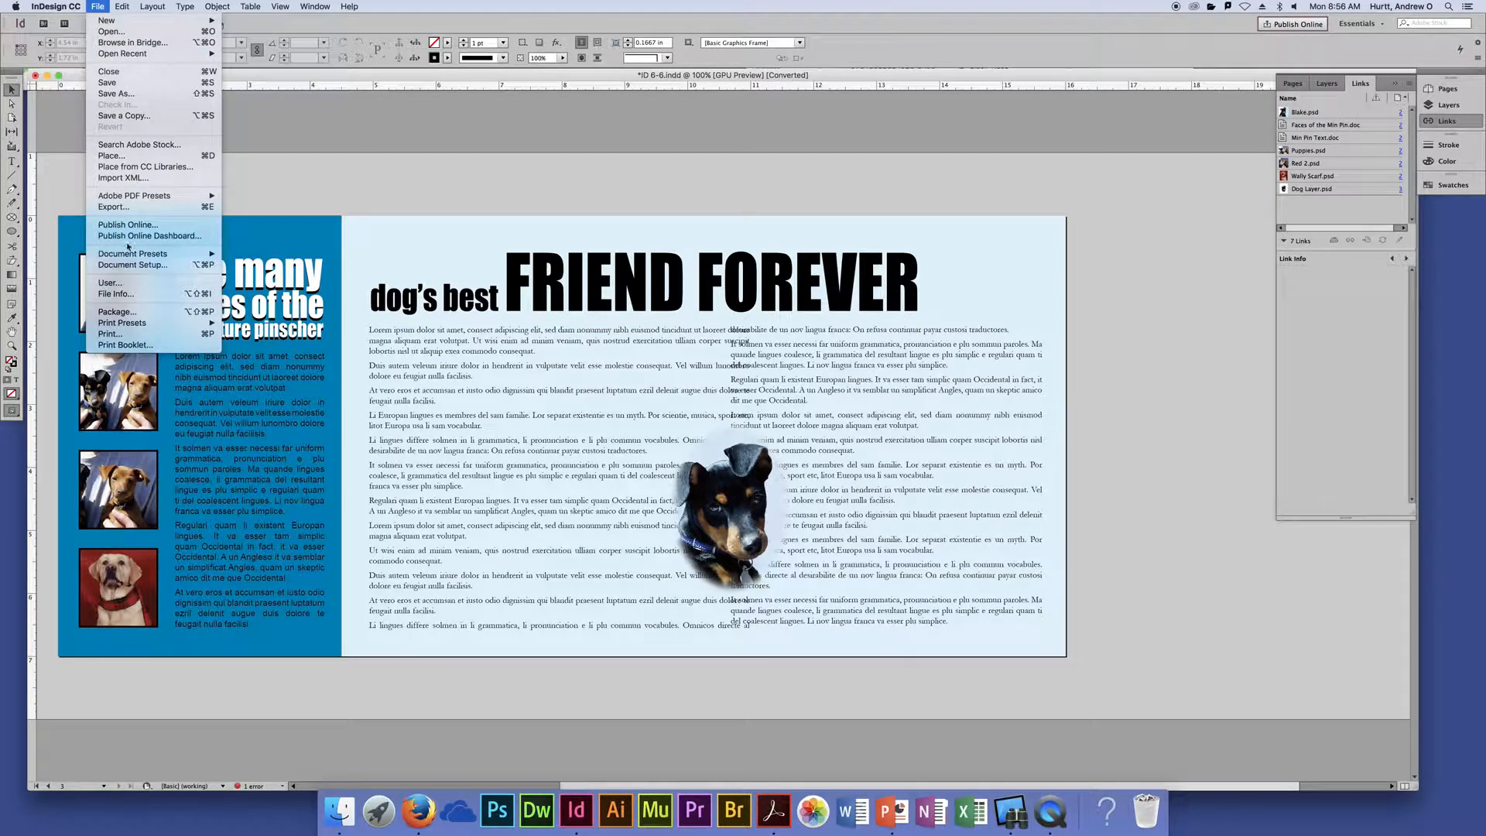
{"action": "left_click", "coordinate": [133, 155]}
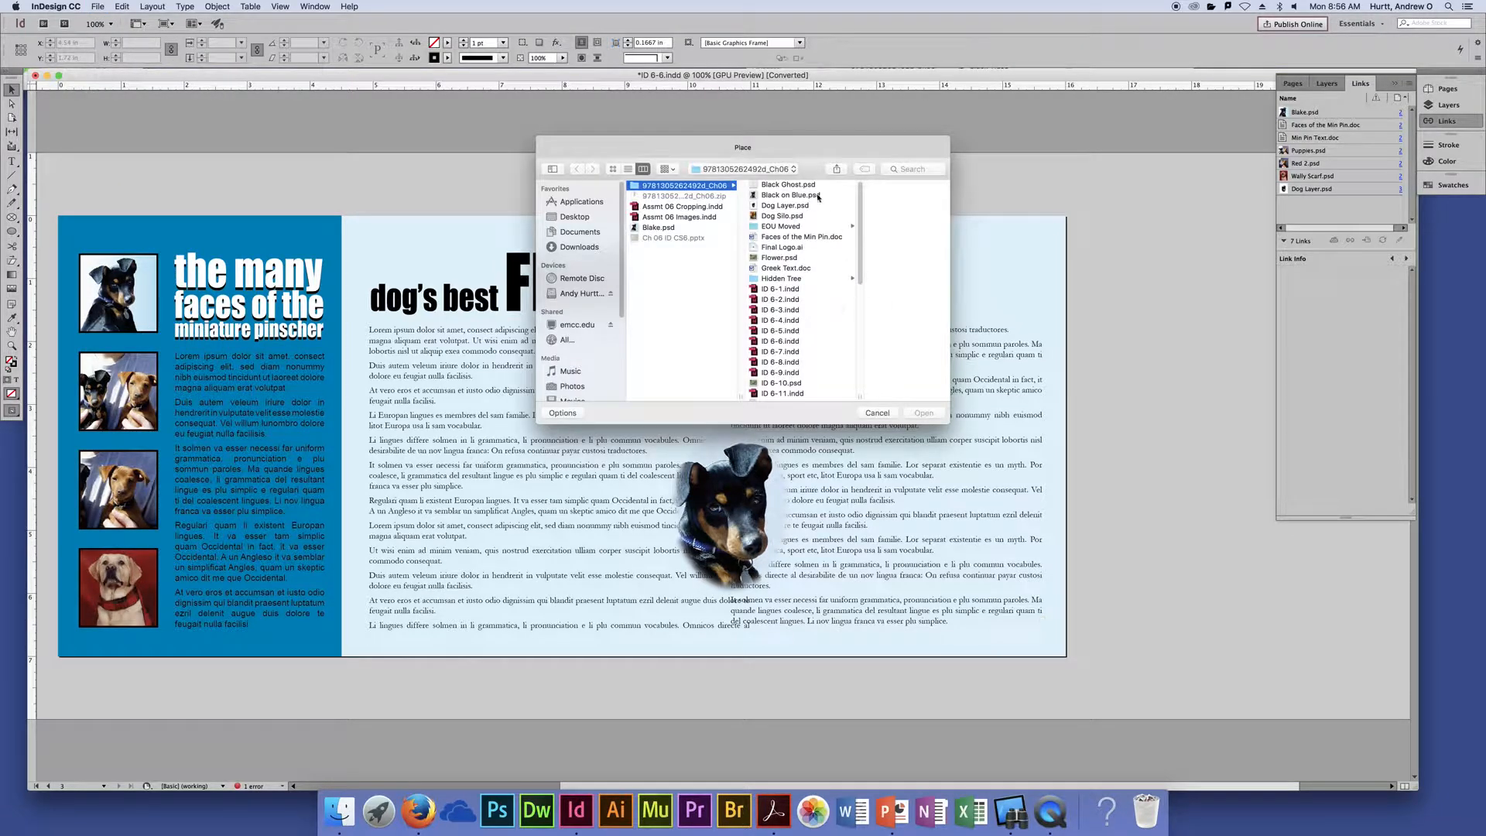
{"action": "scroll", "coordinate": [809, 331], "scroll_direction": "down", "scroll_amount": 6}
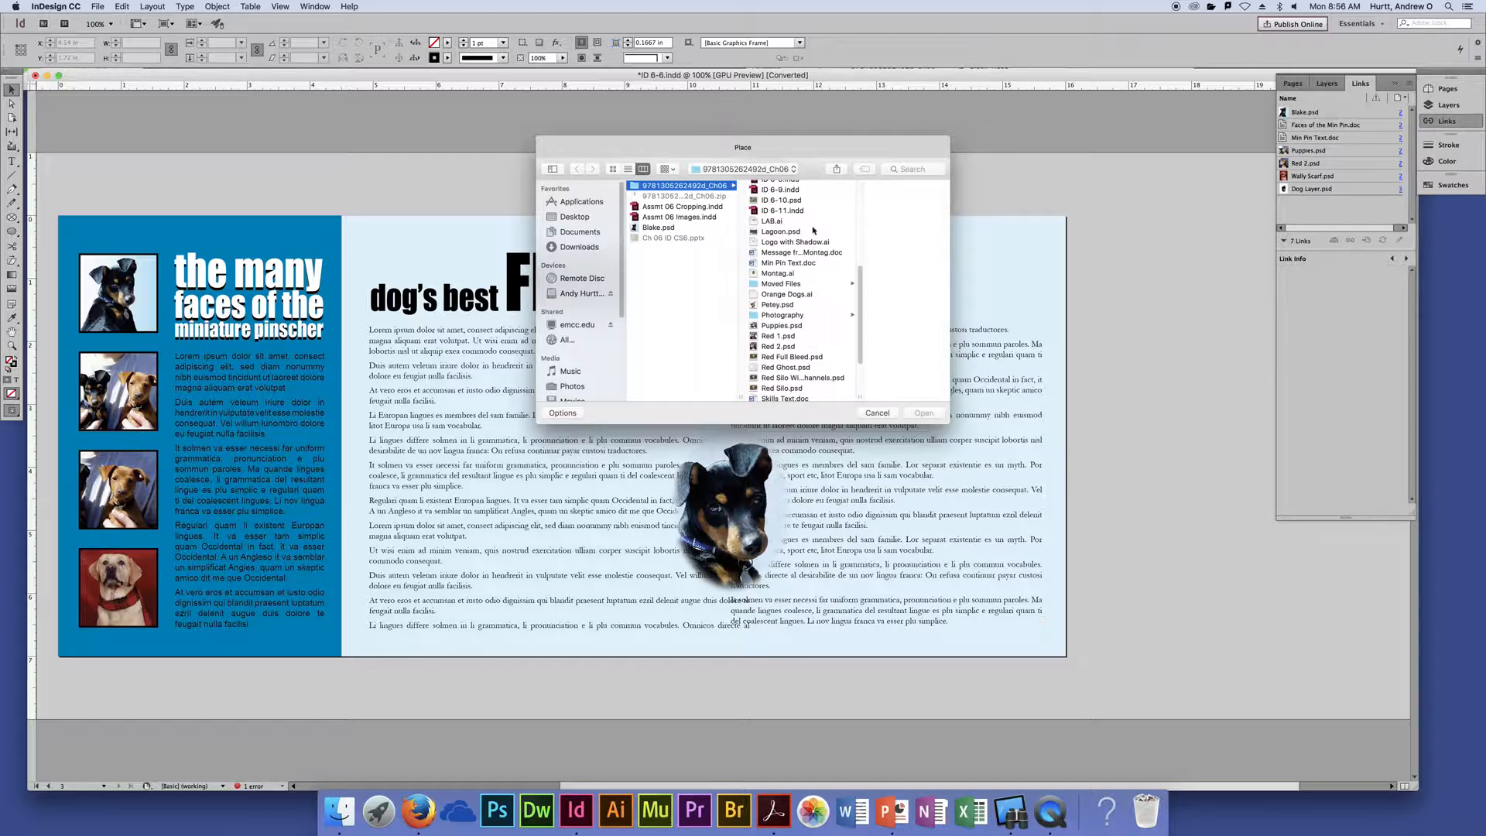
{"action": "left_click", "coordinate": [776, 221]}
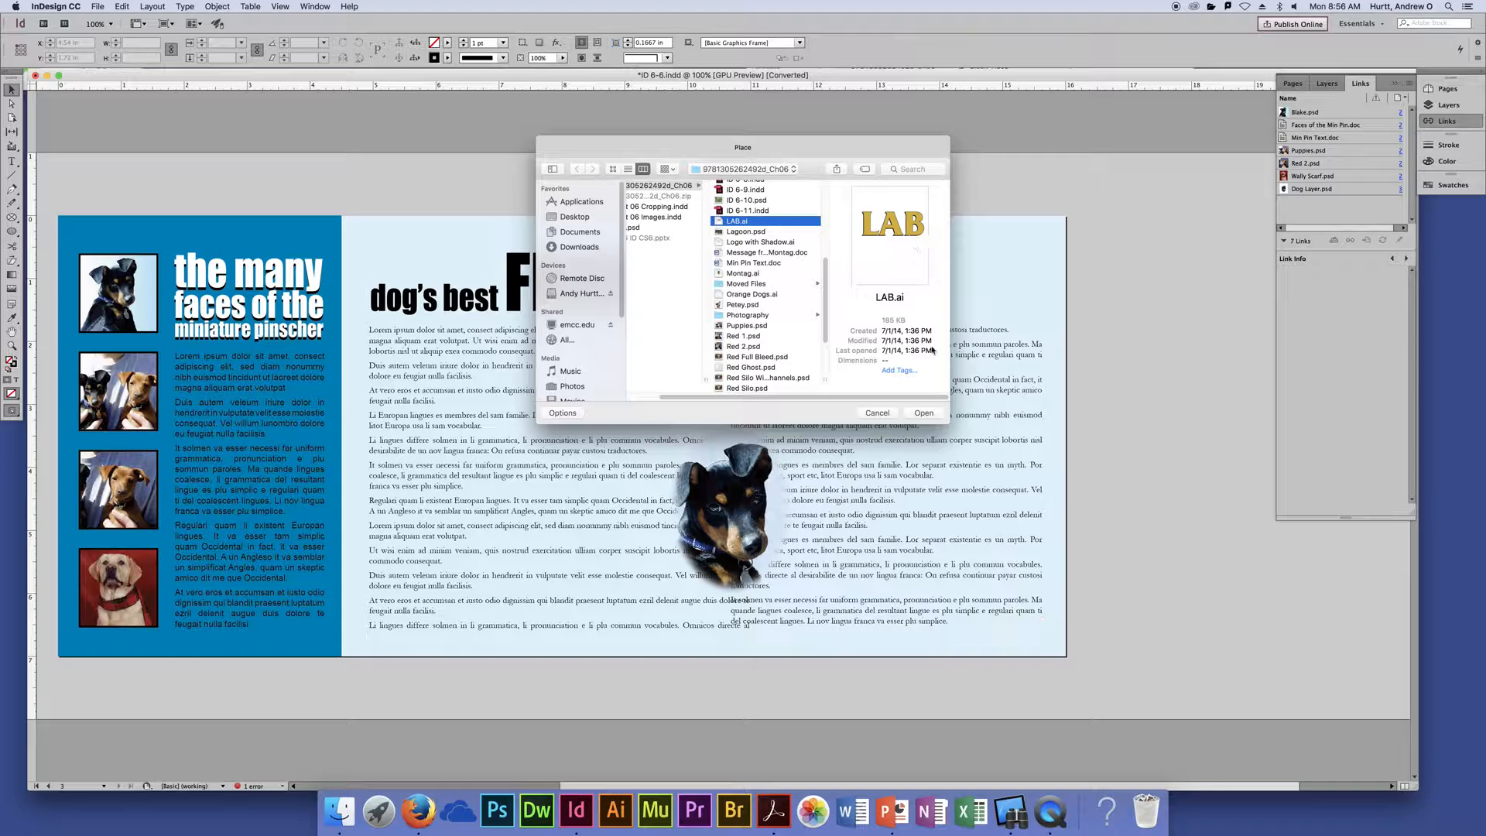
{"action": "left_click", "coordinate": [917, 414]}
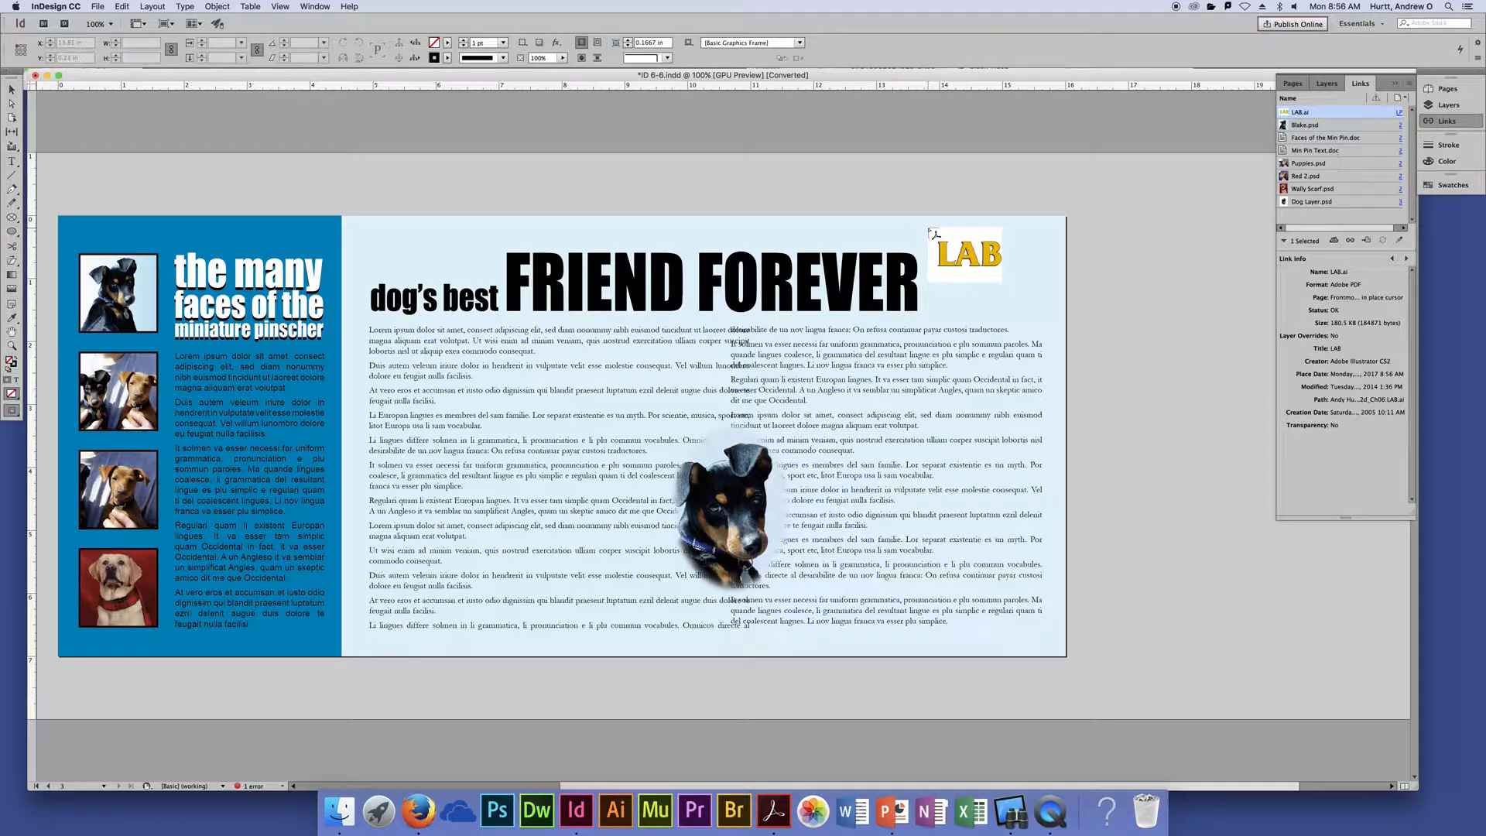
Place the LAB logo beside the FRIEND FOREVER headline about 2.18 in wide, shift it fully onto the page, and deselect it.
{"action": "left_click_drag", "start_coordinate": [931, 232], "coordinate": [1068, 339]}
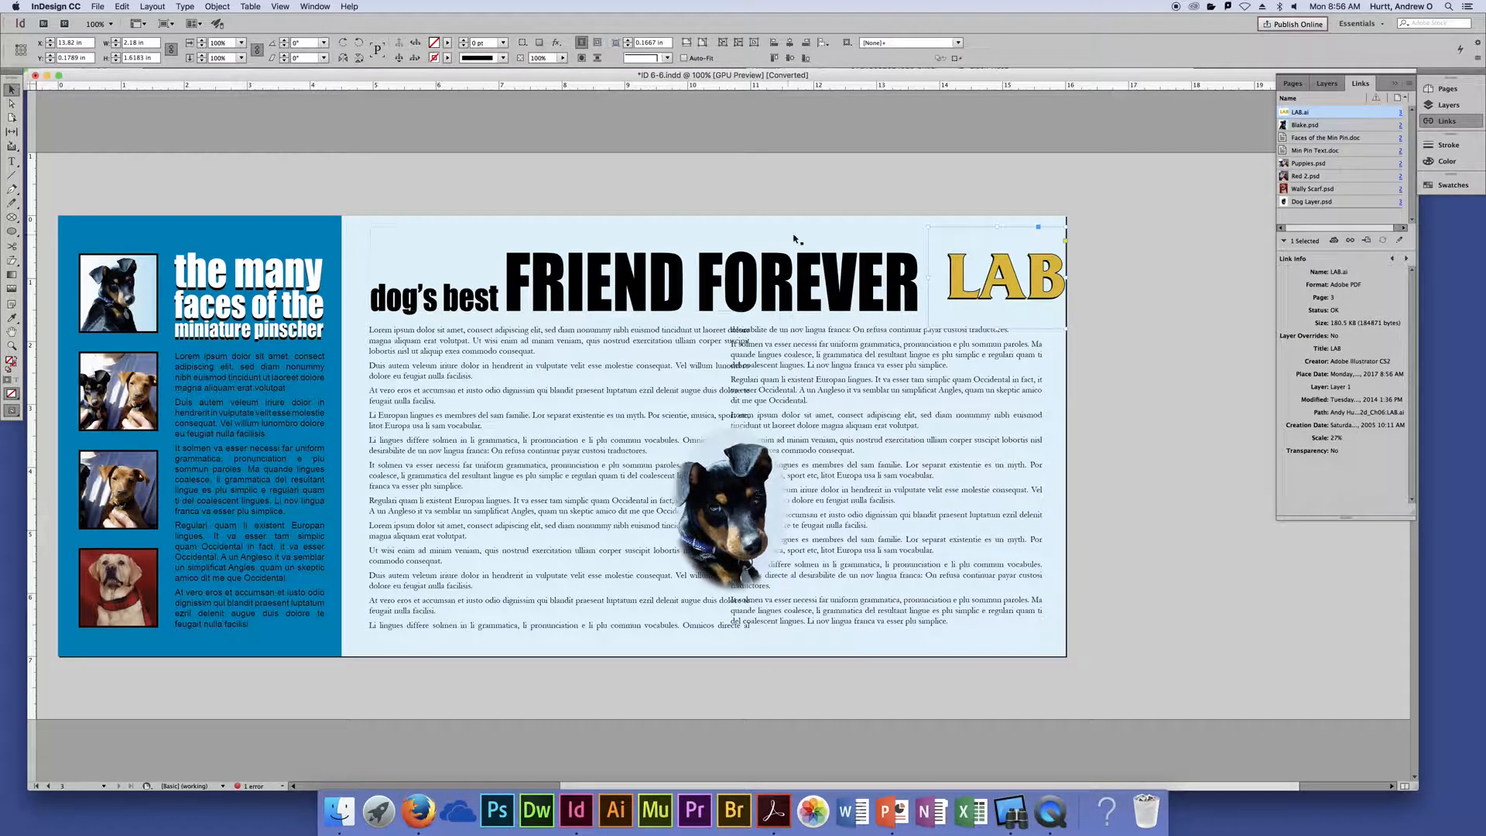
{"action": "left_click_drag", "start_coordinate": [957, 283], "coordinate": [940, 277]}
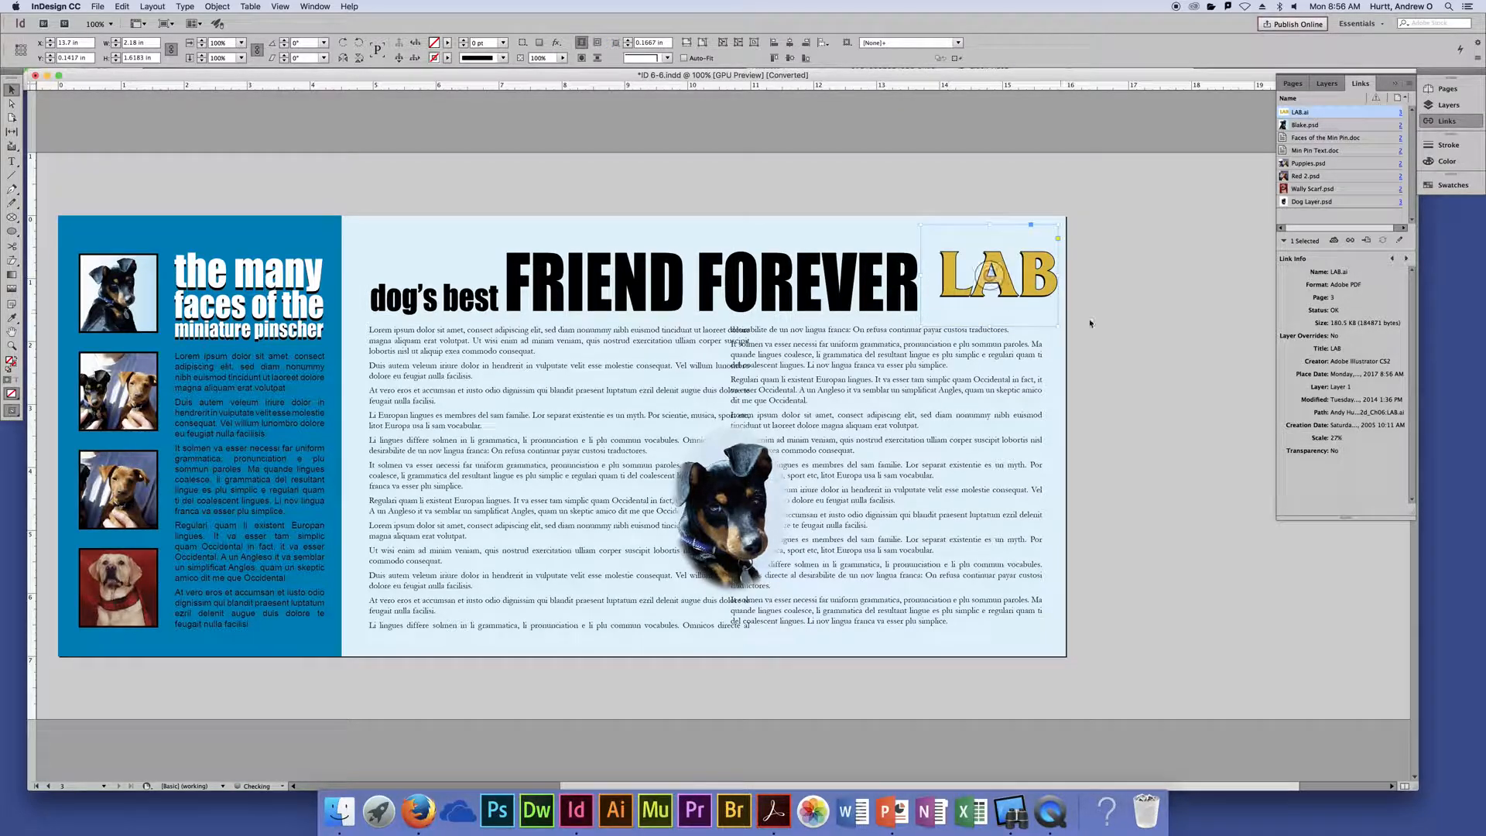
{"action": "left_click", "coordinate": [1115, 322]}
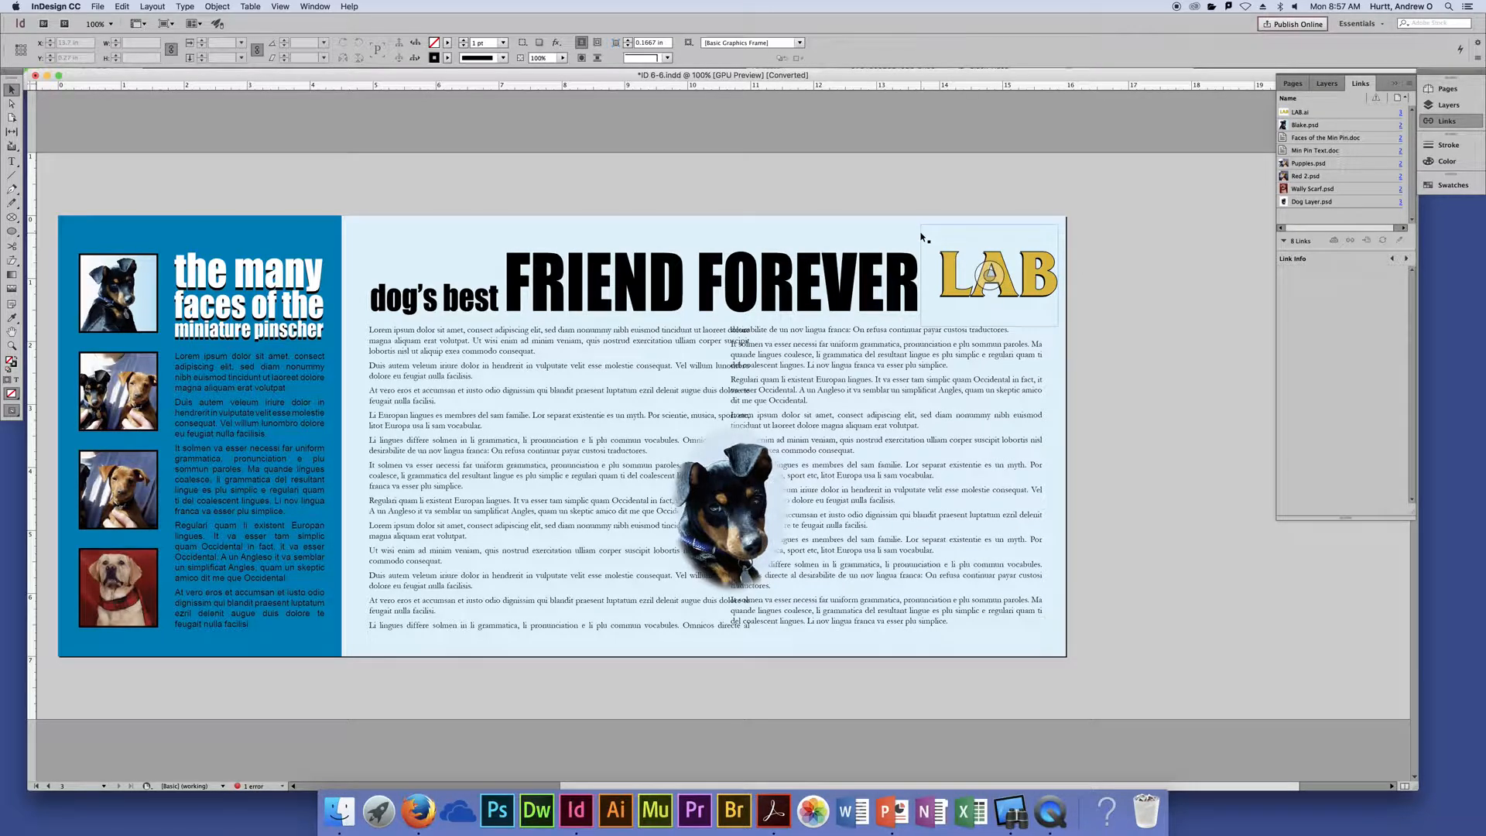
Enlarge the LAB artwork inside its frame proportionally about its centre to about 5.7 in wide and inspect its edges up close.
{"action": "left_click", "coordinate": [994, 273]}
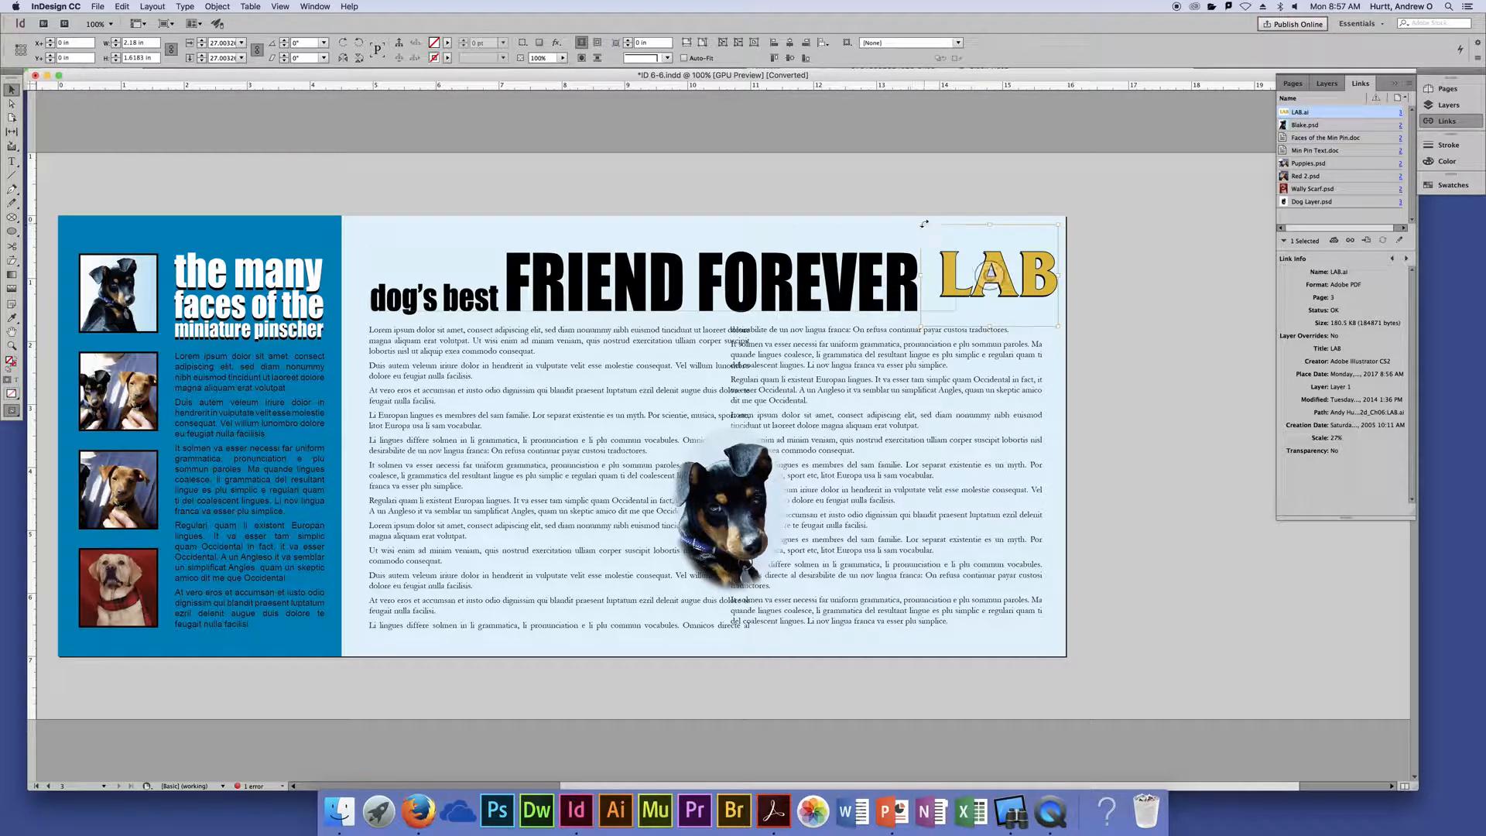
{"action": "left_click_drag", "start_coordinate": [920, 225], "coordinate": [811, 171]}
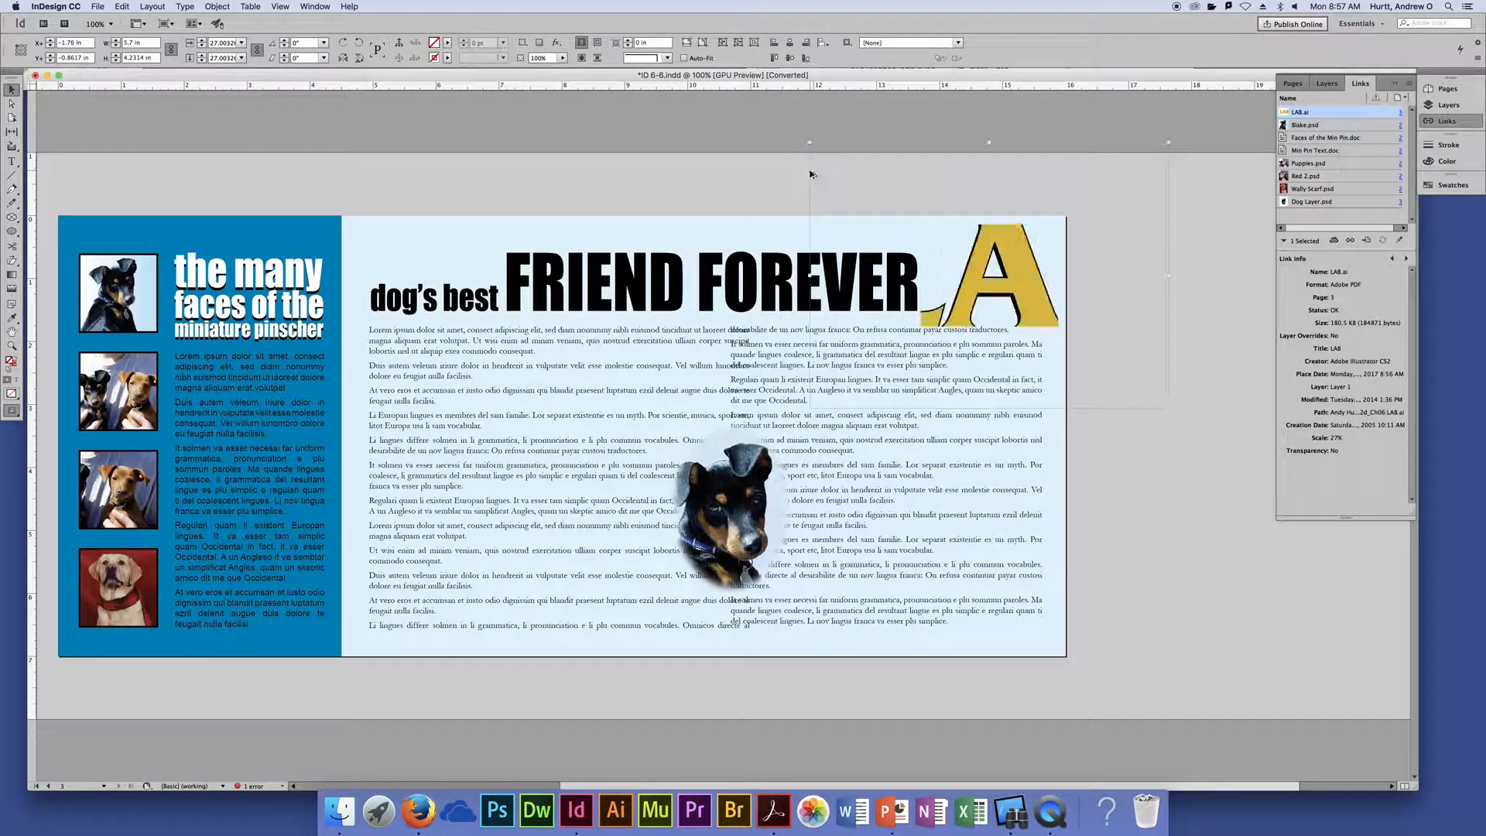
{"action": "key", "text": "super+equal"}
{"action": "key", "text": "super+equal"}
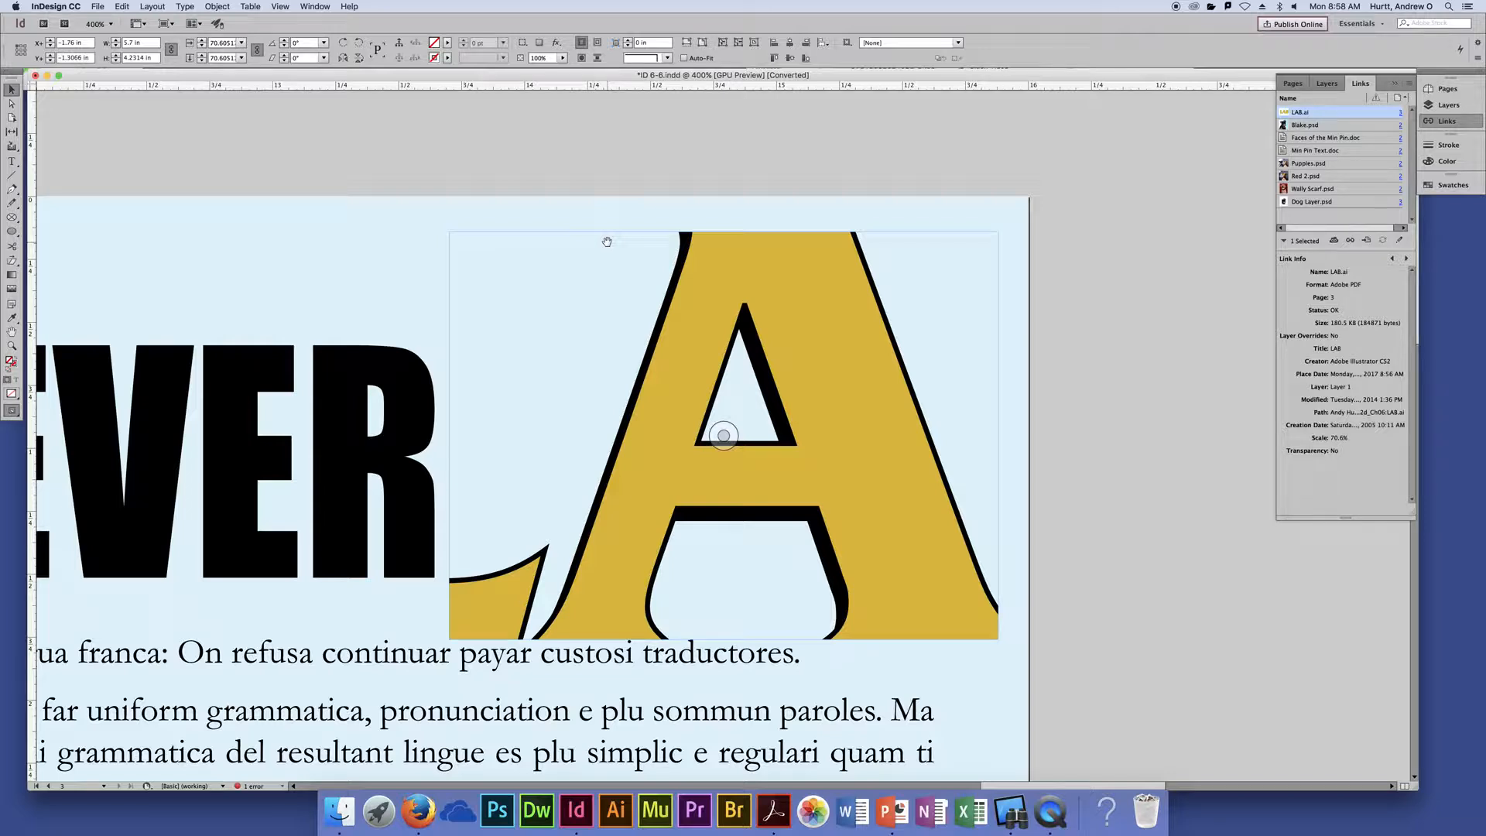
{"action": "left_click", "coordinate": [607, 173]}
{"action": "key", "text": "super+0"}
{"action": "key", "text": "super+minus"}
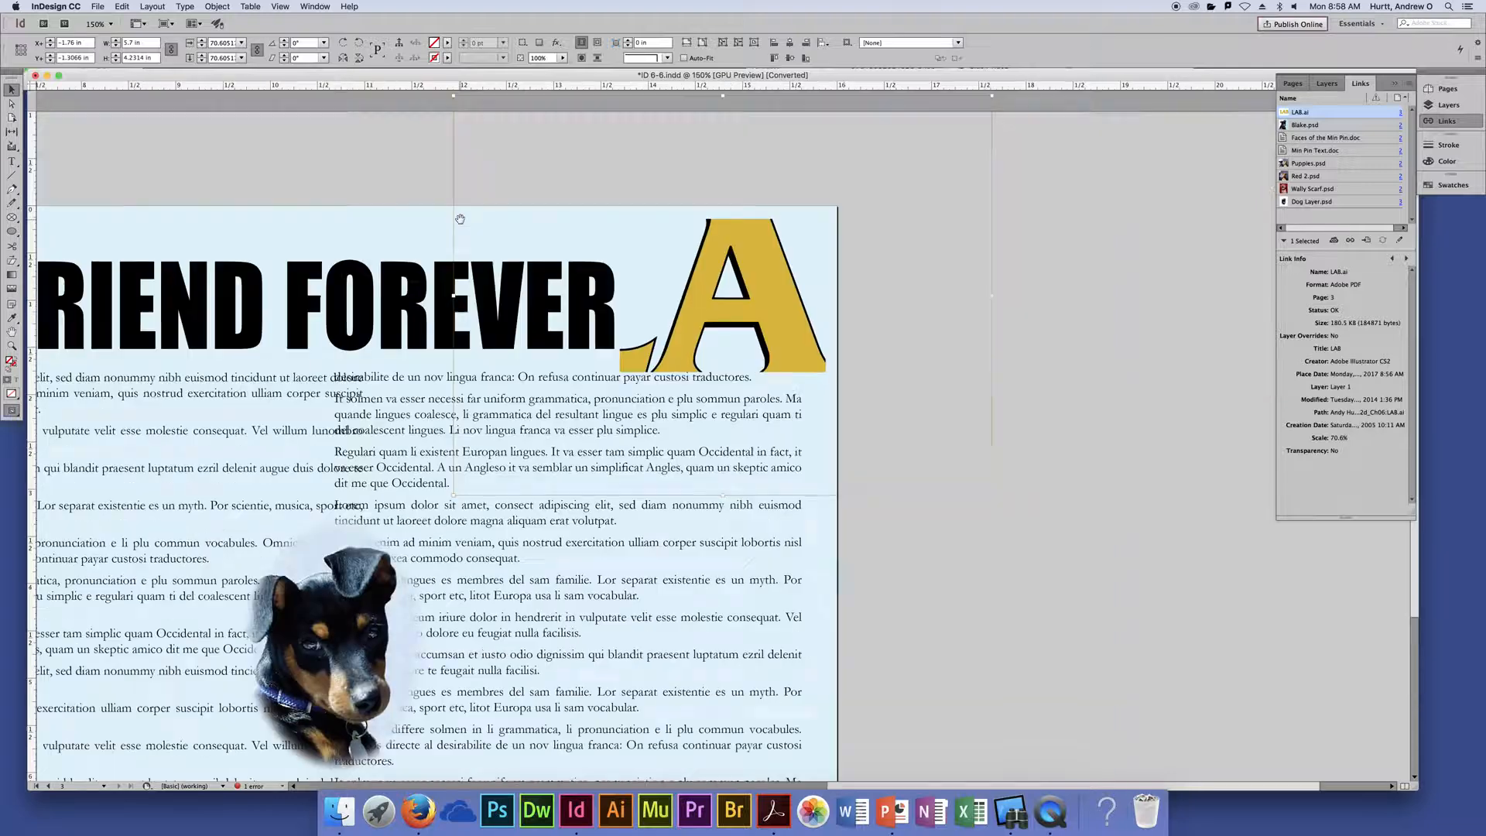
{"action": "key", "text": "super+minus"}
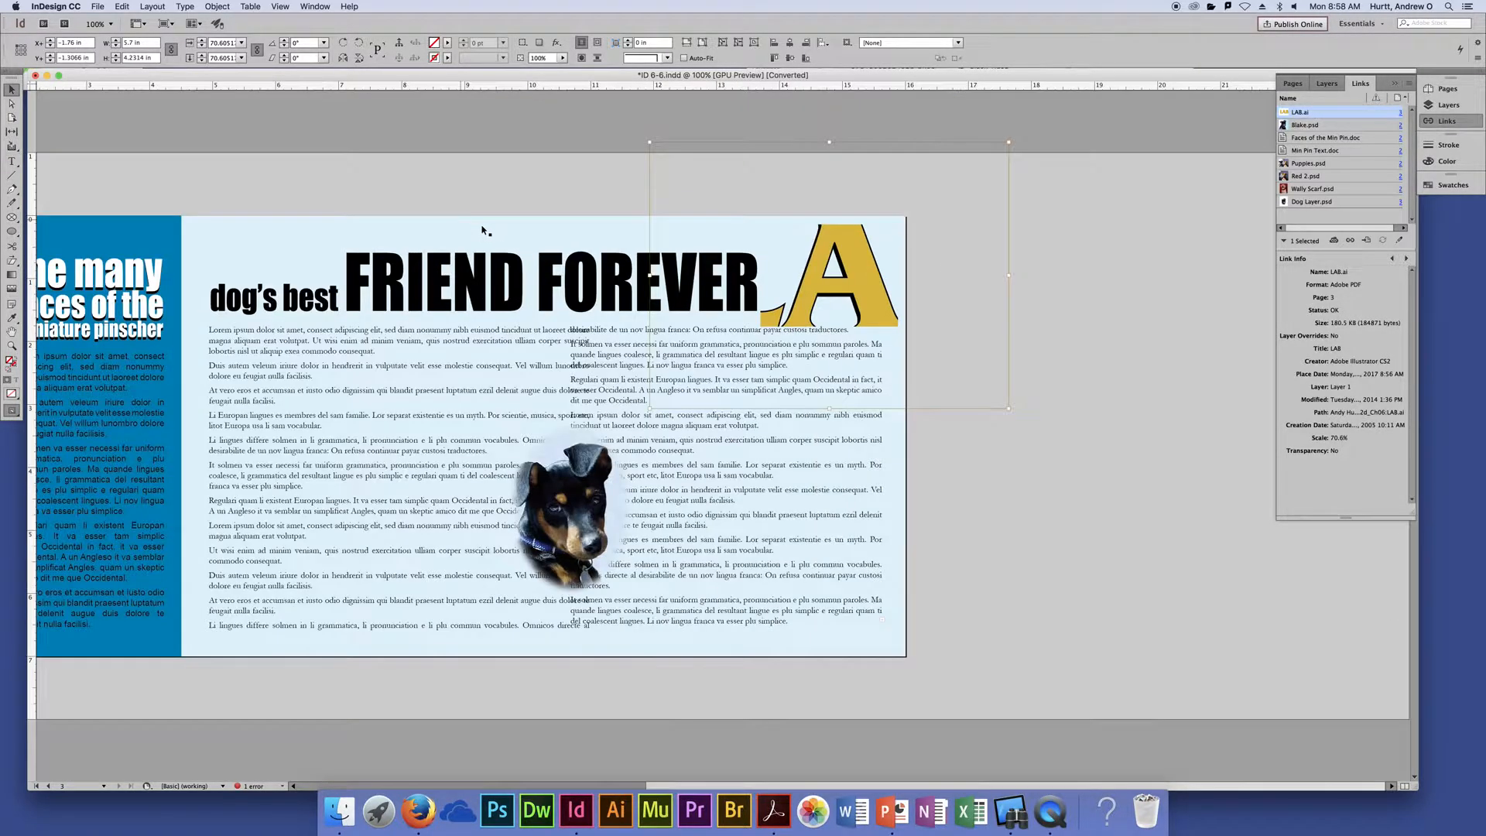
Restore the LAB artwork to its smaller size inside its frame and leave it deselected.
{"action": "scroll", "coordinate": [504, 357], "scroll_direction": "left", "scroll_amount": 5}
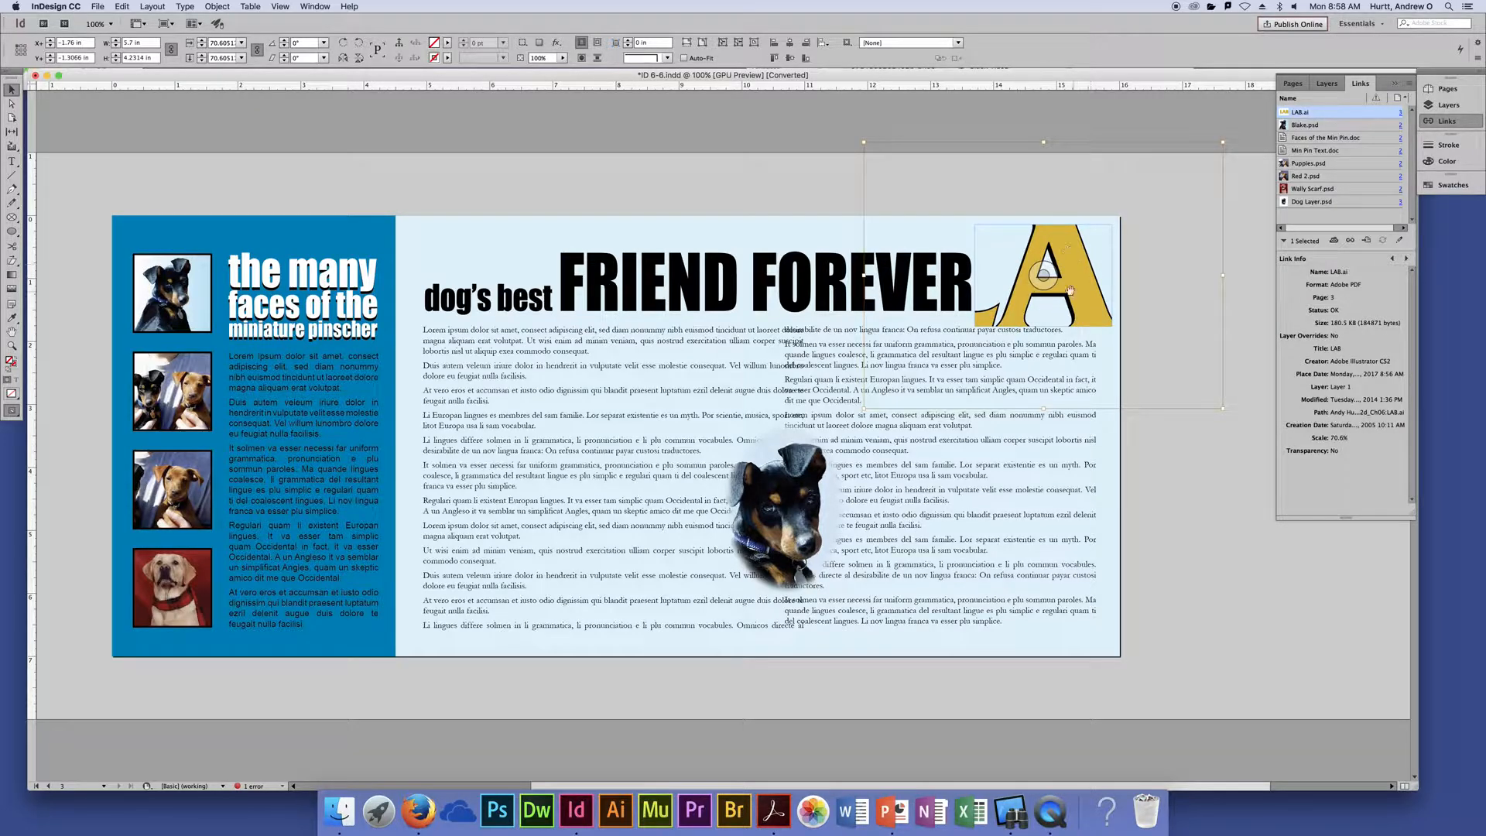
{"action": "key", "text": "super+shift+a"}
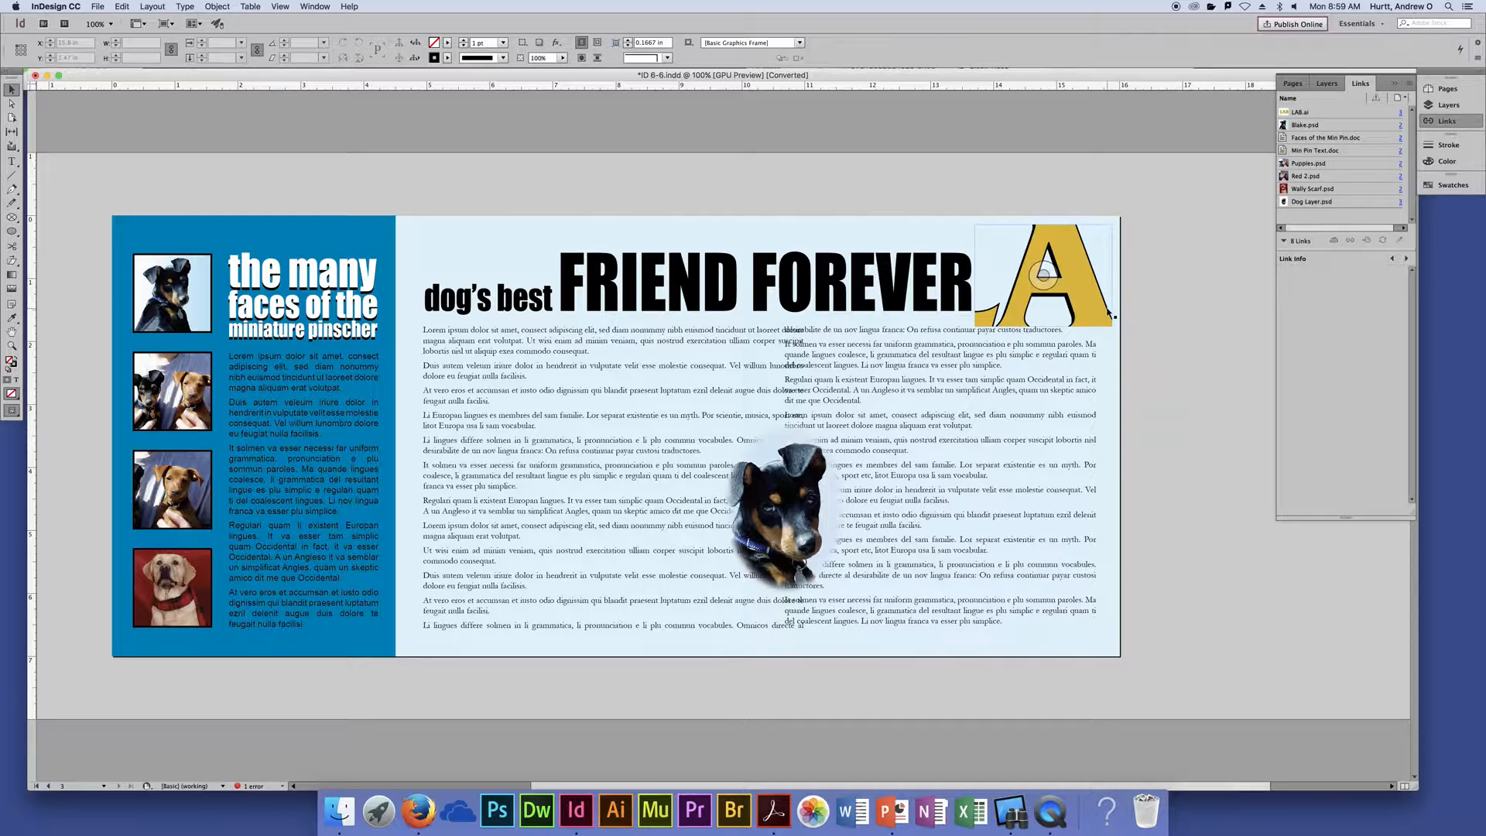
{"action": "left_click", "coordinate": [1089, 304]}
{"action": "left_click", "coordinate": [1172, 292]}
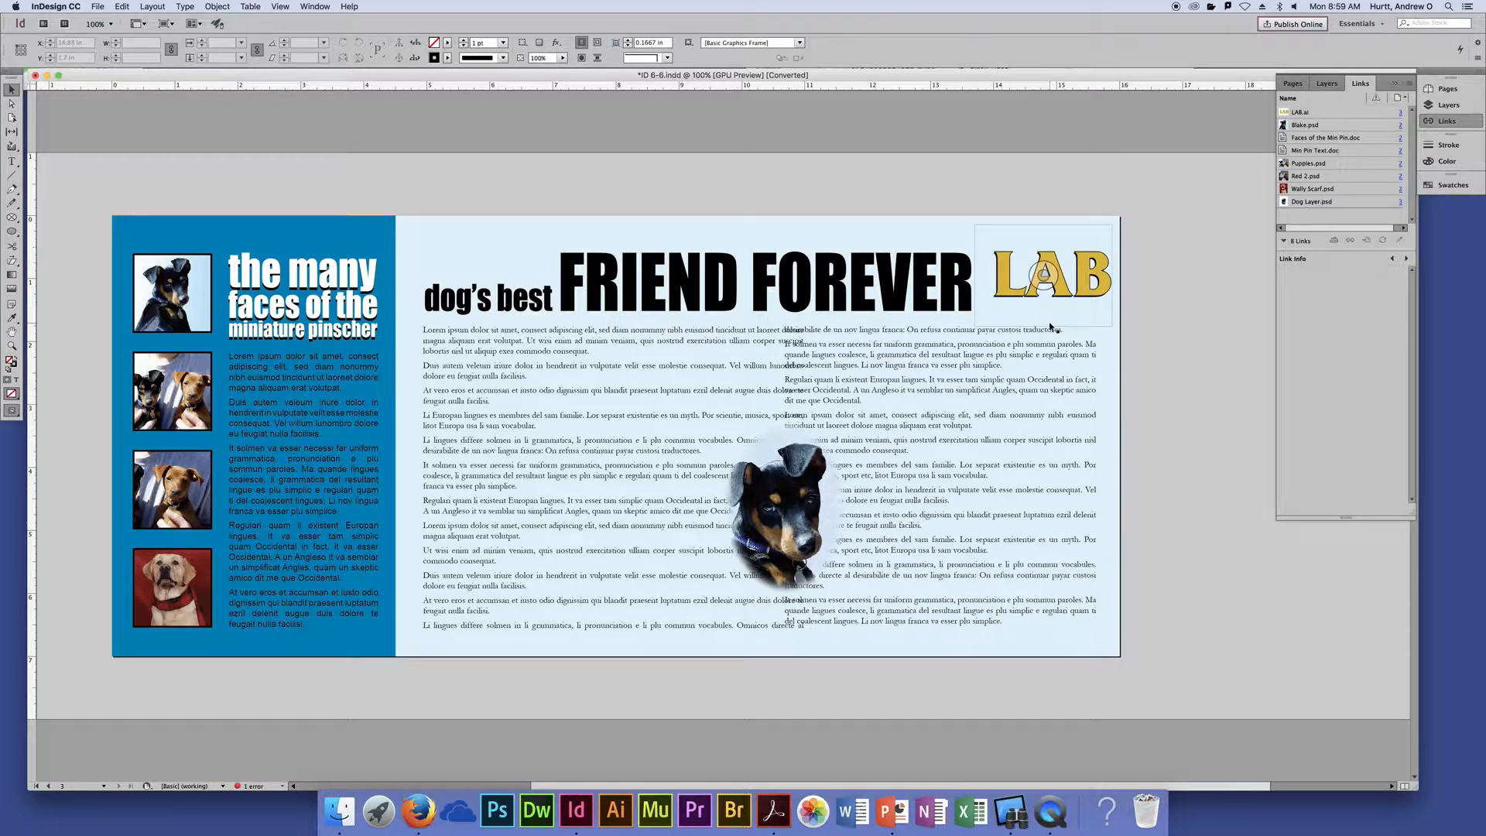
{"action": "key", "text": "a"}
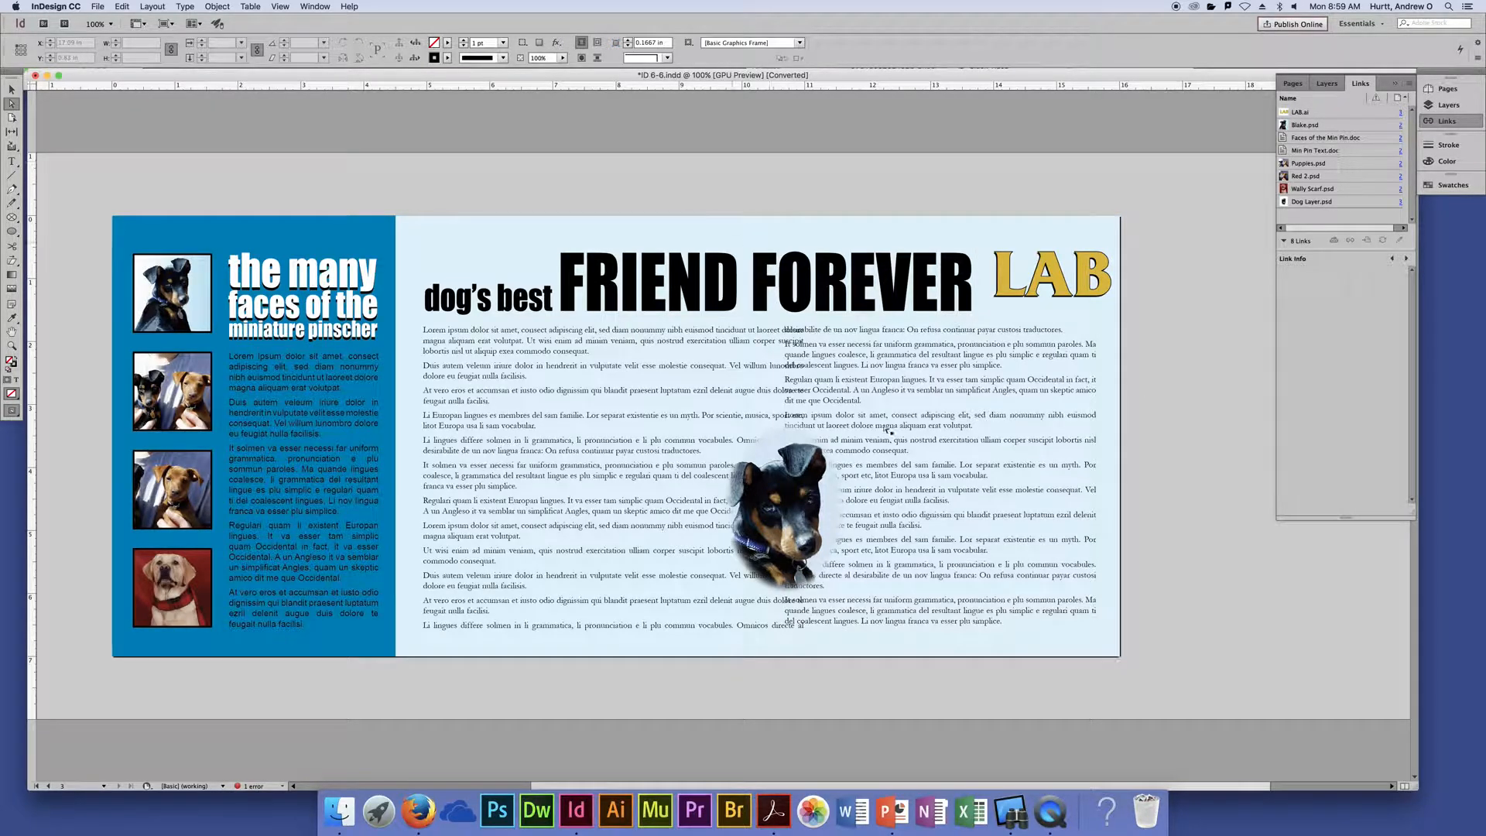
{"action": "left_click", "coordinate": [1298, 113]}
{"action": "left_click", "coordinate": [1349, 239]}
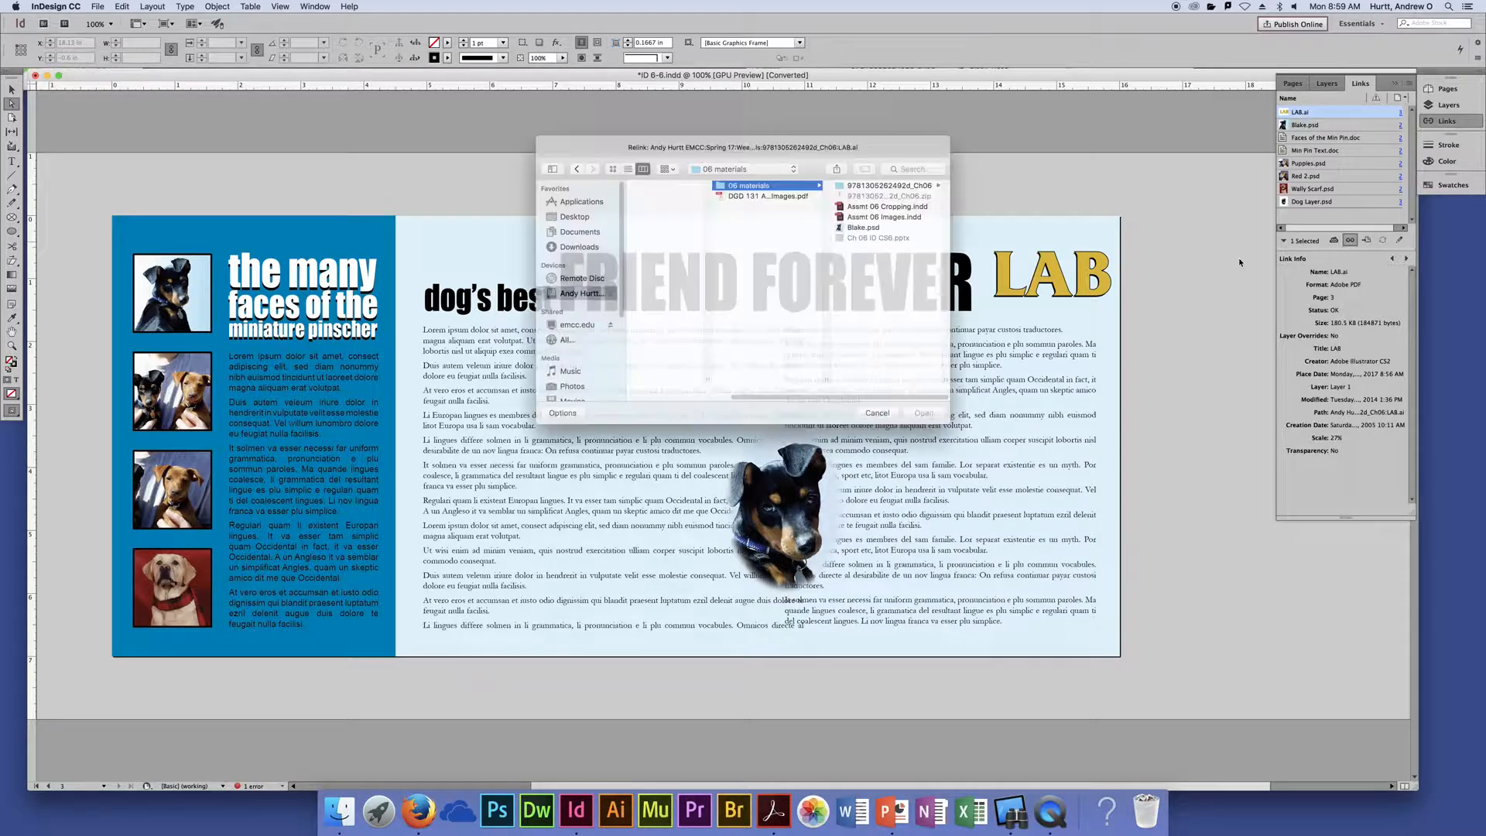
{"action": "left_click", "coordinate": [861, 187]}
{"action": "scroll", "coordinate": [897, 358], "scroll_direction": "down", "scroll_amount": 10}
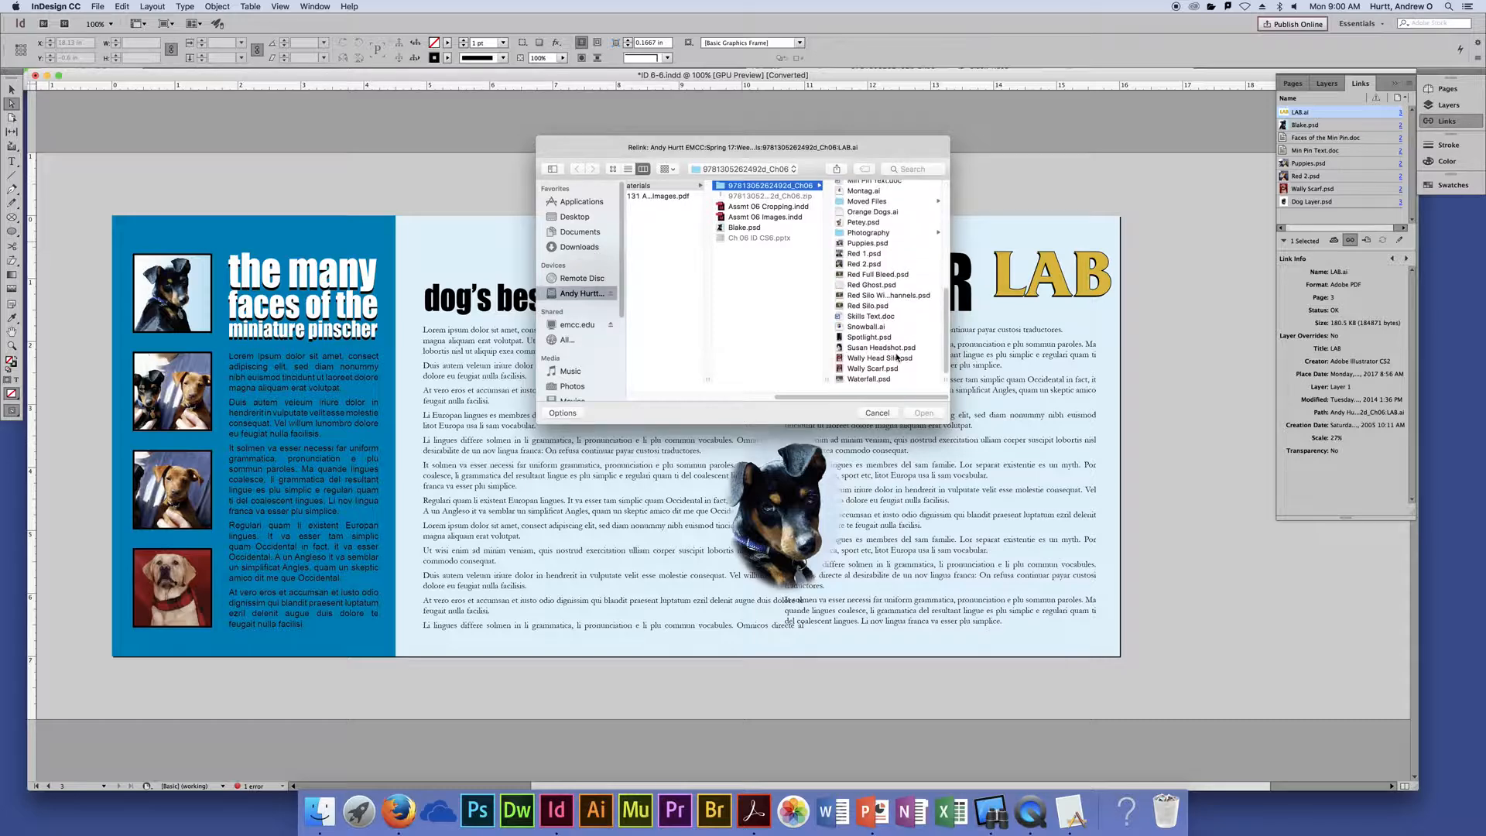
{"action": "scroll", "coordinate": [898, 358], "scroll_direction": "up", "scroll_amount": 5}
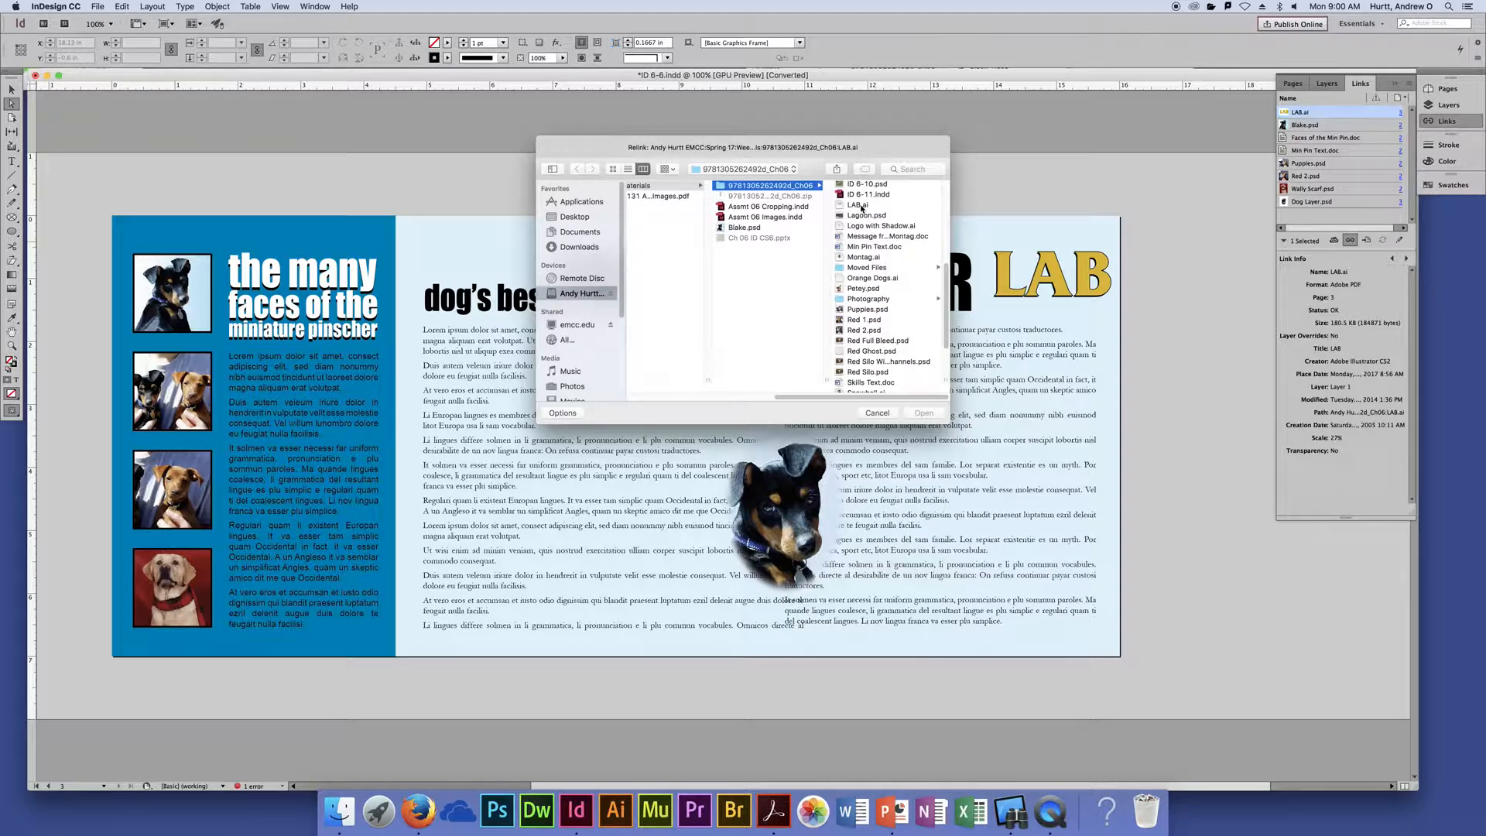
{"action": "left_click", "coordinate": [859, 206]}
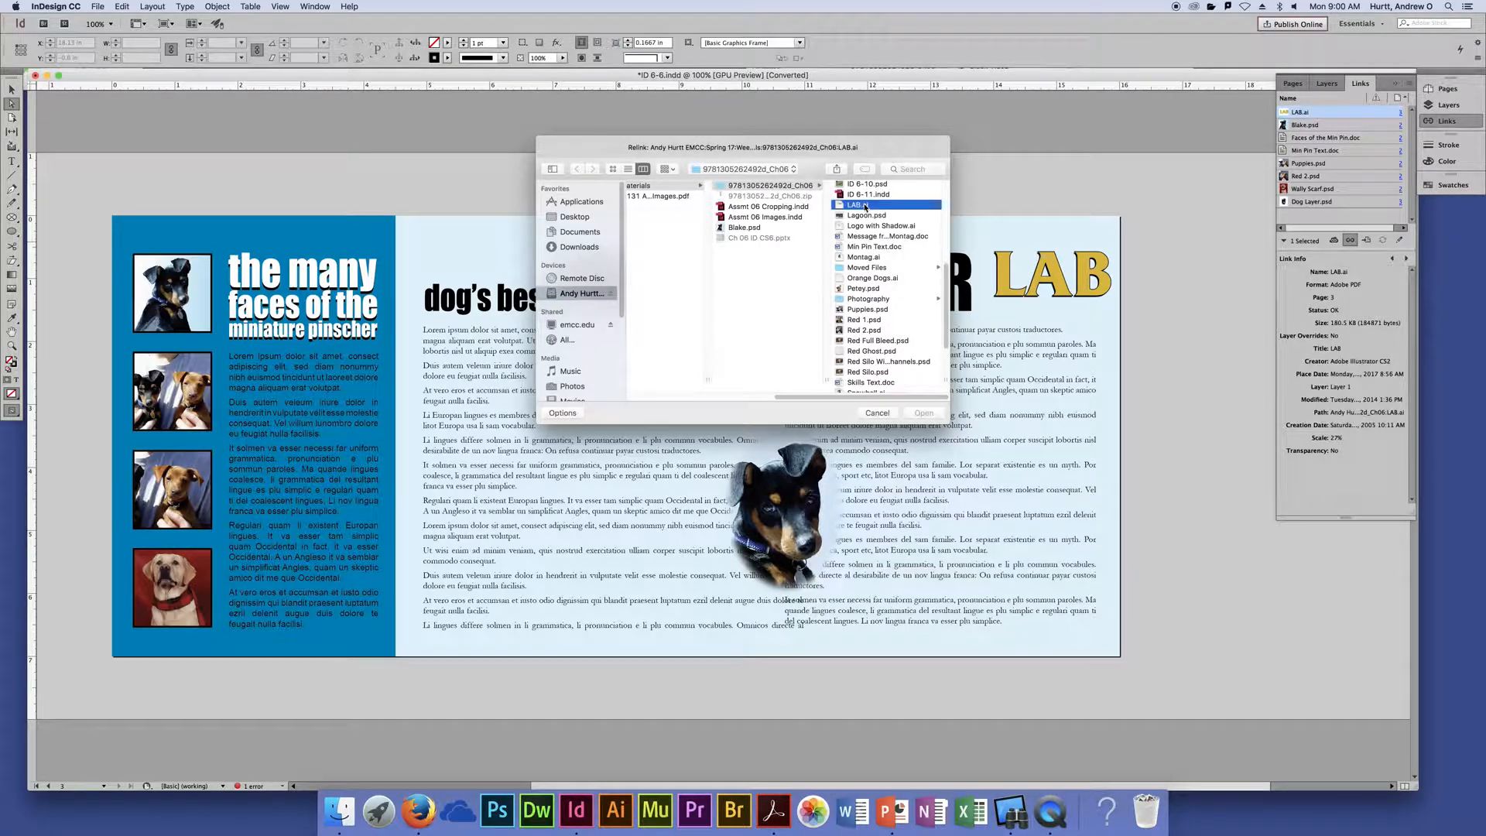
{"action": "left_click", "coordinate": [921, 413]}
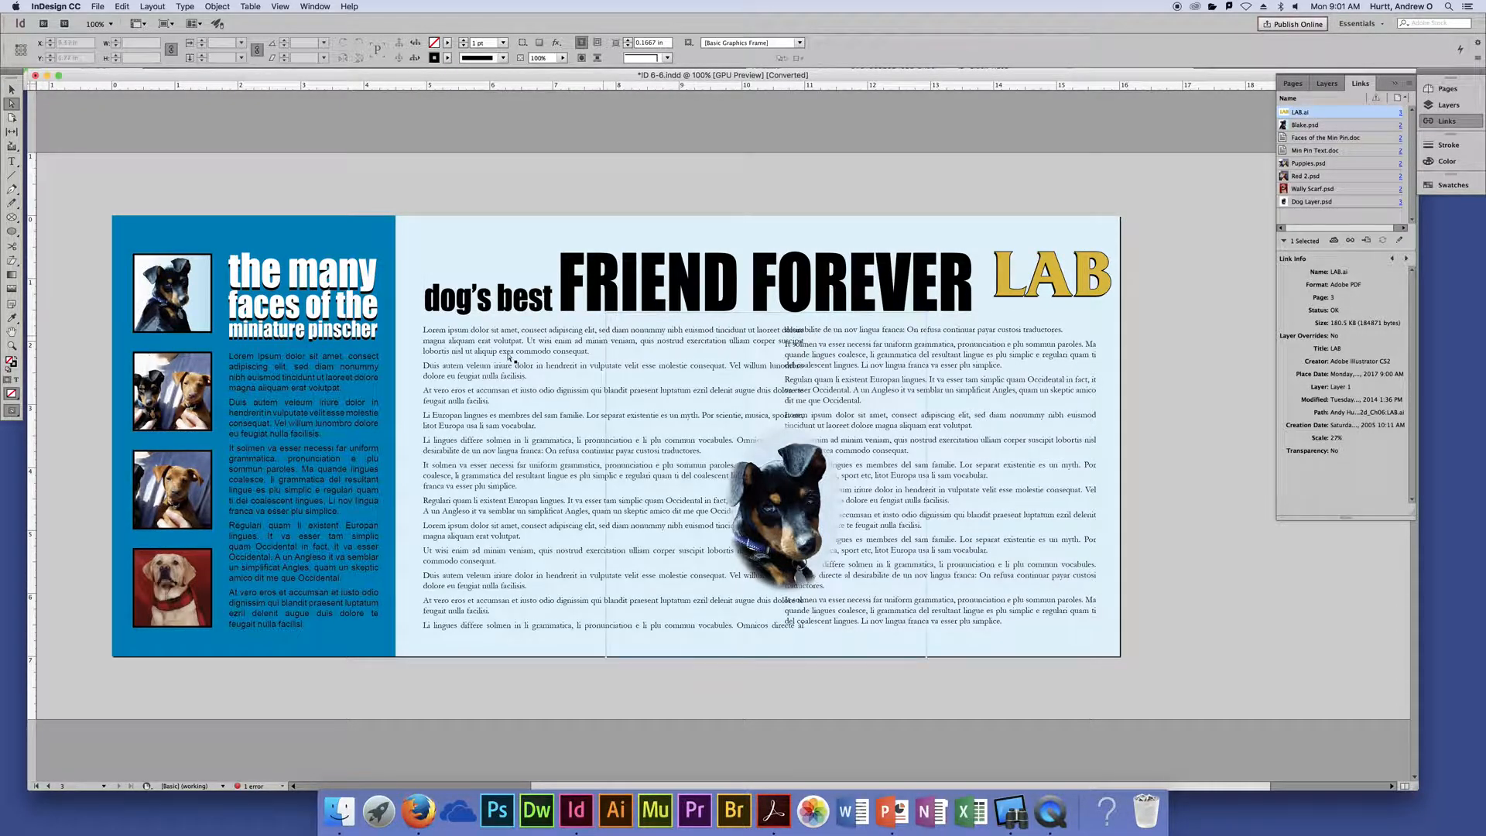
Undo the LAB logo placement and the Dog Layer.psd changes back to the large Petey.psd photo, and deselect it.
{"action": "key", "text": "super+z"}
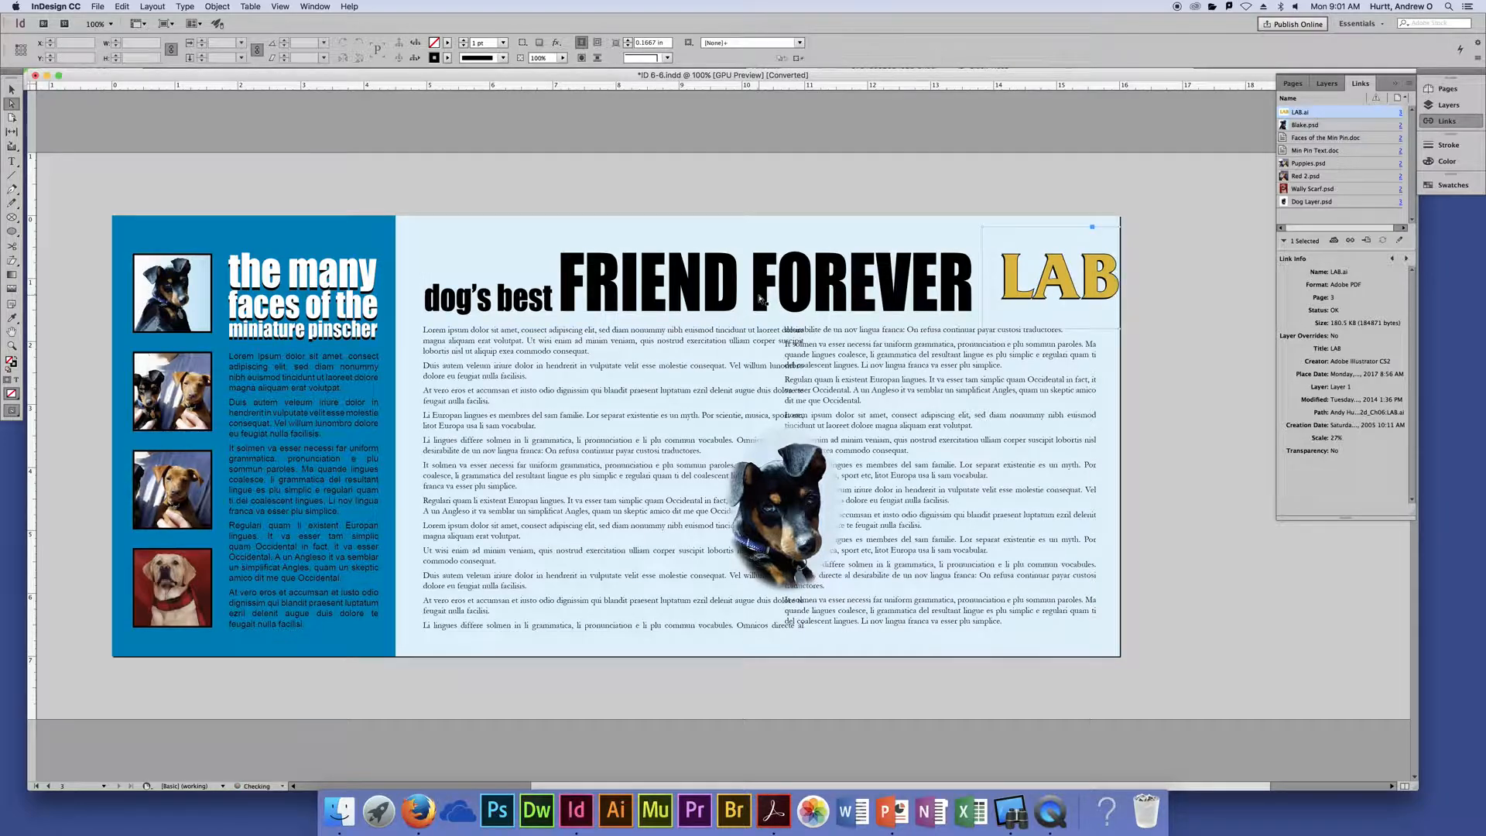
{"action": "key", "text": "super+z"}
{"action": "key", "text": "super+z"}
{"action": "key", "text": "super+z"}
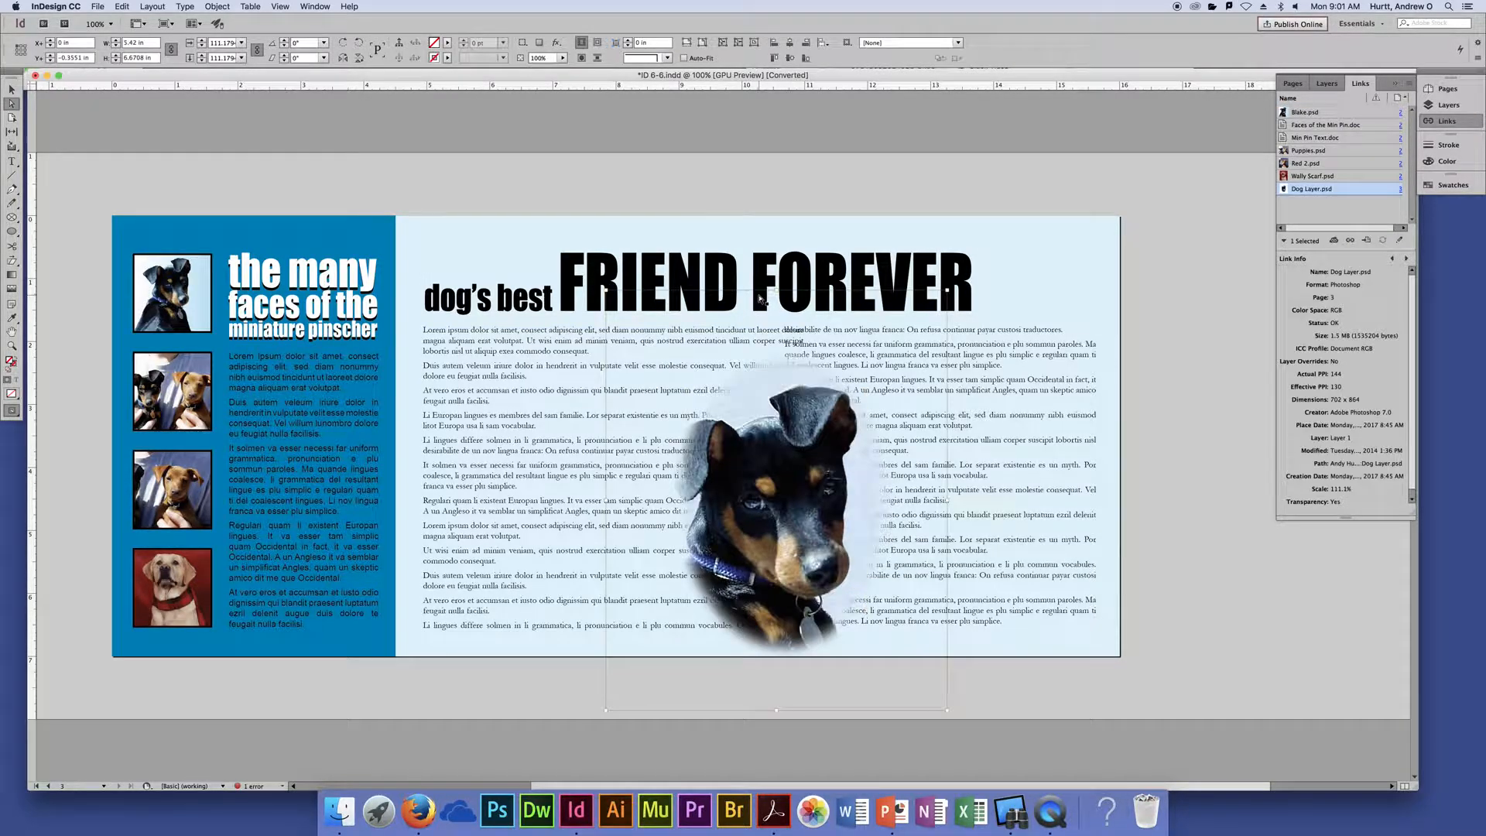
{"action": "key", "text": "super+z"}
{"action": "key", "text": "super+z"}
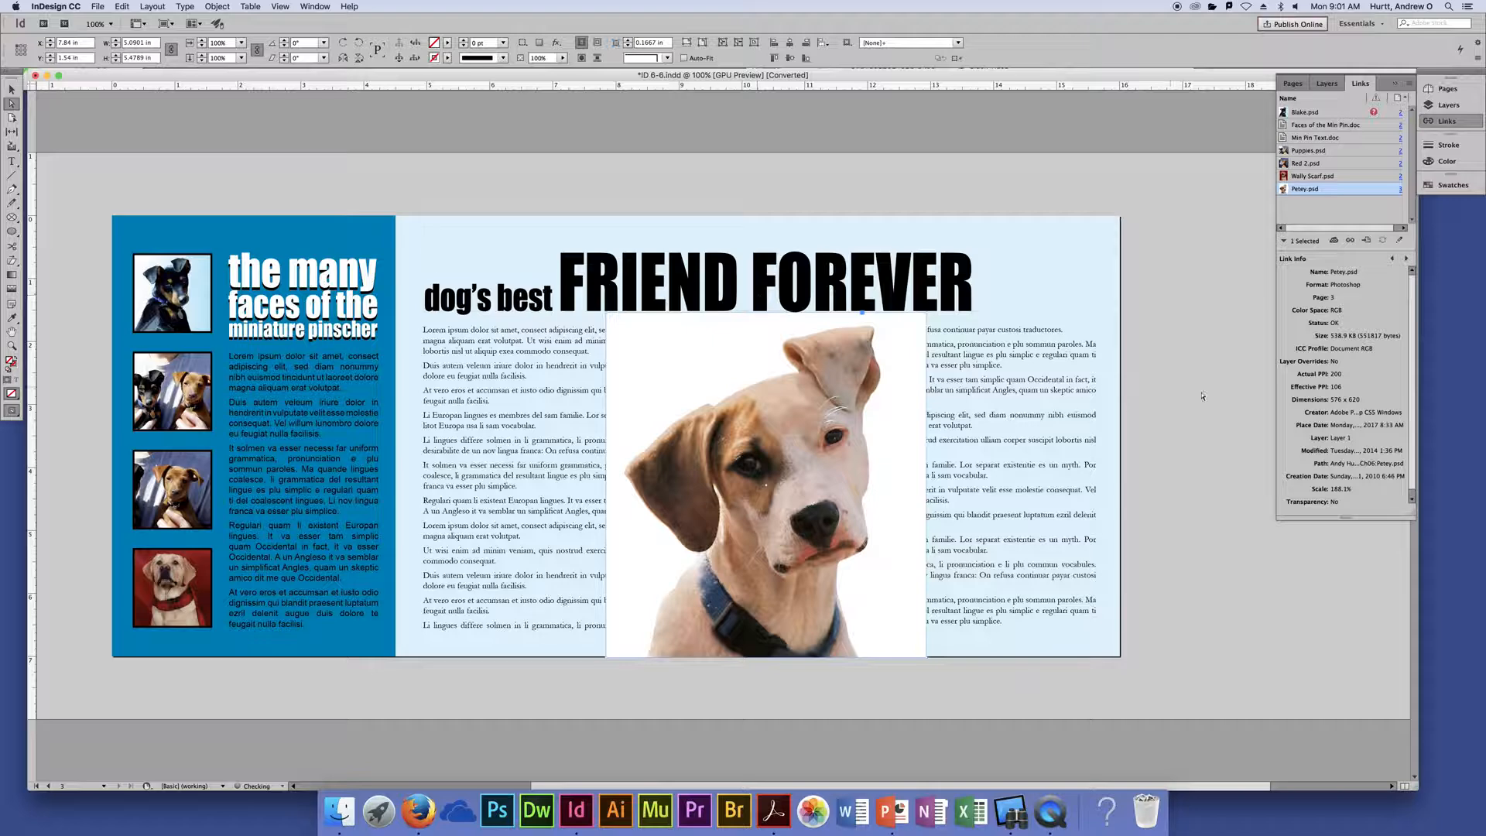
{"action": "left_click", "coordinate": [1204, 396]}
Give the Petey.psd photo a clipping path of type Detect Edges to drop its white background.
{"action": "key", "text": "super+equal"}
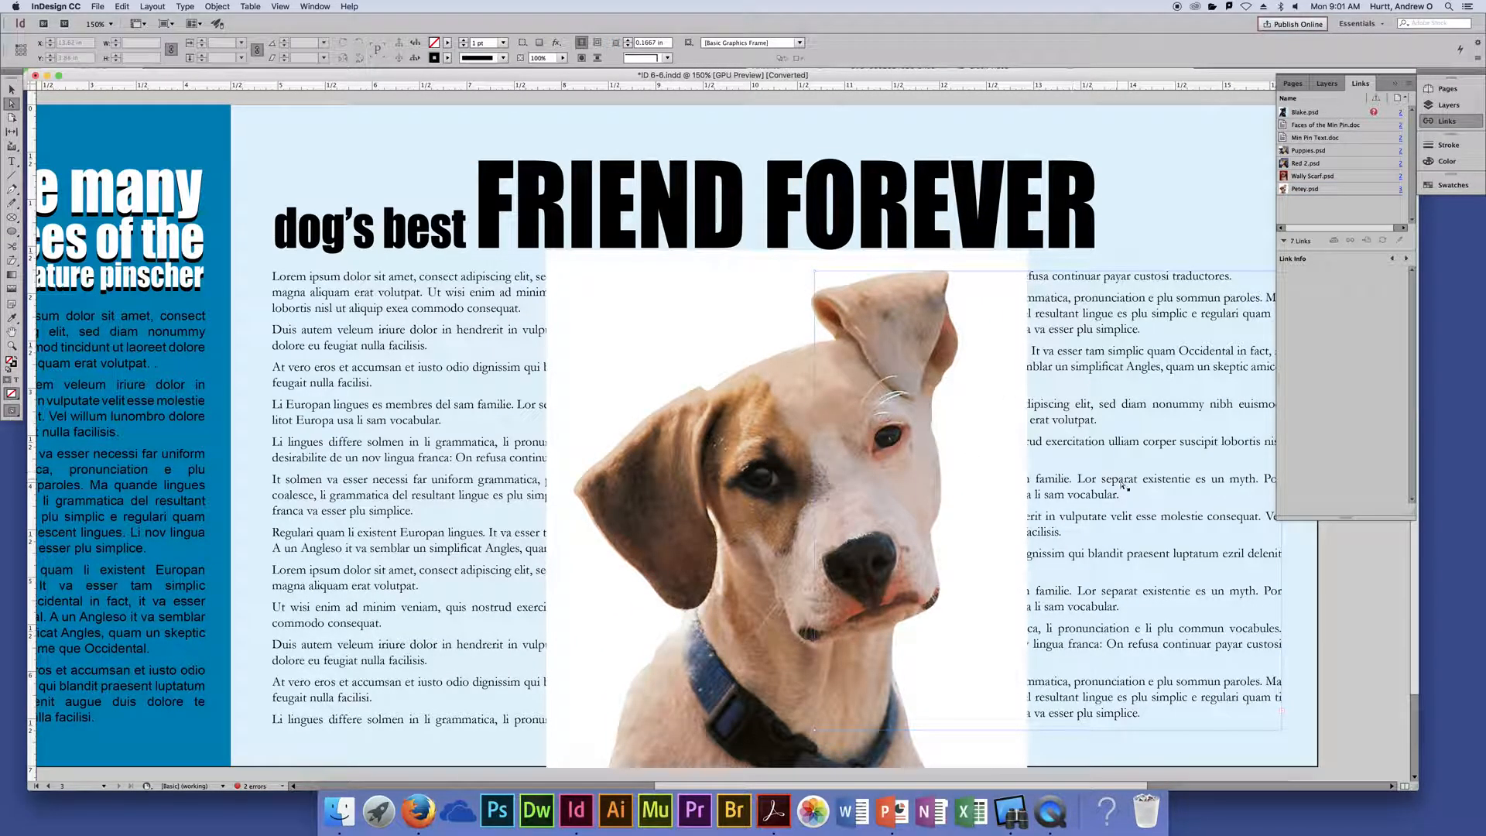
{"action": "scroll", "coordinate": [1176, 511], "scroll_direction": "right", "scroll_amount": 3}
{"action": "scroll", "coordinate": [1176, 511], "scroll_direction": "down", "scroll_amount": 1}
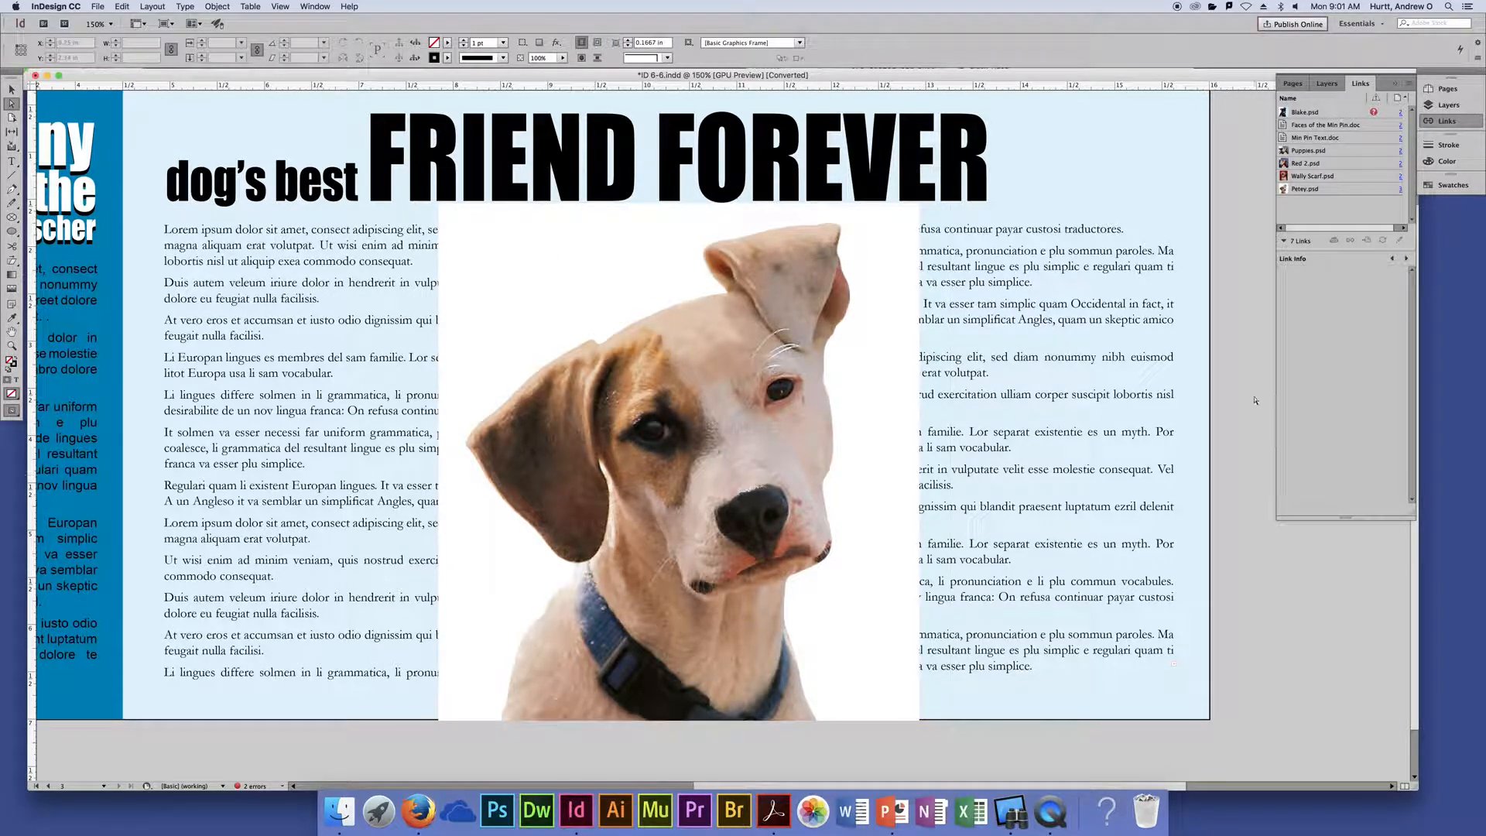
{"action": "left_click", "coordinate": [718, 465]}
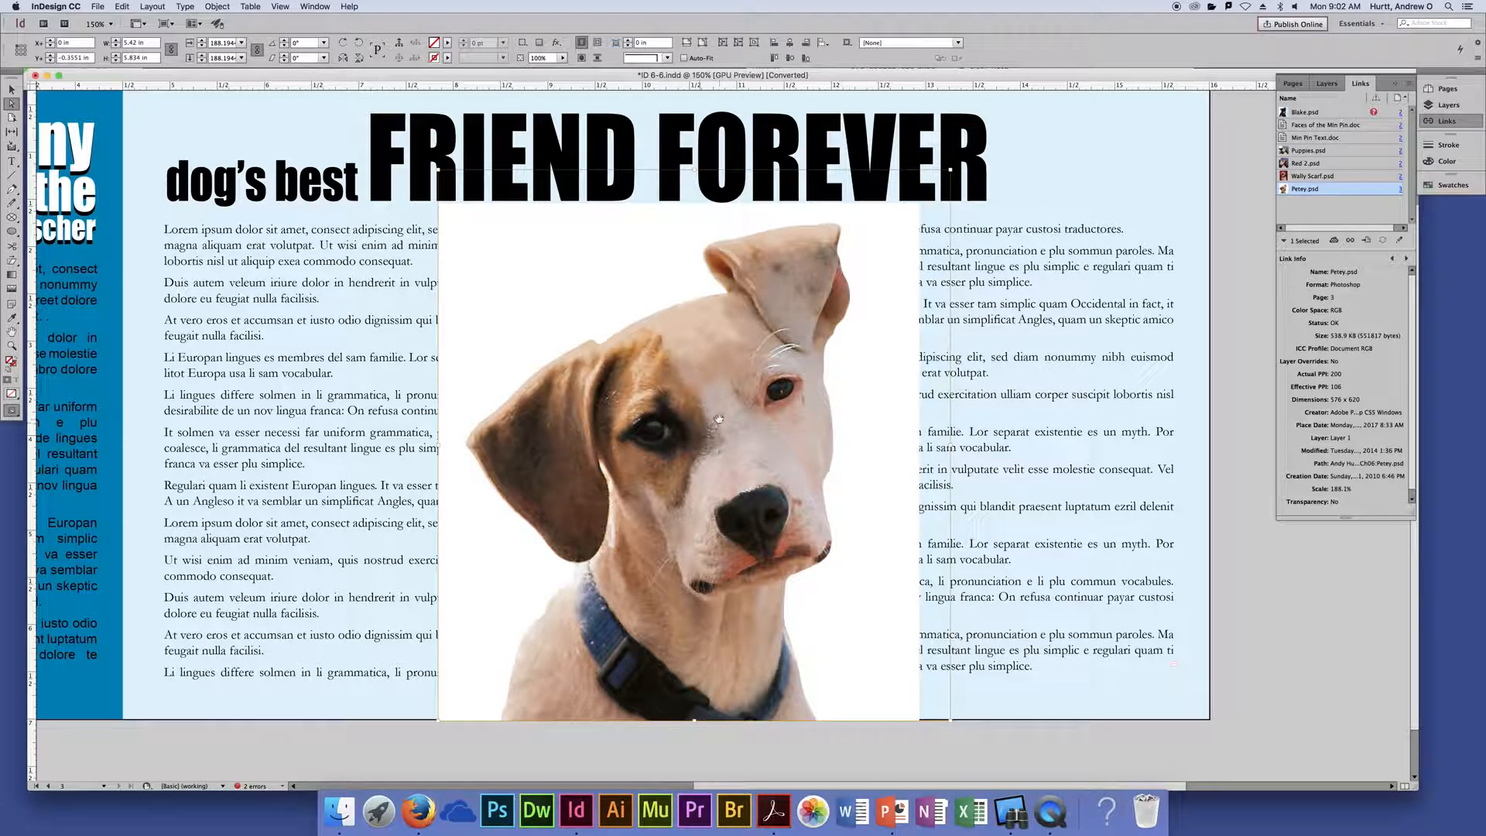
{"action": "left_click", "coordinate": [218, 7]}
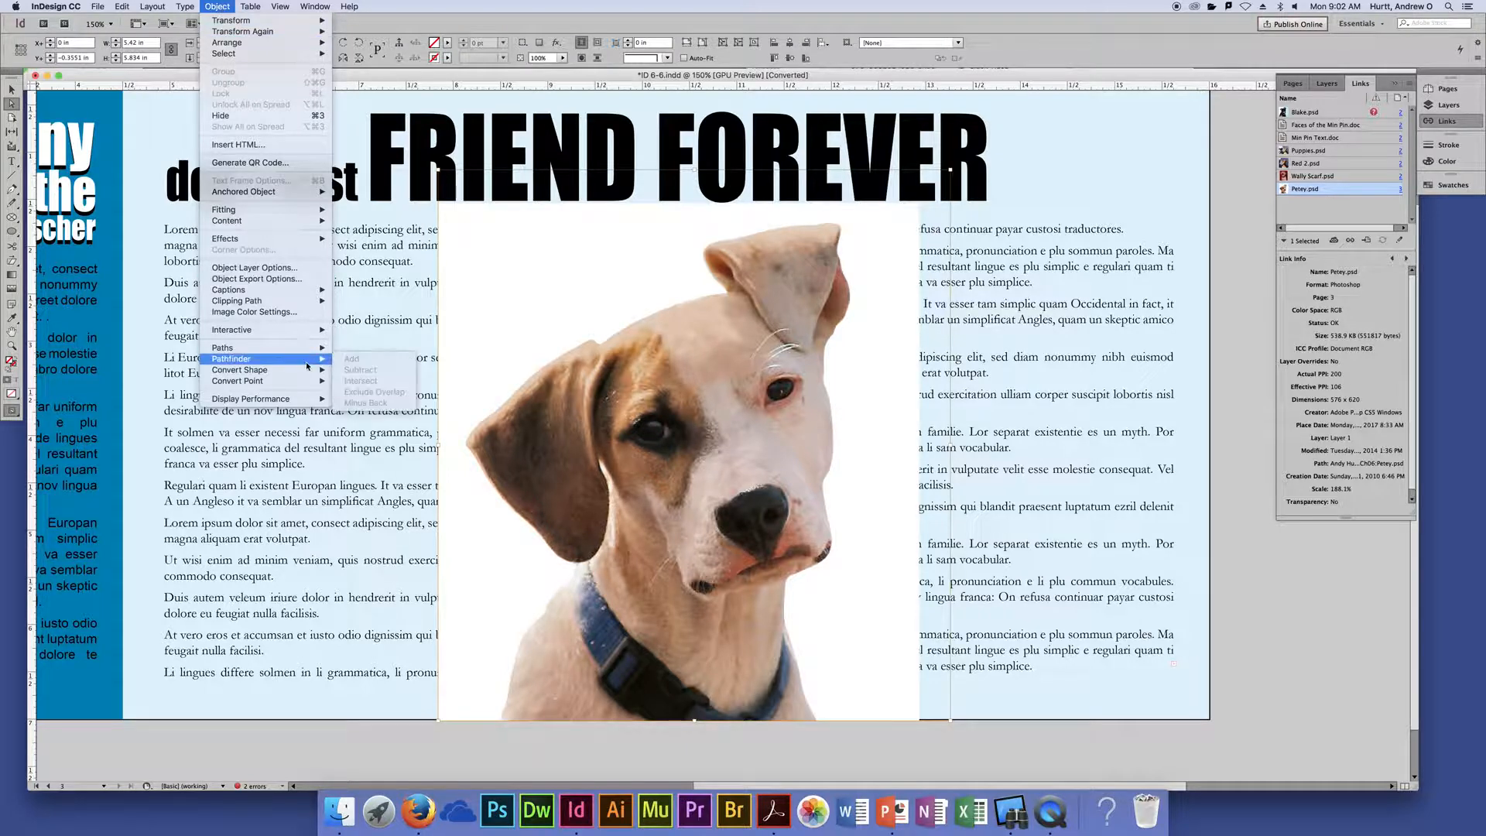
{"action": "mouse_move", "coordinate": [304, 351]}
{"action": "mouse_move", "coordinate": [308, 303]}
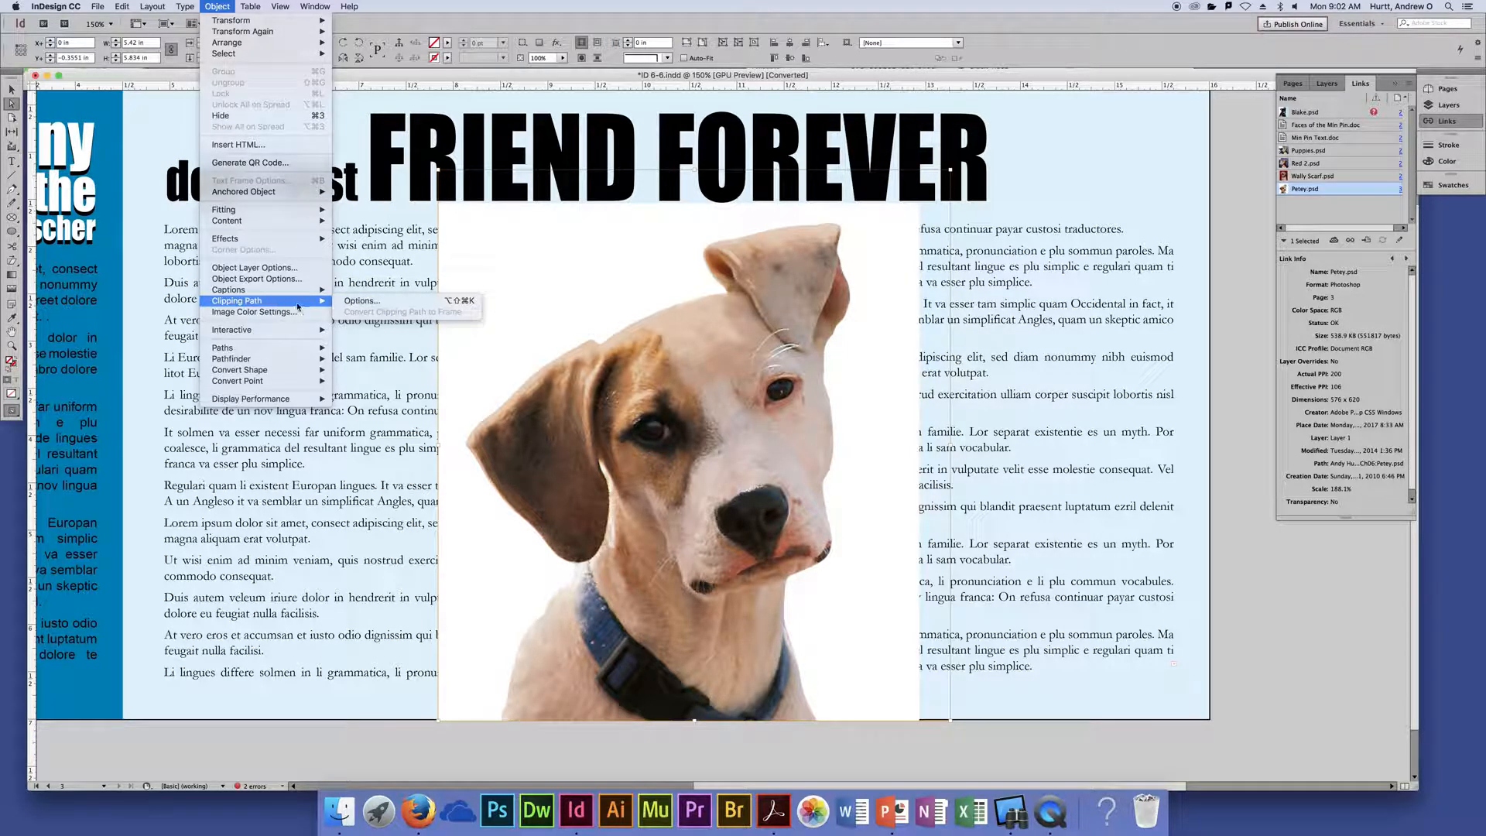
{"action": "left_click", "coordinate": [348, 301]}
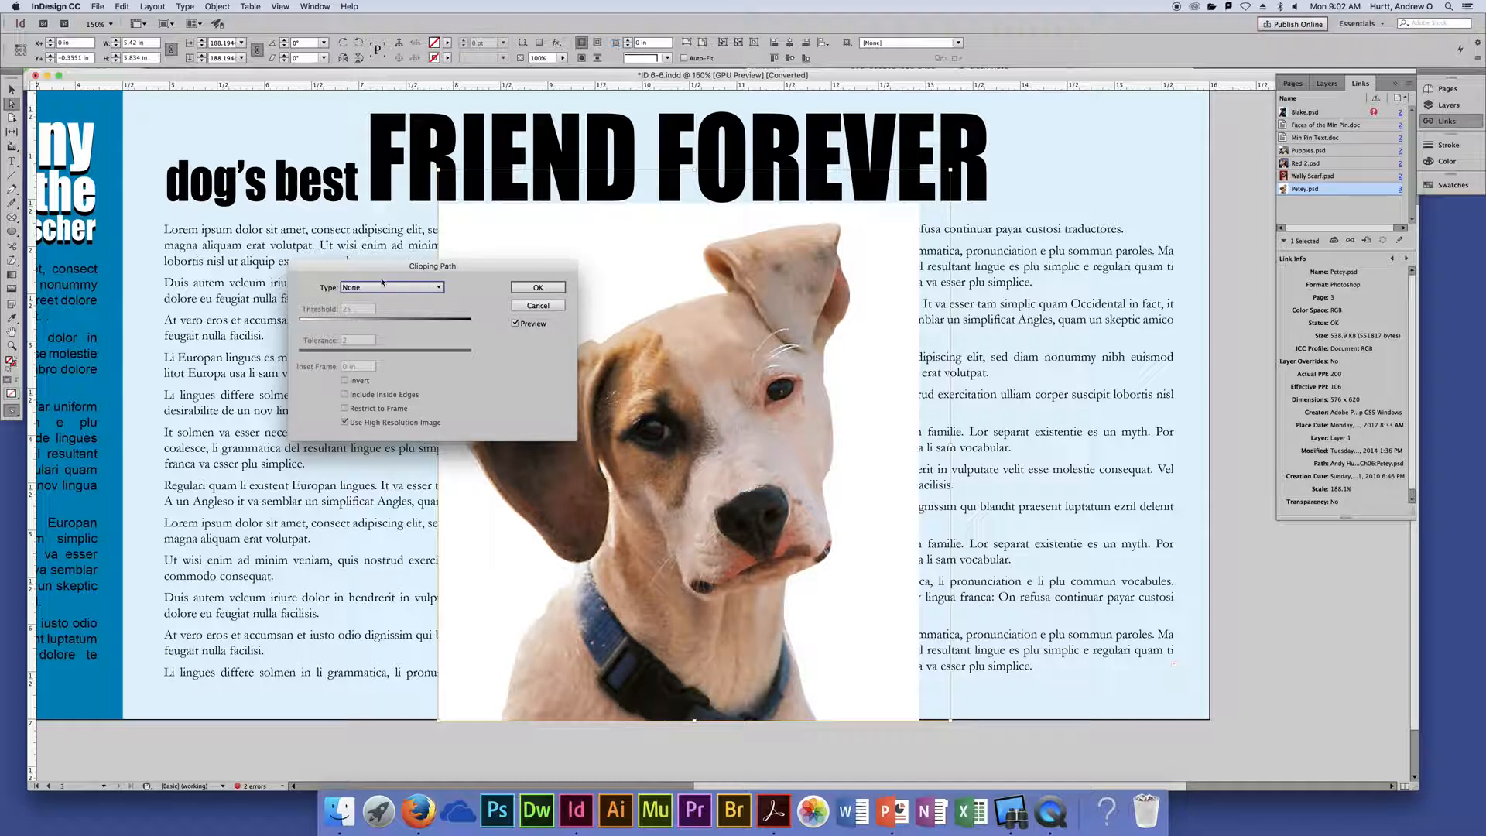
{"action": "left_click_drag", "start_coordinate": [411, 268], "coordinate": [389, 270]}
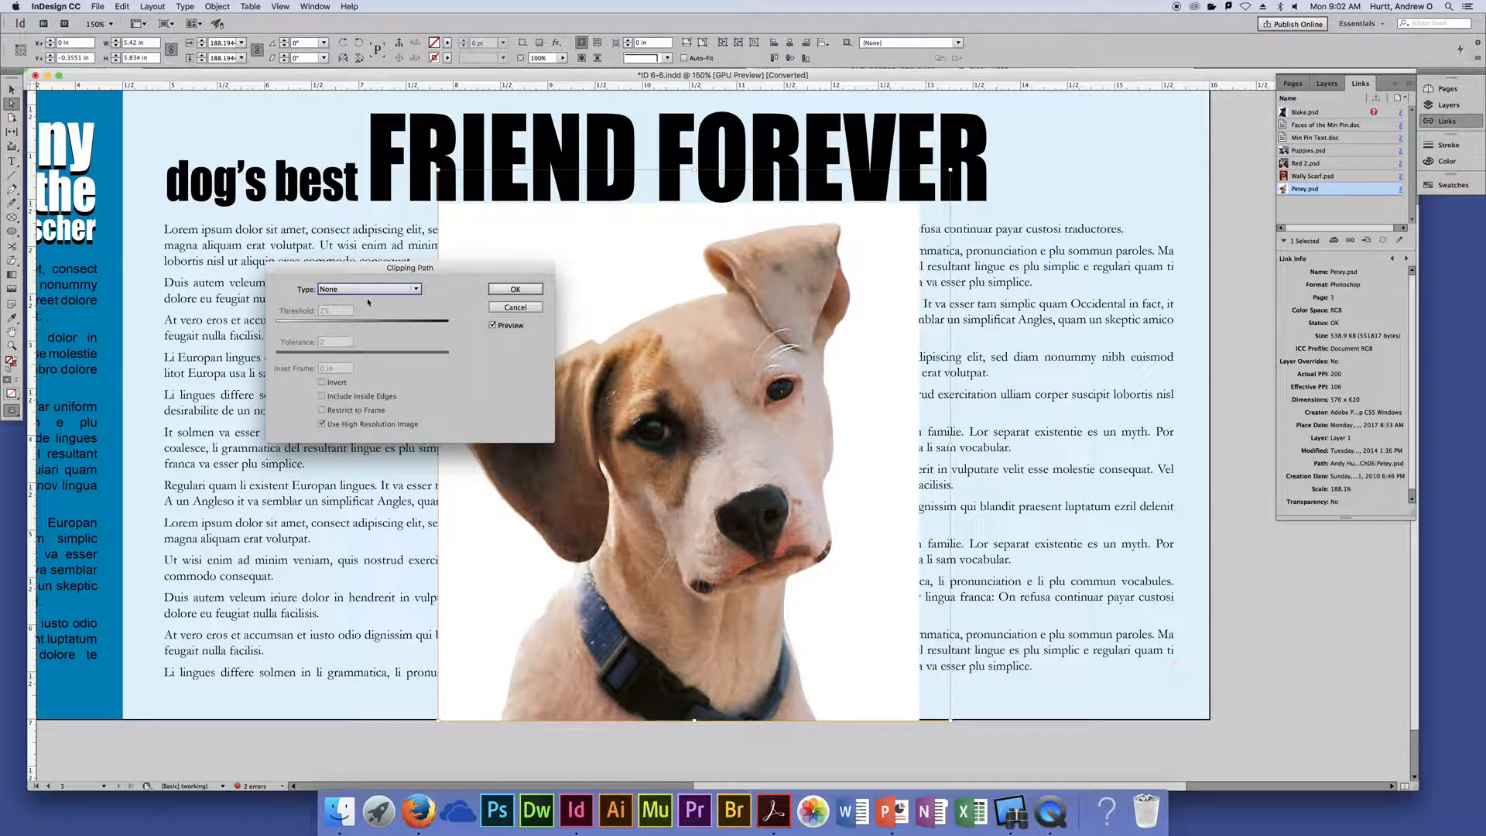
{"action": "left_click", "coordinate": [411, 292]}
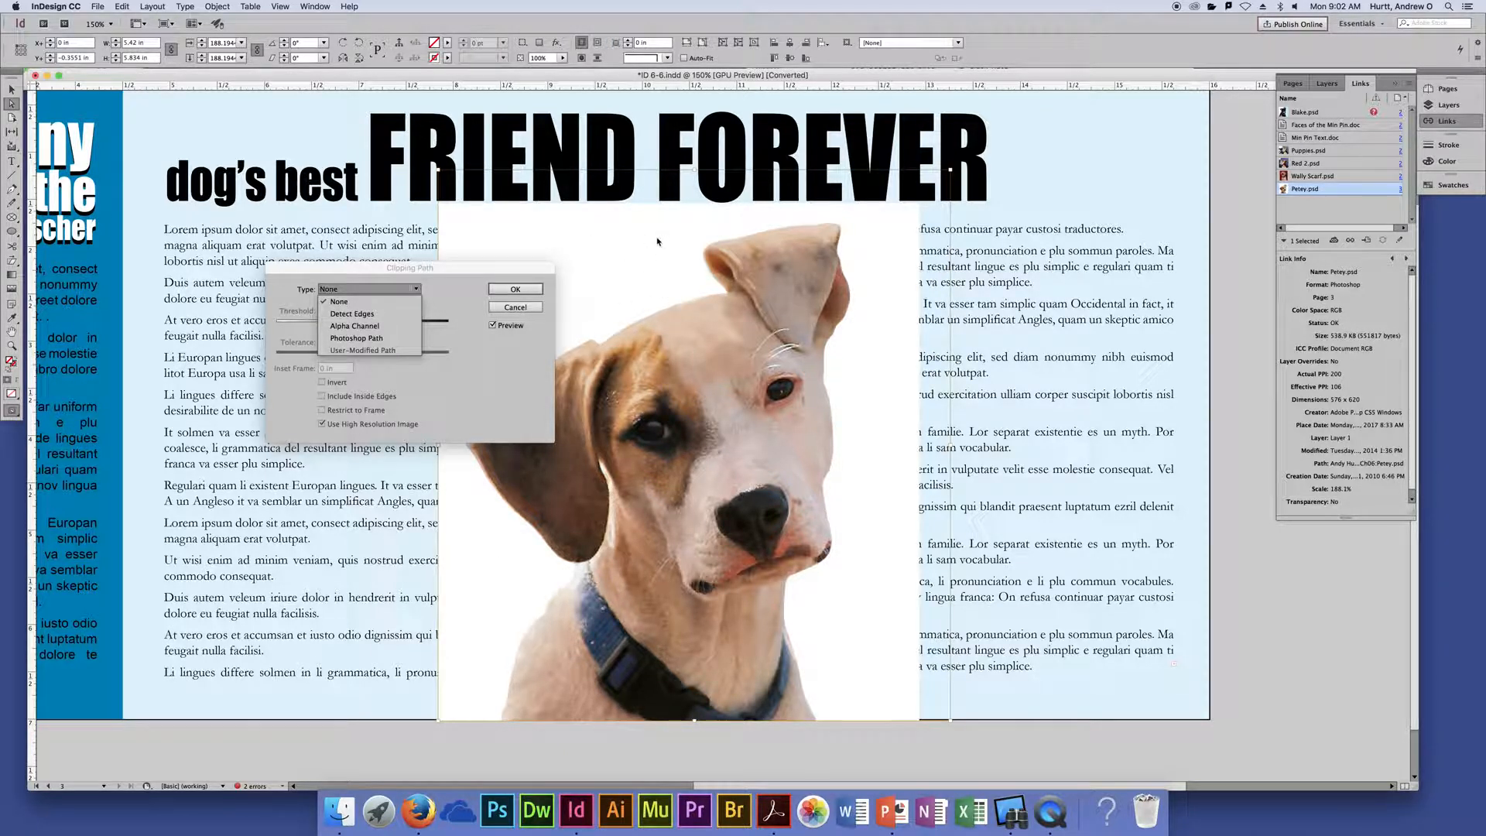
{"action": "left_click", "coordinate": [363, 313]}
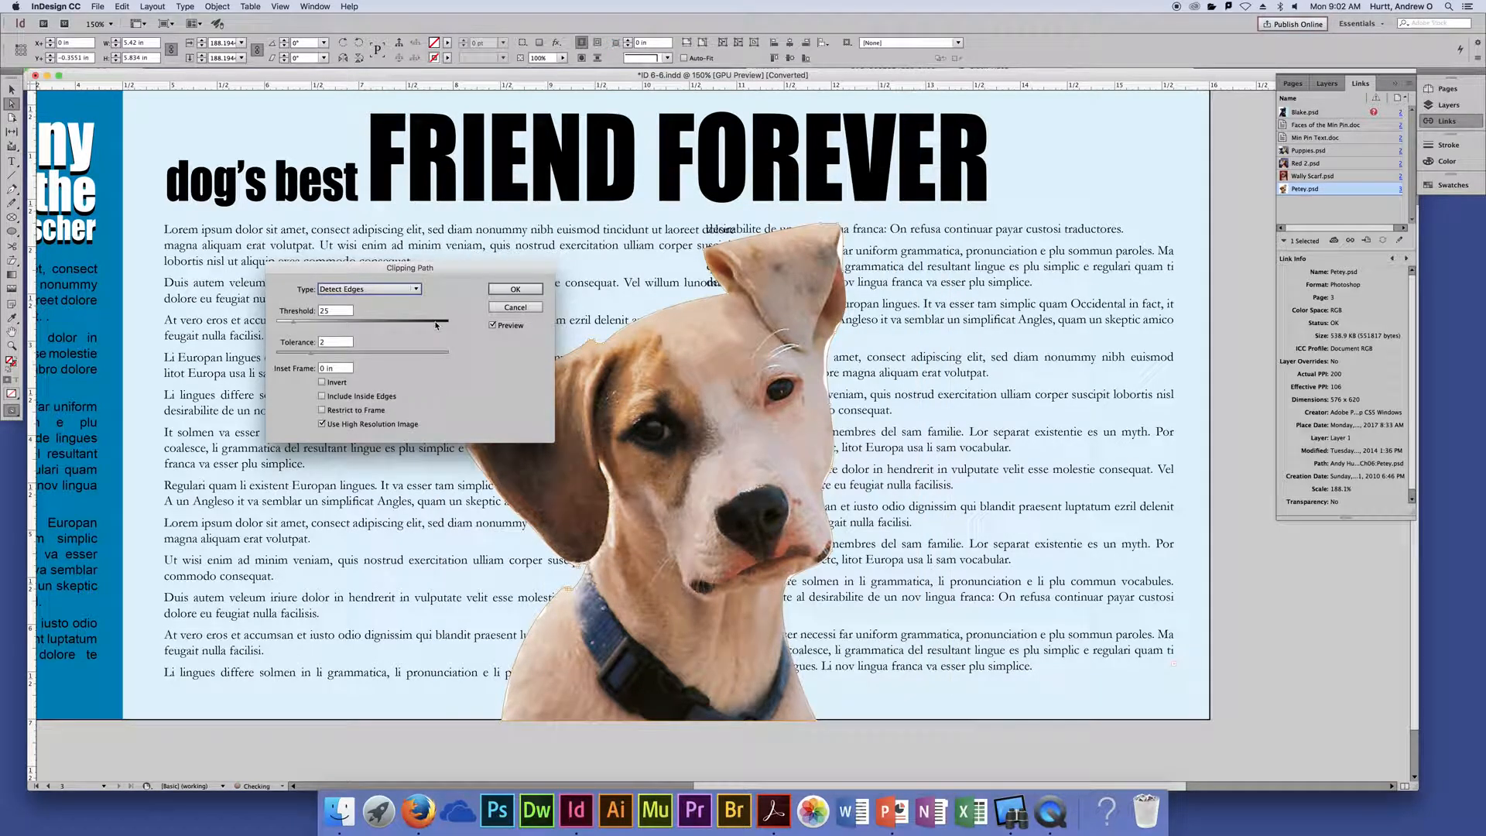
Set the clipping path's tolerance to 0, keeping the dialog clear of the dog.
{"action": "left_click_drag", "start_coordinate": [462, 275], "coordinate": [335, 200]}
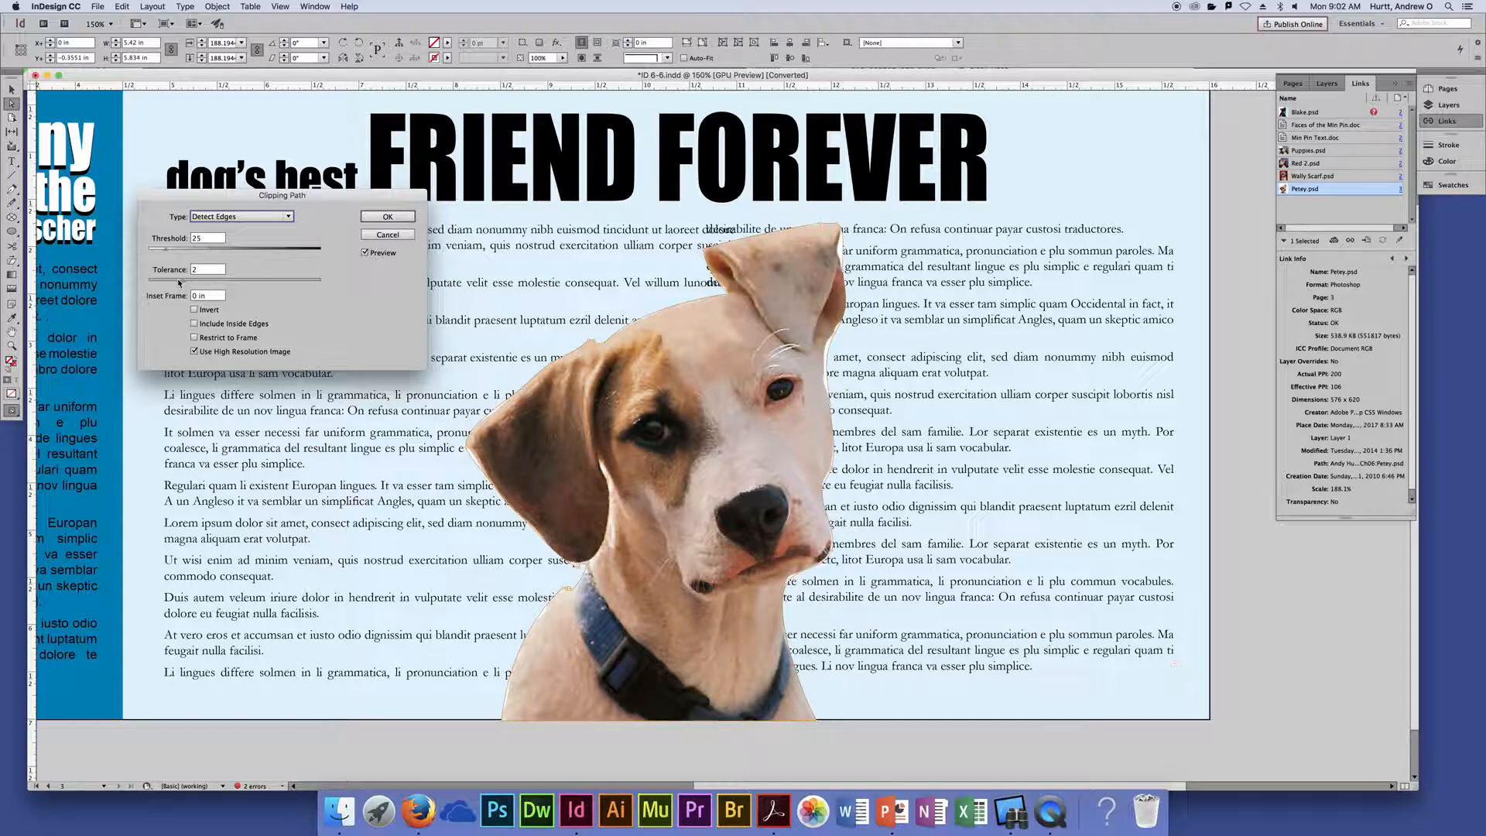
{"action": "left_click_drag", "start_coordinate": [179, 284], "coordinate": [119, 282]}
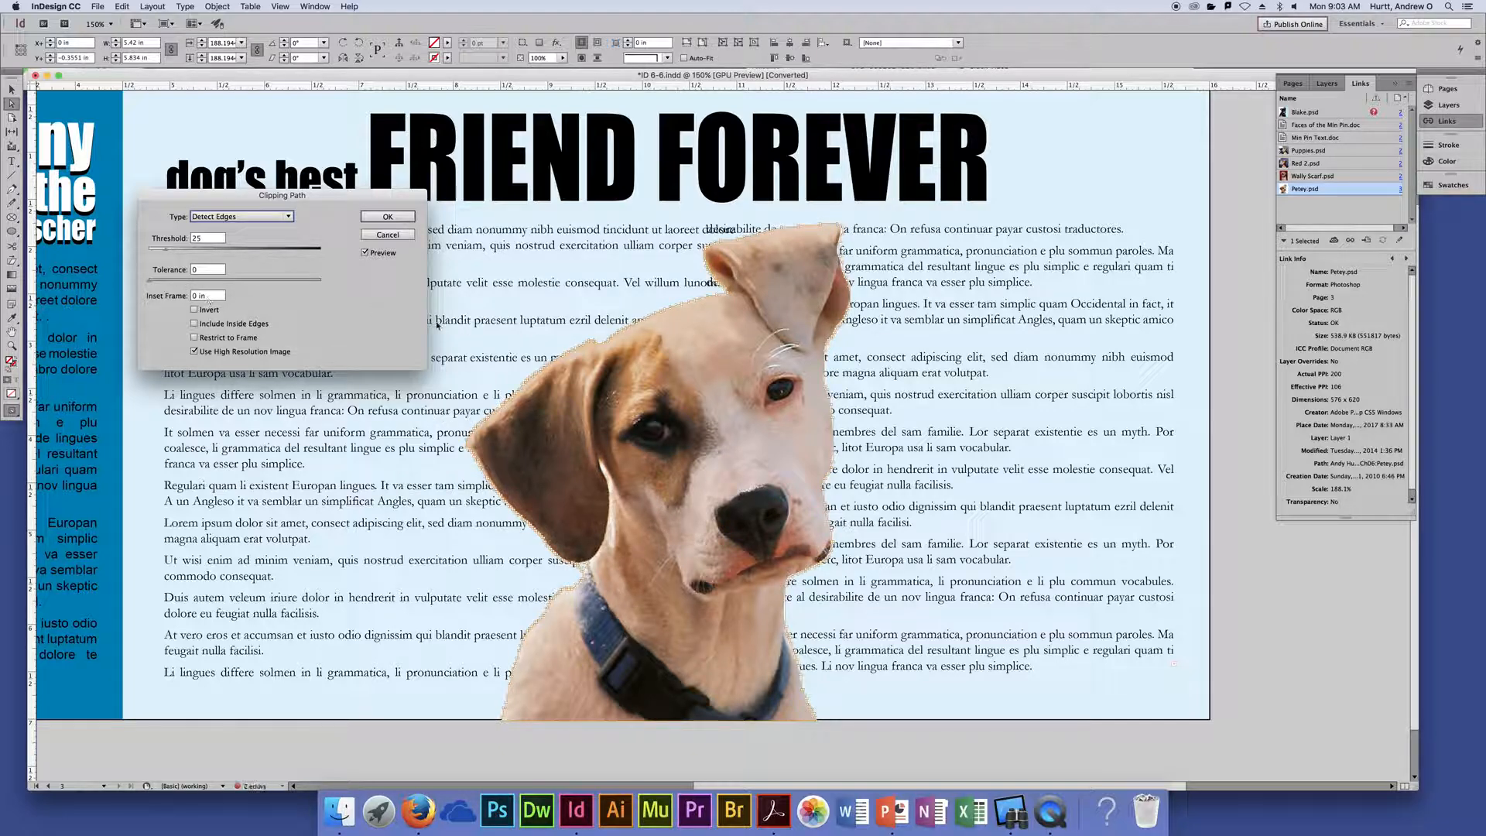
{"action": "left_click_drag", "start_coordinate": [325, 198], "coordinate": [340, 229]}
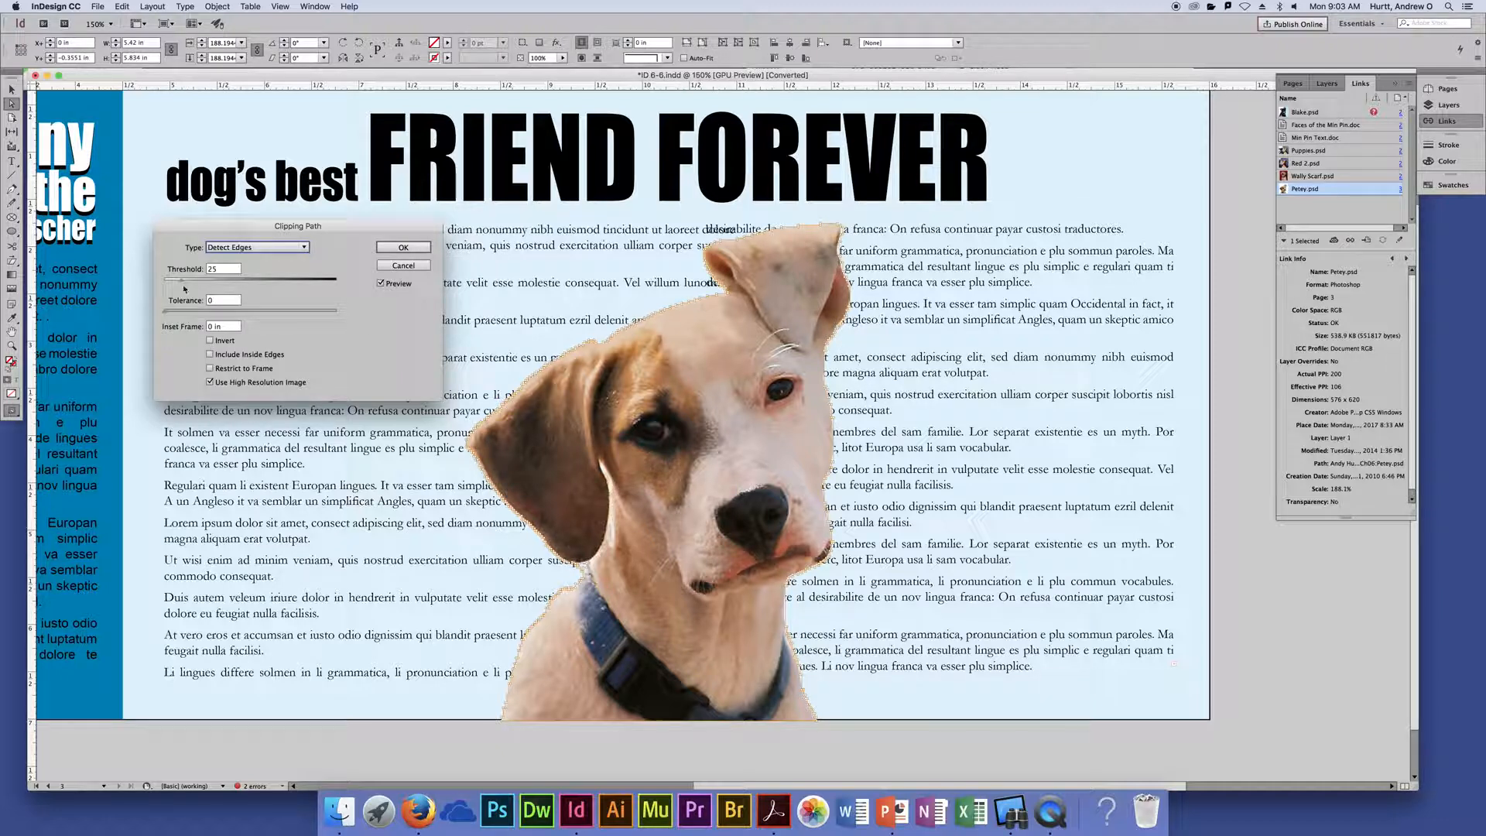
Try clipping path thresholds of 121 and 0 on the dog photo.
{"action": "left_click_drag", "start_coordinate": [254, 279], "coordinate": [255, 280]}
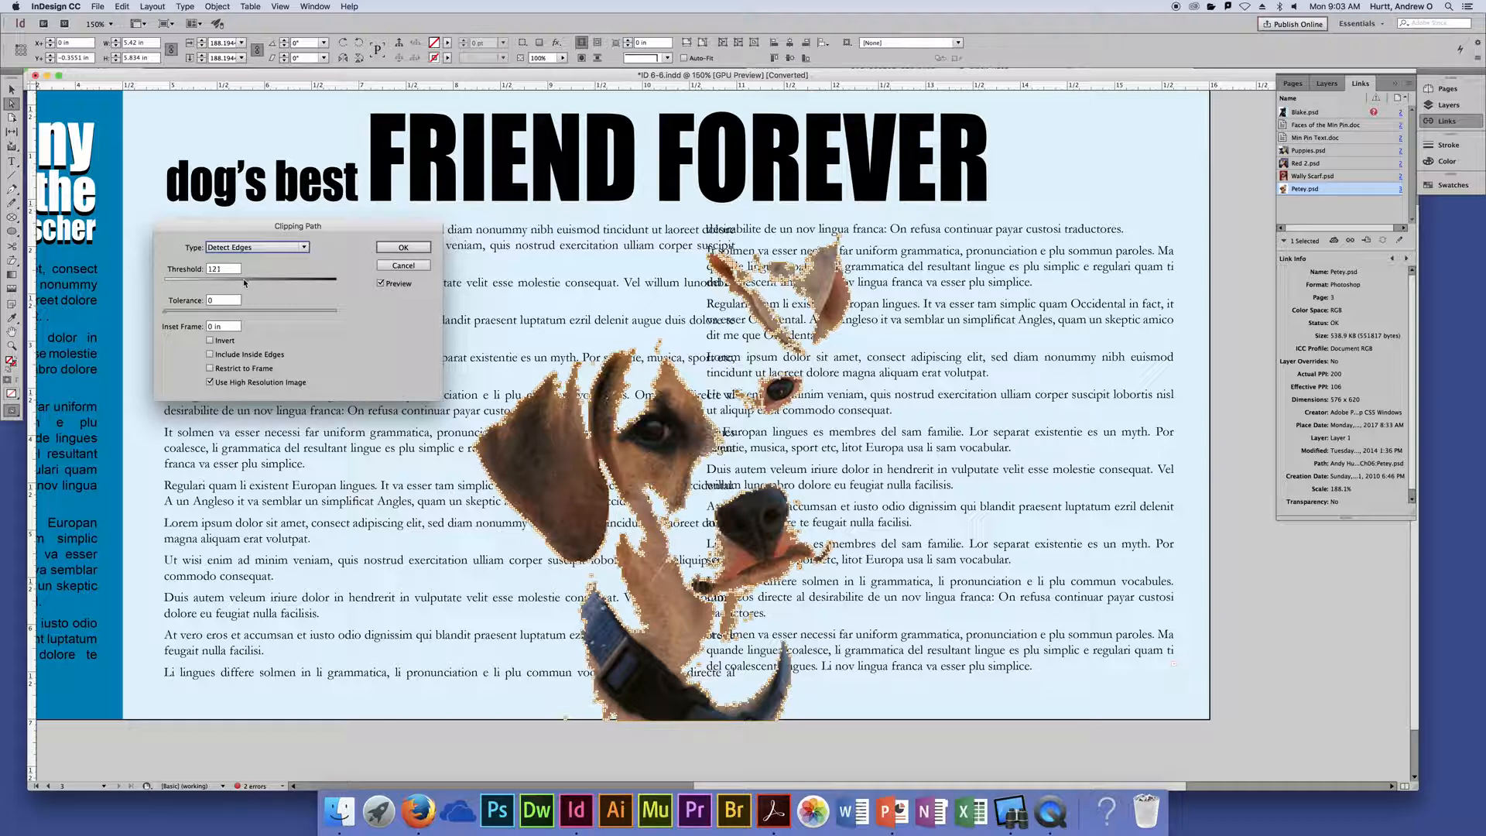
{"action": "left_click_drag", "start_coordinate": [245, 283], "coordinate": [143, 282]}
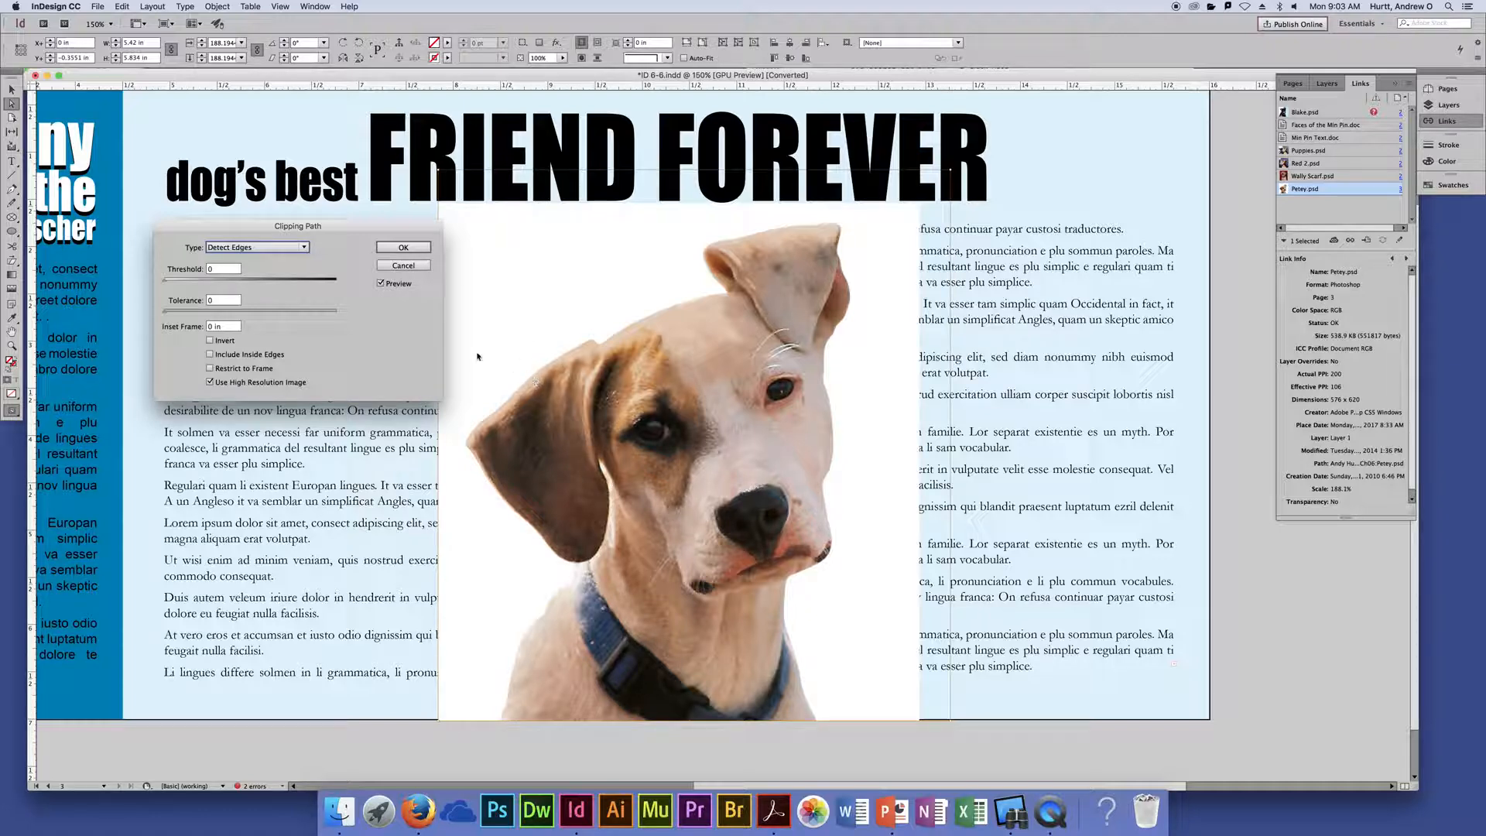
{"action": "left_click_drag", "start_coordinate": [168, 284], "coordinate": [166, 284]}
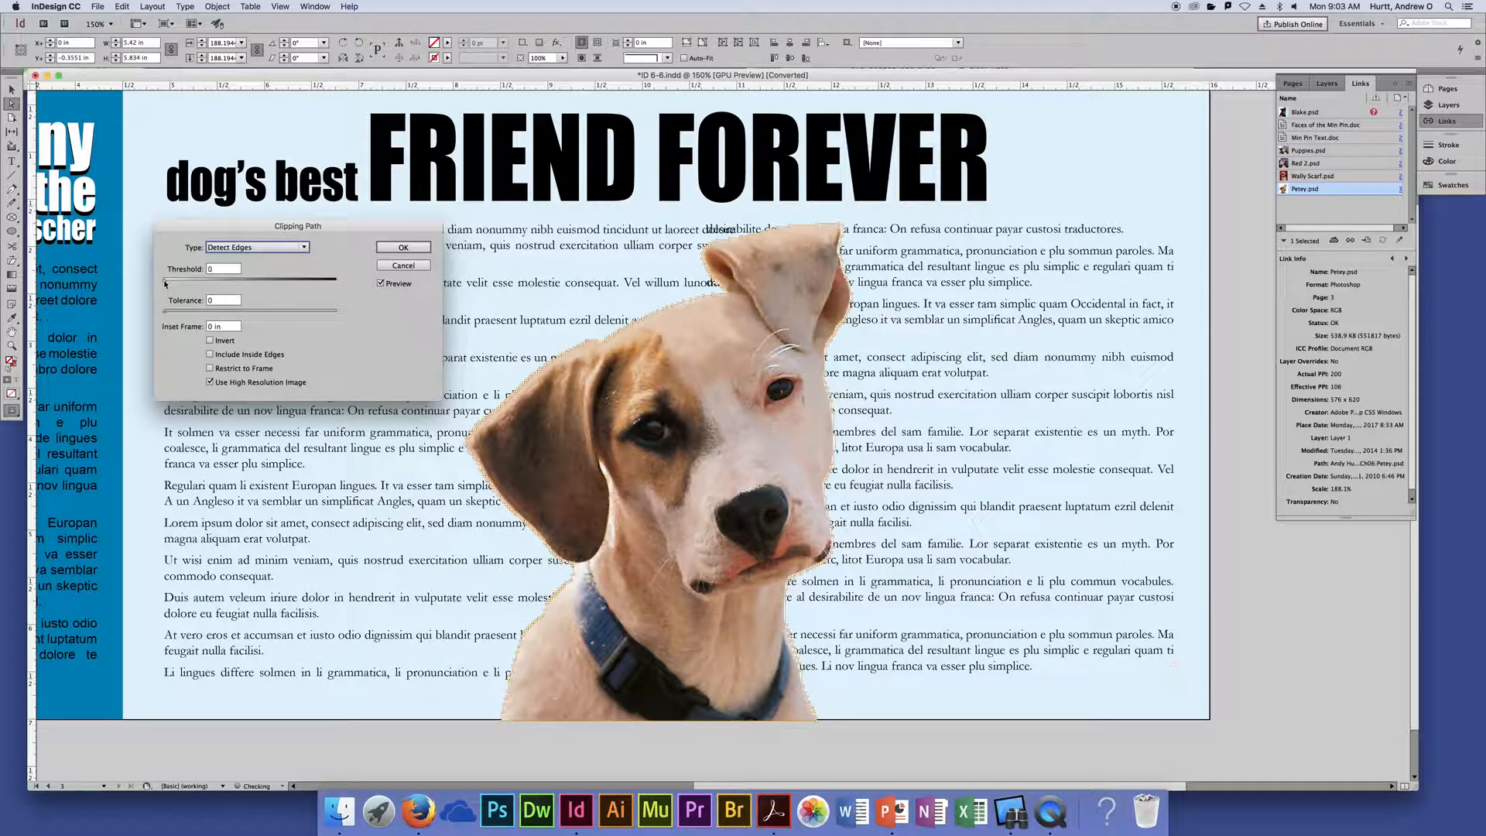
Set the clipping path's threshold to 1 and compare the dog with the preview off and on.
{"action": "left_click", "coordinate": [217, 270]}
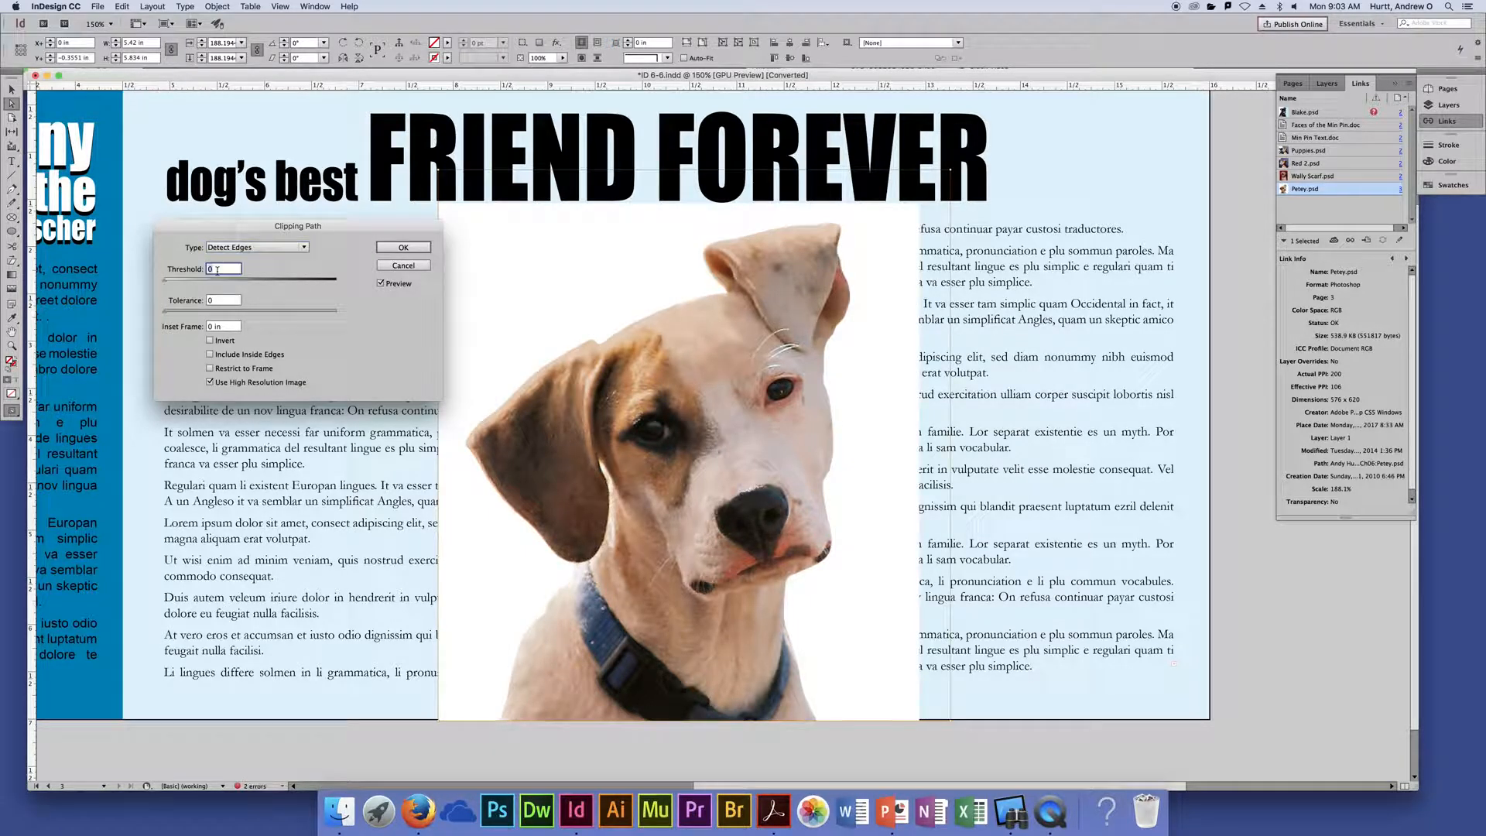
{"action": "type", "text": "1"}
{"action": "key", "text": "Tab"}
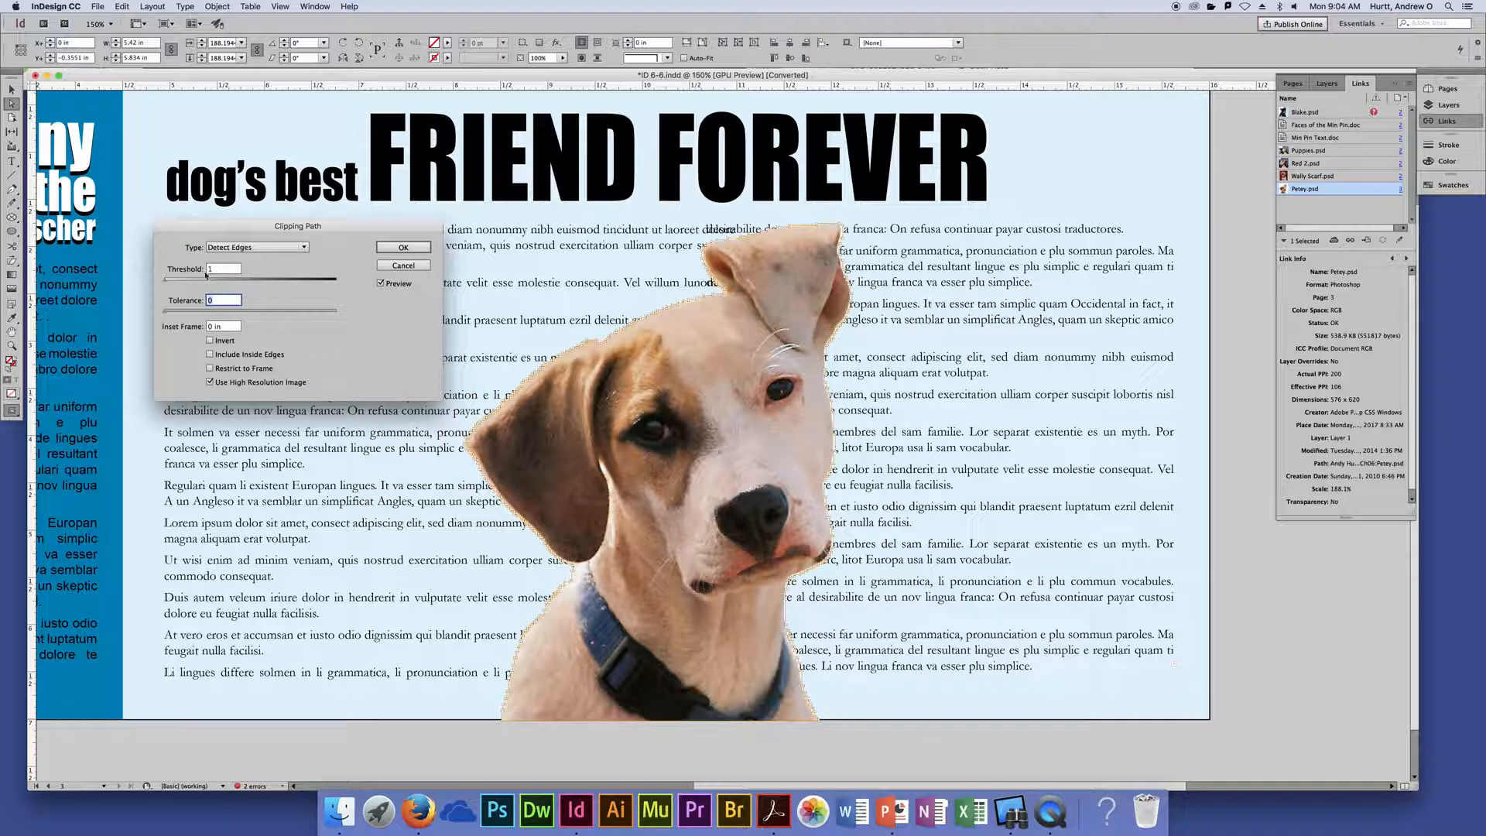
{"action": "left_click", "coordinate": [380, 284]}
{"action": "left_click", "coordinate": [379, 283]}
{"action": "left_click", "coordinate": [380, 284]}
{"action": "left_click", "coordinate": [380, 284]}
Raise the clipping path's threshold to 33, and fine-tune it to 30.
{"action": "left_click_drag", "start_coordinate": [166, 281], "coordinate": [188, 283]}
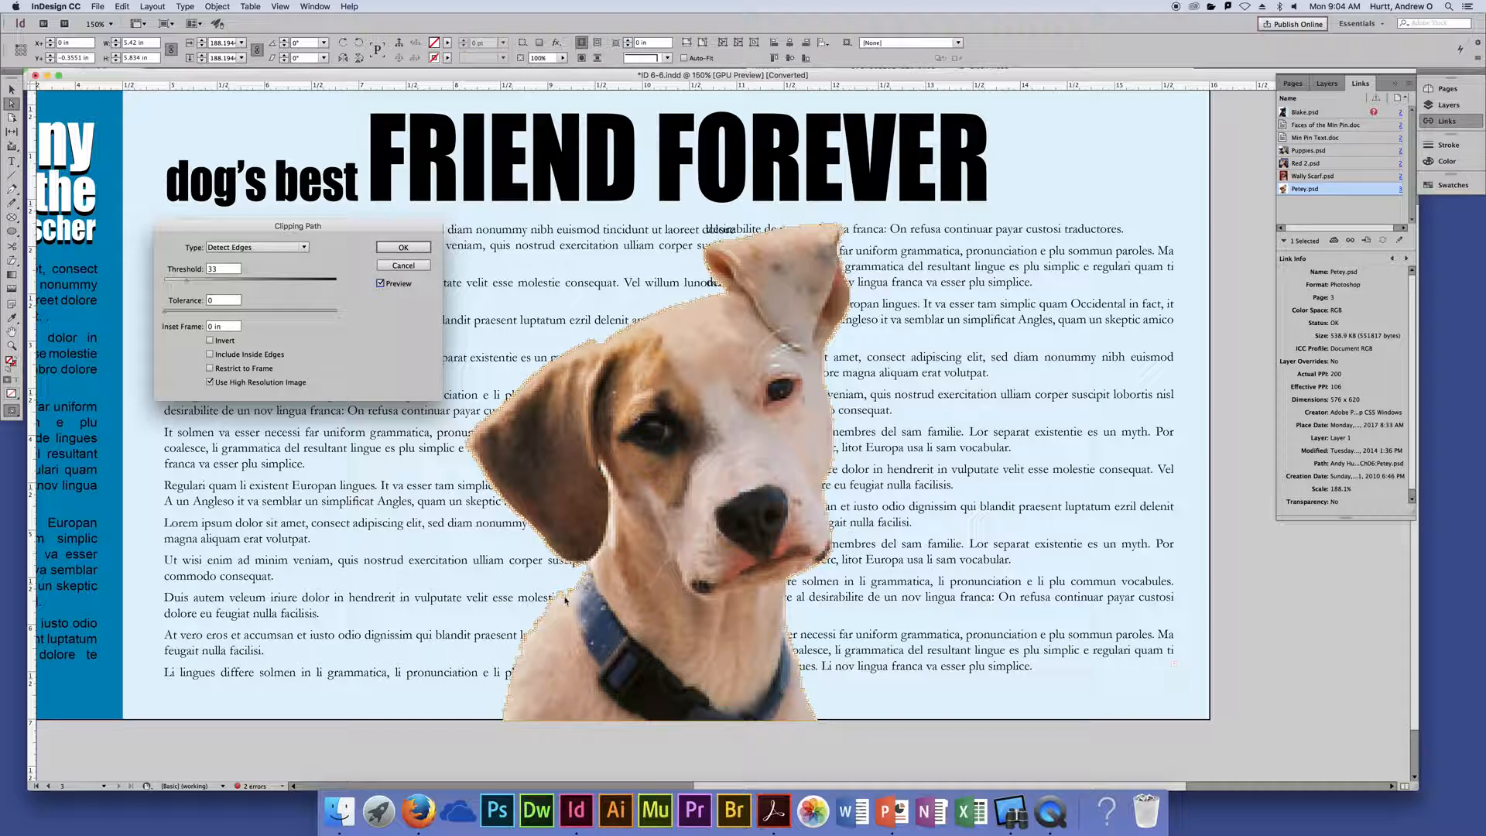
{"action": "left_click", "coordinate": [191, 280]}
{"action": "left_click_drag", "start_coordinate": [187, 283], "coordinate": [176, 283]}
{"action": "left_click_drag", "start_coordinate": [179, 282], "coordinate": [177, 282]}
Try a tolerance of 4.667, return it to 0, apply the clipping path and deselect the photo.
{"action": "left_click_drag", "start_coordinate": [169, 314], "coordinate": [245, 313]}
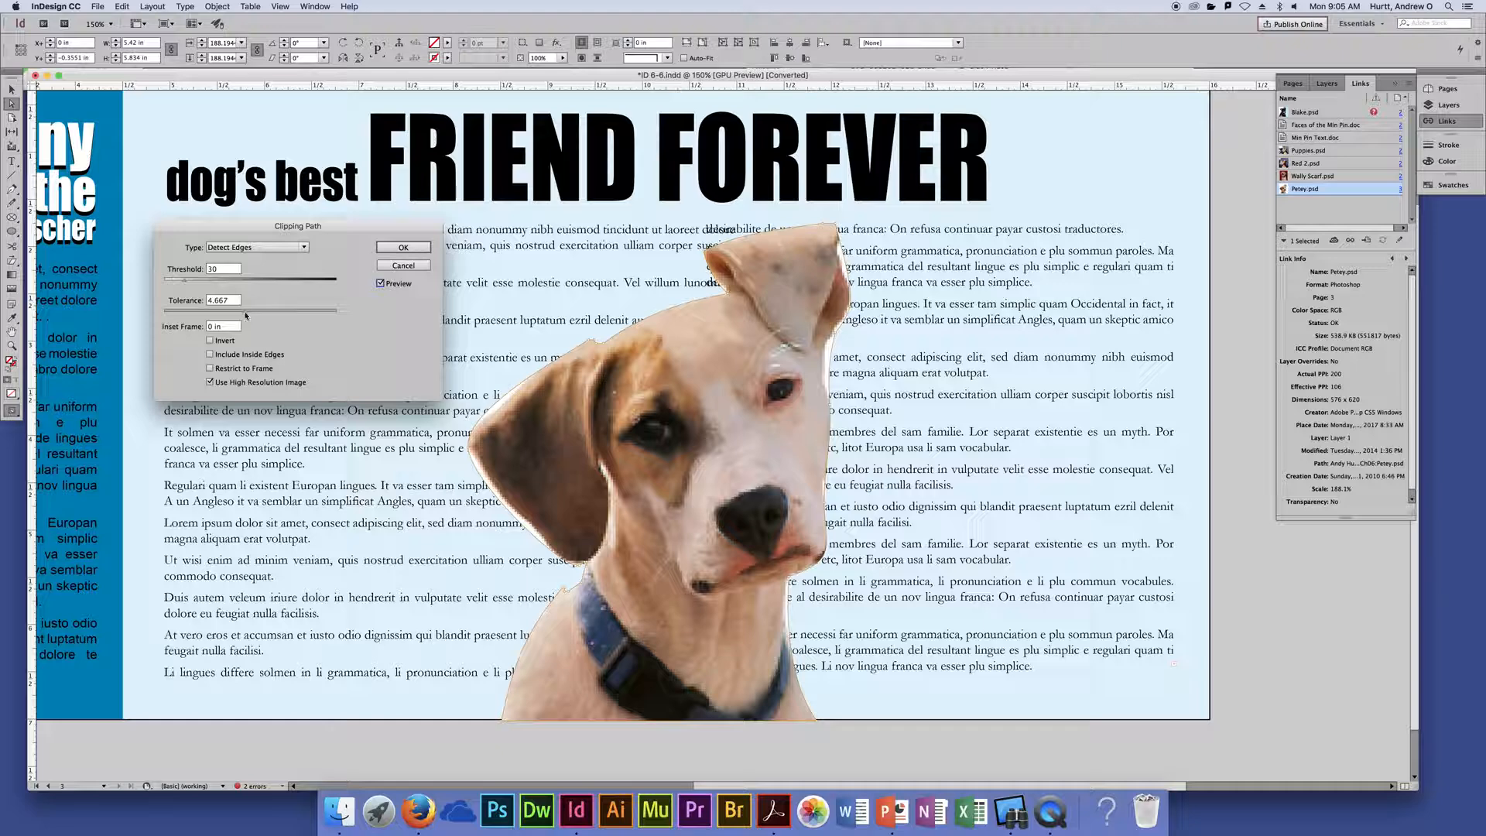
{"action": "left_click_drag", "start_coordinate": [245, 314], "coordinate": [126, 313]}
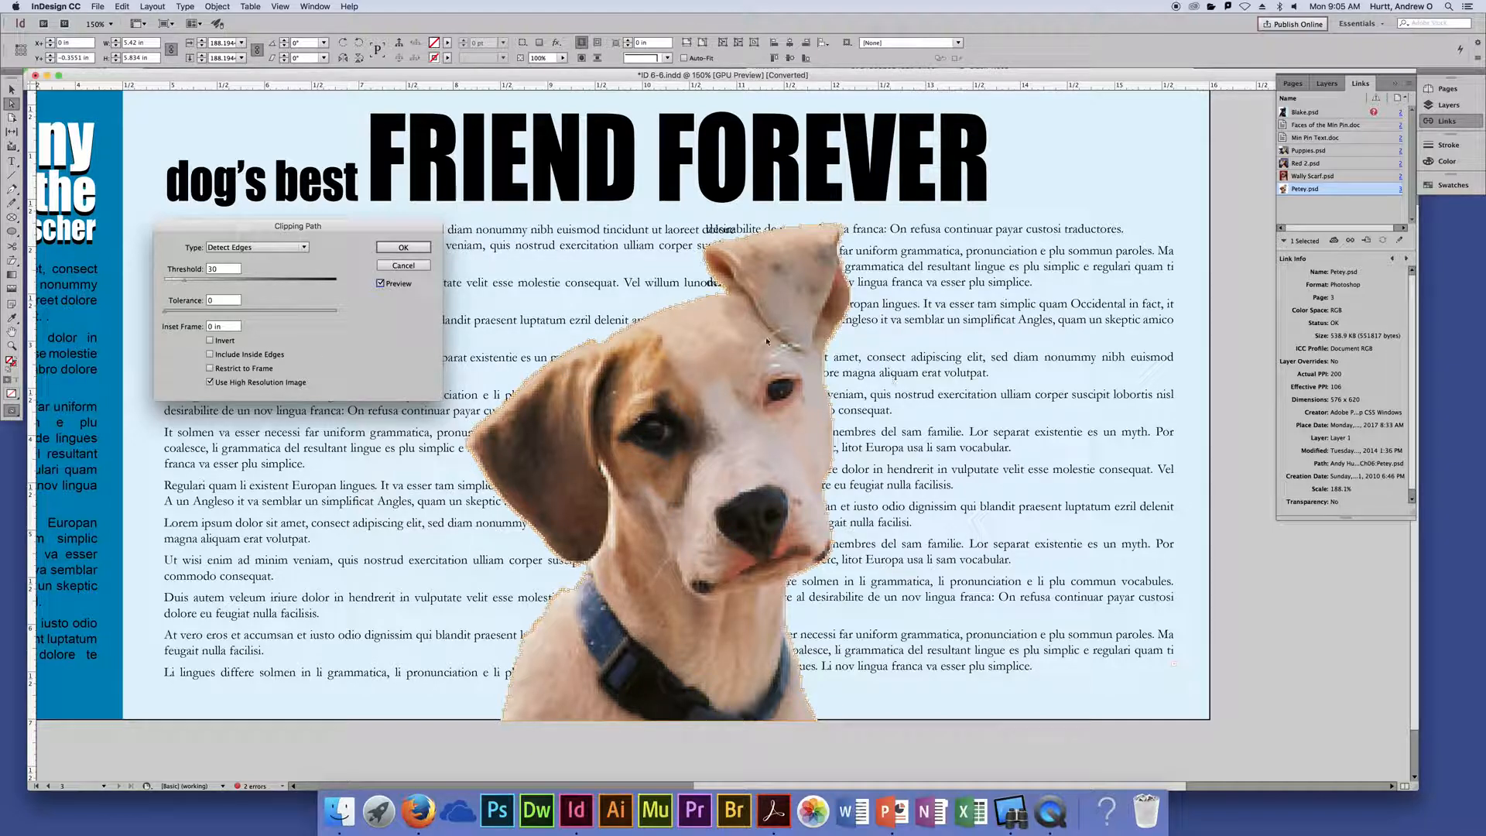
{"action": "left_click", "coordinate": [404, 247]}
{"action": "left_click", "coordinate": [1296, 572]}
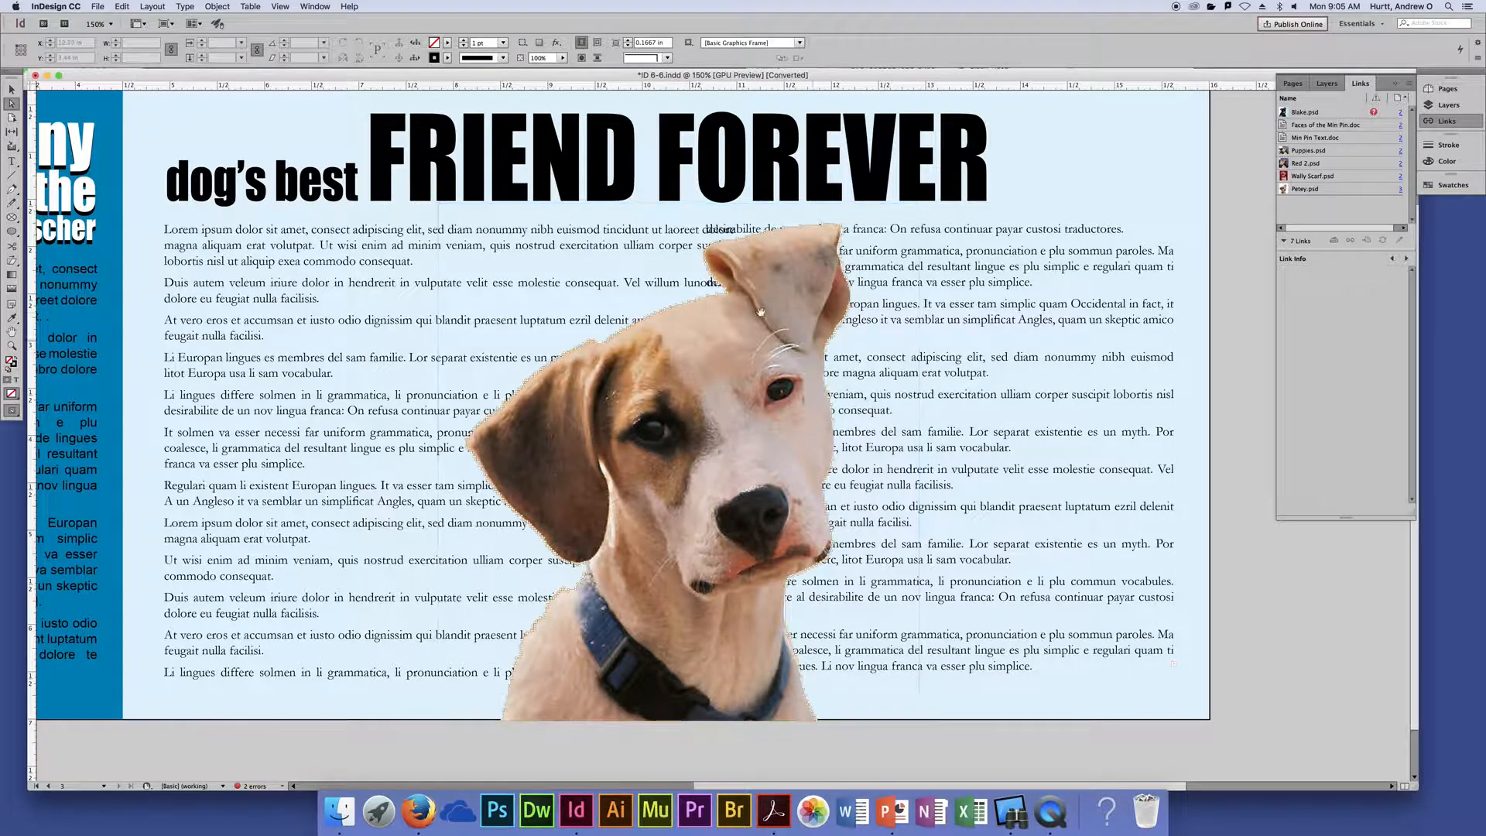
Try the Petey alpha channel as the clipping path type for the large dog photo.
{"action": "left_click", "coordinate": [718, 380]}
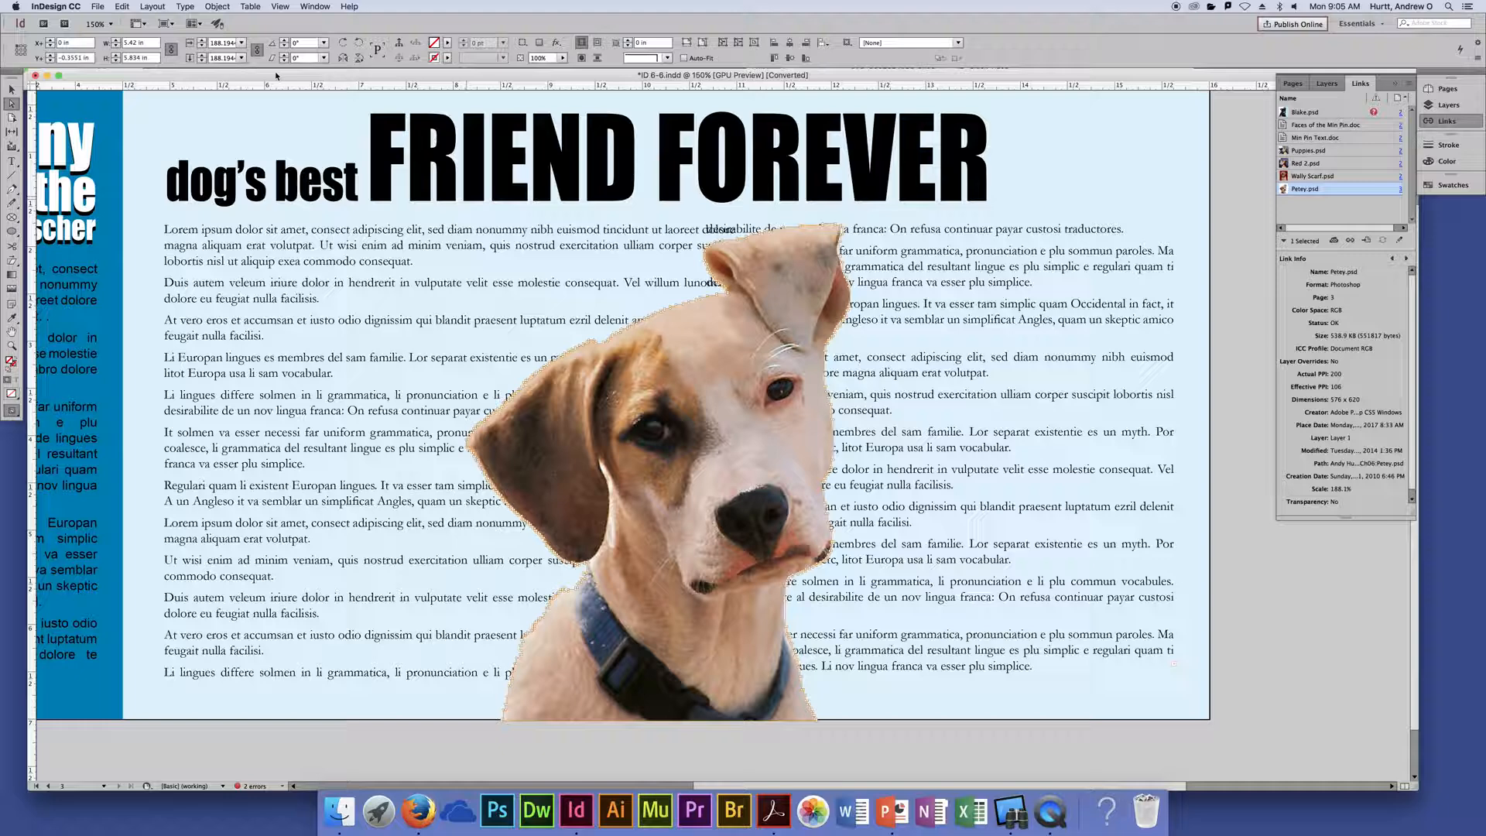
{"action": "left_click", "coordinate": [209, 7]}
{"action": "mouse_move", "coordinate": [263, 300]}
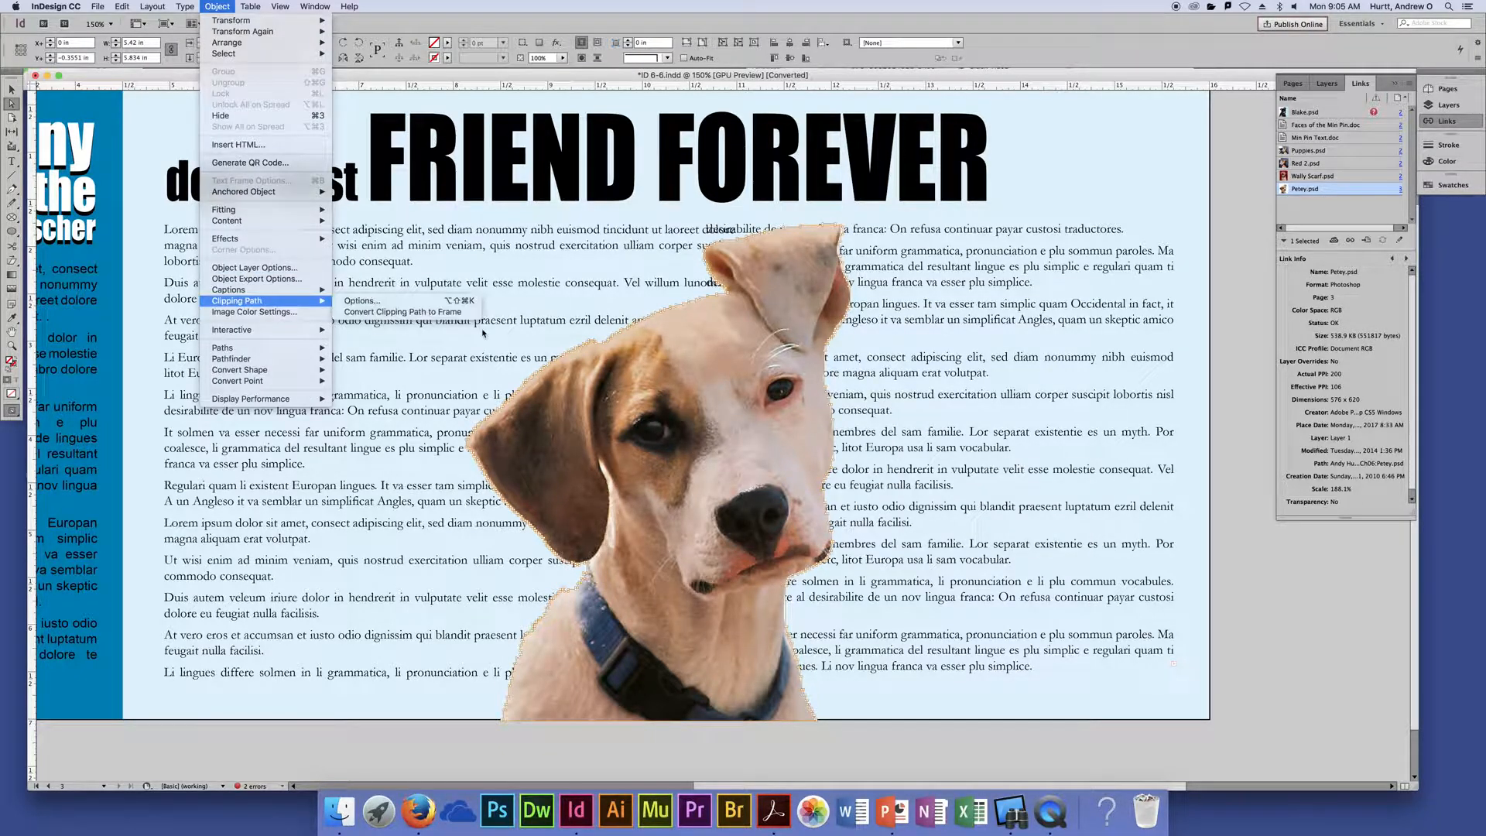
{"action": "left_click", "coordinate": [352, 302]}
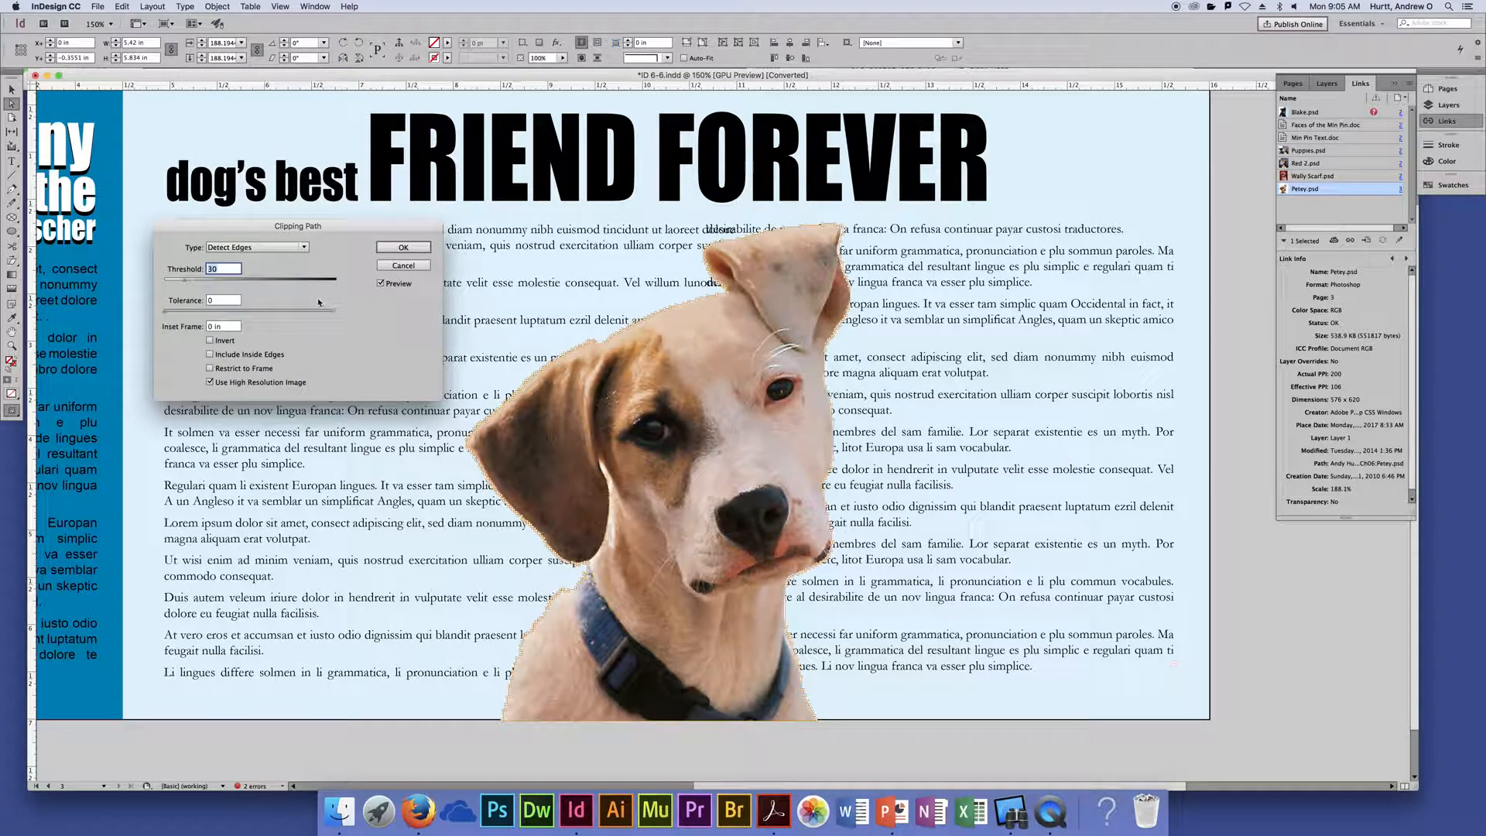
{"action": "left_click", "coordinate": [259, 247]}
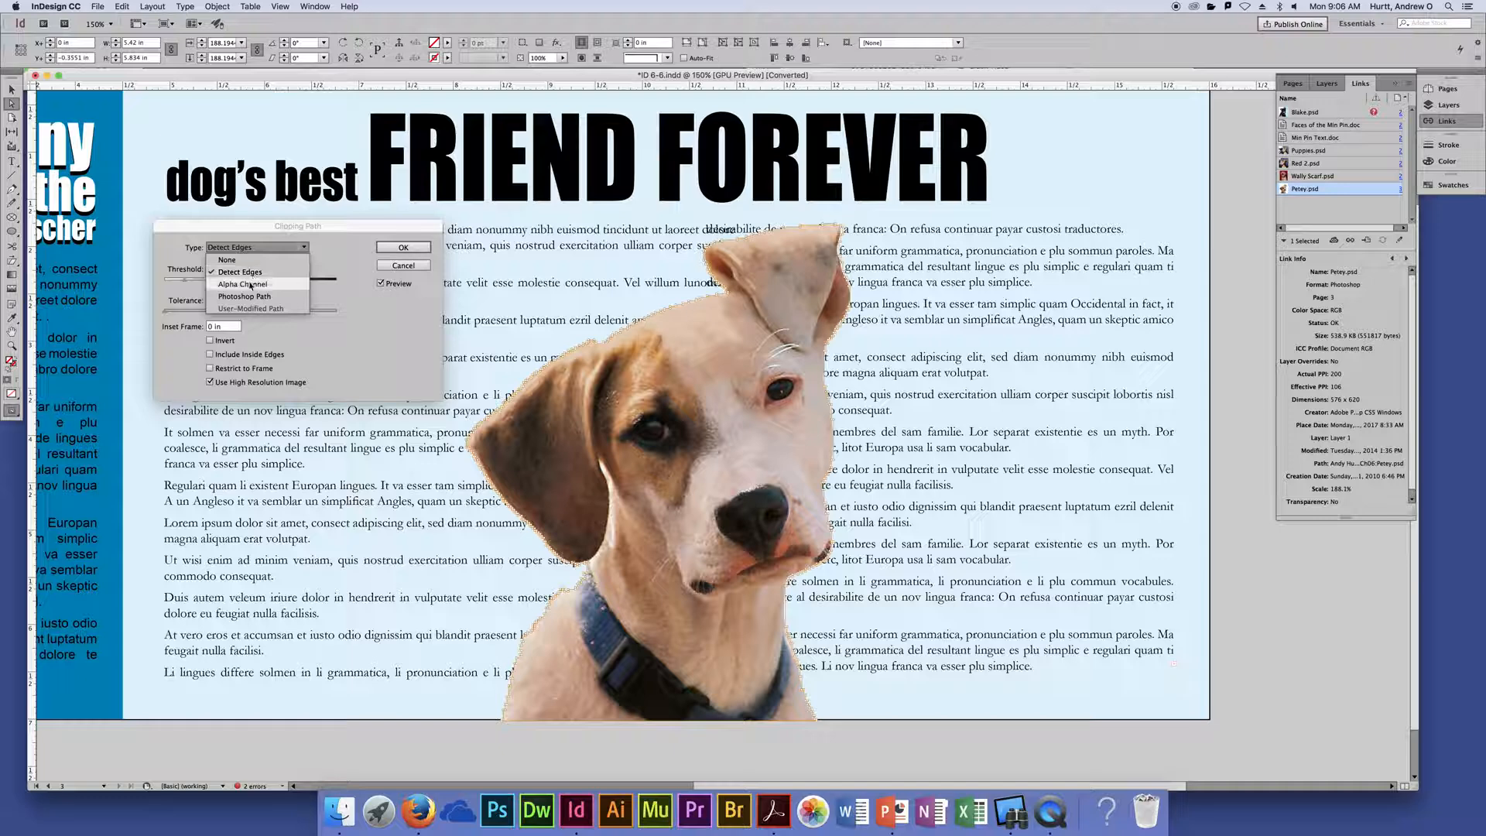
{"action": "left_click", "coordinate": [249, 284]}
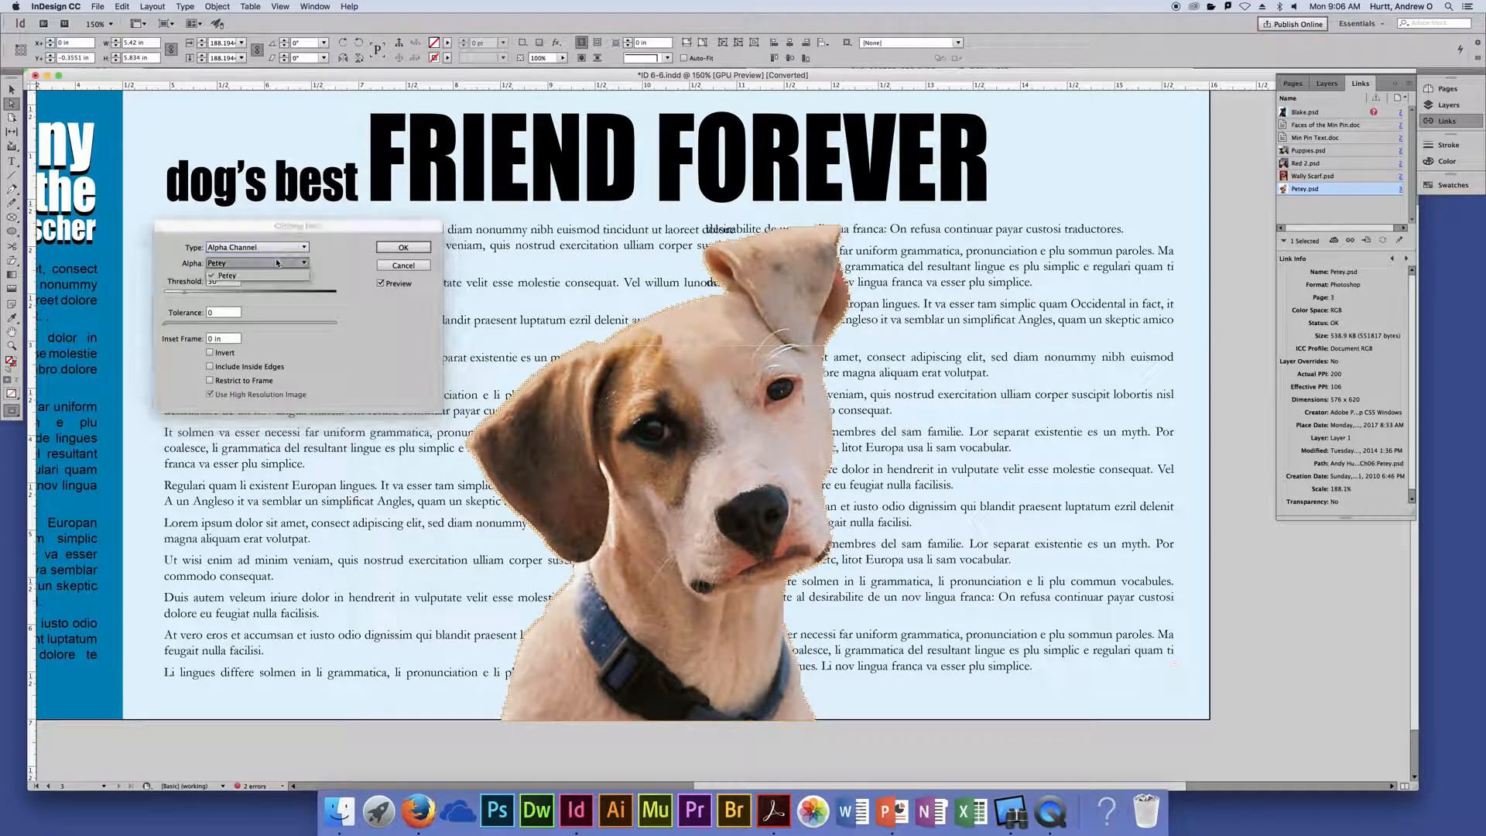
{"action": "left_click", "coordinate": [304, 263]}
{"action": "left_click", "coordinate": [310, 267]}
{"action": "left_click", "coordinate": [255, 263]}
{"action": "left_click", "coordinate": [303, 267]}
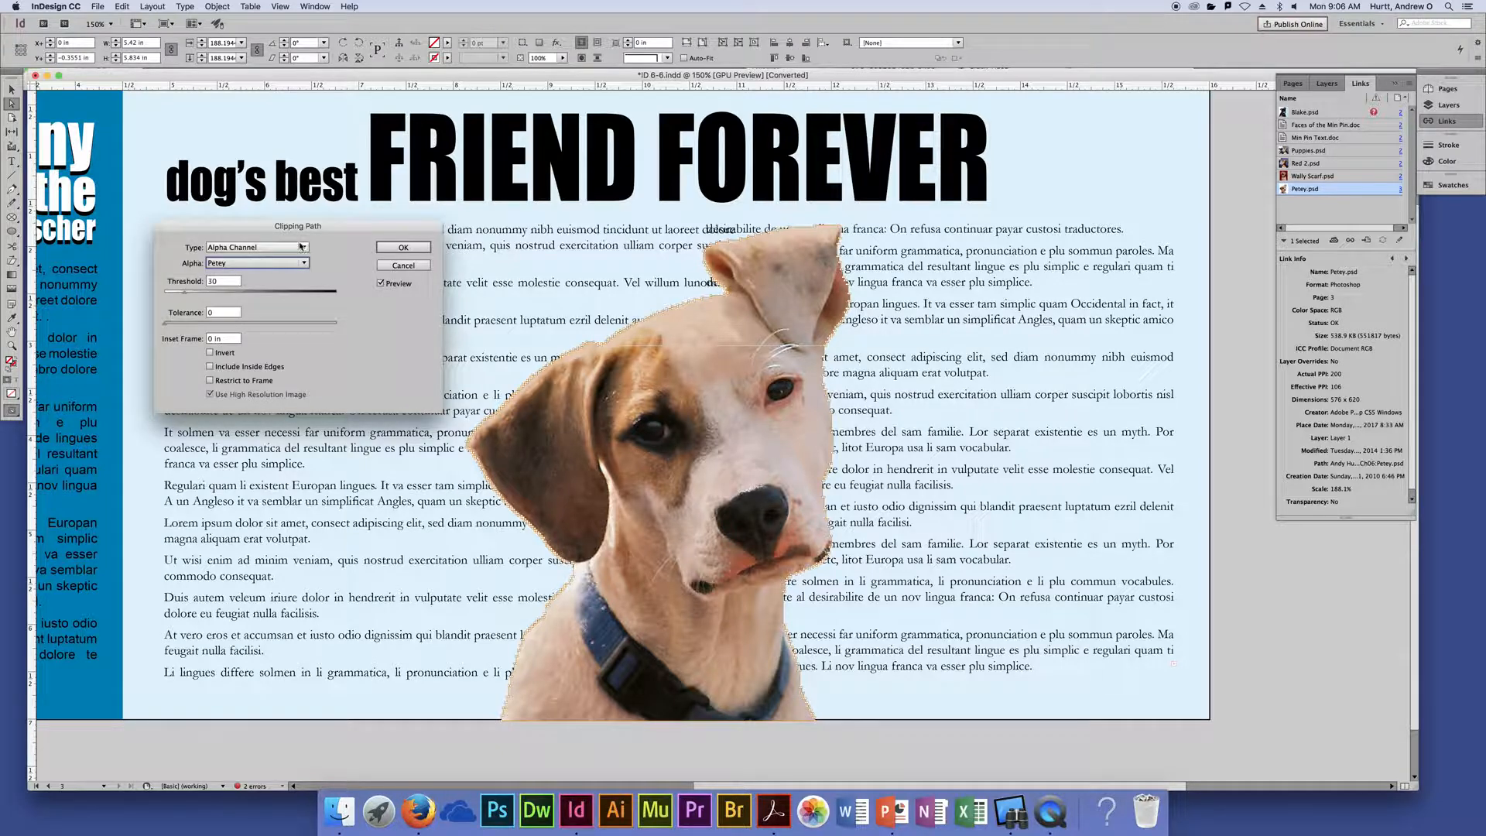
Try Photoshop Path with Path 1 as the dog photo's clipping path.
{"action": "left_click", "coordinate": [302, 247]}
{"action": "left_click", "coordinate": [285, 298]}
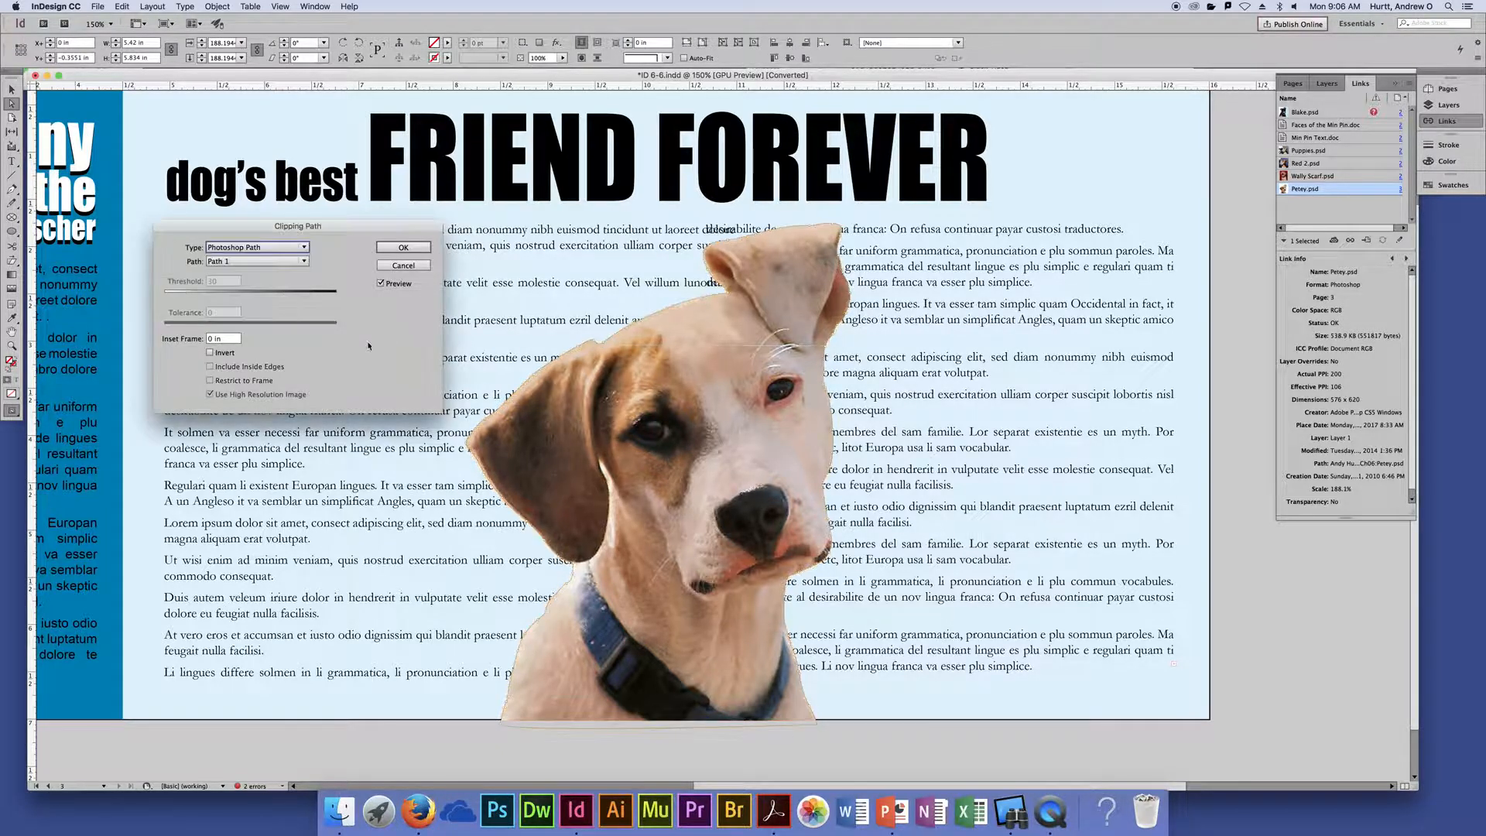
{"action": "left_click", "coordinate": [295, 263]}
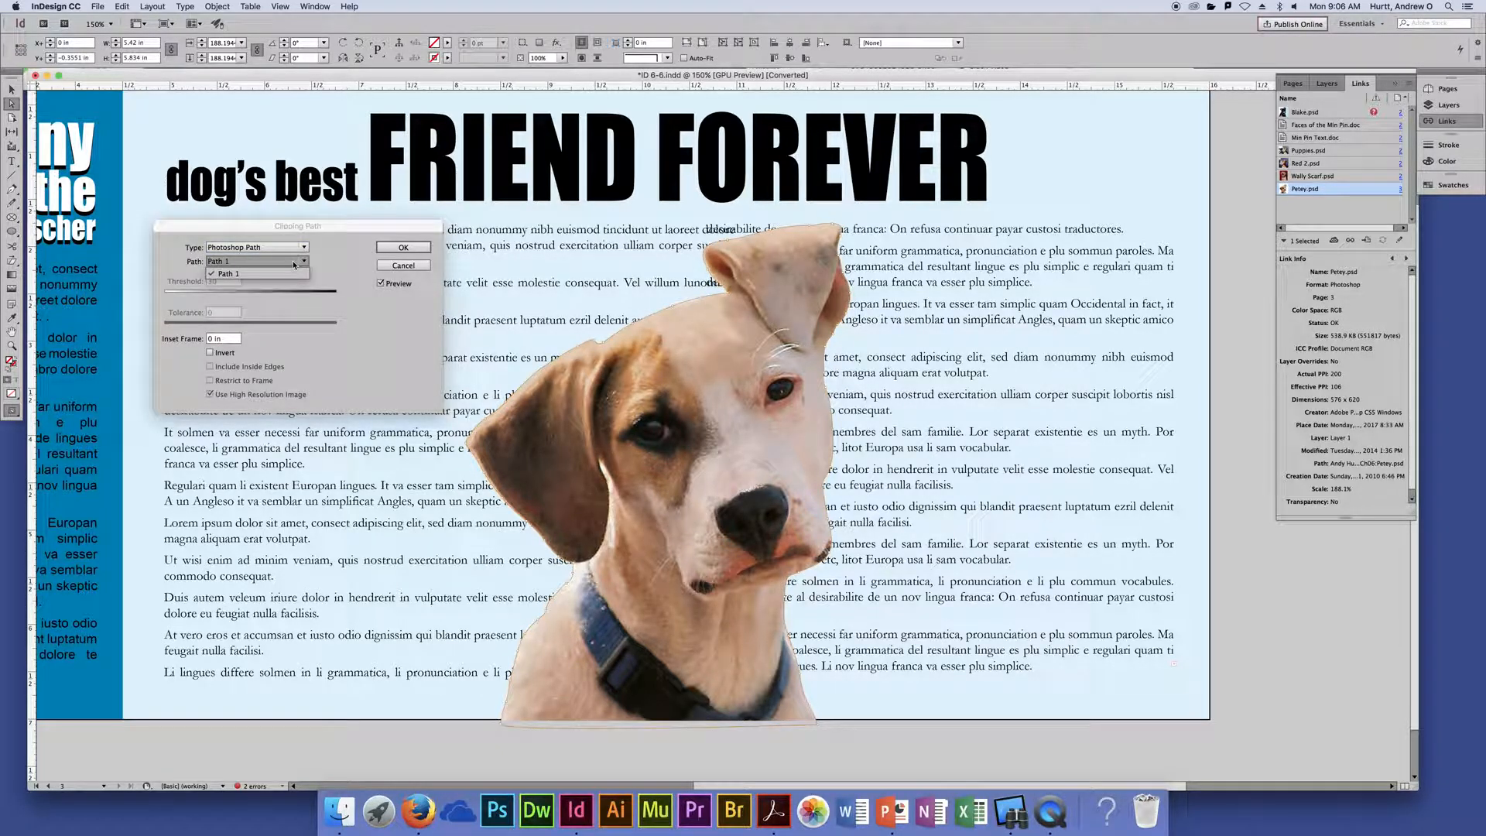
{"action": "left_click", "coordinate": [297, 273]}
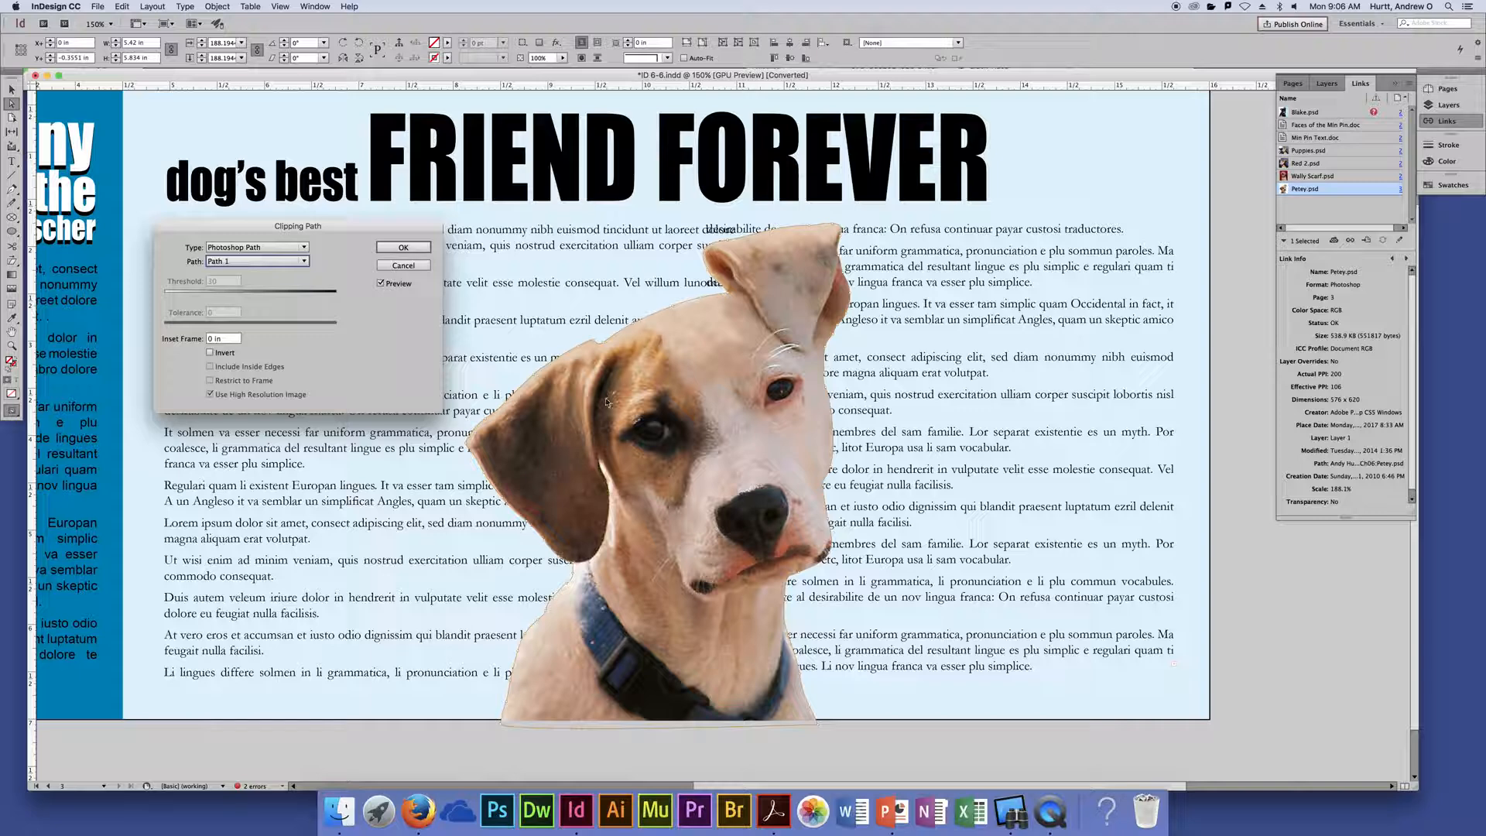
Set the dog photo's clipping path type back to Detect Edges, apply it and deselect the photo.
{"action": "left_click", "coordinate": [273, 247]}
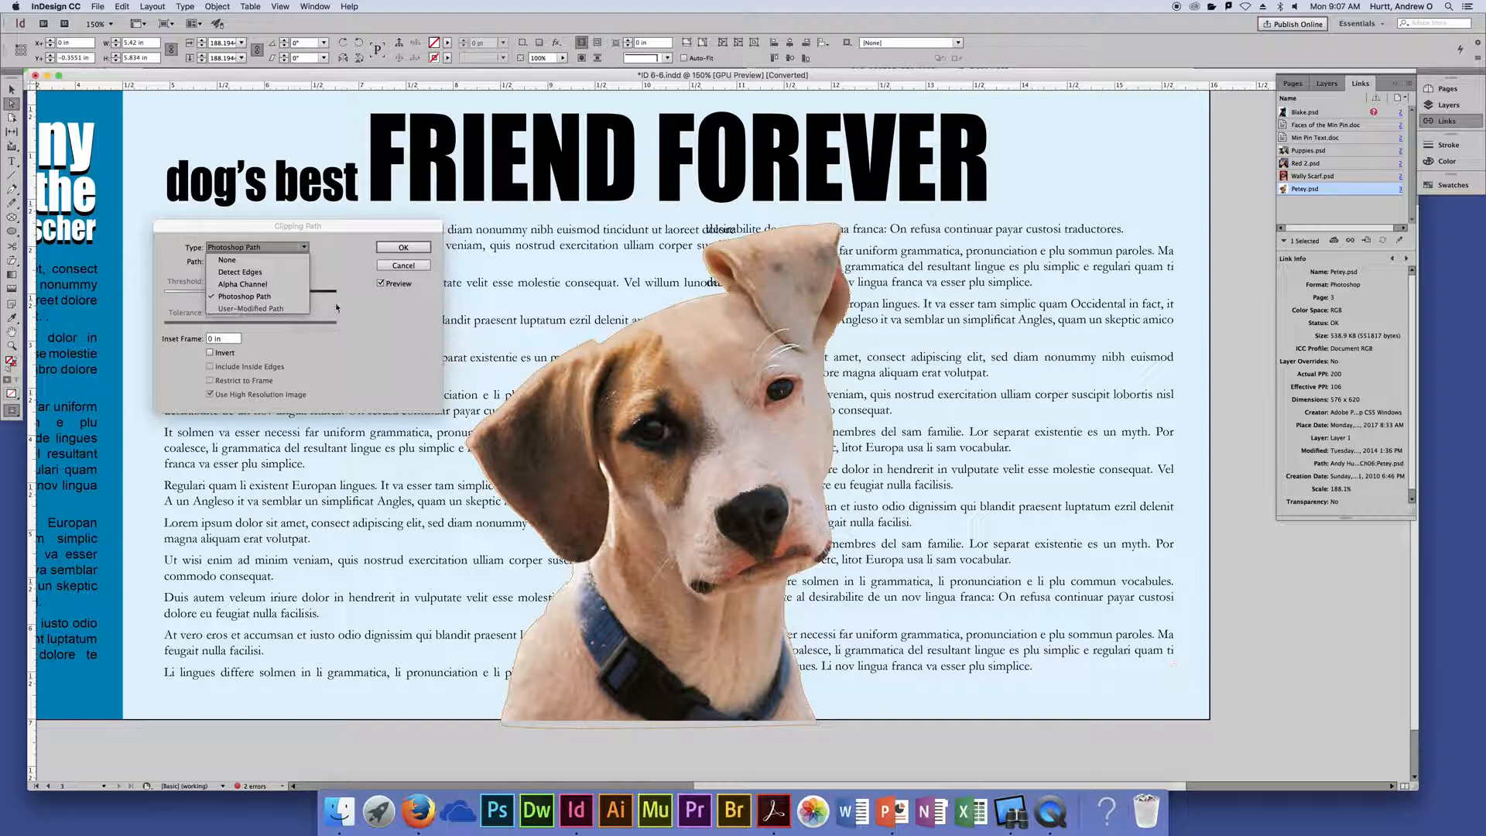
{"action": "left_click", "coordinate": [263, 272]}
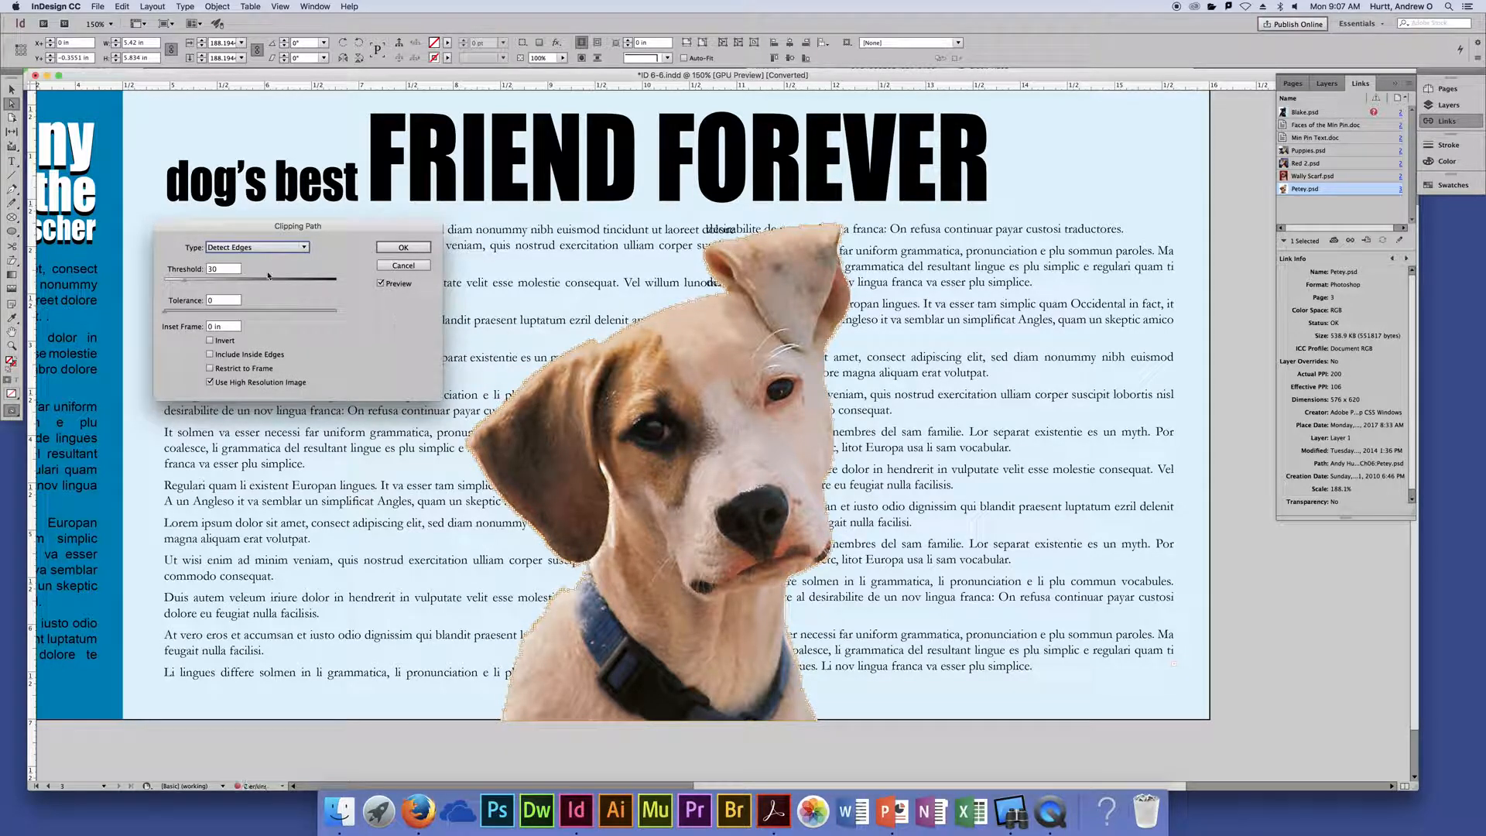
{"action": "left_click", "coordinate": [275, 248]}
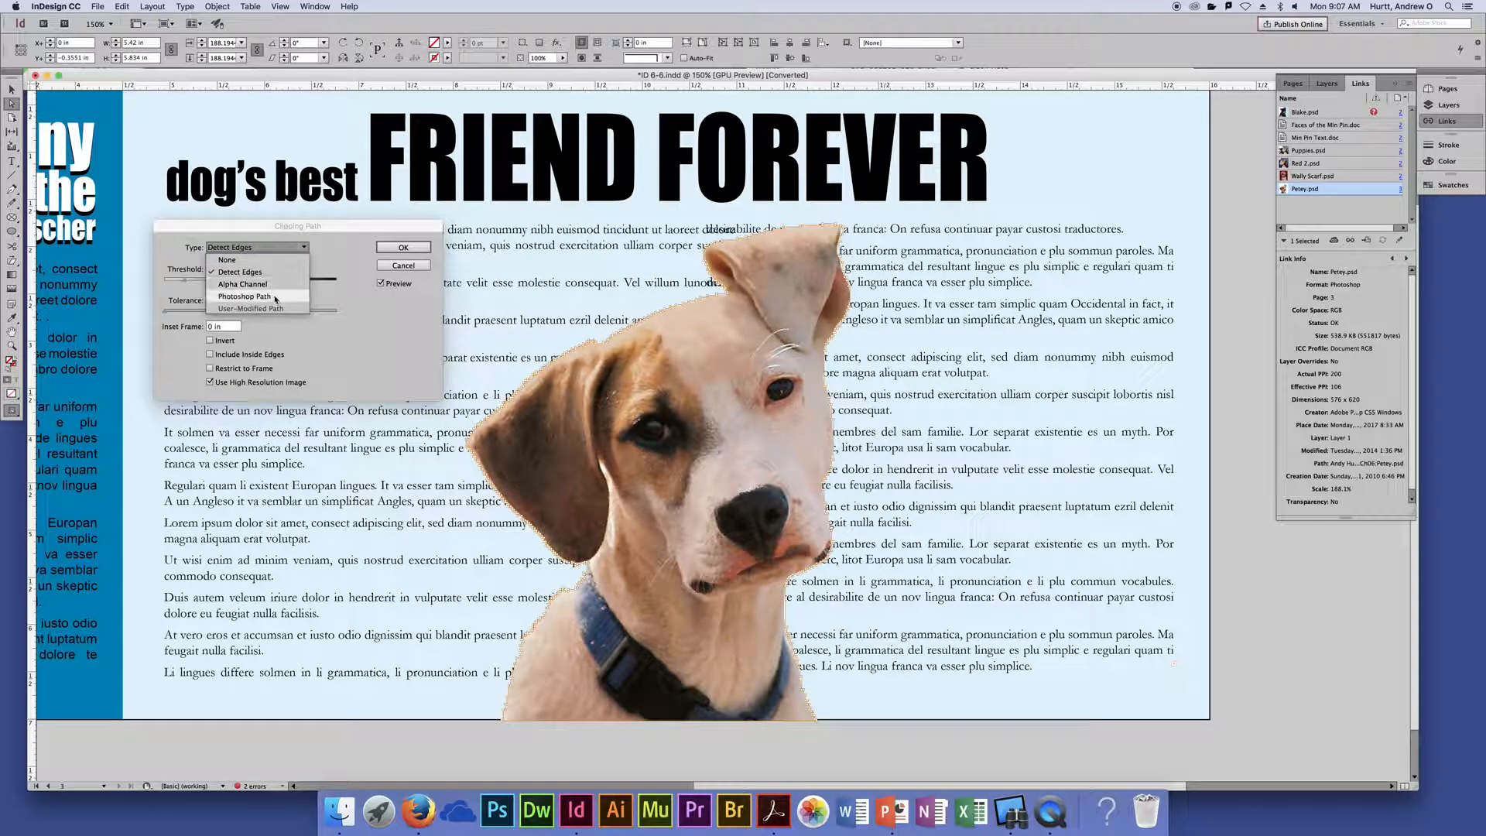
{"action": "left_click", "coordinate": [385, 327]}
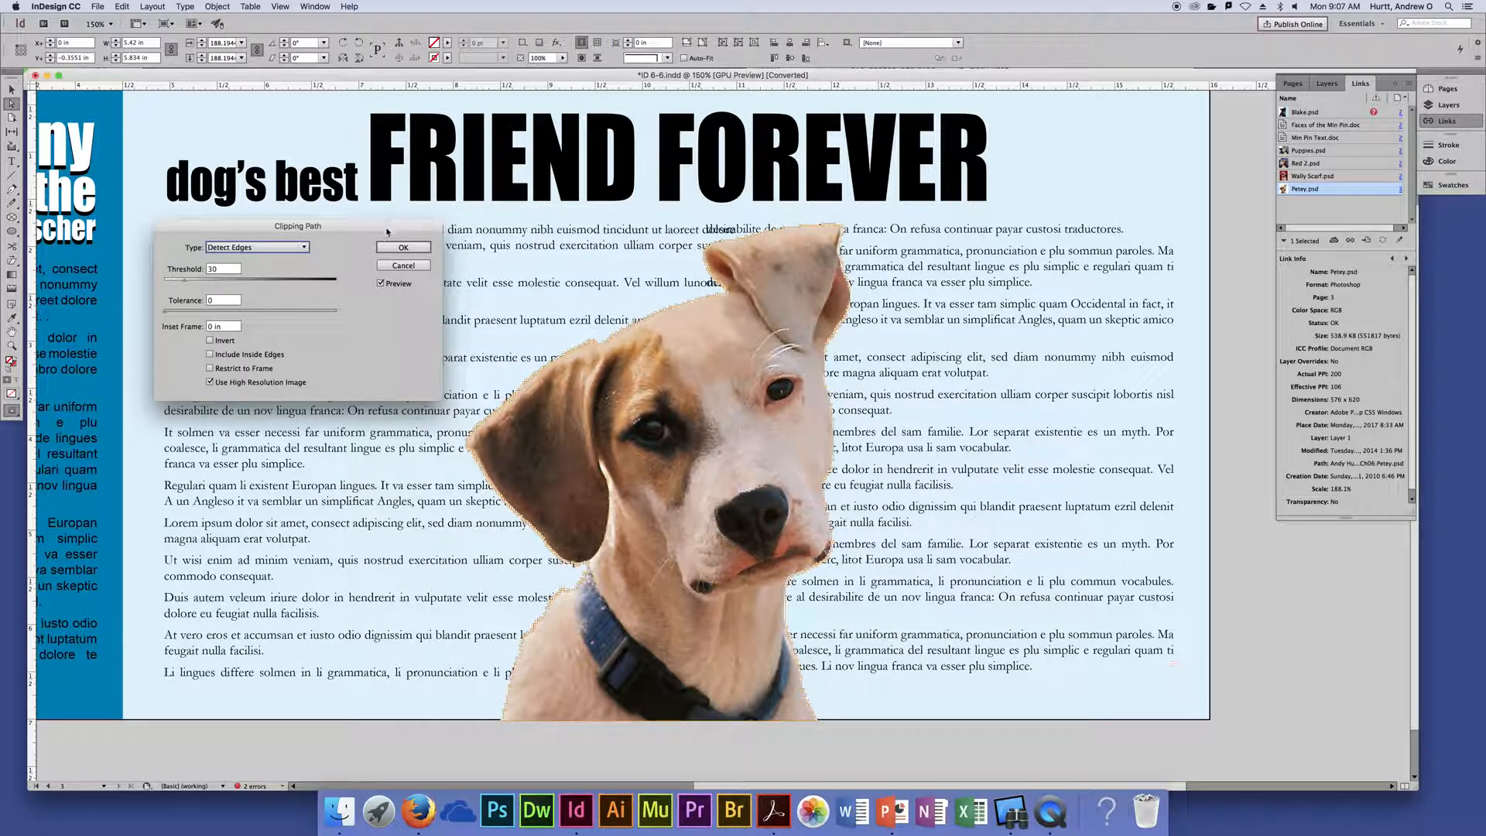
{"action": "left_click", "coordinate": [403, 247]}
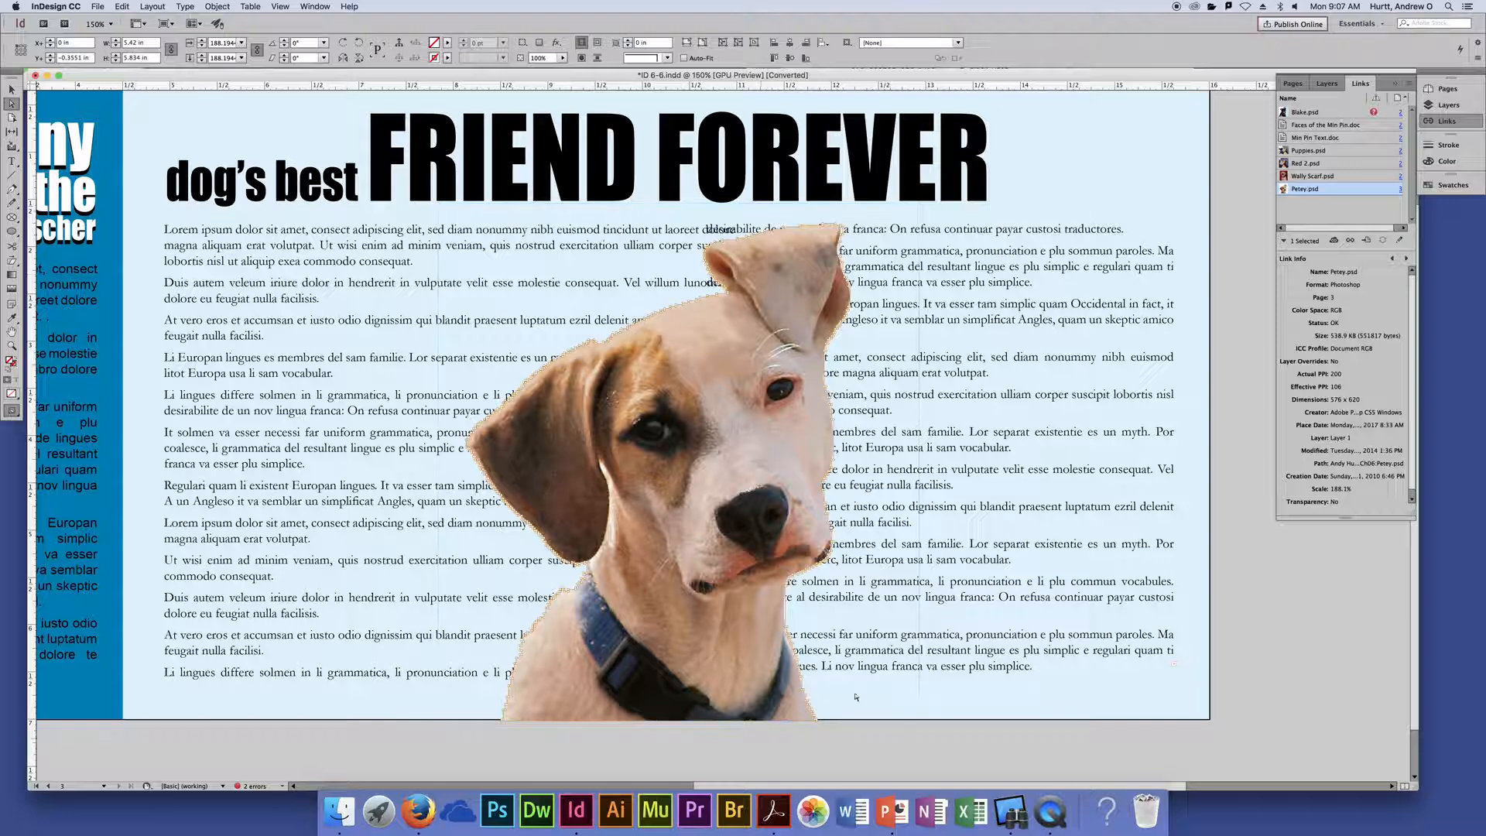
{"action": "left_click", "coordinate": [1242, 582]}
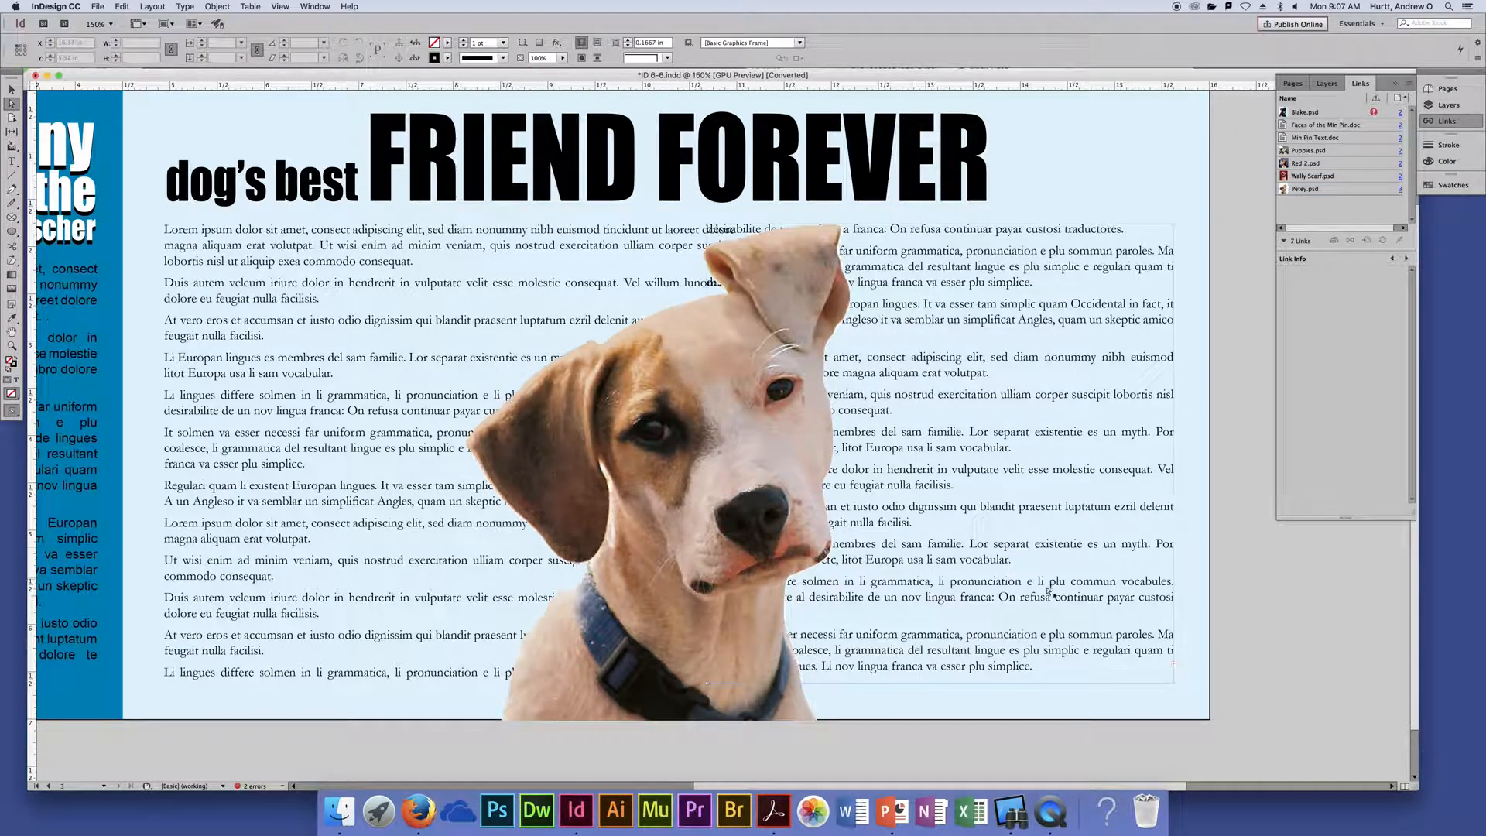
Try a bounding box text wrap on the large dog photo, and switch it to wrap around the object shape.
{"action": "left_click", "coordinate": [735, 377]}
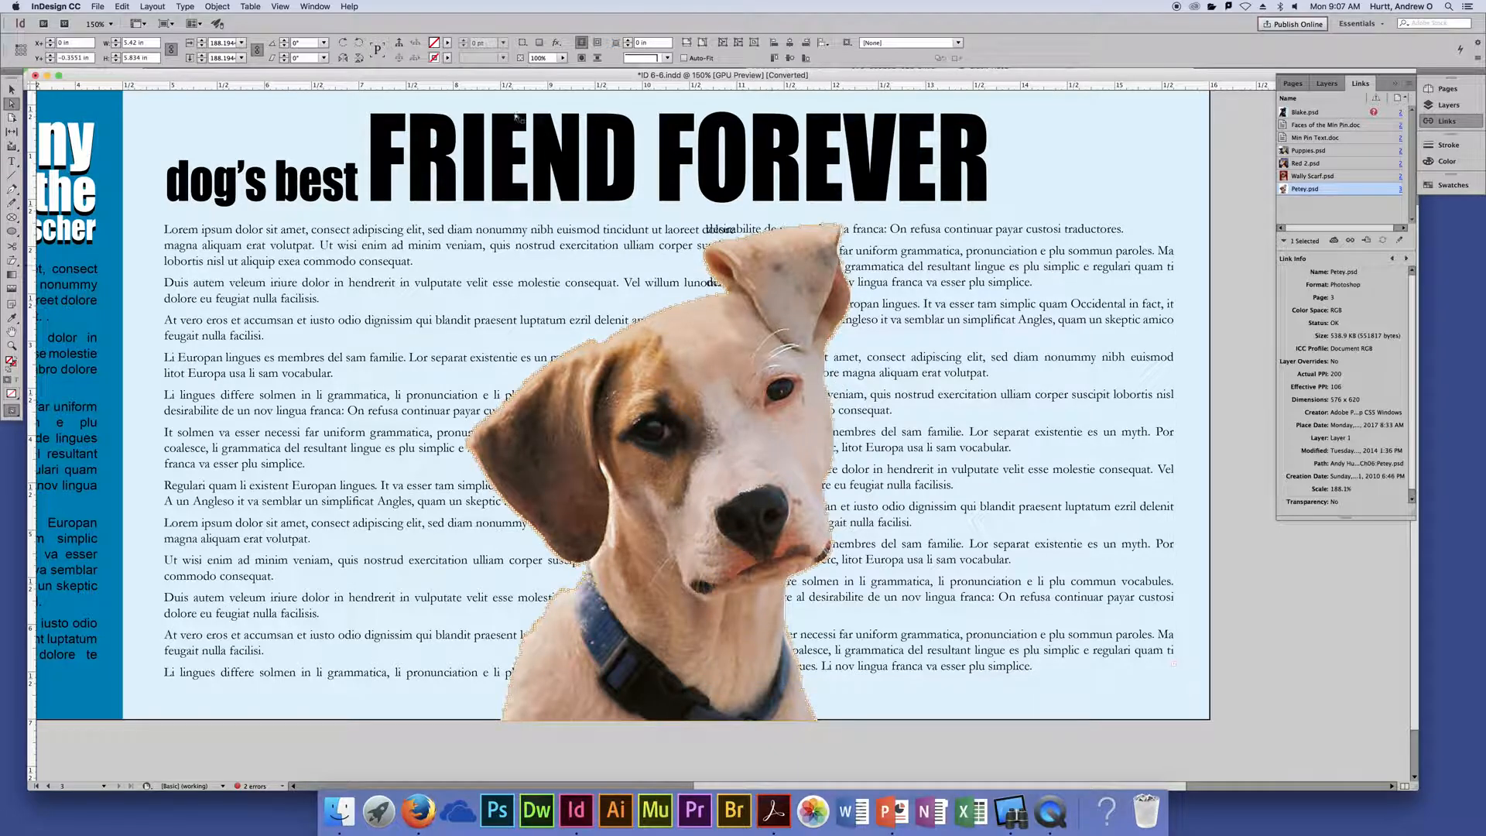
{"action": "left_click", "coordinate": [598, 43]}
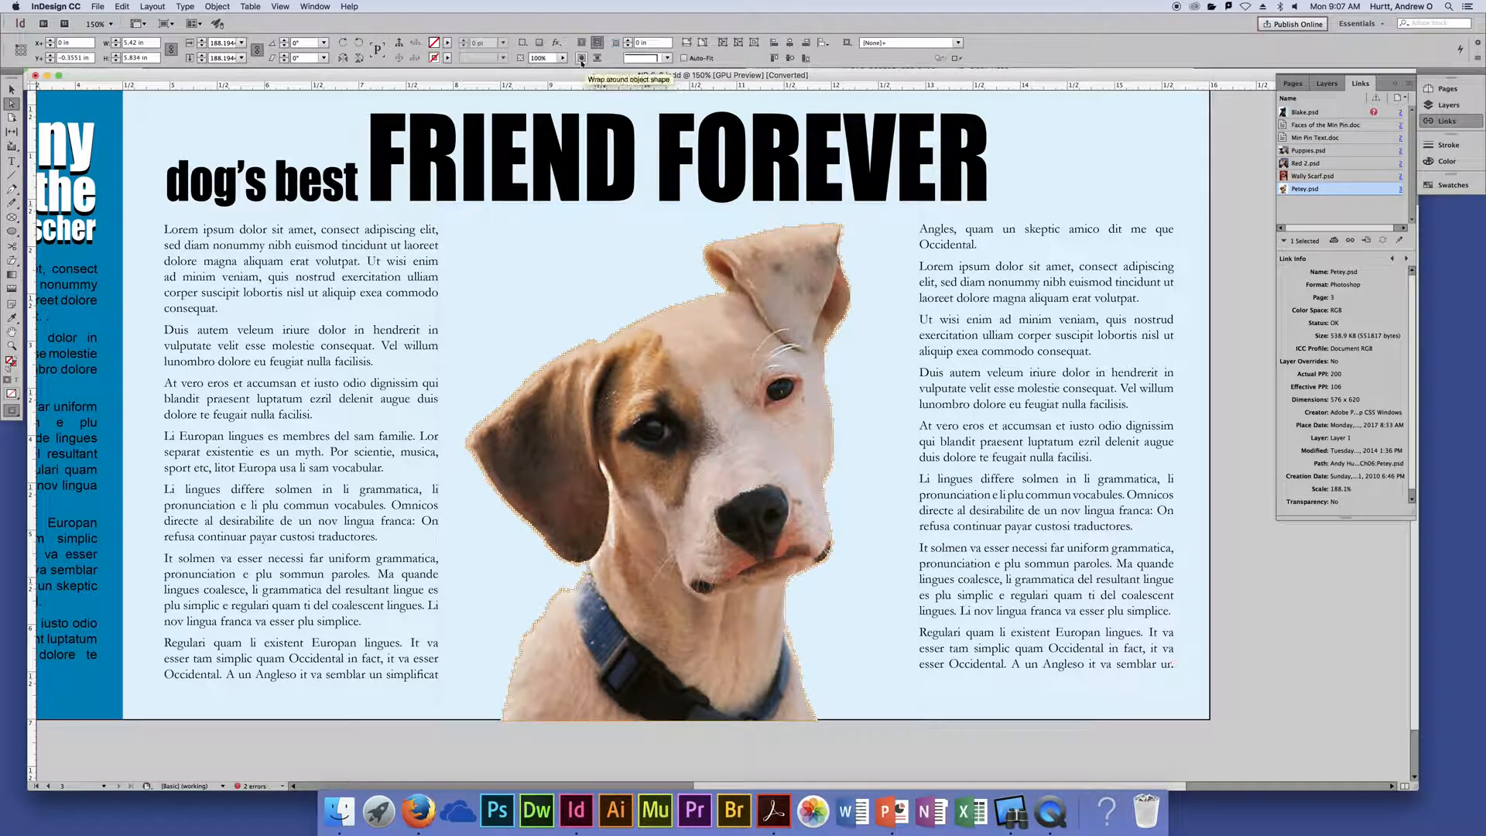
{"action": "left_click", "coordinate": [581, 58]}
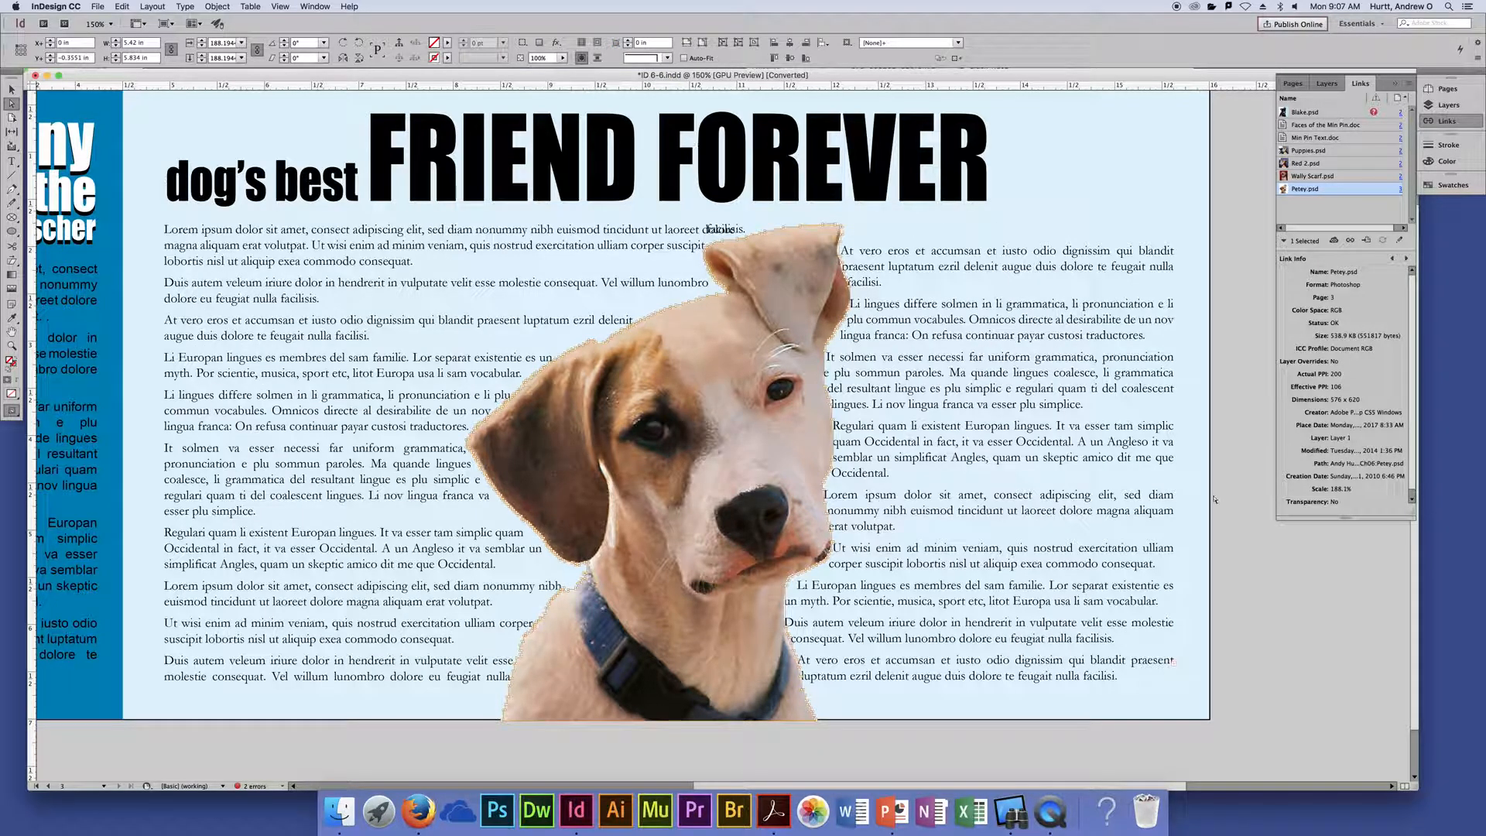
{"action": "left_click", "coordinate": [1273, 573]}
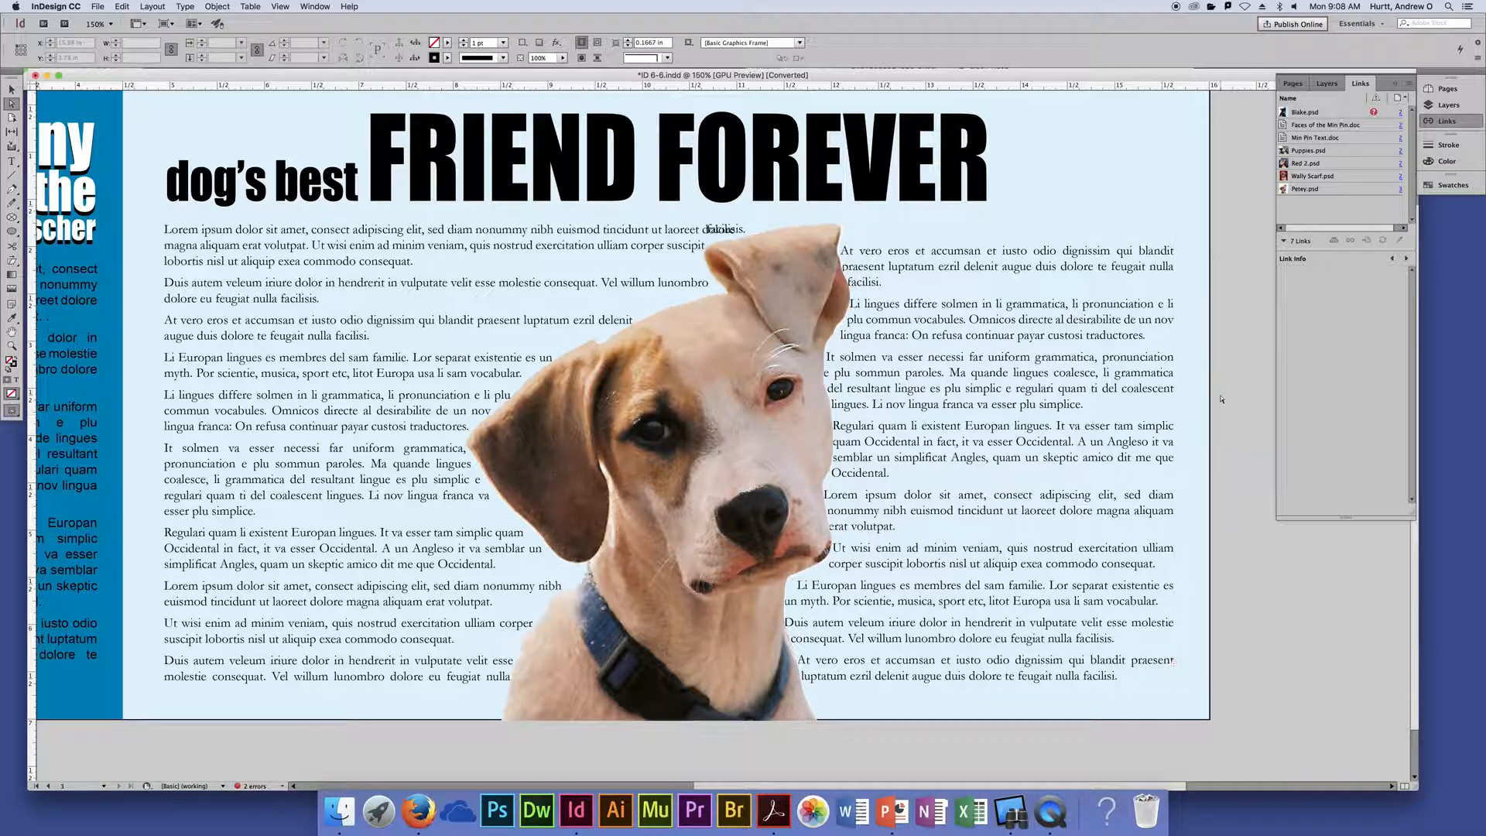
Place Dog Layer.psd over the text to the right of the large dog.
{"action": "left_click", "coordinate": [98, 7]}
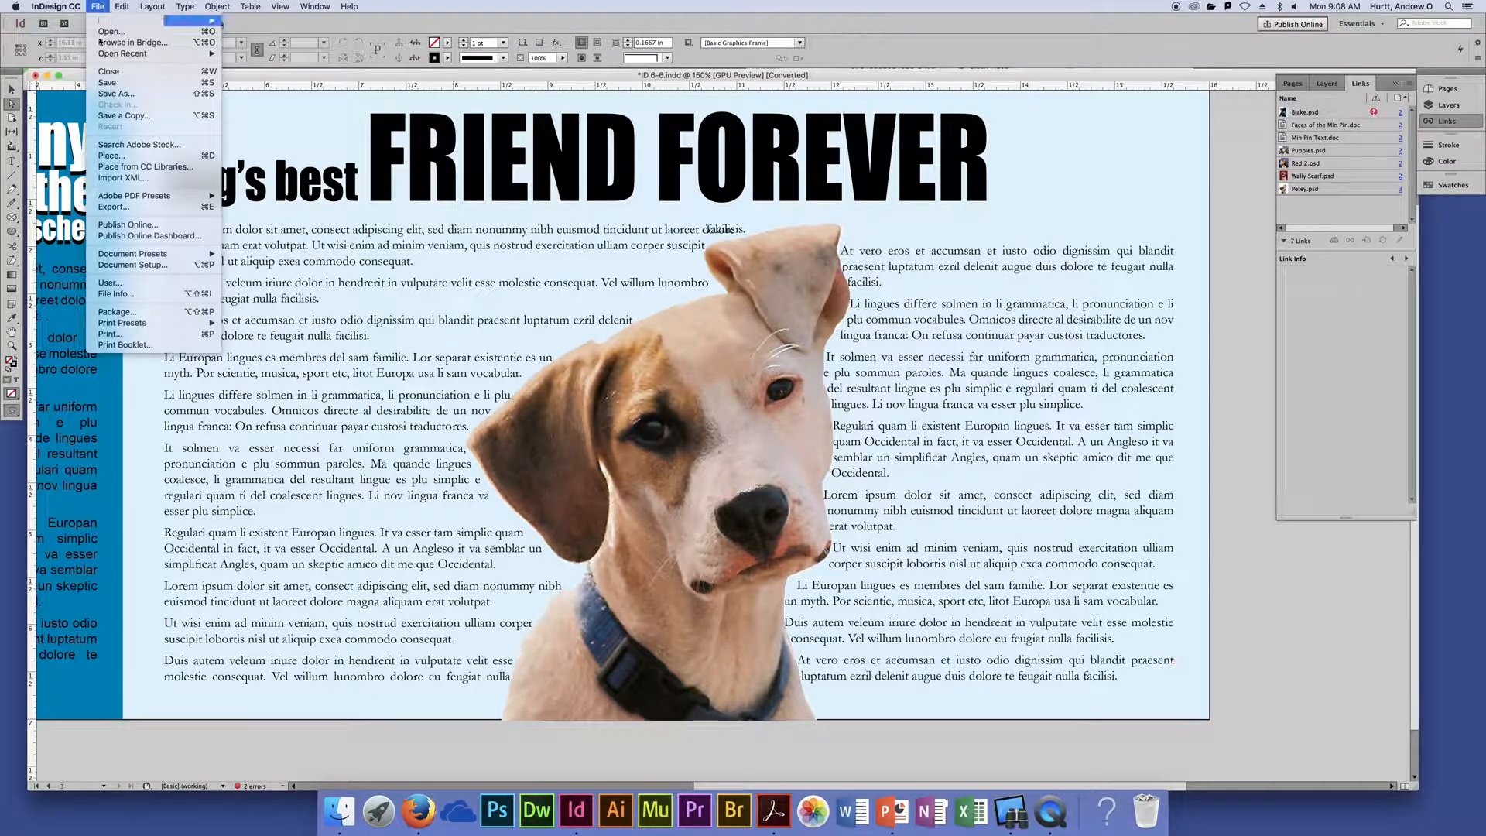
{"action": "left_click", "coordinate": [132, 156]}
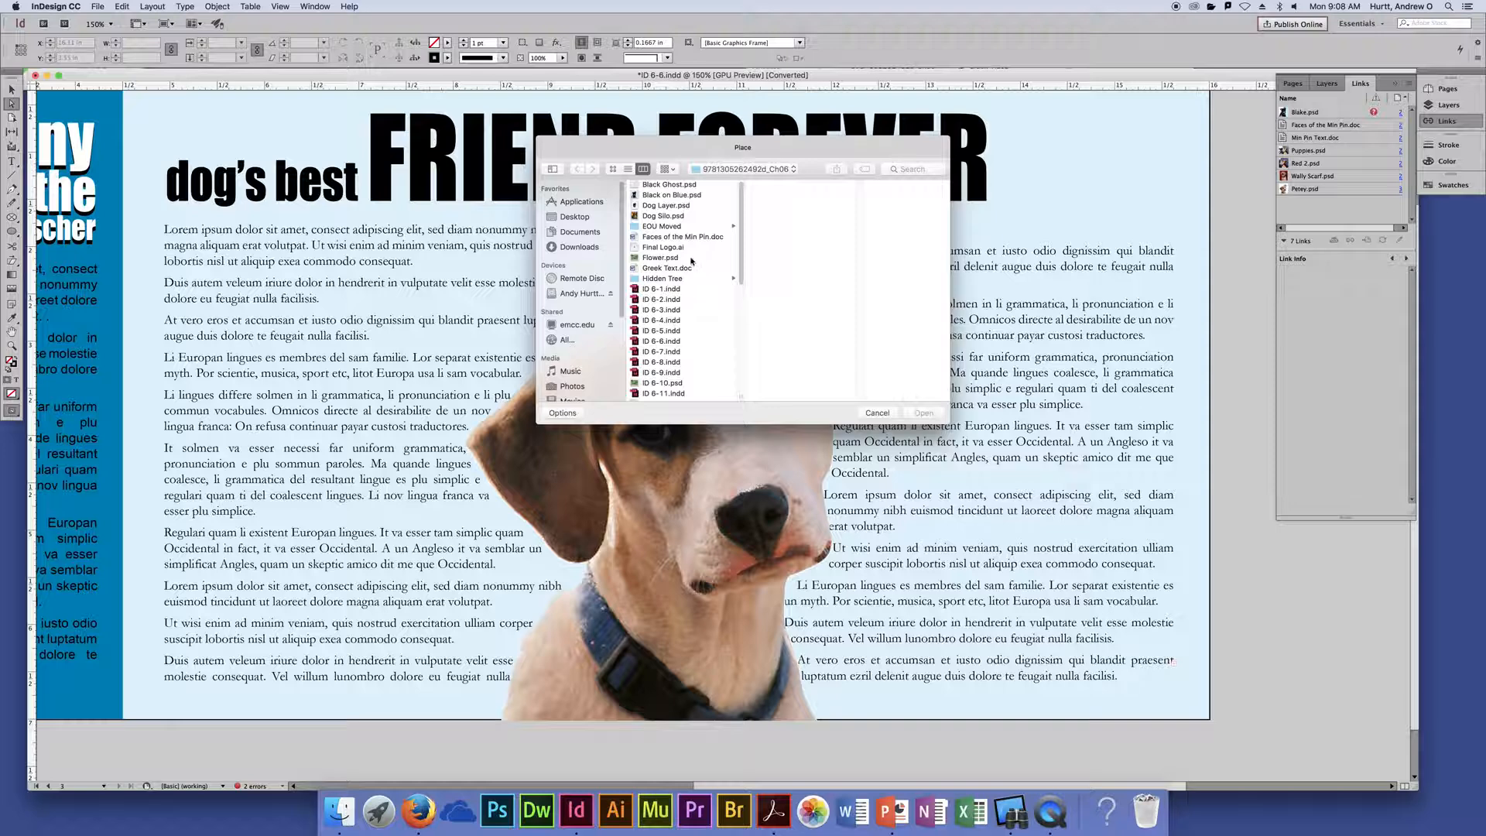
{"action": "scroll", "coordinate": [694, 295], "scroll_direction": "down", "scroll_amount": 10}
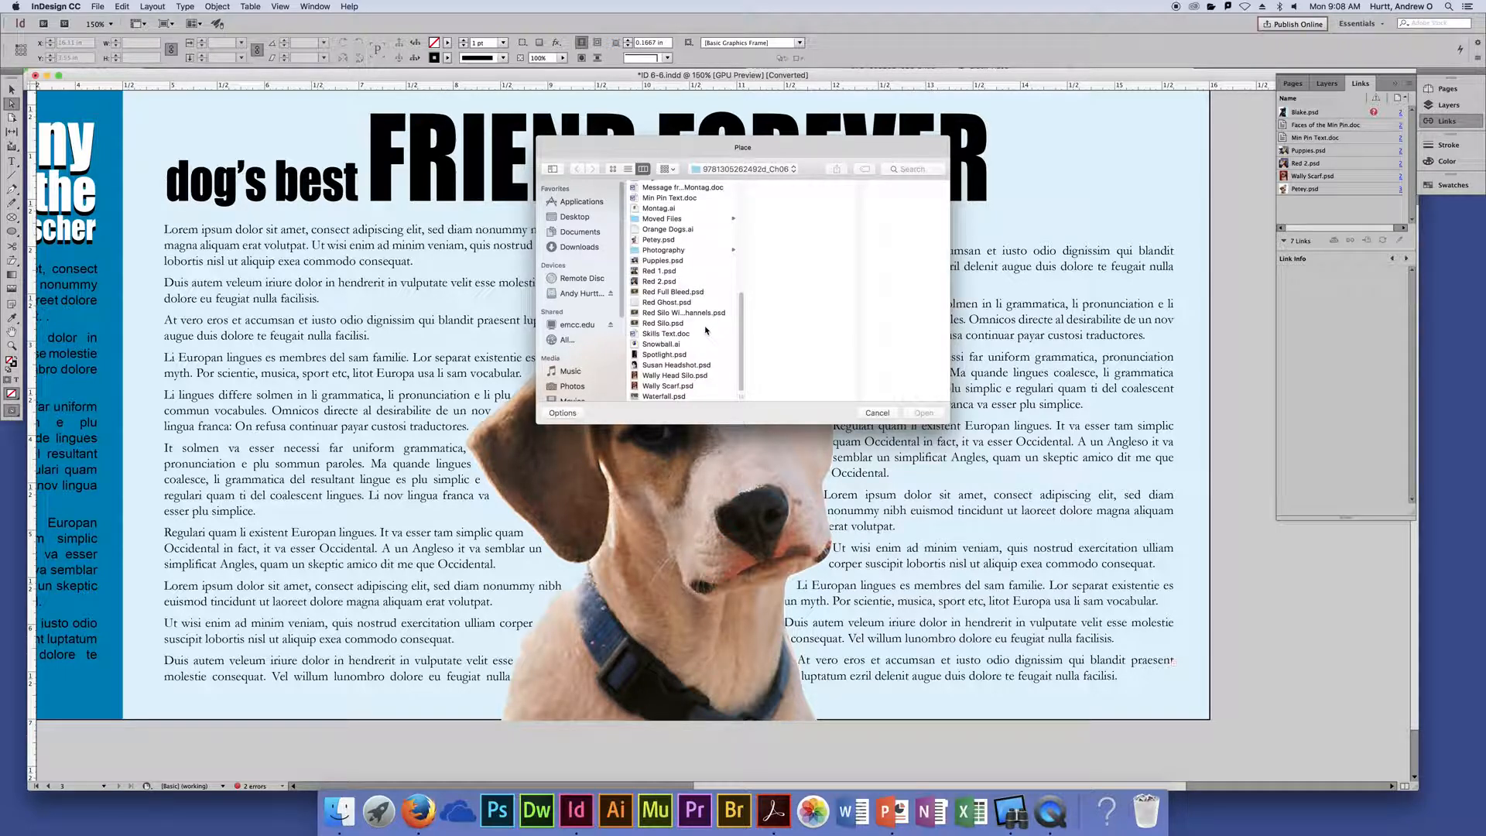
{"action": "scroll", "coordinate": [705, 331], "scroll_direction": "up", "scroll_amount": 10}
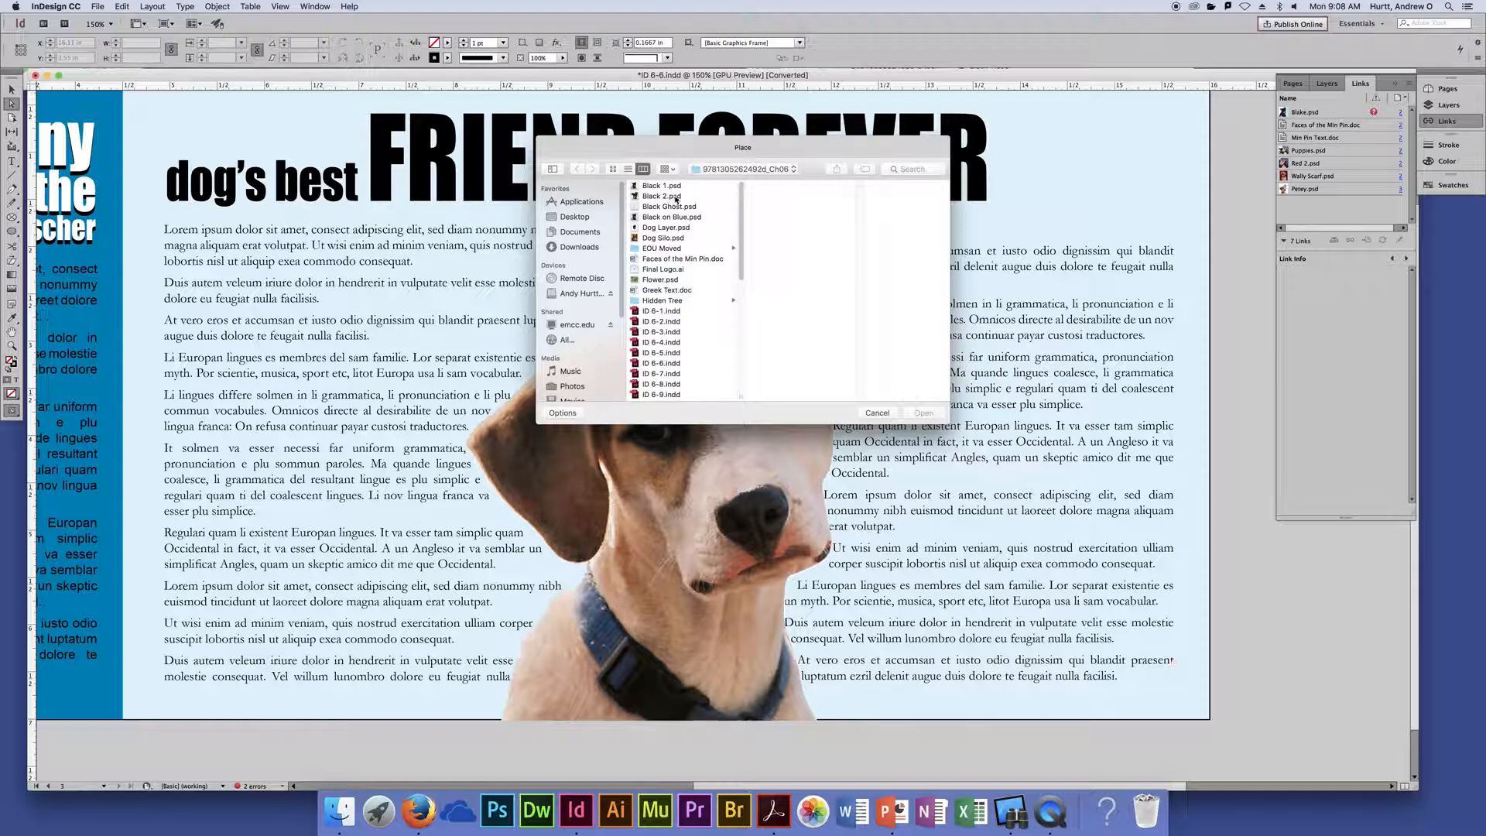
{"action": "double_click", "coordinate": [664, 227]}
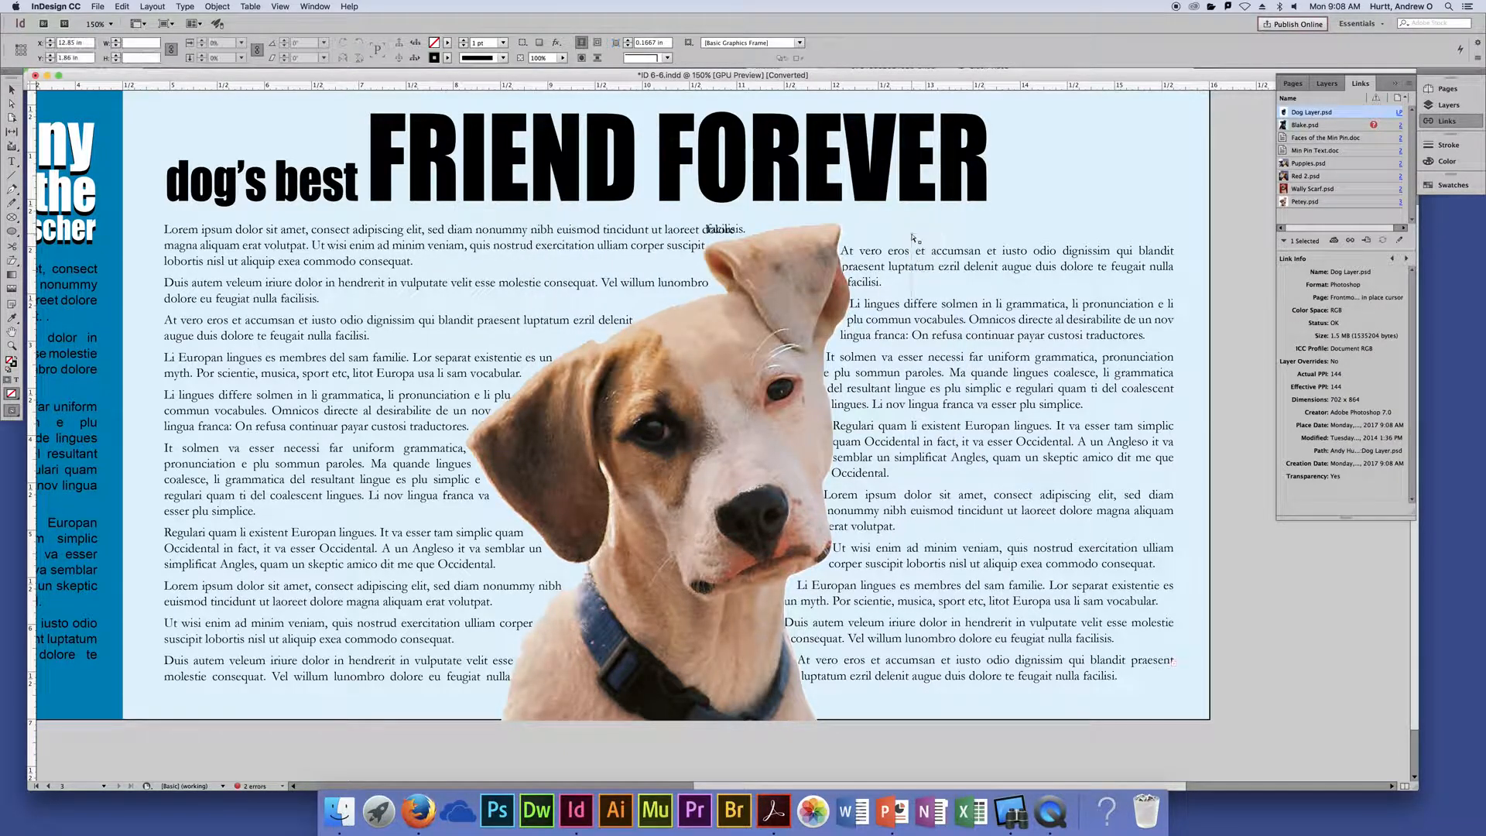
{"action": "left_click", "coordinate": [911, 234]}
Reposition the black dog image inside its frame at about X -1.25 in, Y -0.86 in, over the right text column, and deselect it.
{"action": "left_click_drag", "start_coordinate": [1150, 481], "coordinate": [1115, 366]}
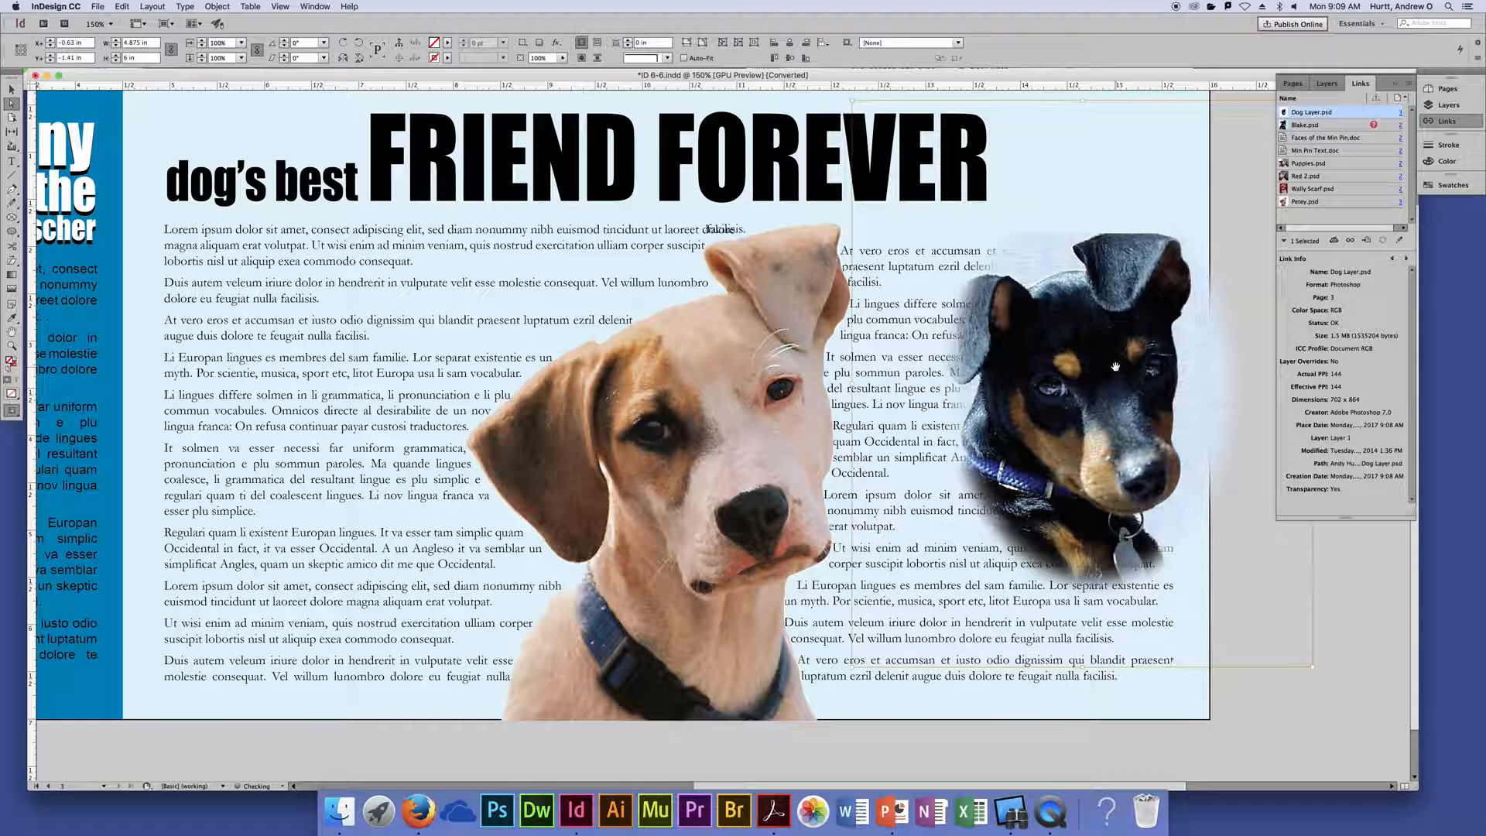
{"action": "key", "text": "super+minus"}
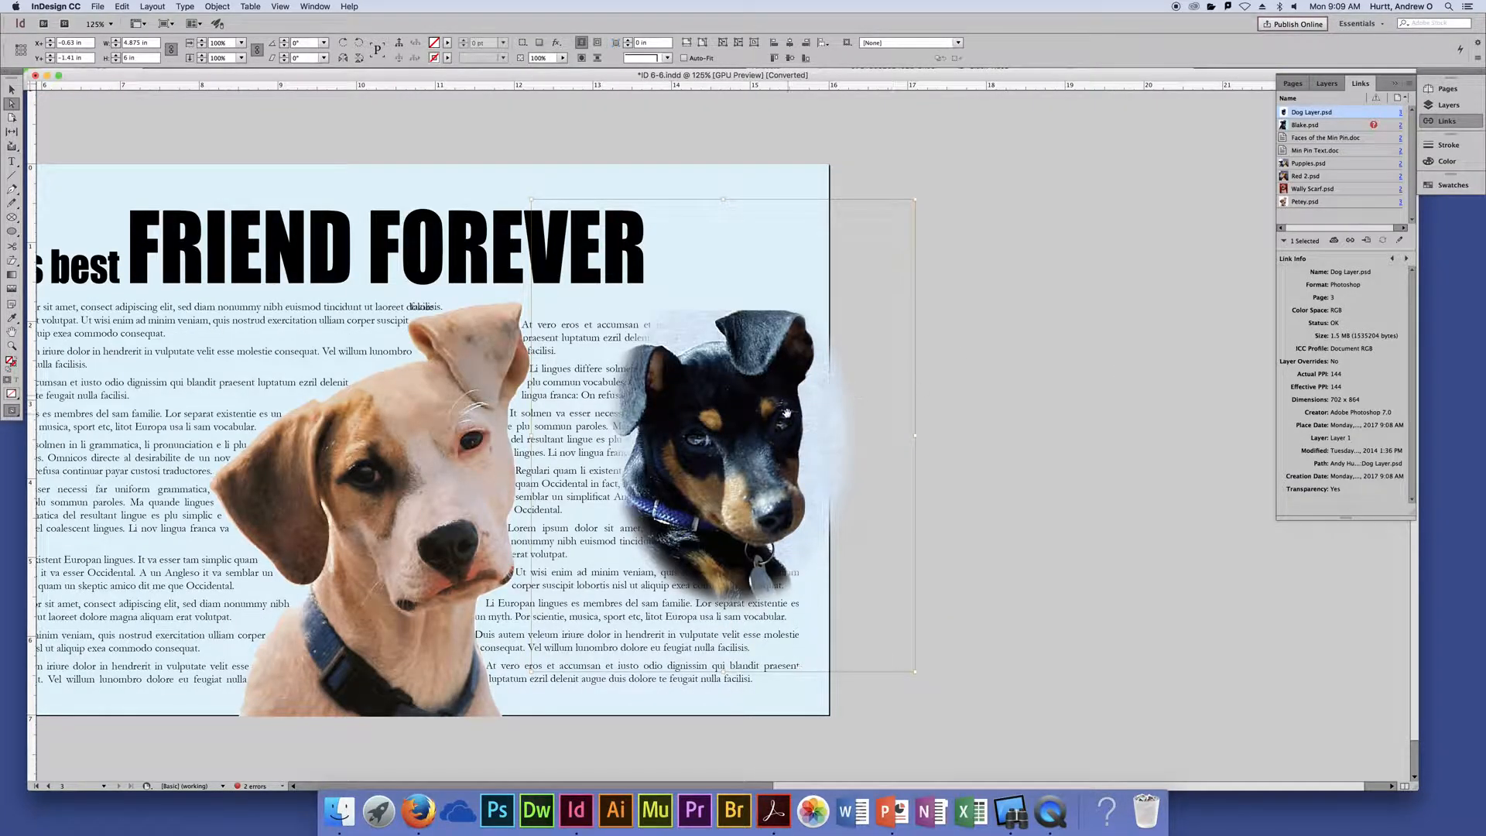
{"action": "left_click_drag", "start_coordinate": [799, 416], "coordinate": [1025, 375]}
{"action": "mouse_move", "coordinate": [905, 400]}
{"action": "left_mouse_down"}
{"action": "mouse_move", "coordinate": [724, 398]}
{"action": "mouse_move", "coordinate": [717, 459]}
{"action": "left_mouse_up"}
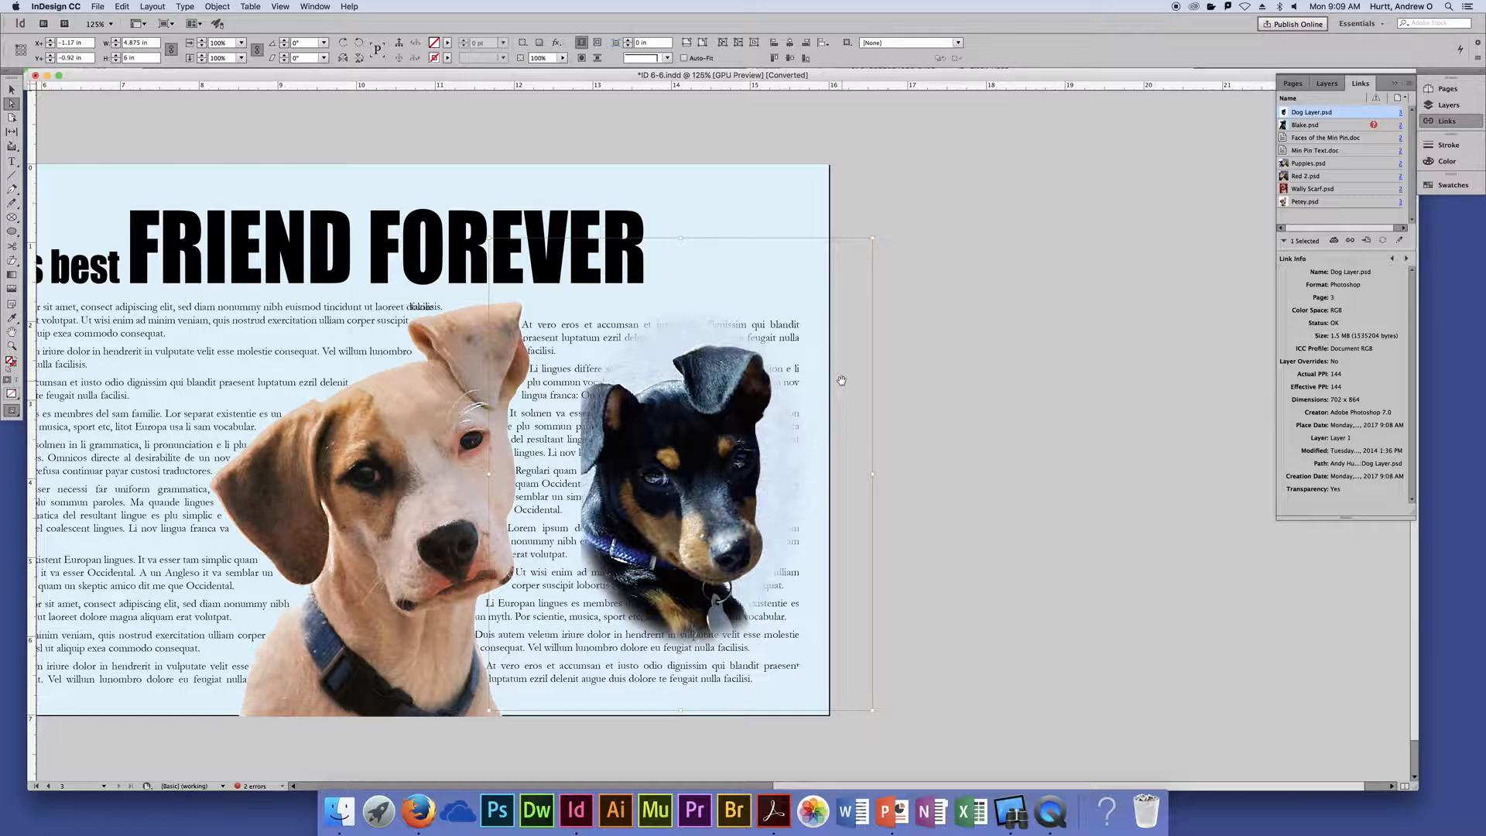
{"action": "left_click_drag", "start_coordinate": [733, 389], "coordinate": [694, 369]}
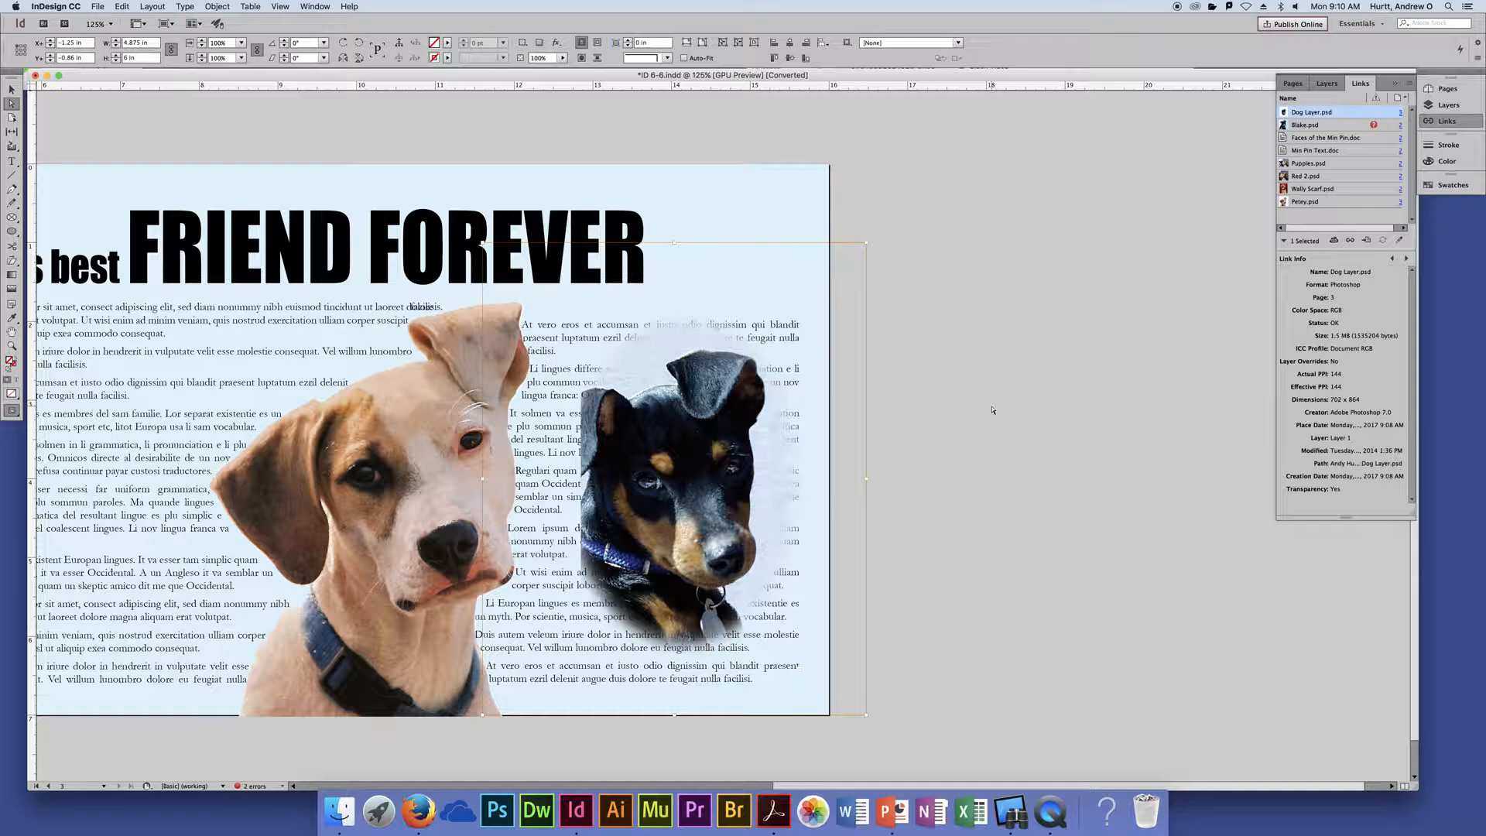
{"action": "left_click", "coordinate": [1052, 328]}
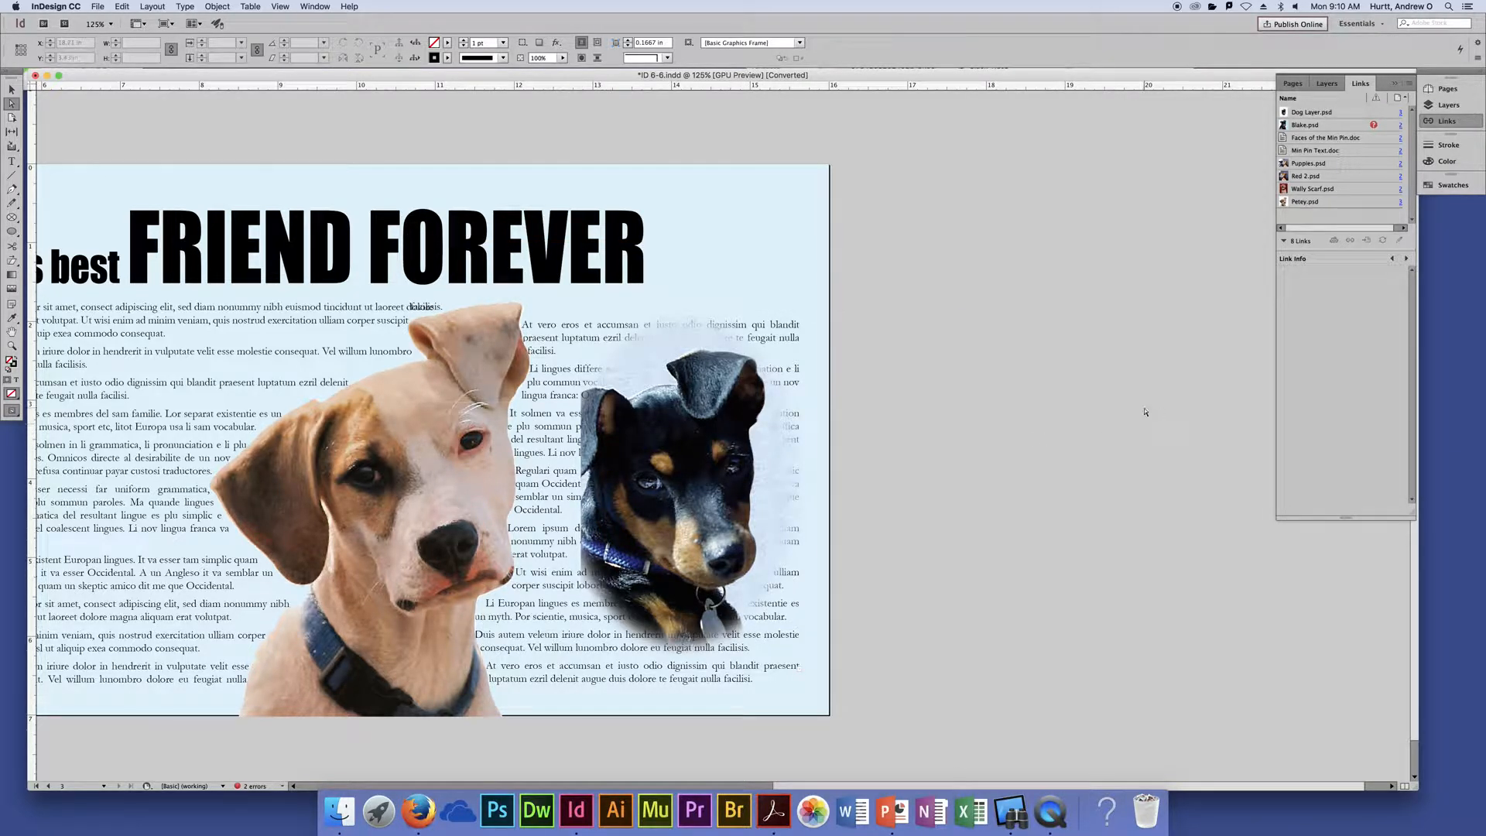
{"action": "scroll", "coordinate": [1146, 408], "scroll_direction": "up", "scroll_amount": 2}
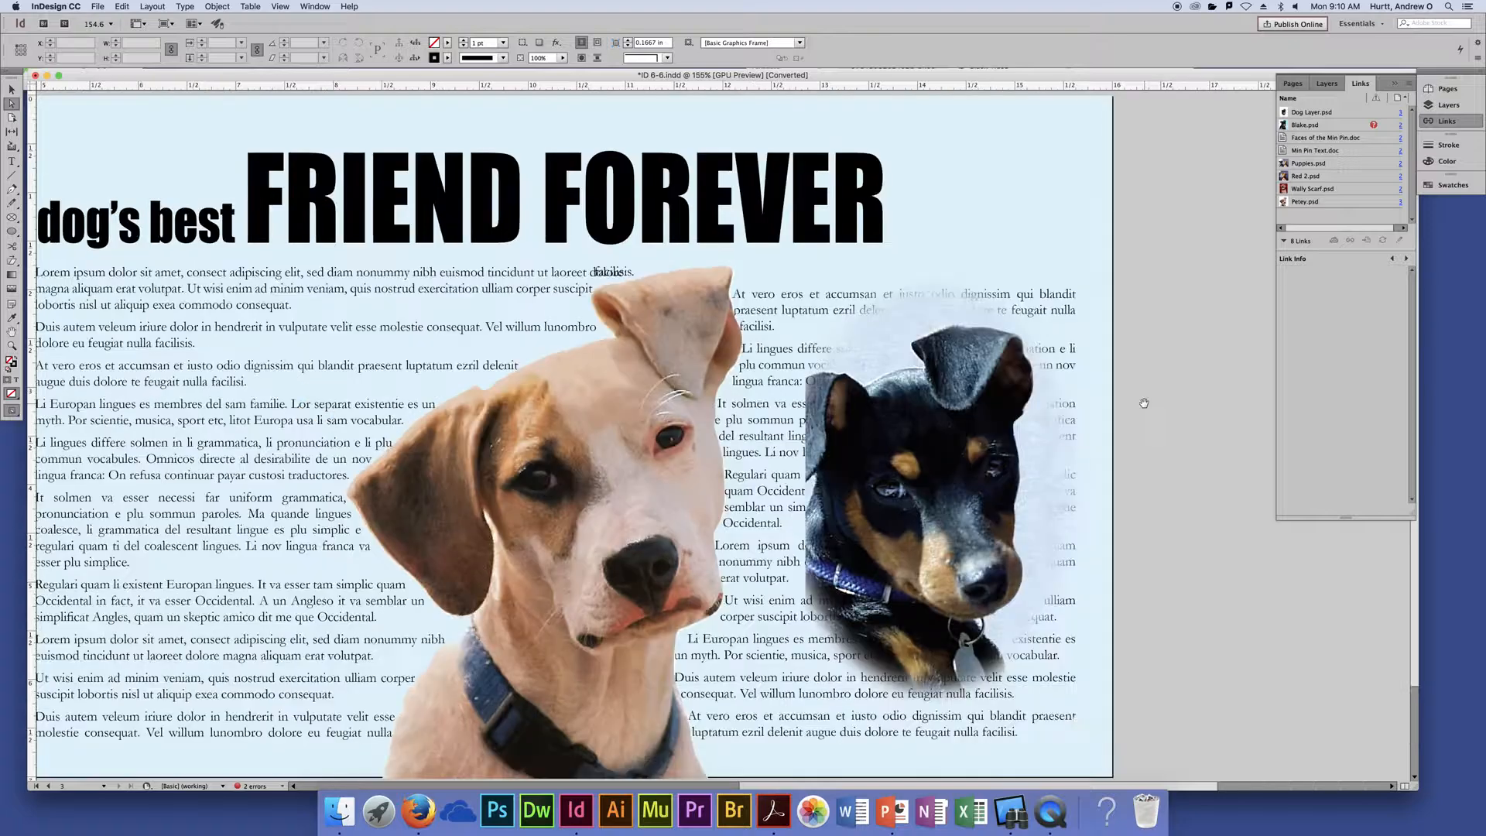
{"action": "scroll", "coordinate": [1144, 404], "scroll_direction": "down", "scroll_amount": 3}
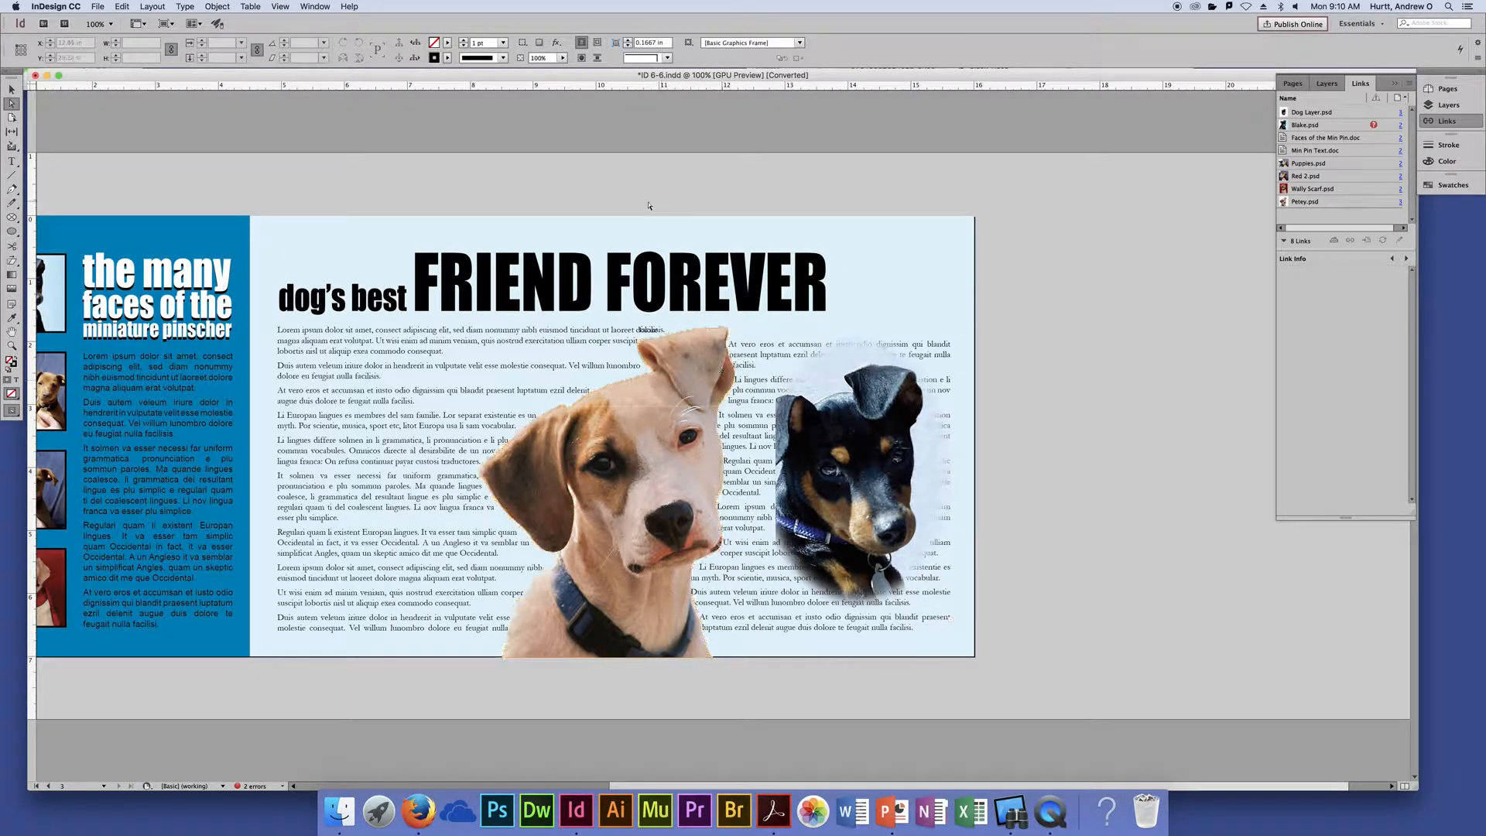
{"action": "left_click_drag", "start_coordinate": [608, 176], "coordinate": [770, 171]}
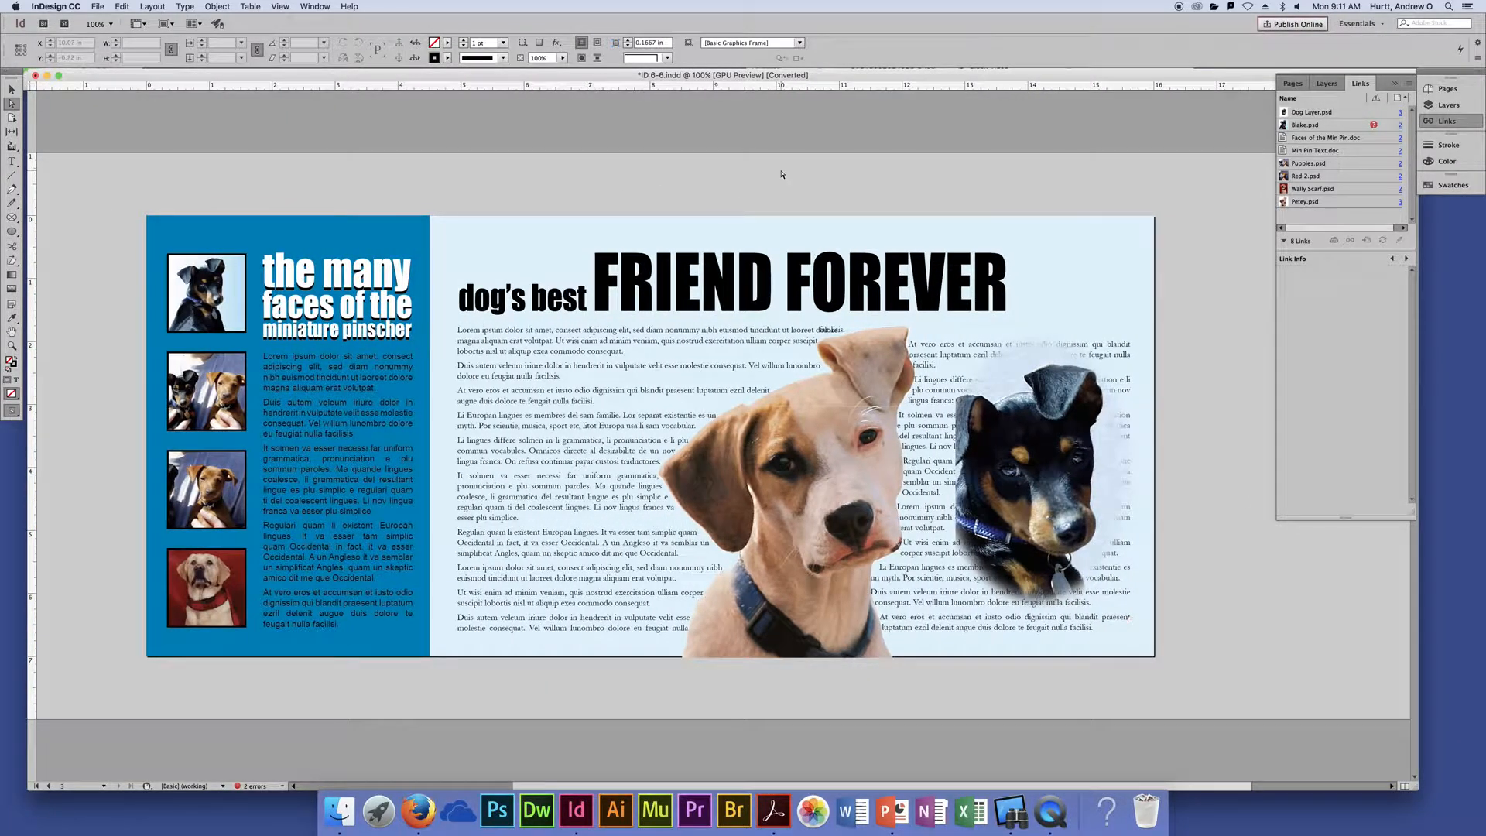